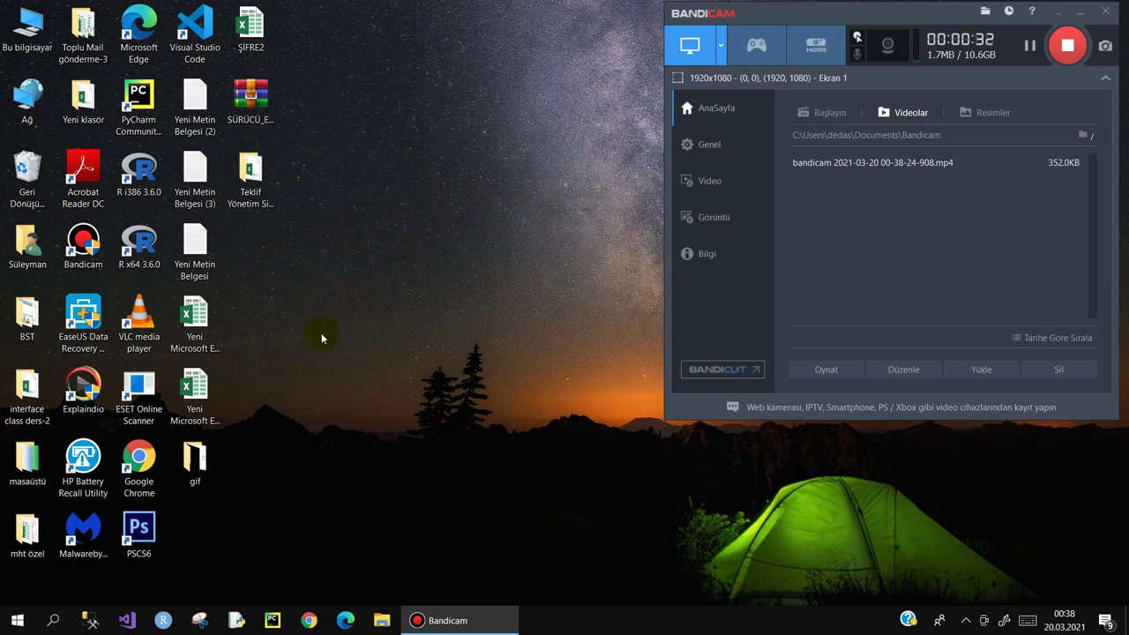
- Create a Microsoft PowerPoint Sunusu file on the desktop, keep its default name, and open it
right_click(312, 292)
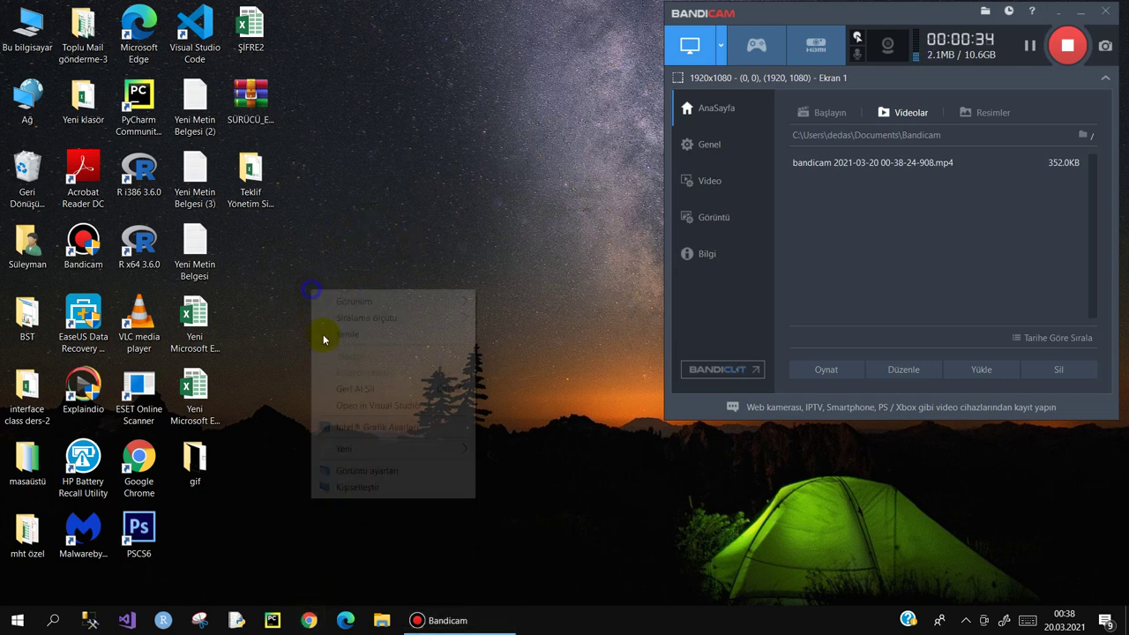
mouse_move(446, 450)
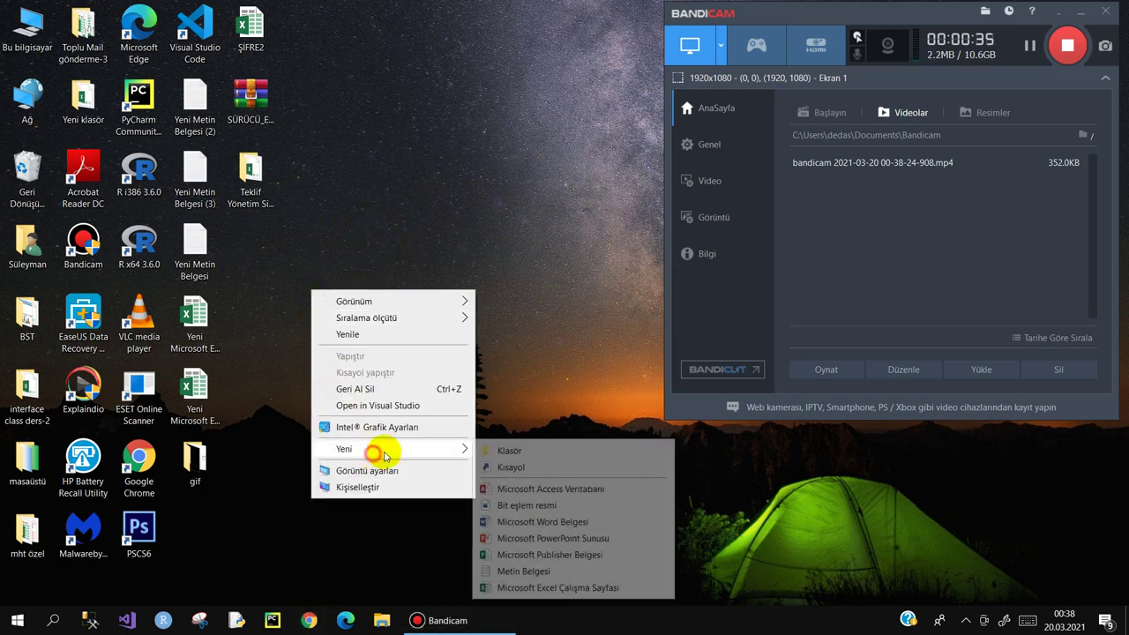
click(529, 538)
key(Return)
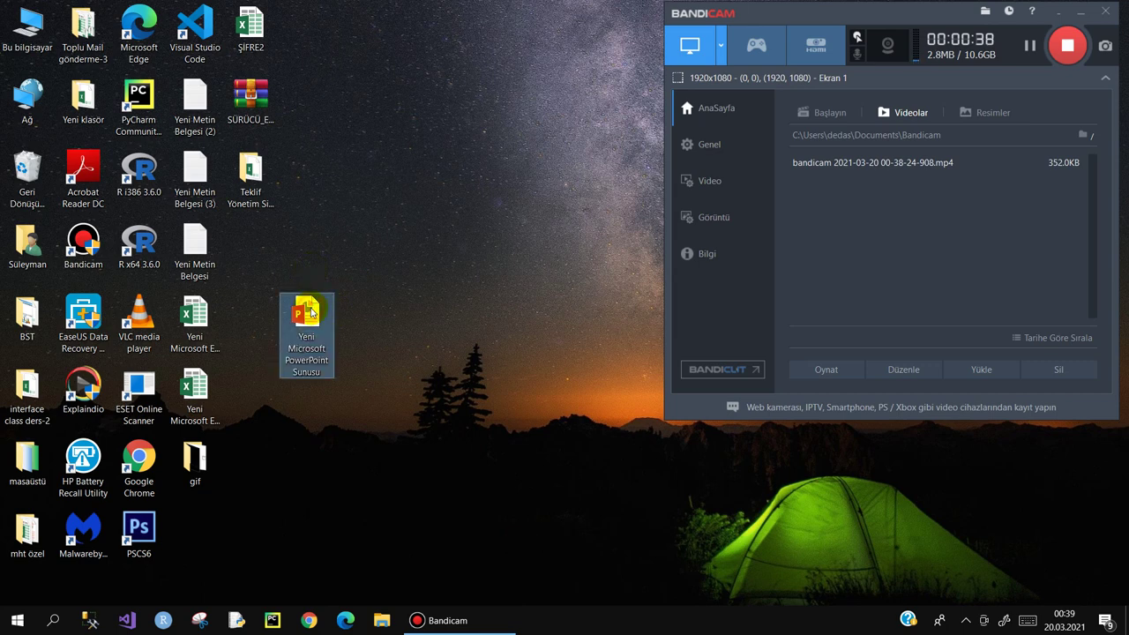
double_click(310, 312)
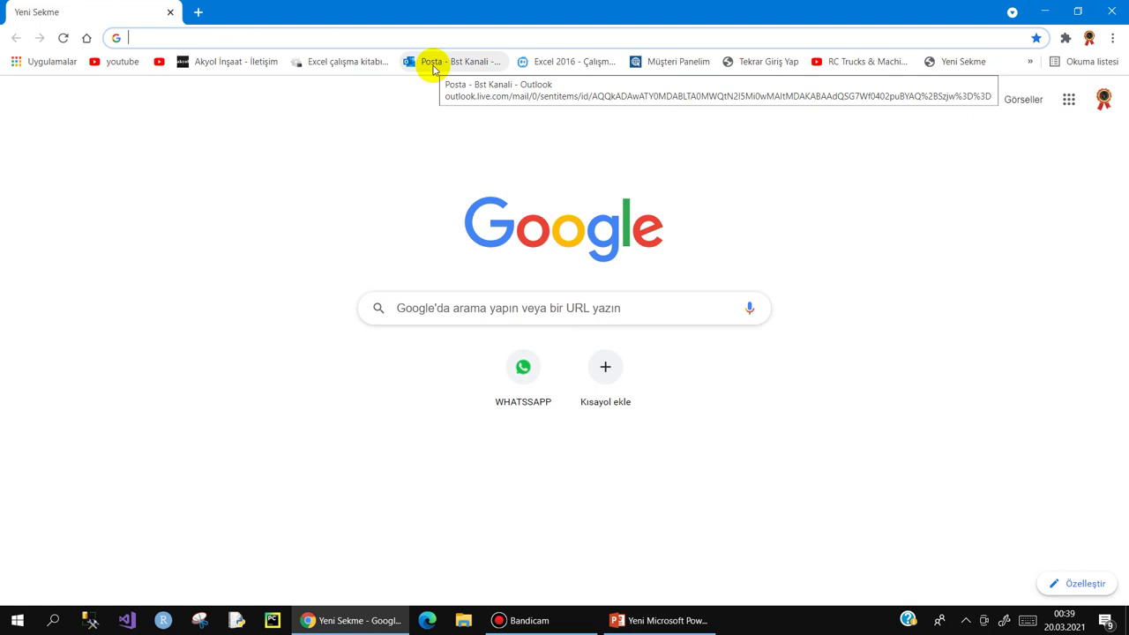
- Search Google for 'küresel ısınma', then refine the search to 'küresel ısınma pdf'
text(küresel )
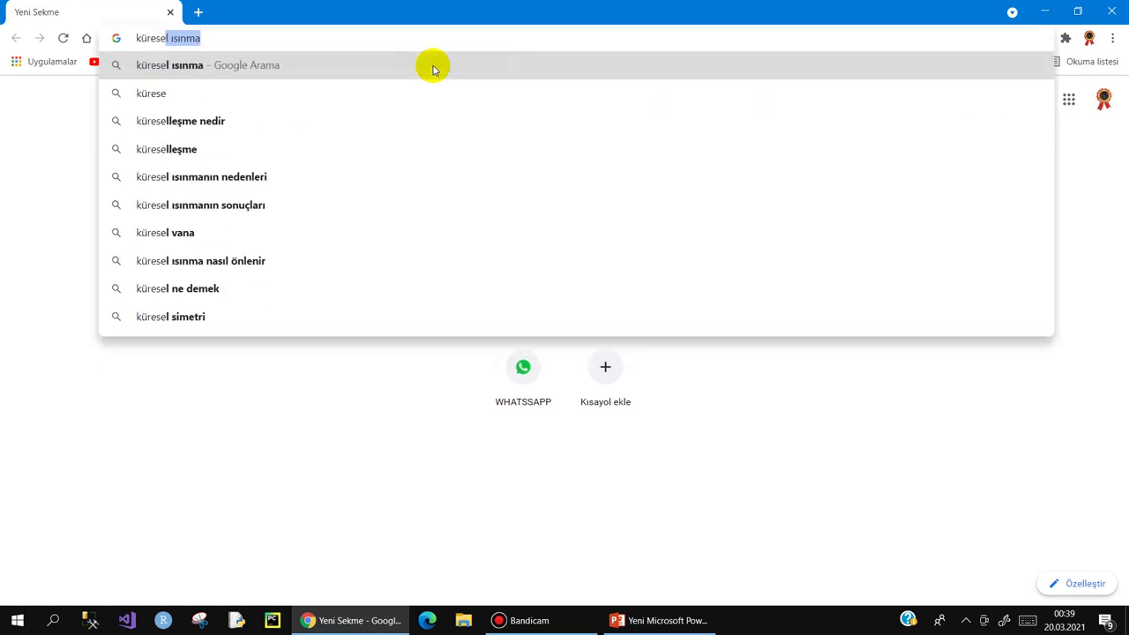
text(ısın)
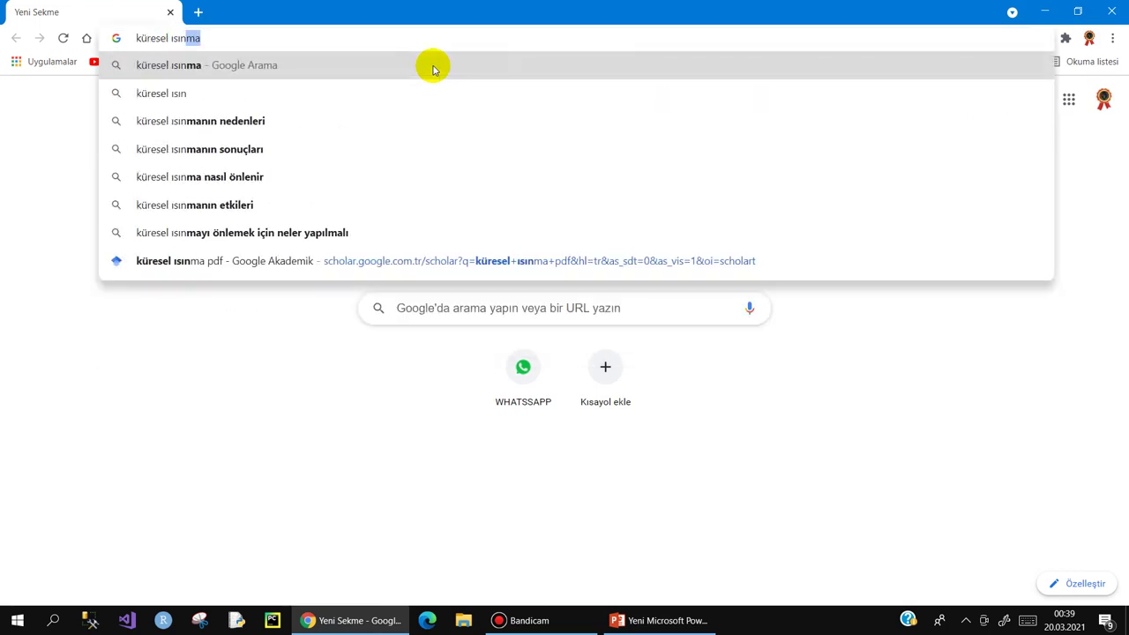
text(ma)
key(Return)
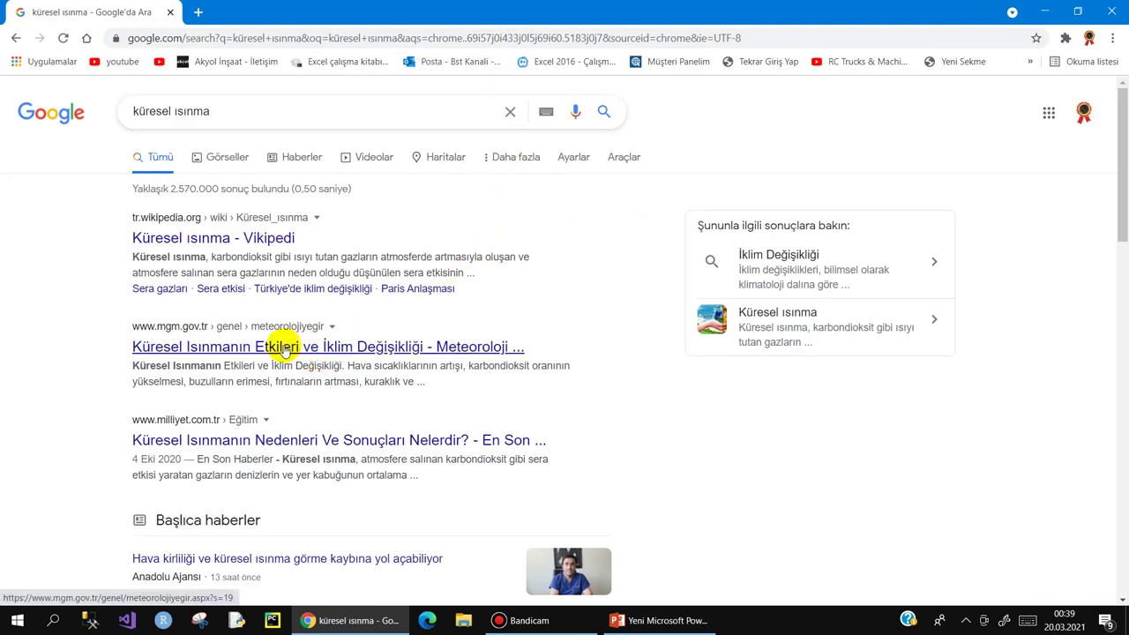
scroll(285, 348, down, 2)
scroll(289, 351, down, 1)
scroll(293, 353, down, 4)
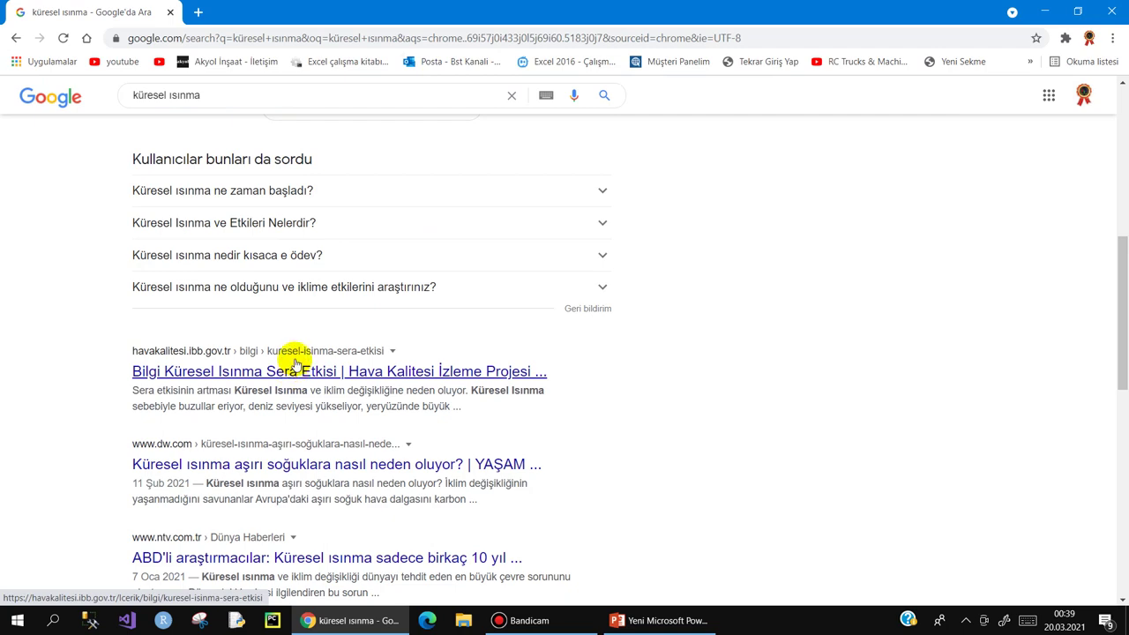
scroll(296, 362, up, 10)
click(333, 112)
text(p)
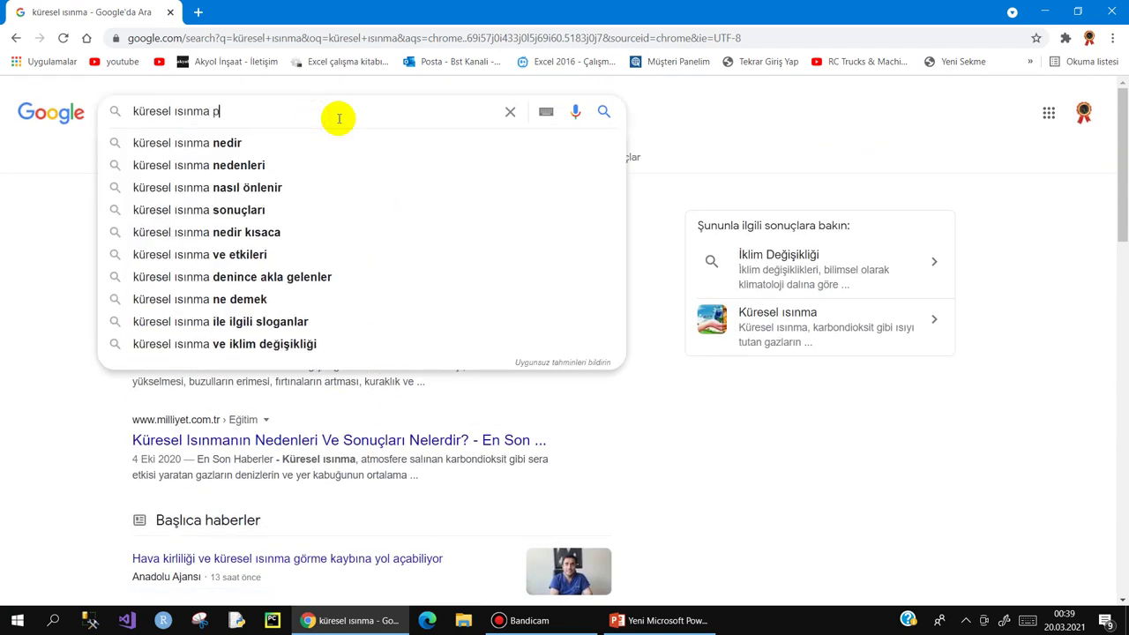
text(df)
key(Return)
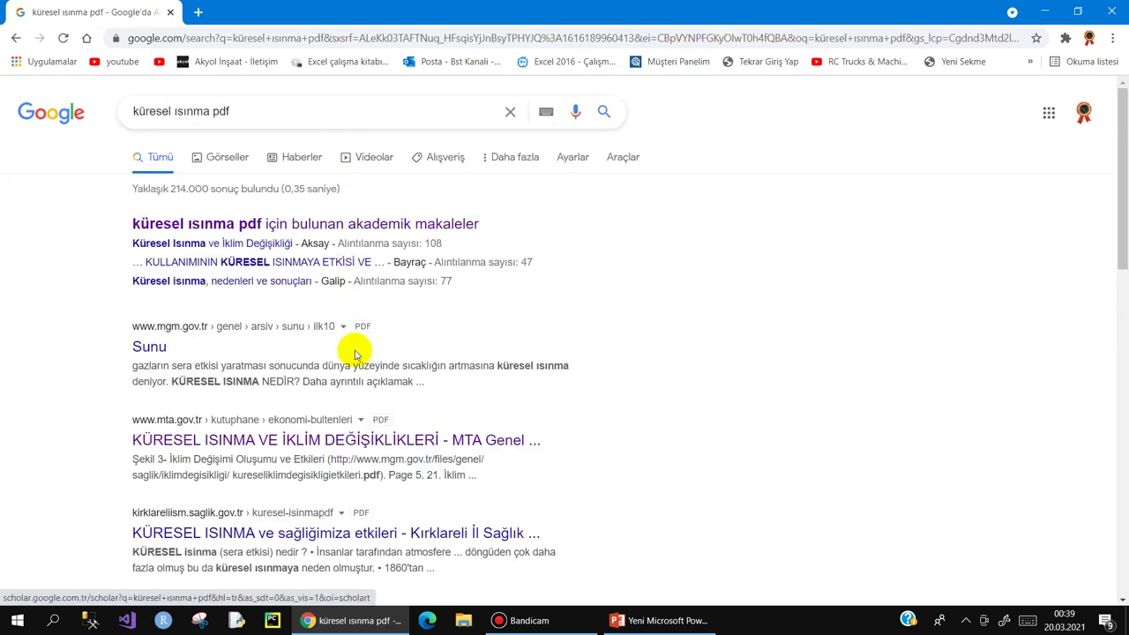
- Open and skim the MTA PDF b18_17-21.pdf, then return to the PowerPoint presentation
click(272, 438)
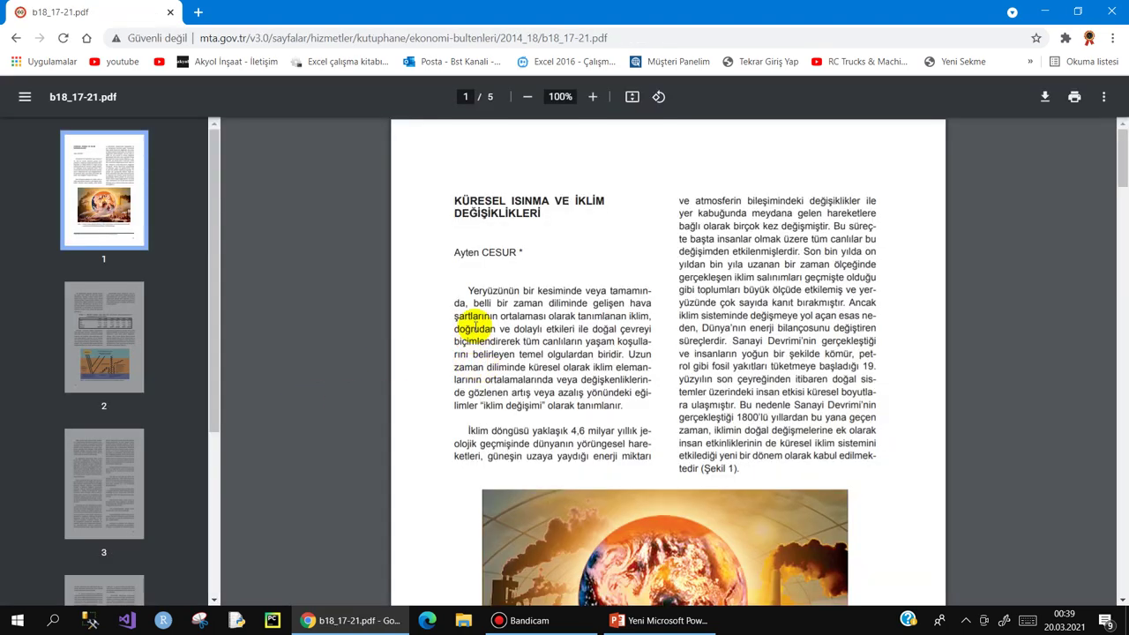
scroll(516, 265, down, 7)
scroll(527, 287, down, 8)
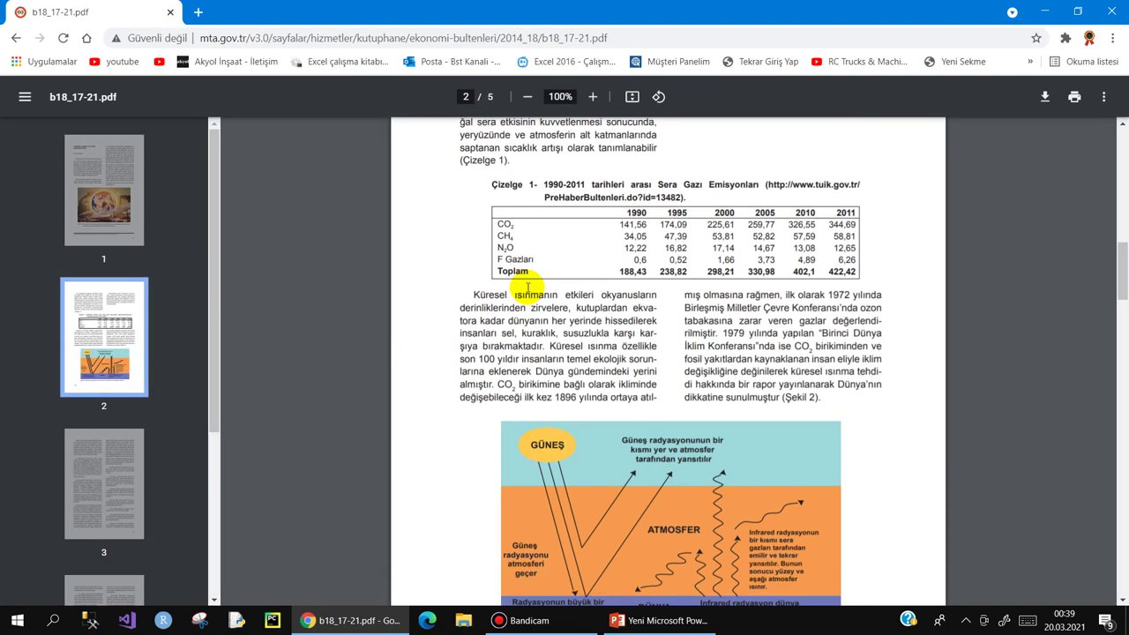
scroll(527, 287, down, 8)
scroll(617, 264, down, 5)
scroll(618, 260, up, 15)
scroll(573, 259, up, 15)
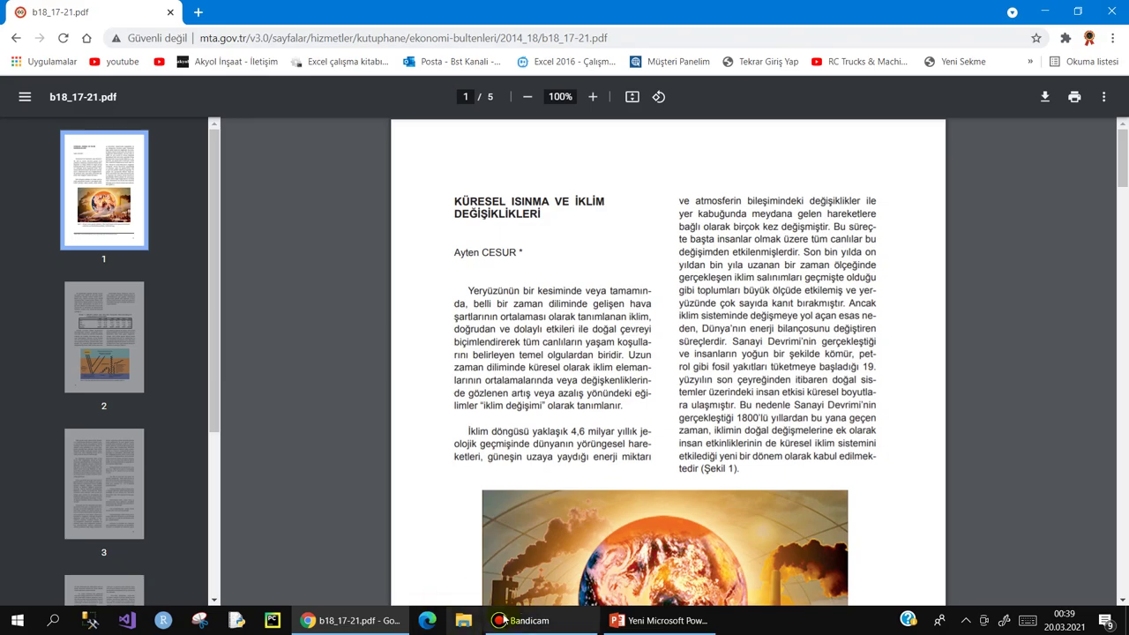
click(635, 628)
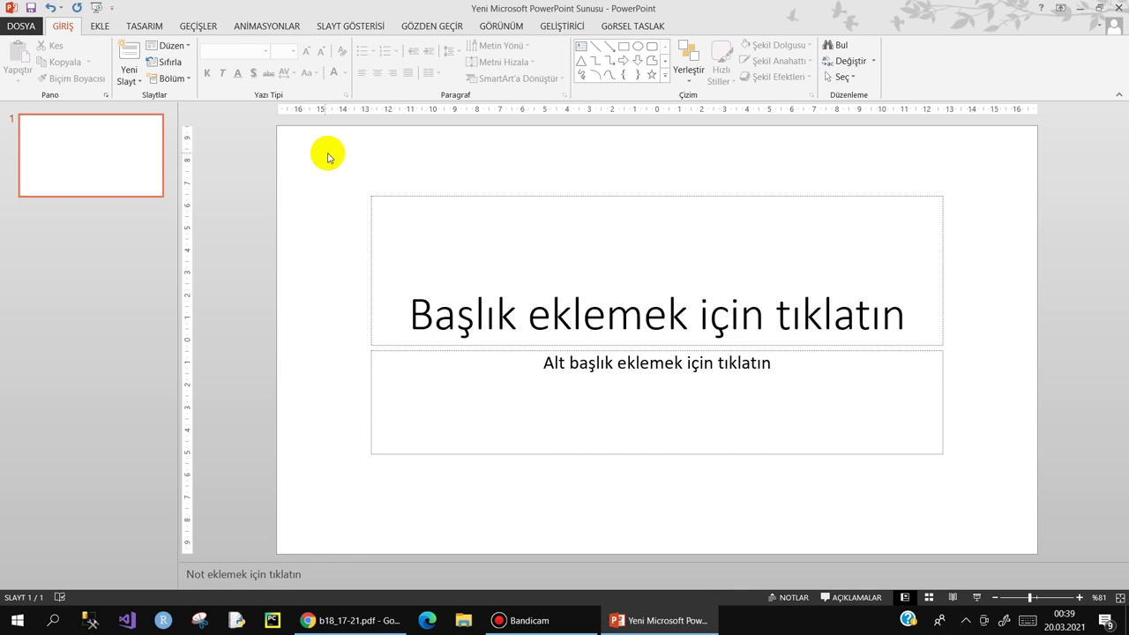
- Switch to Slide Master view from the GÖRÜNÜM tab and show the top master slide
click(503, 28)
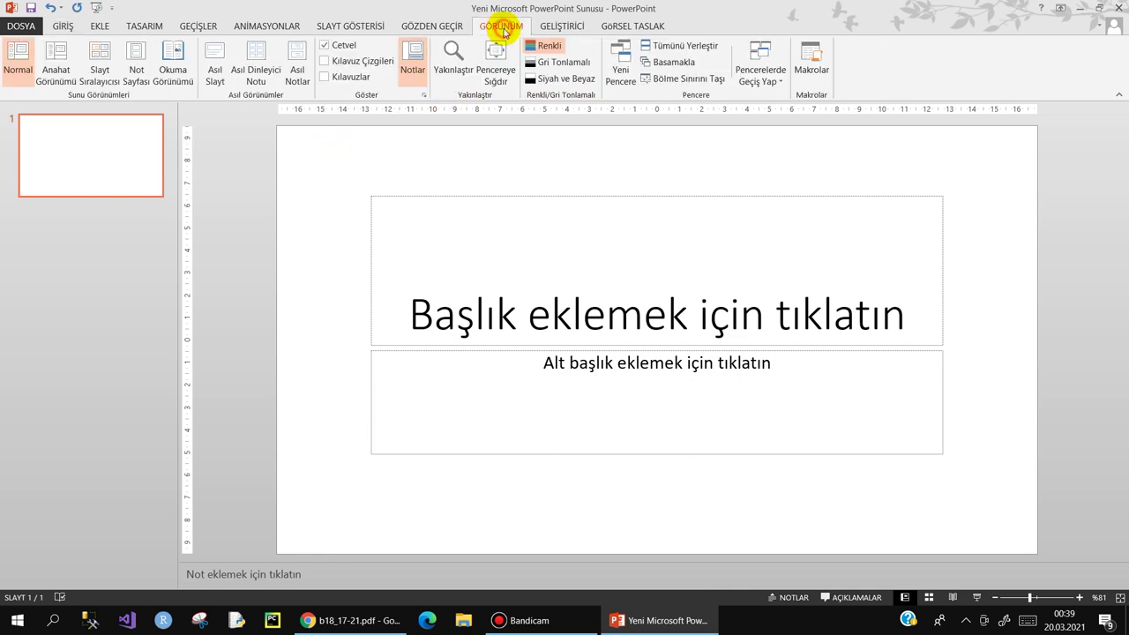
click(214, 77)
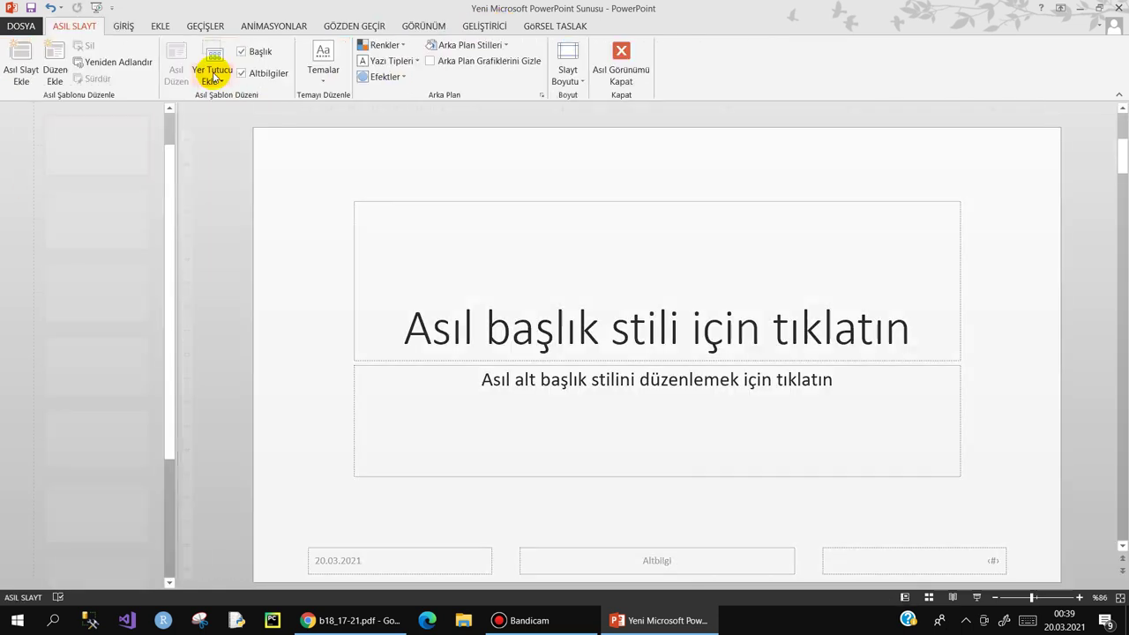
scroll(171, 201, up, 2)
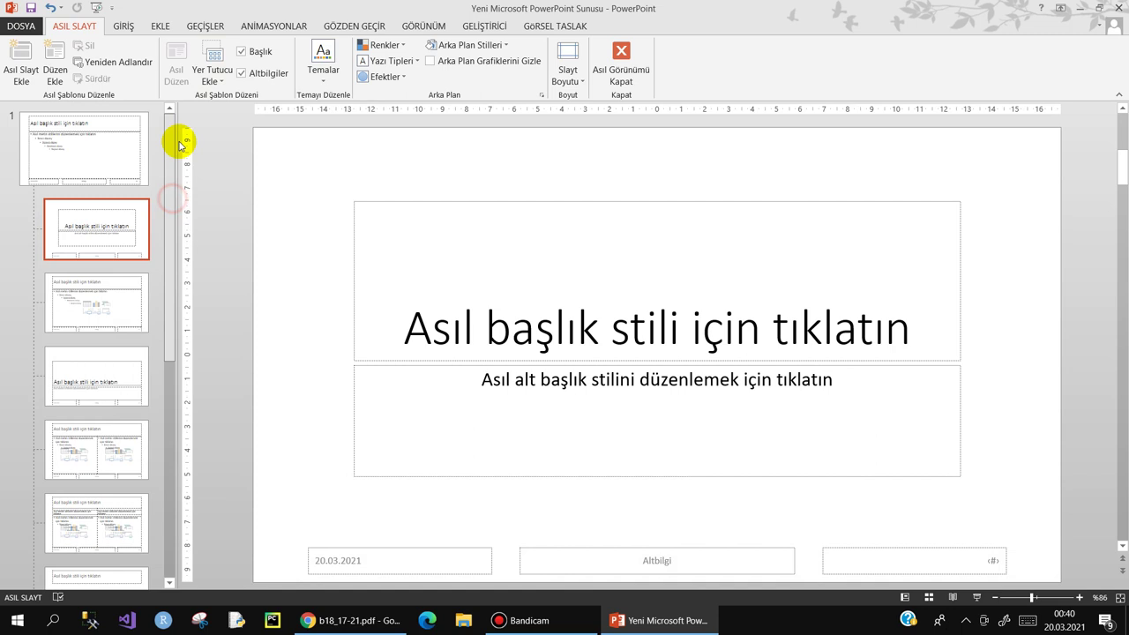
click(86, 150)
mouse_move(169, 176)
mouse_down()
mouse_move(177, 535)
mouse_move(185, 132)
mouse_up()
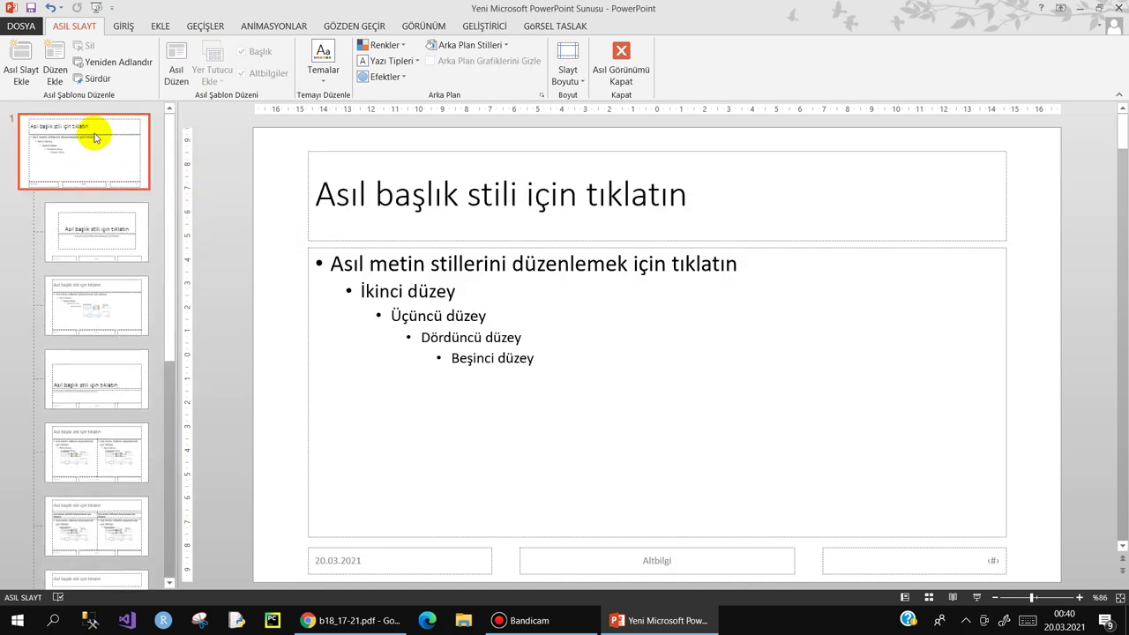
- Browse the layout masters, then return to the top master and select all its placeholders
click(77, 237)
click(87, 306)
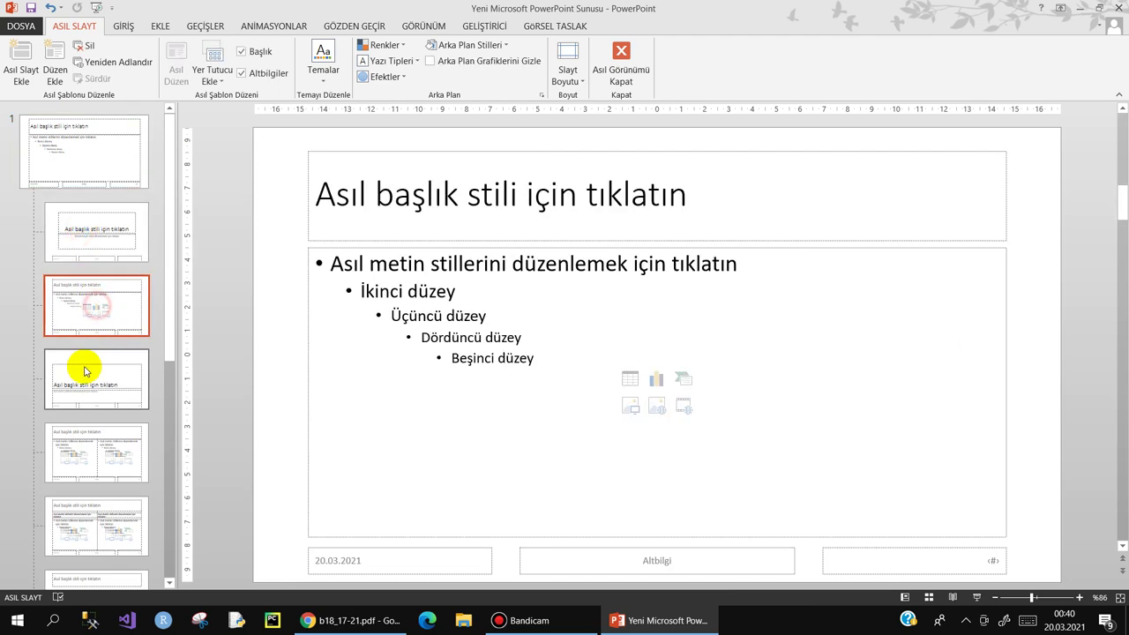
click(84, 366)
click(94, 432)
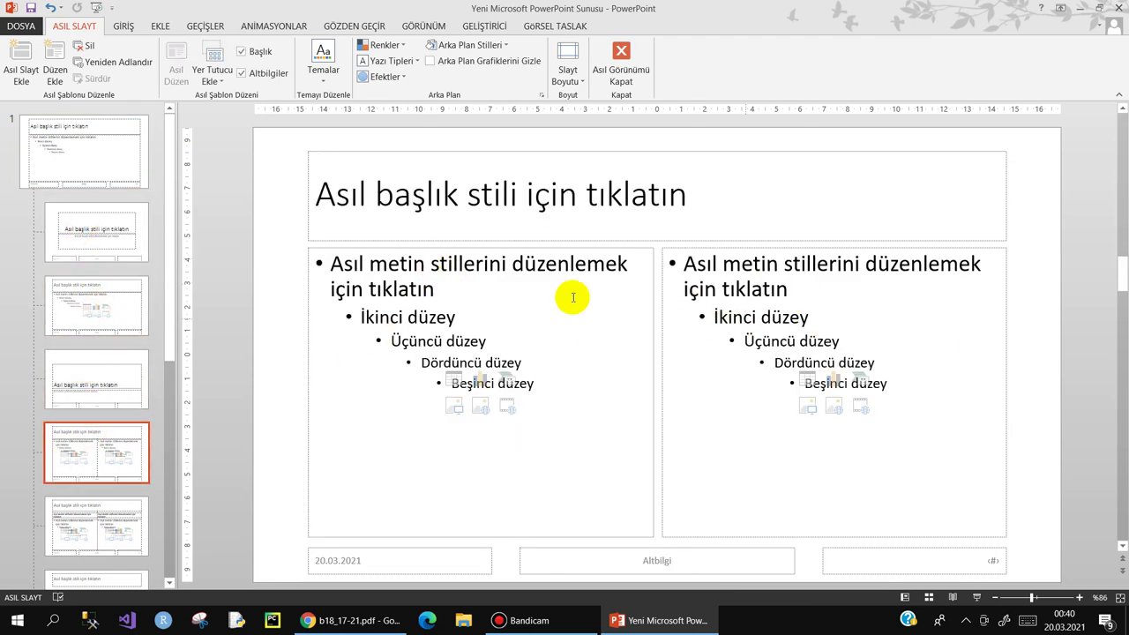
click(103, 504)
click(88, 233)
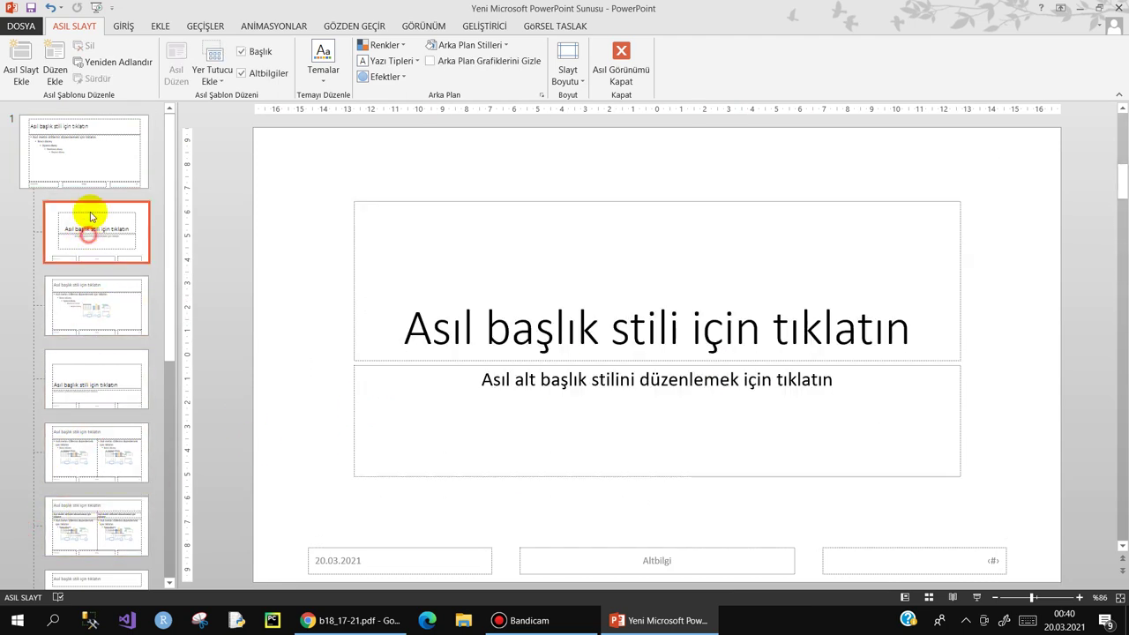
click(97, 147)
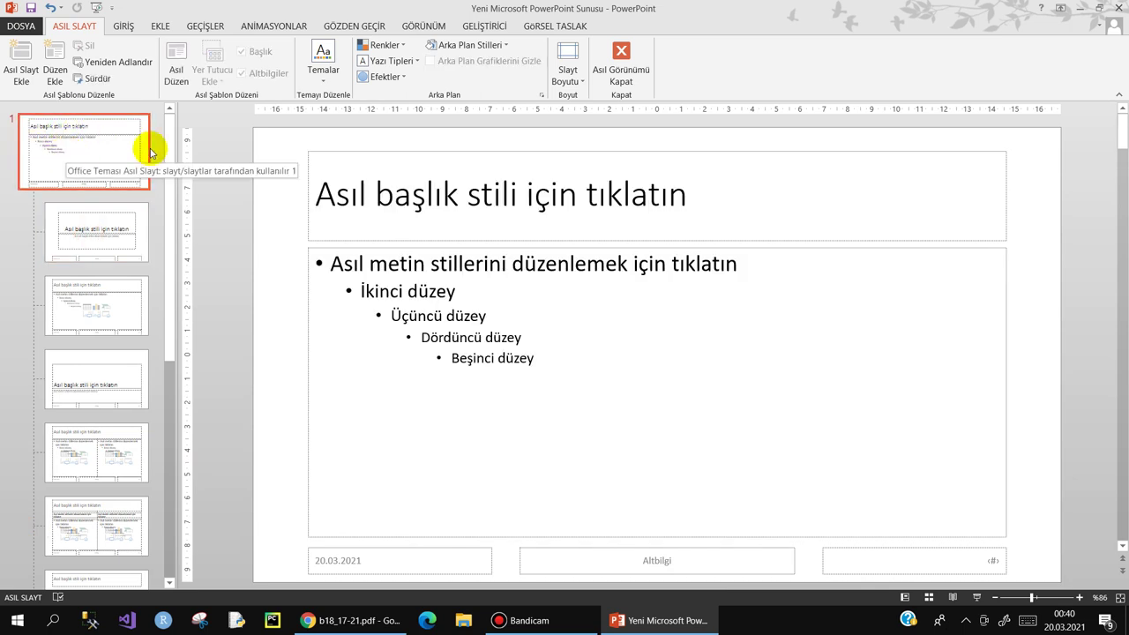
drag(290, 140, 1117, 591)
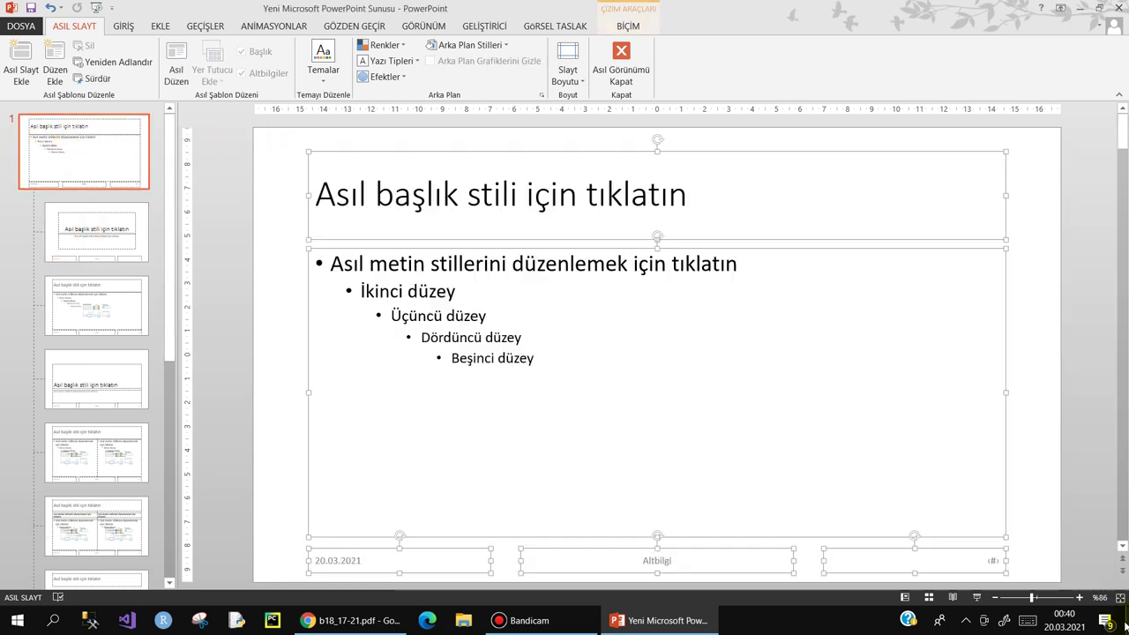
- Delete the master placeholders and try the green leaf and blue themes from Temalar
key(Delete)
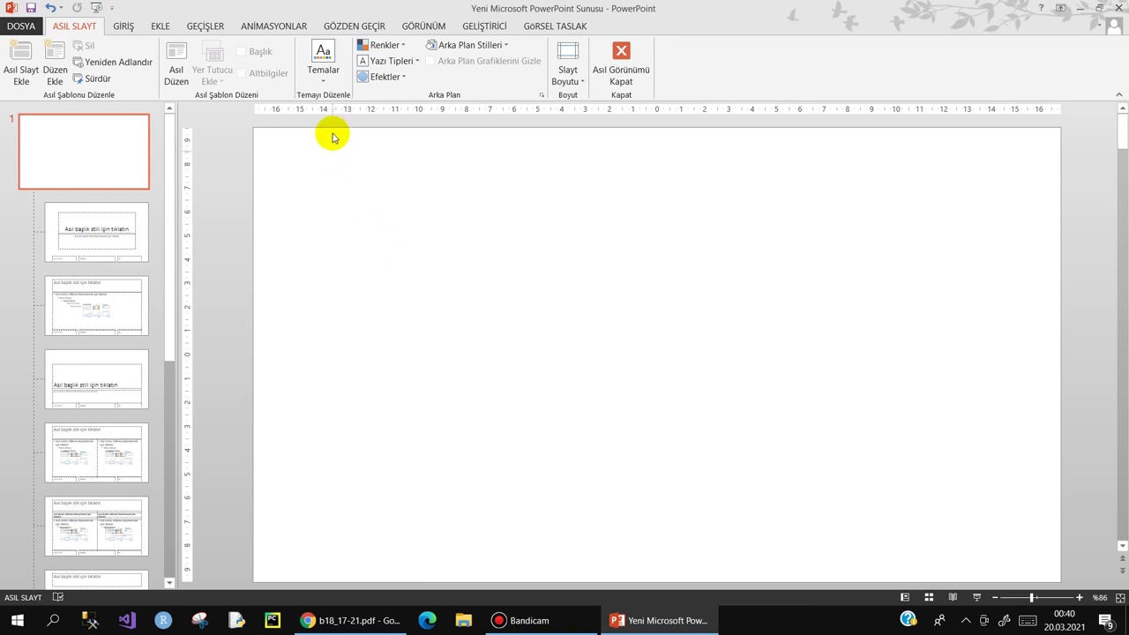
click(322, 71)
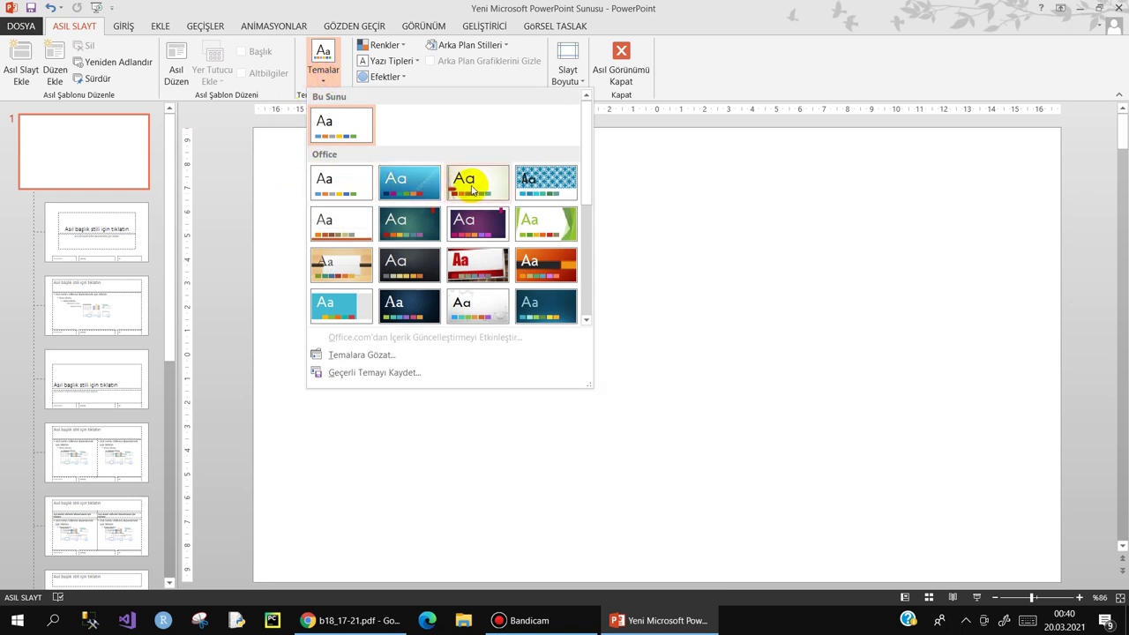
click(475, 188)
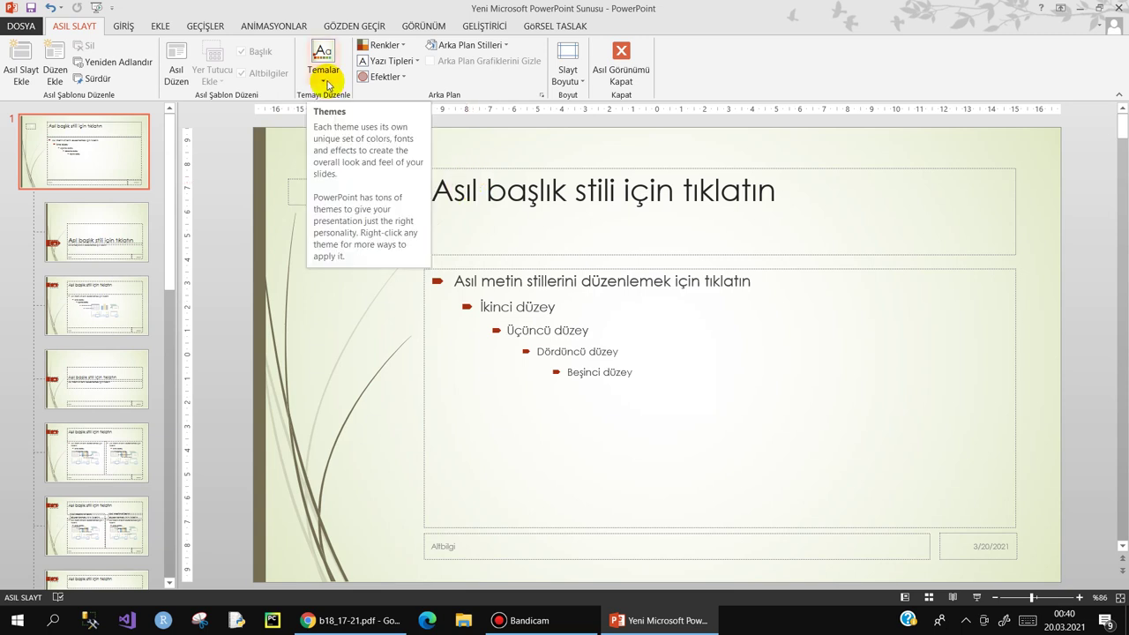
click(325, 83)
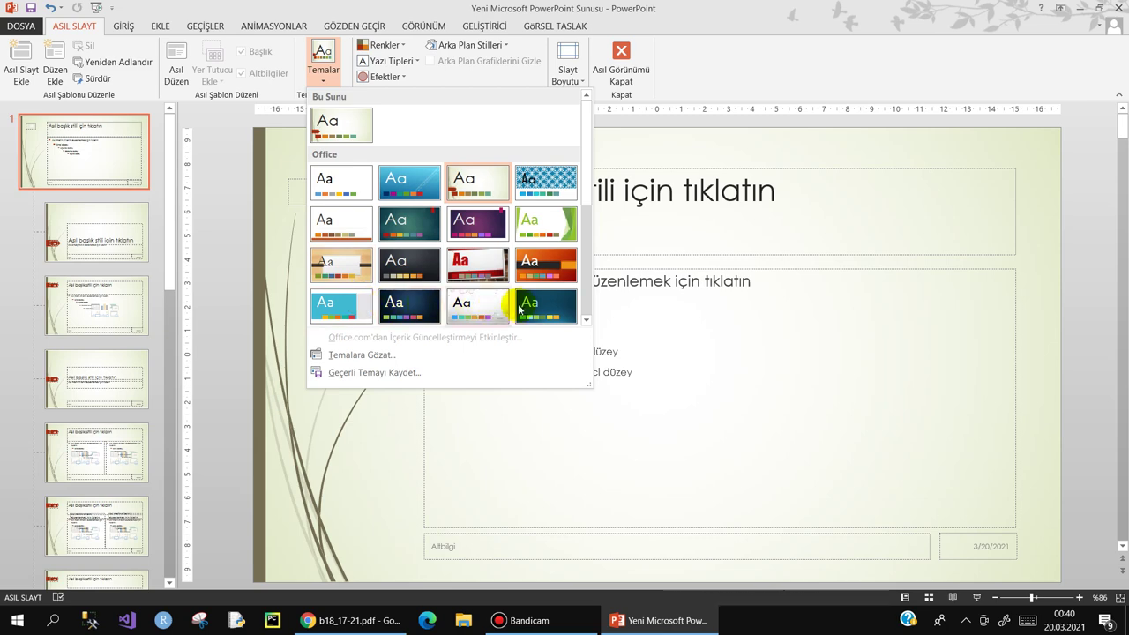
click(402, 183)
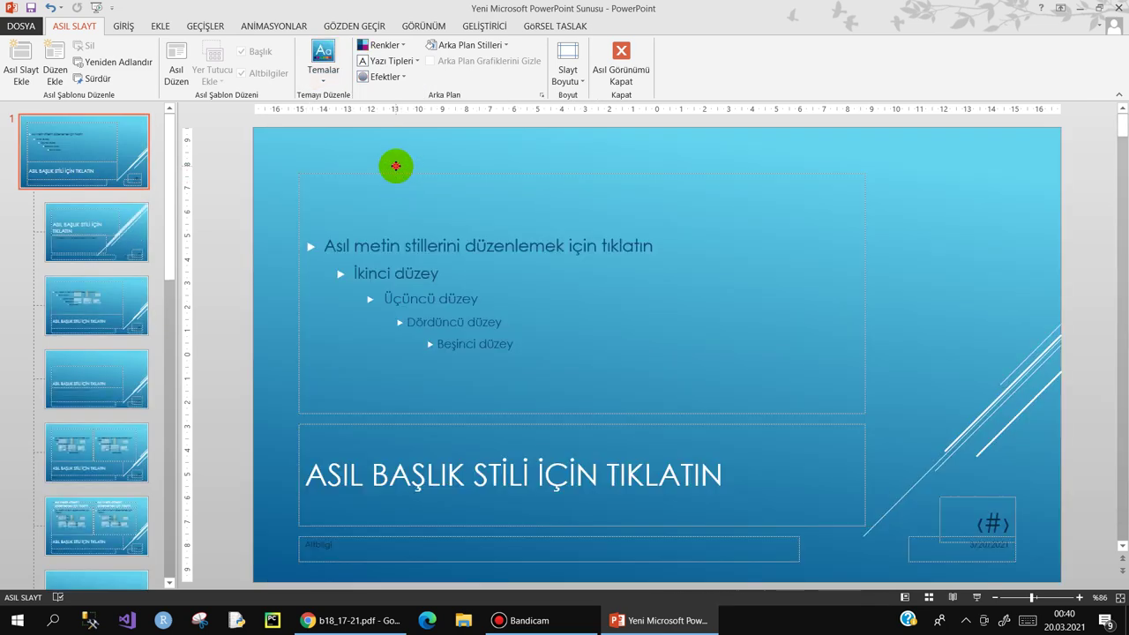
- Remove the blue master's placeholders and try a teal theme instead
click(395, 165)
drag(277, 141, 1032, 592)
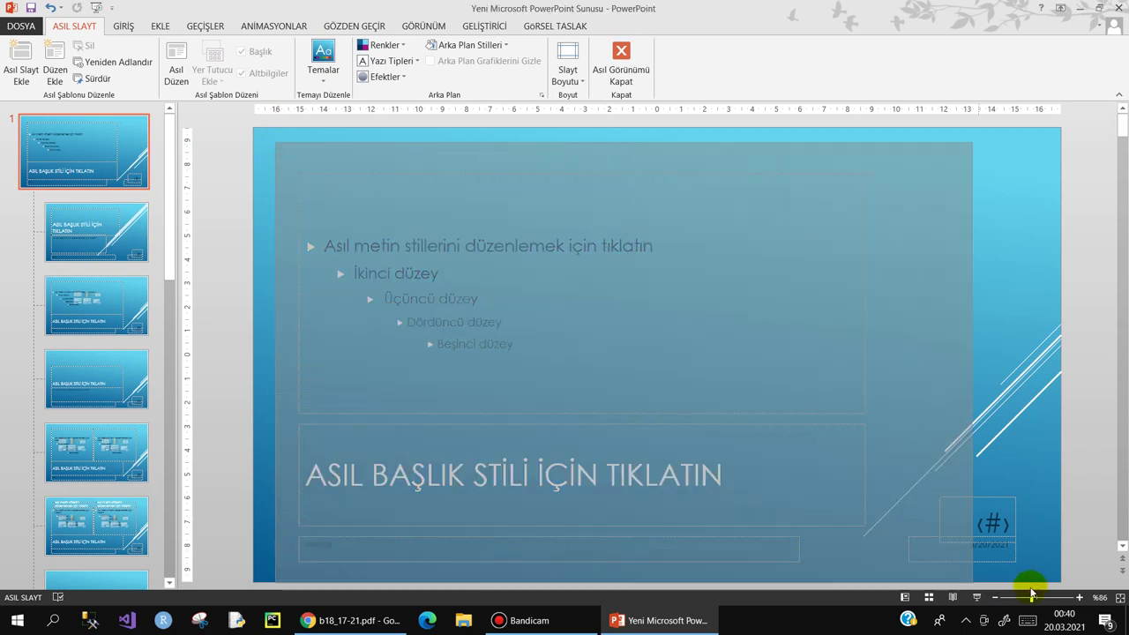
key(Delete)
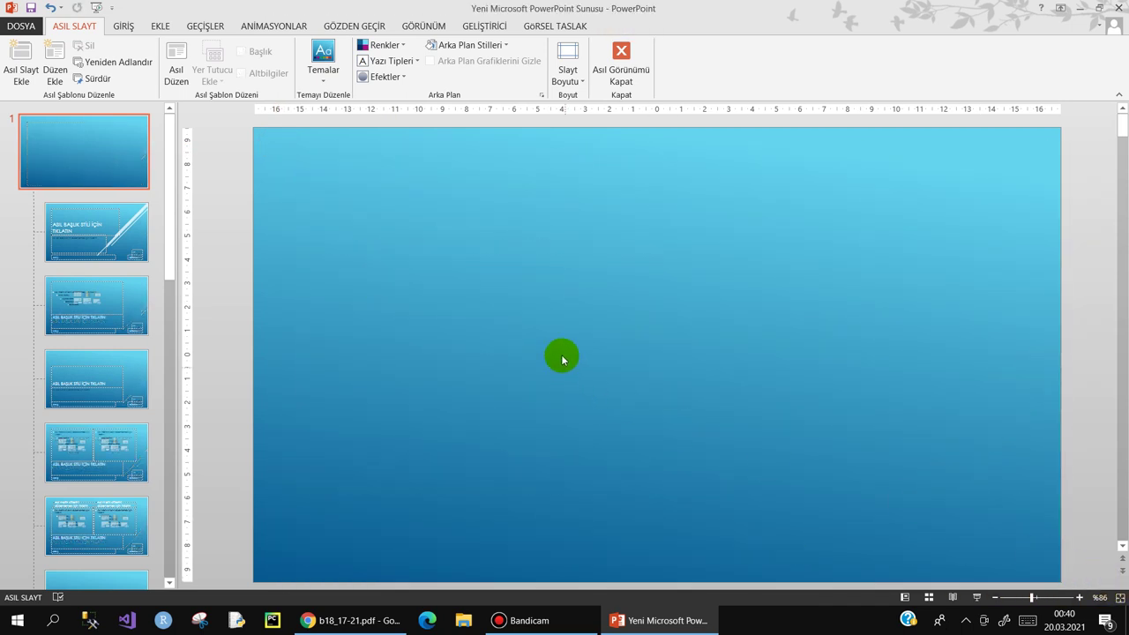
click(324, 77)
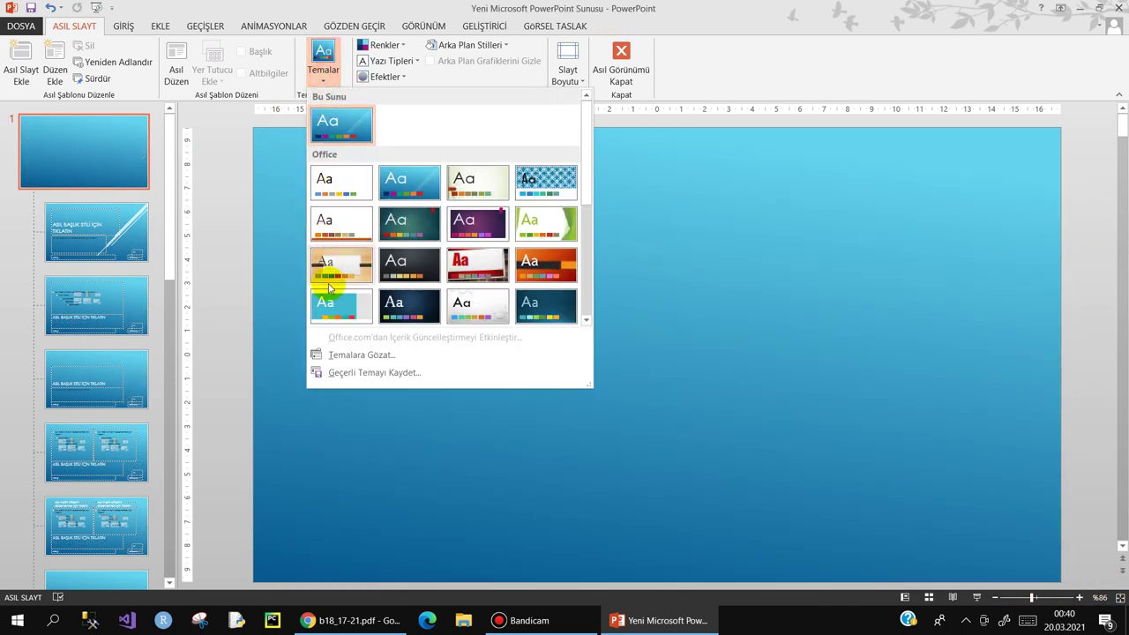
click(328, 298)
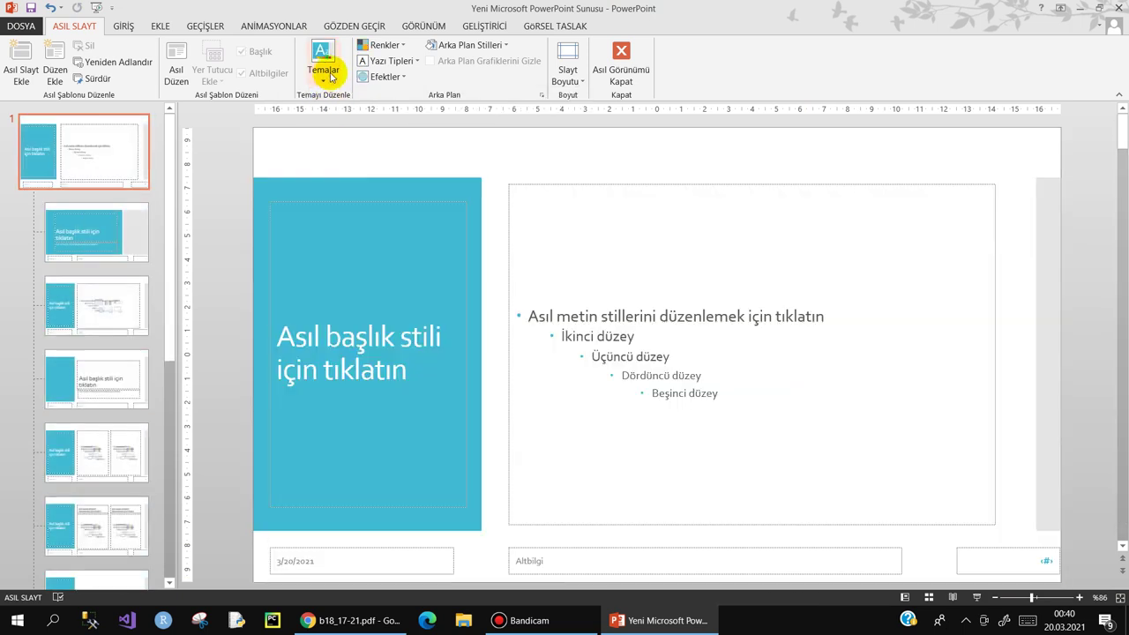
- Apply the plain white Office theme and select the top-level slide master
click(328, 75)
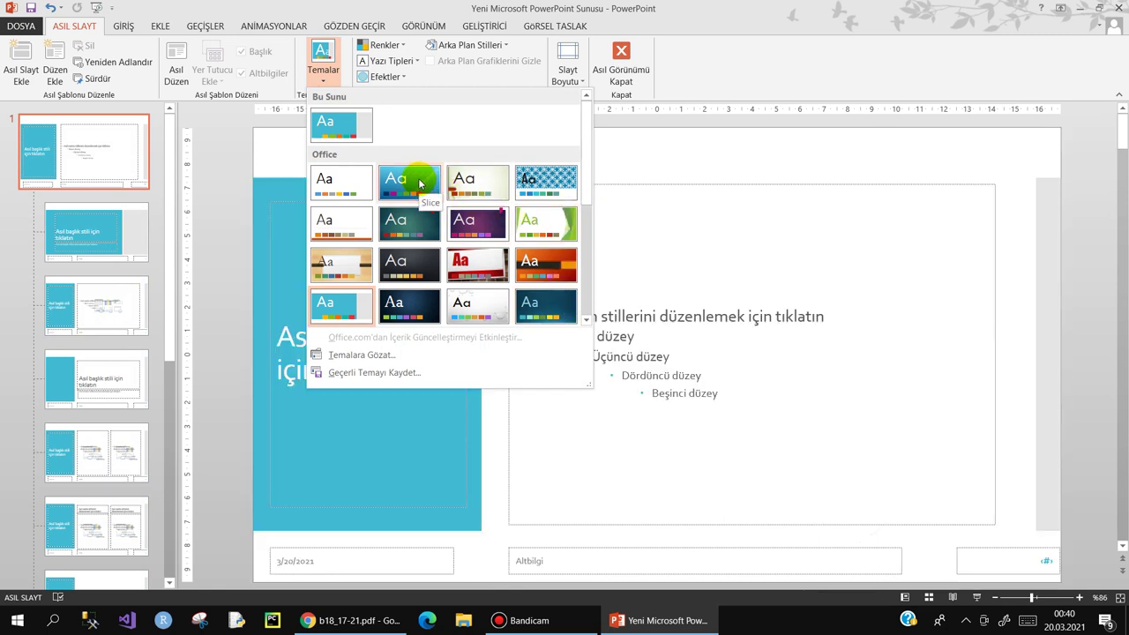
click(344, 190)
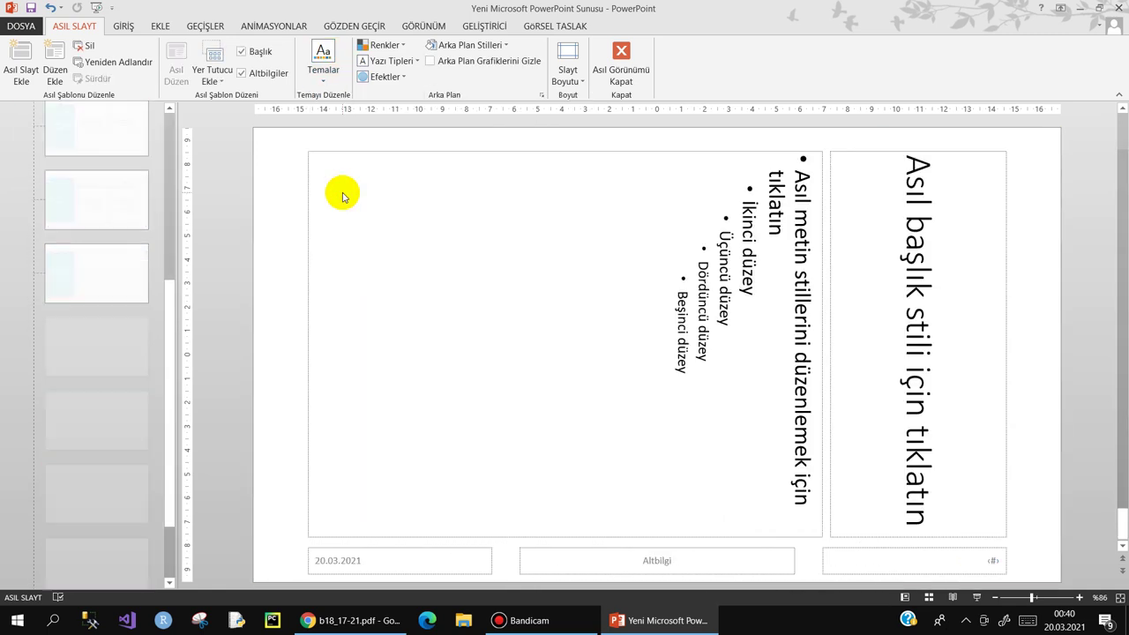
click(322, 74)
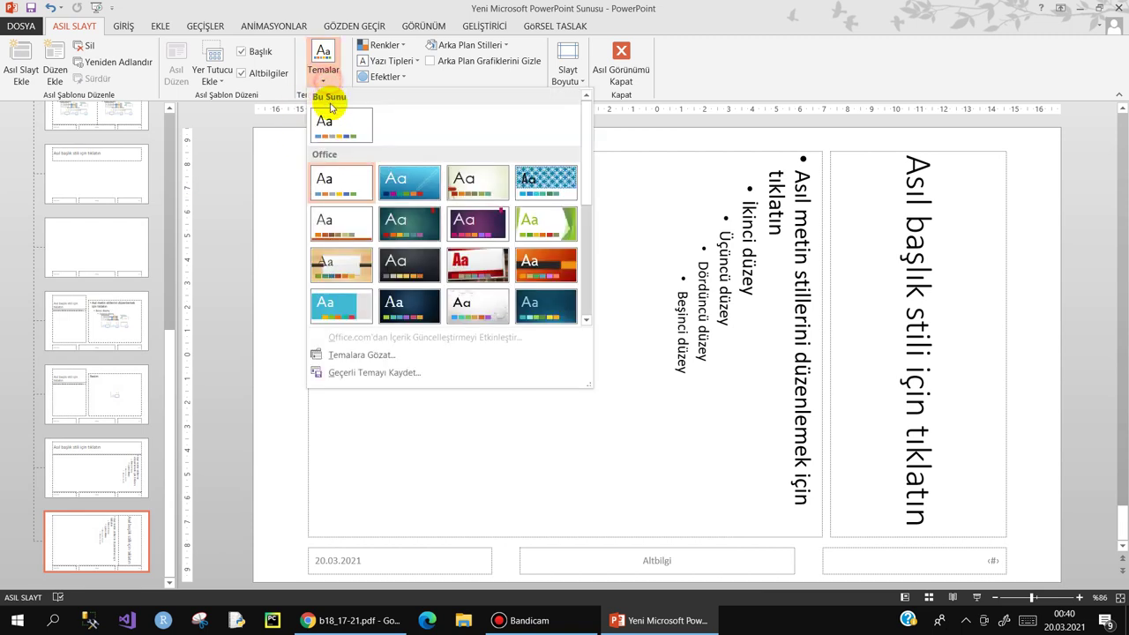
click(343, 179)
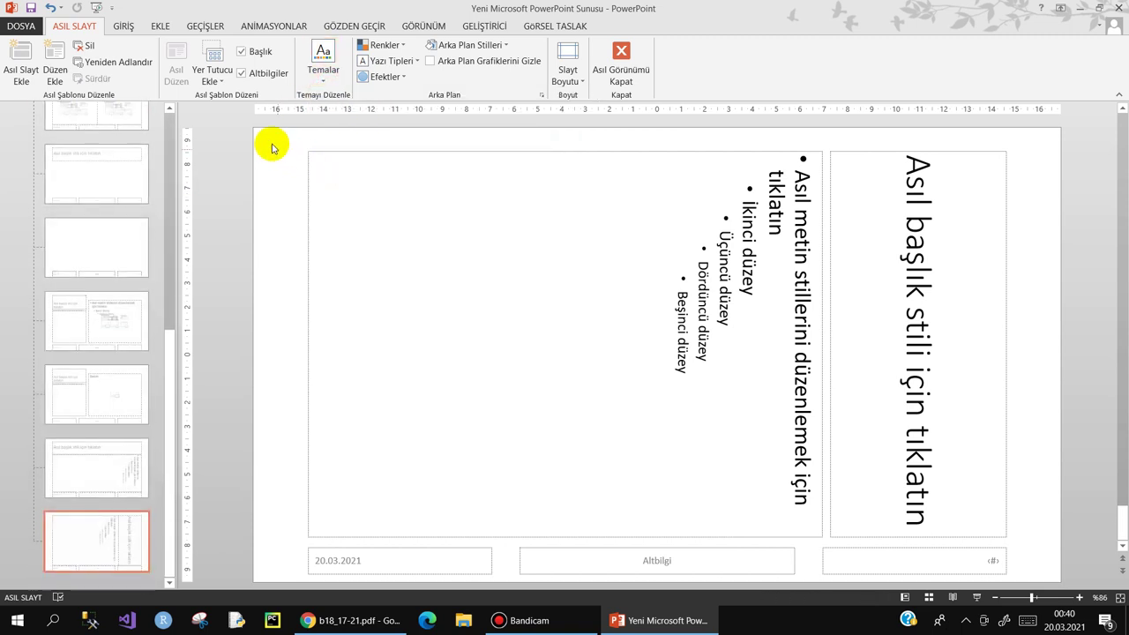
drag(171, 353, 167, 126)
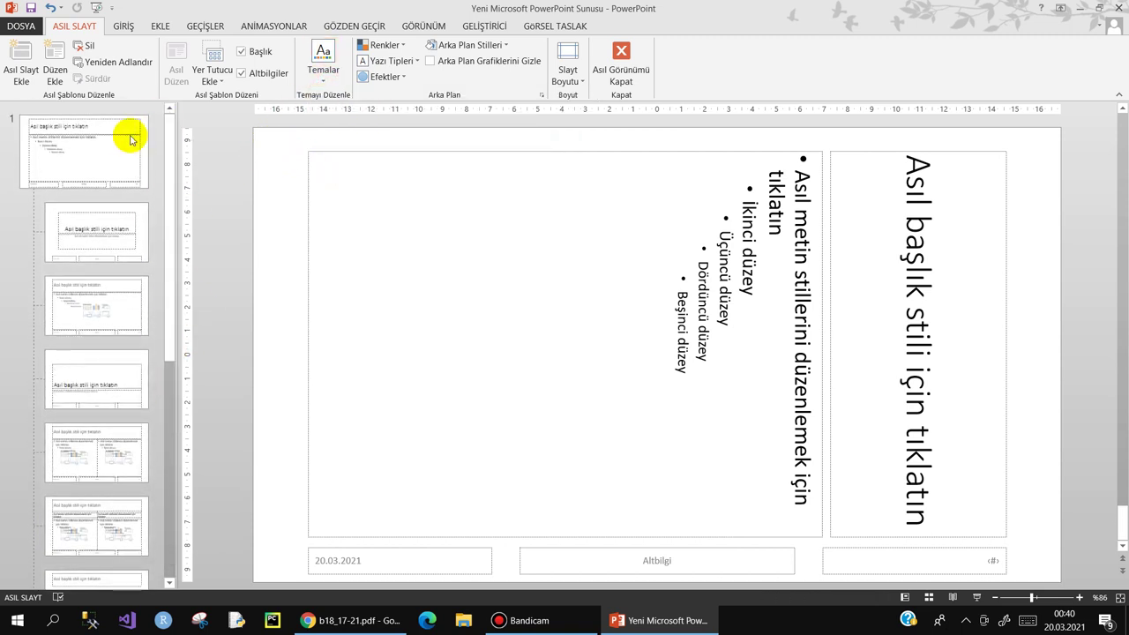
click(132, 131)
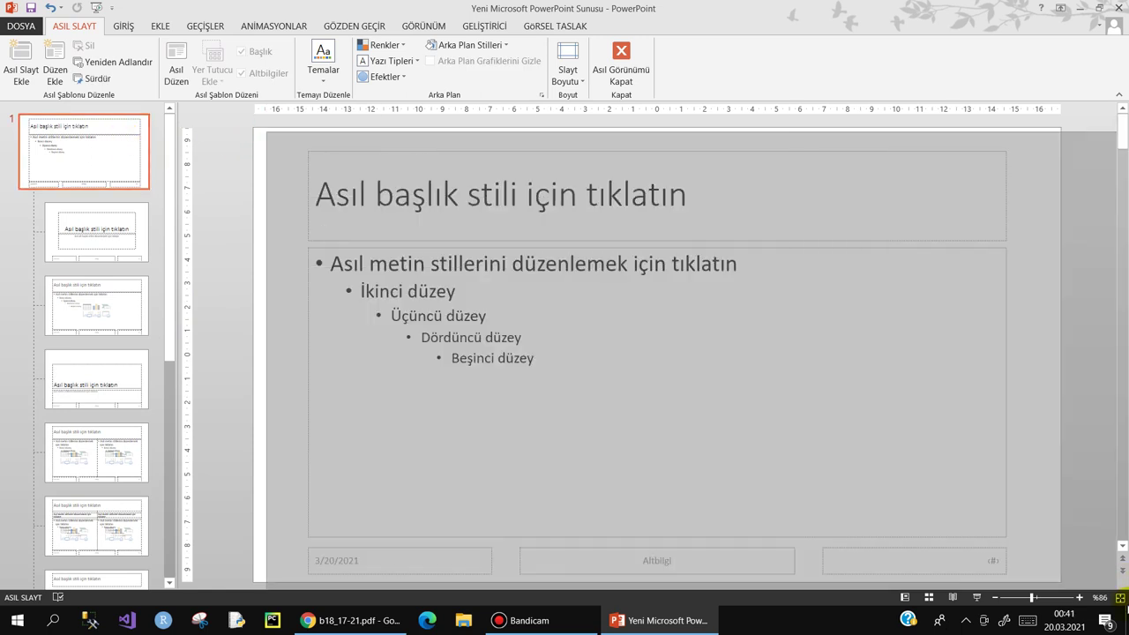
- Delete all master placeholders and switch the master background to a gradient fill
drag(267, 135, 1109, 567)
key(Delete)
right_click(506, 229)
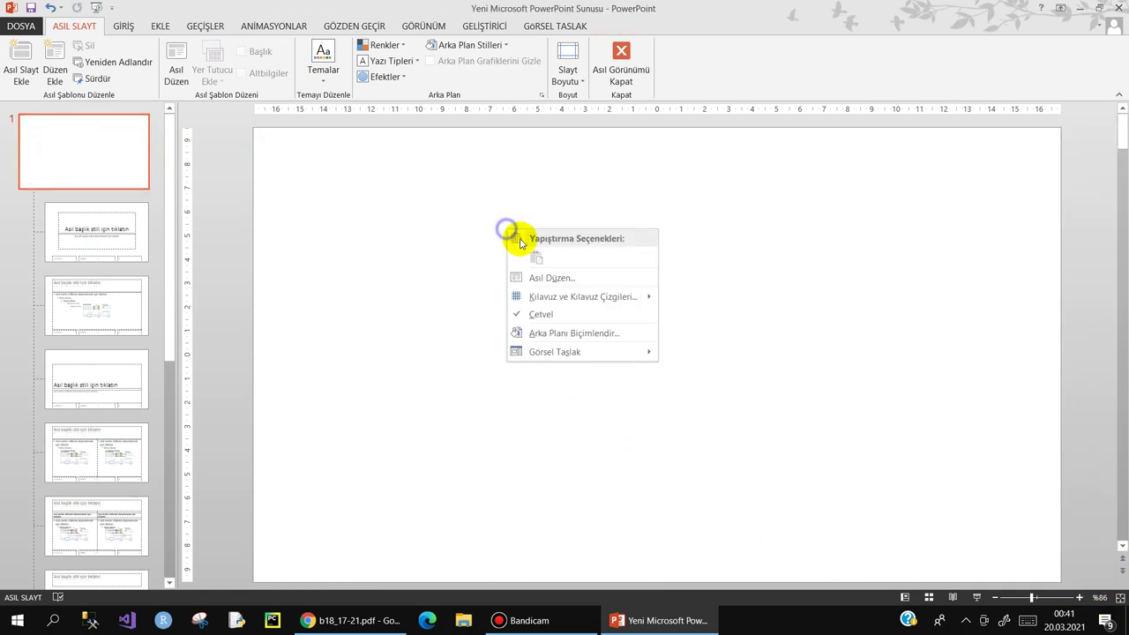
click(559, 337)
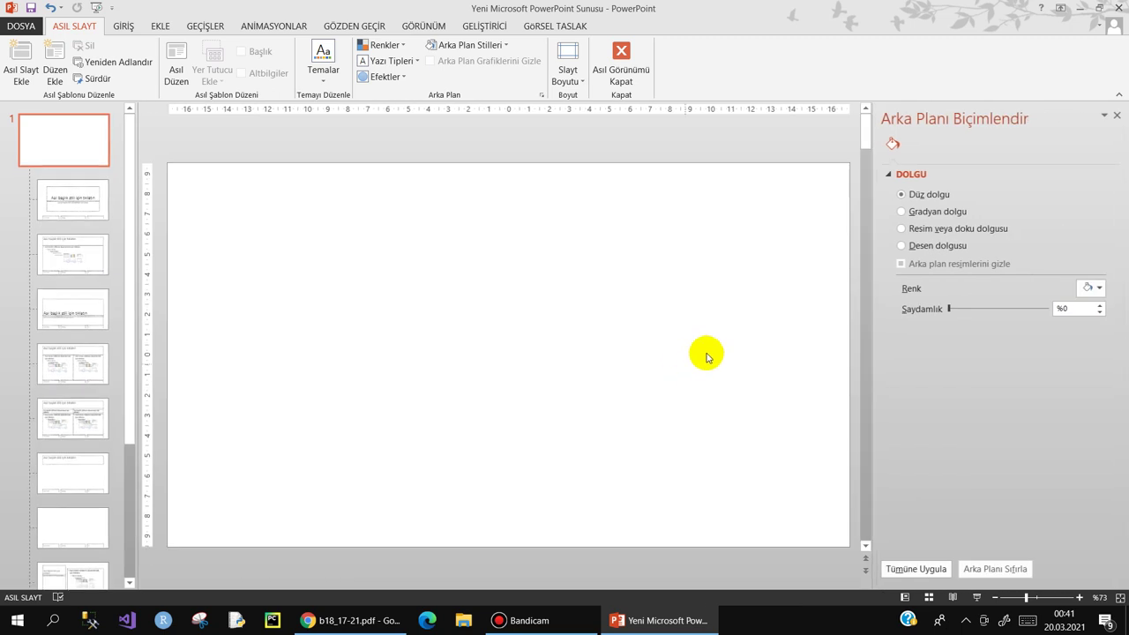
click(929, 215)
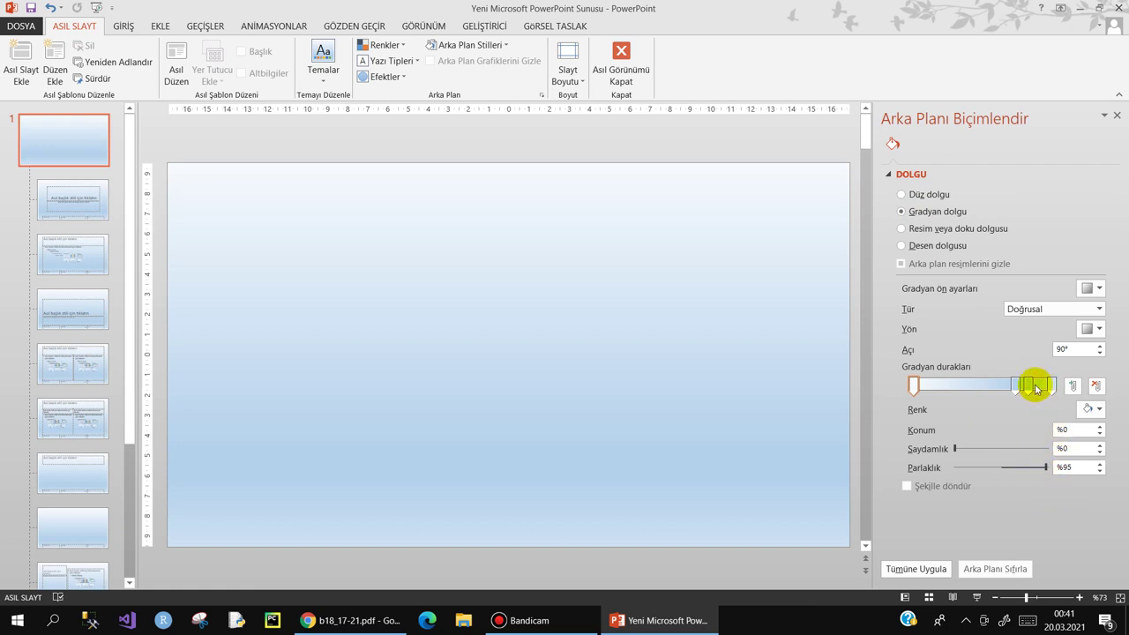
- Remove the extra gradient stops and settle the remaining stop at 70%
drag(1040, 391, 1023, 394)
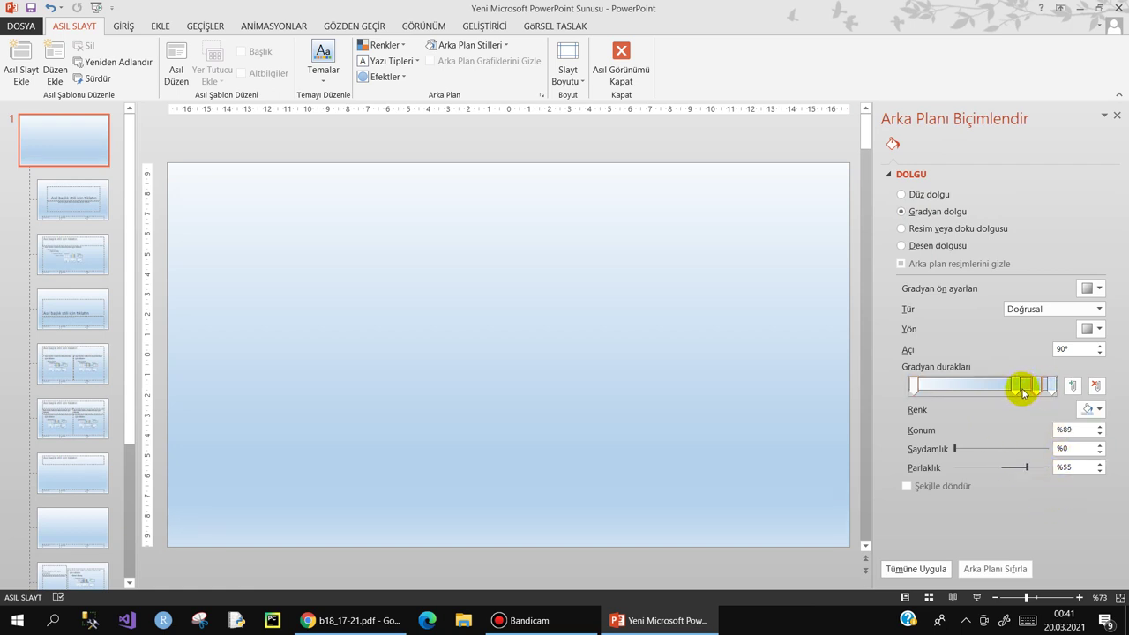
click(1096, 385)
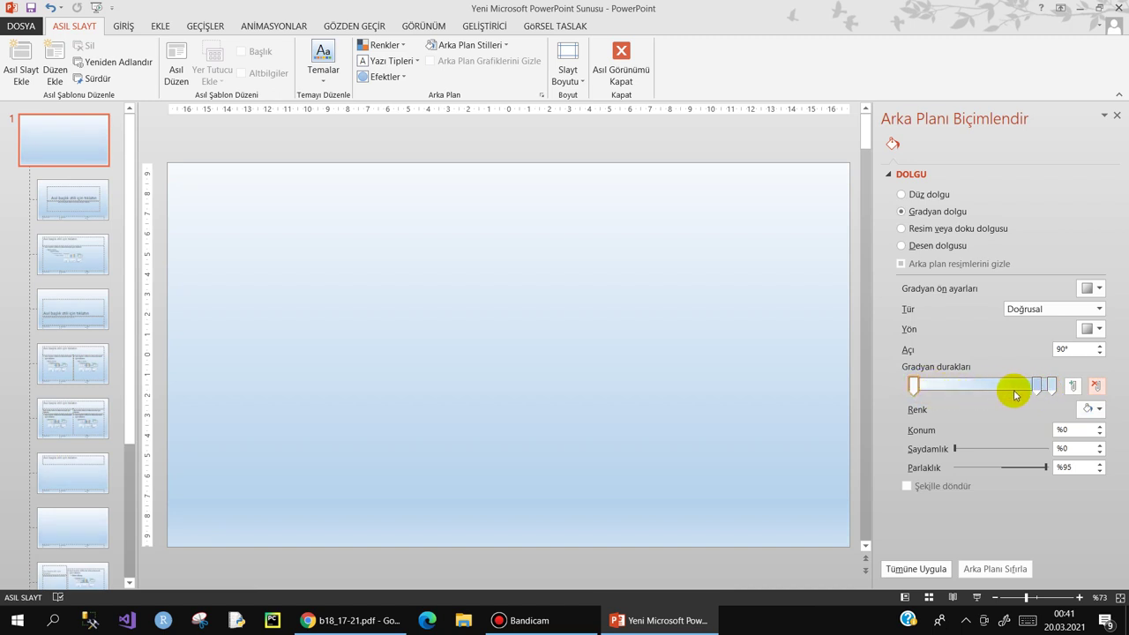
click(1037, 386)
click(1095, 391)
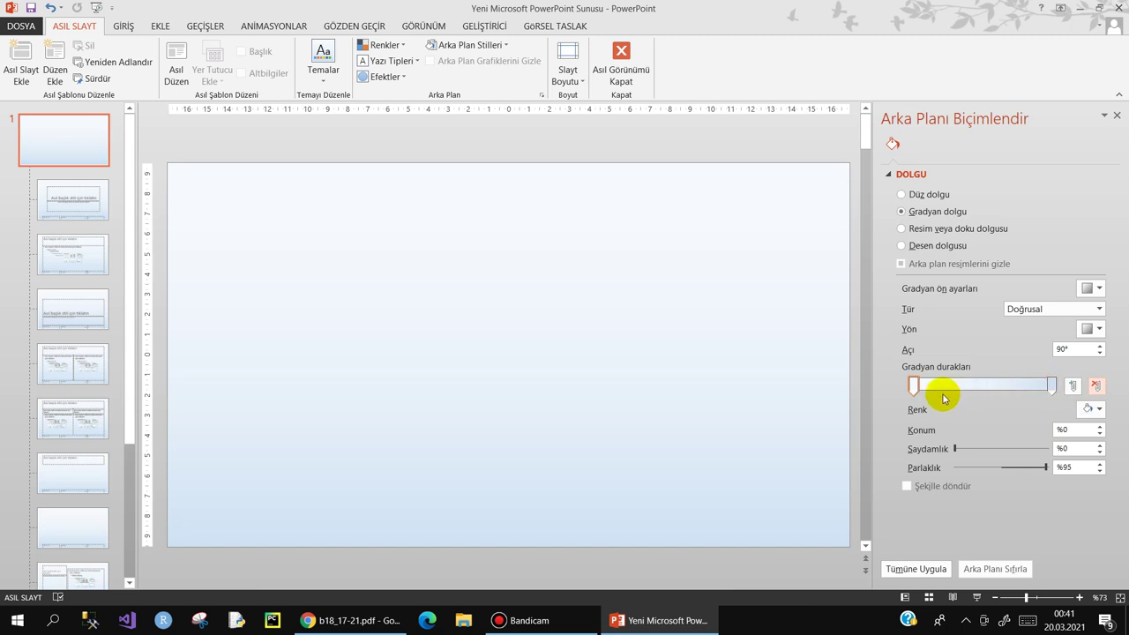
drag(914, 386, 1011, 393)
click(510, 270)
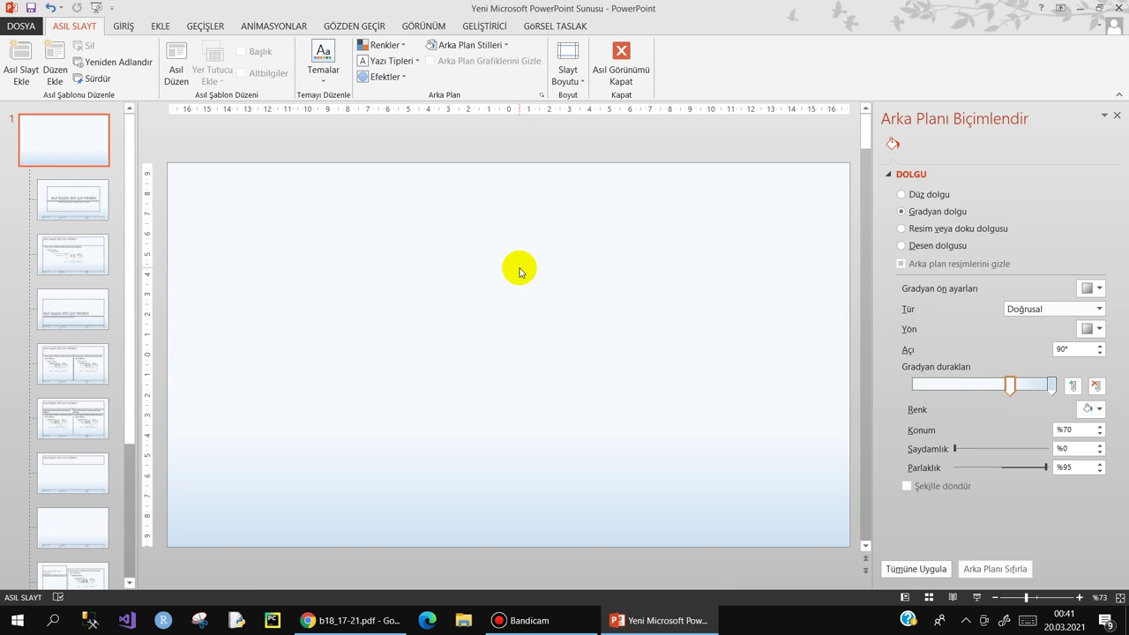
- Make the gradient's end stop yellow, push the fade toward the slide bottom, and close the pane
click(1052, 386)
click(1097, 409)
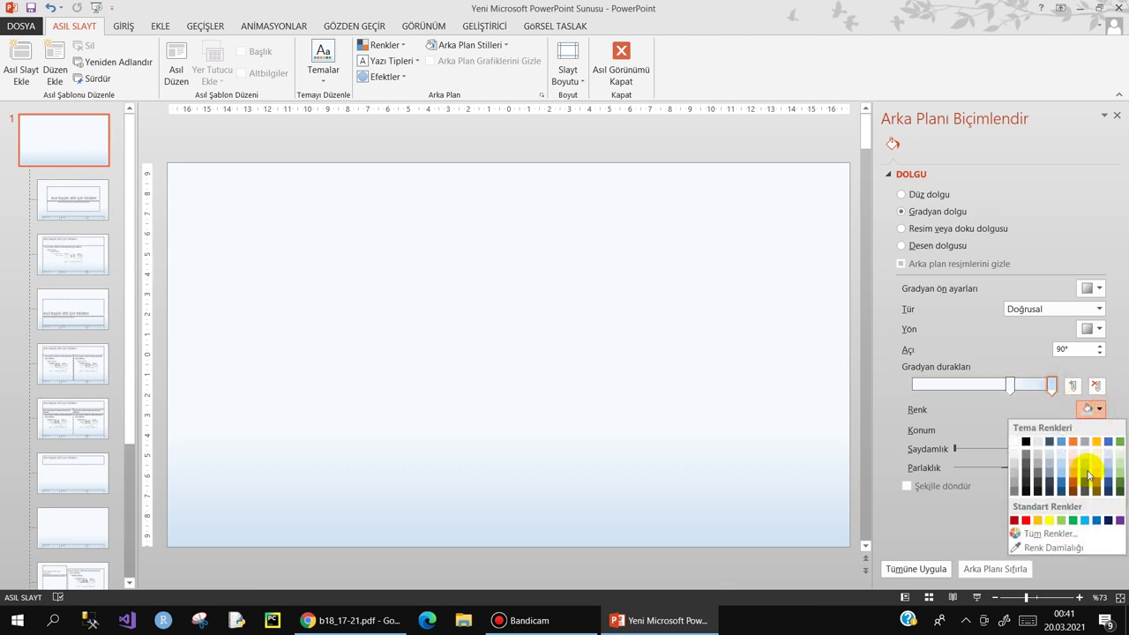
click(1050, 523)
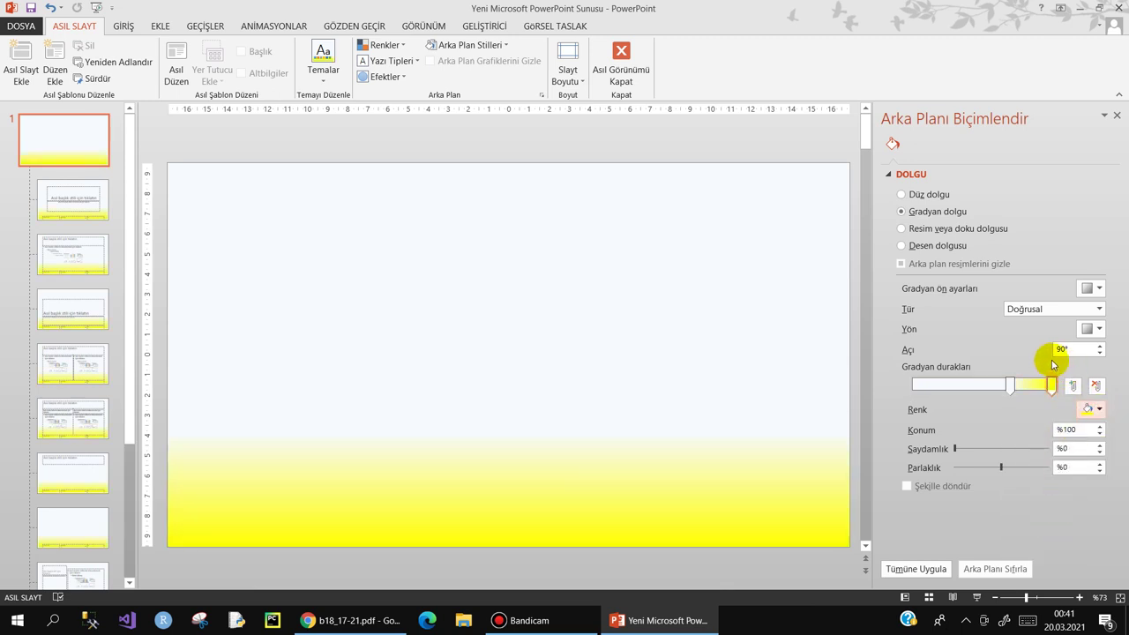
mouse_move(1011, 389)
mouse_down()
mouse_move(985, 389)
mouse_move(1036, 394)
mouse_up()
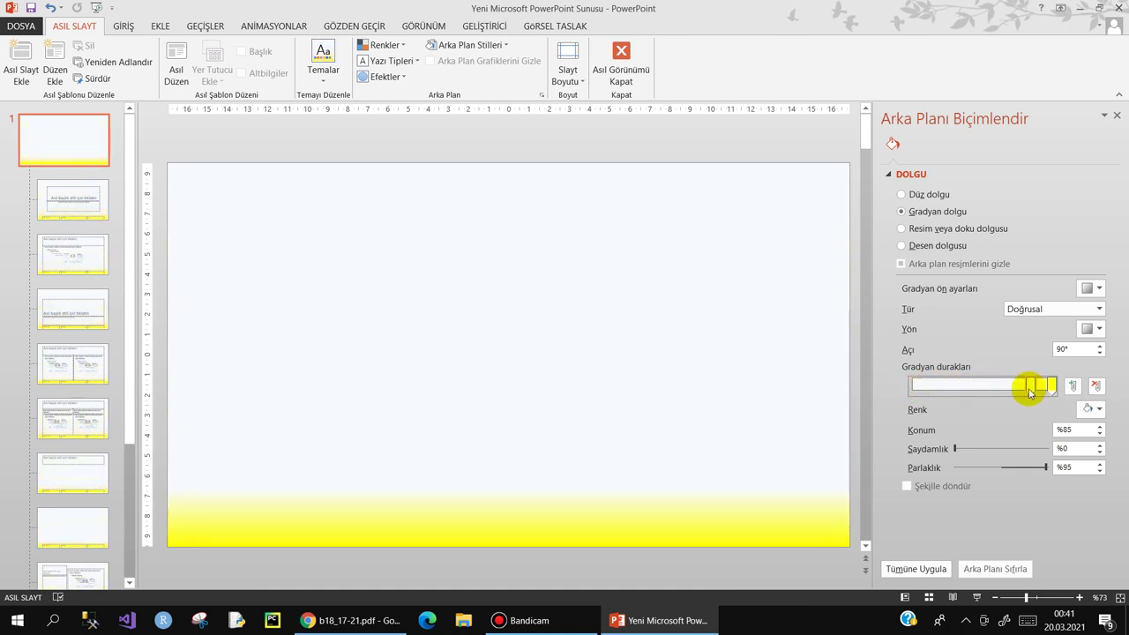
click(608, 244)
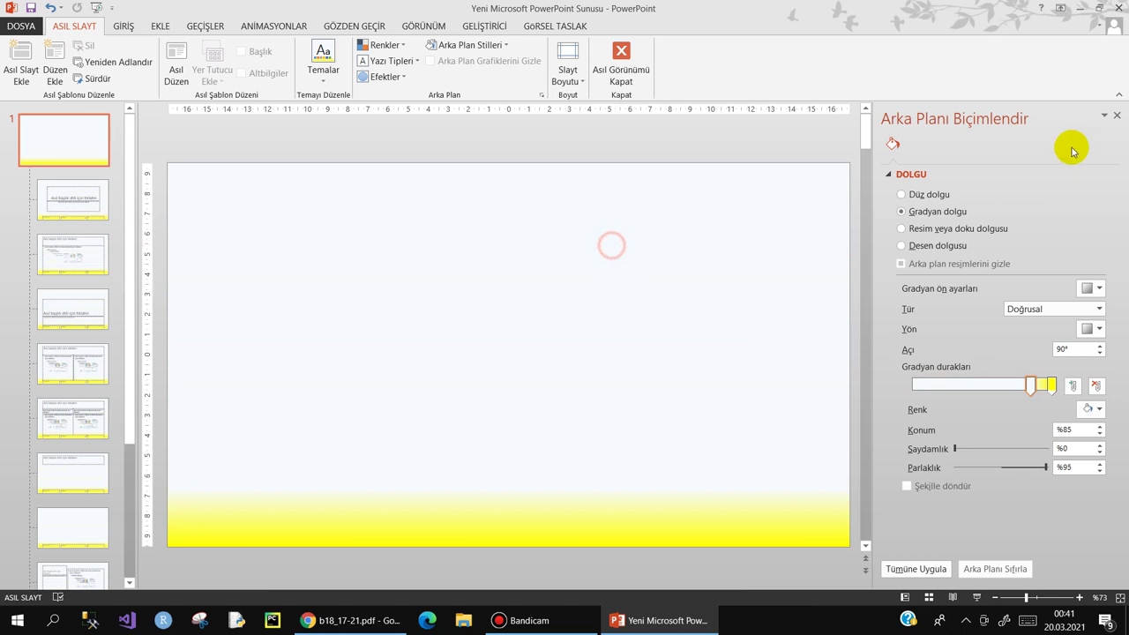
click(1117, 118)
click(533, 253)
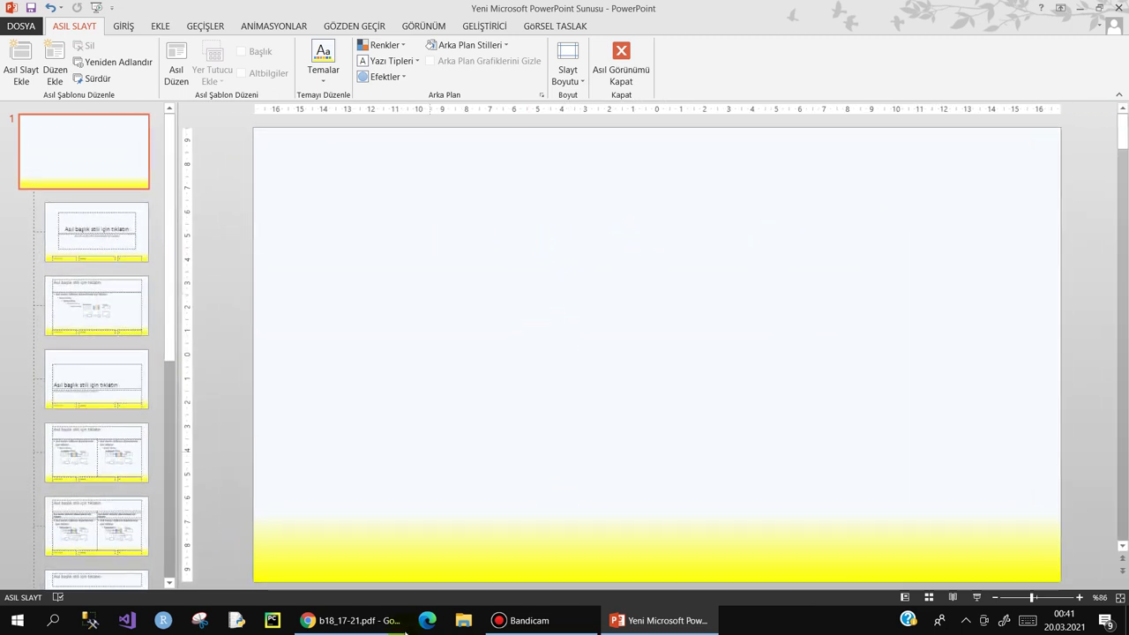
- In a new Chrome tab, search Google for 'küresel ısınma gif'
click(405, 629)
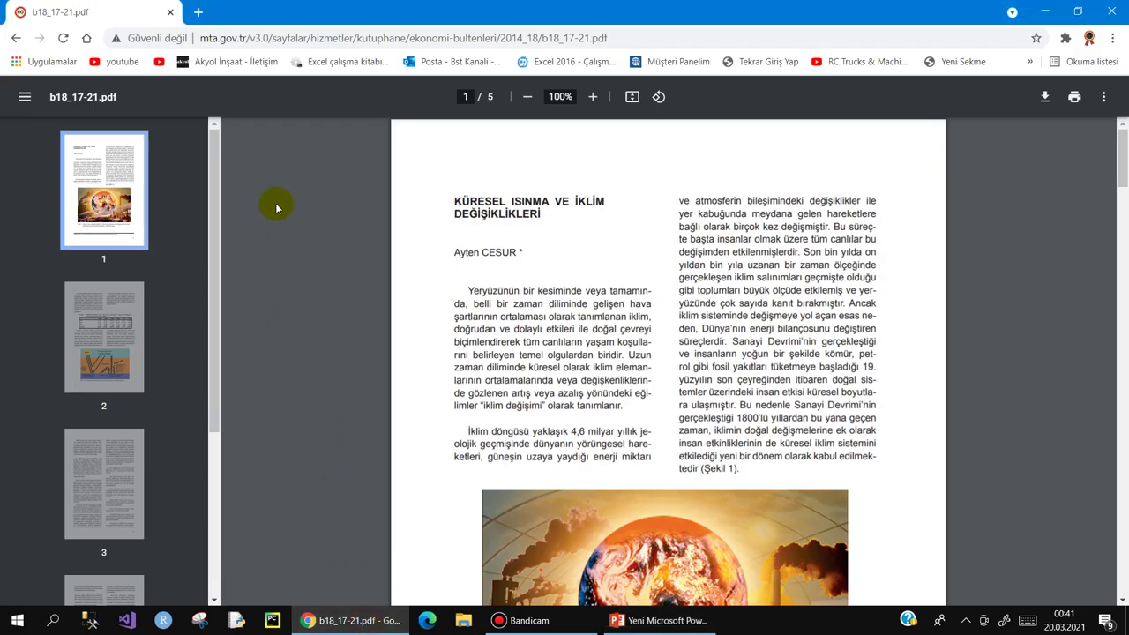
click(199, 13)
text(kü)
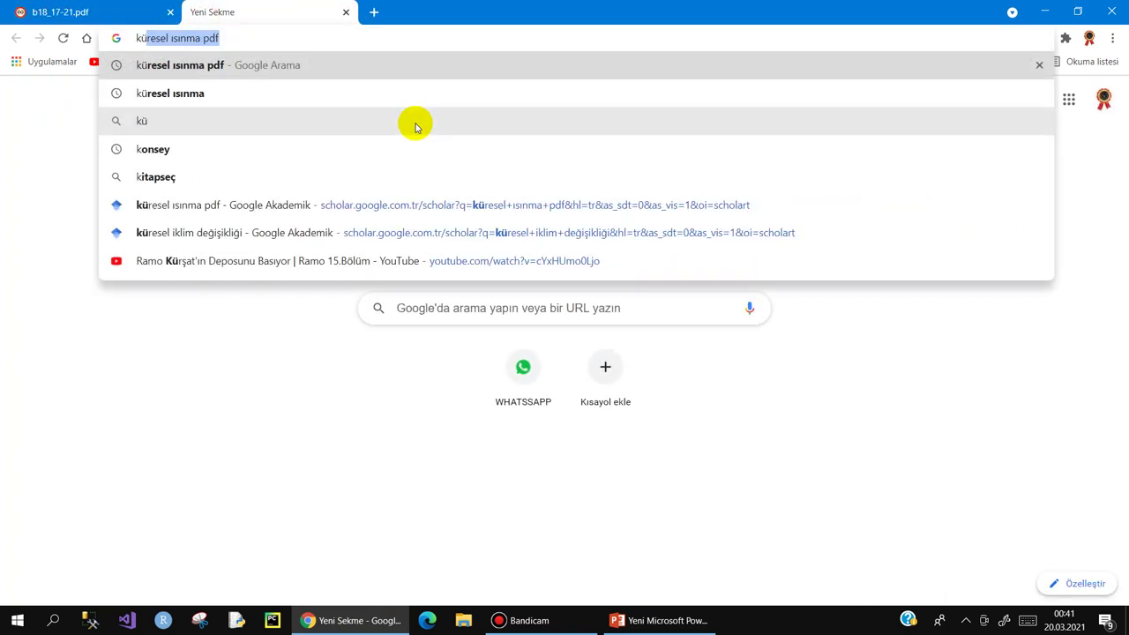
text(resel ısı)
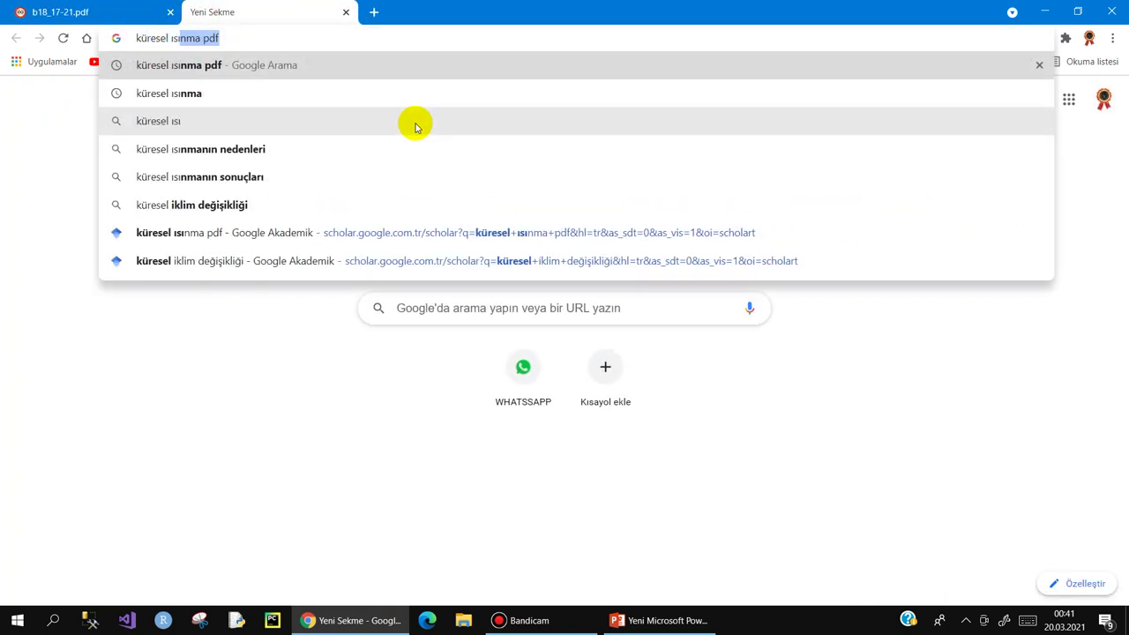
text(nma gif)
key(Return)
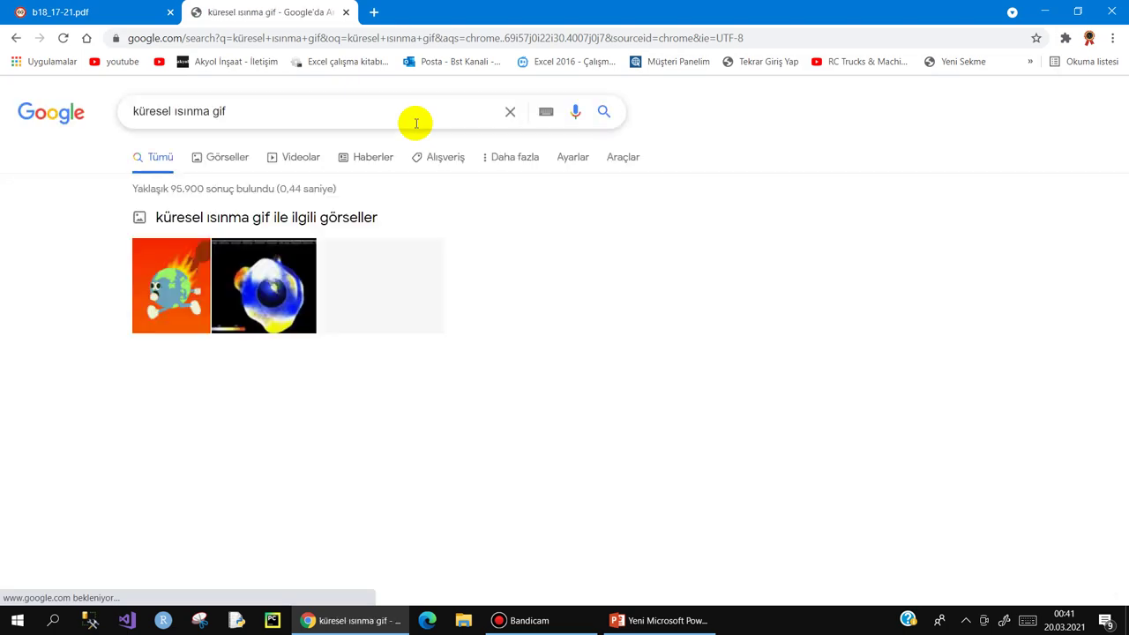
scroll(358, 286, down, 4)
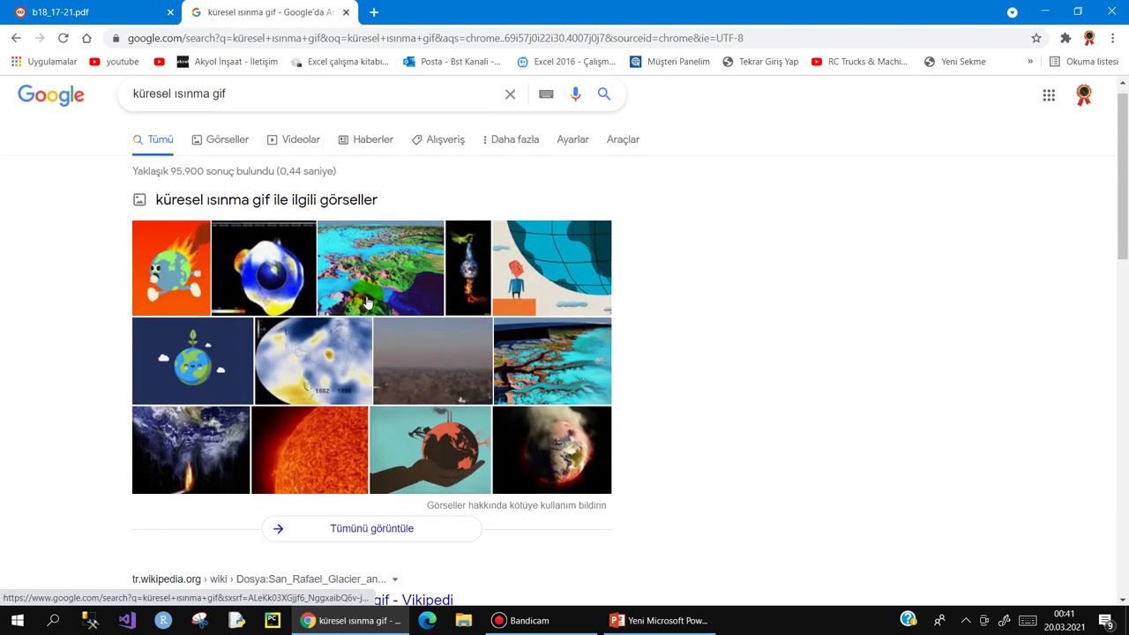
scroll(347, 282, up, 4)
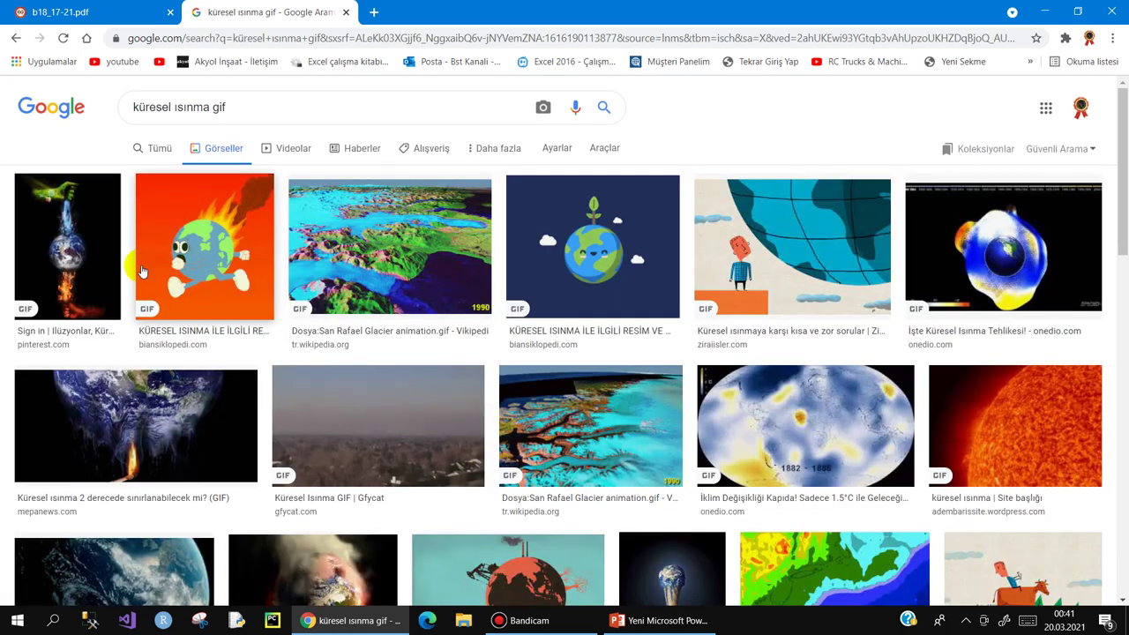
- Save the first globe GIF result to the desktop with Resmi farklı kaydet
click(61, 234)
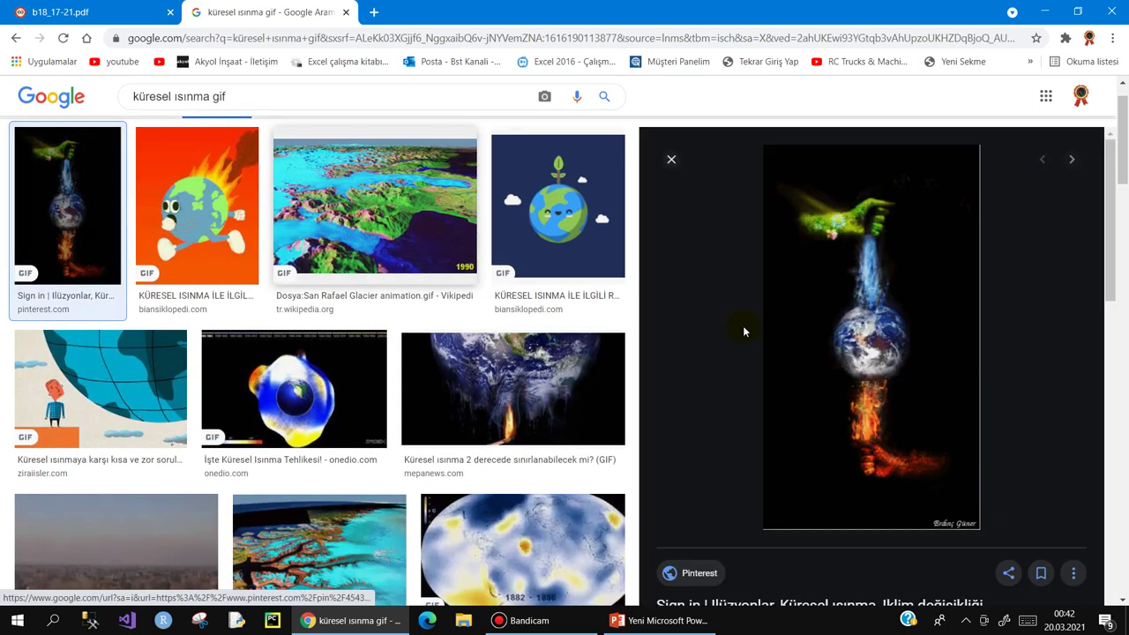
right_click(878, 333)
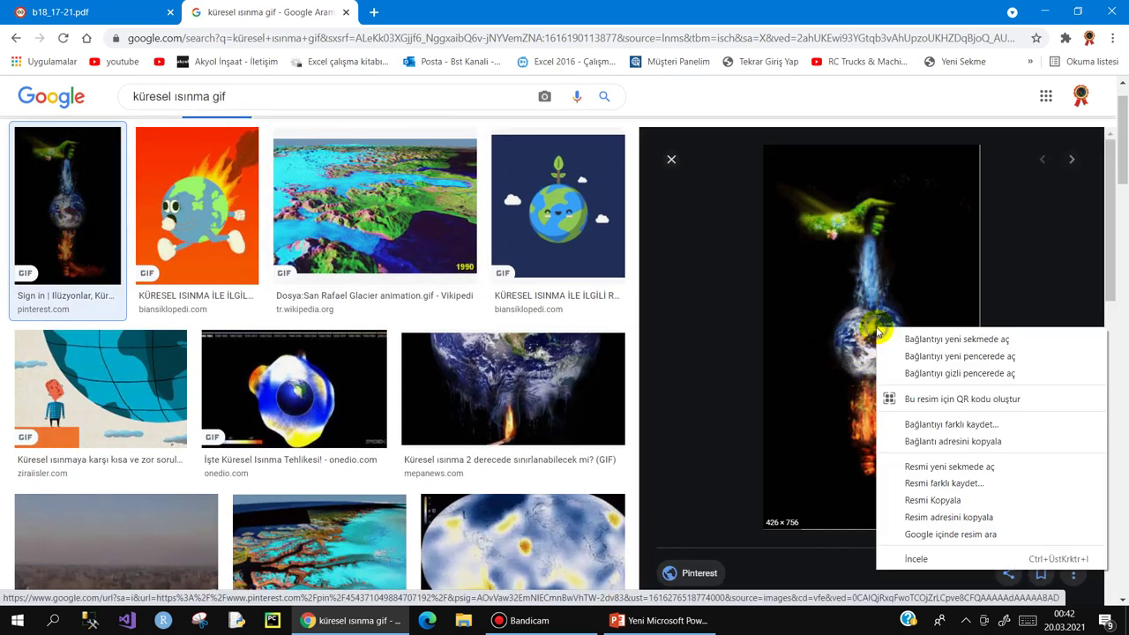
click(916, 486)
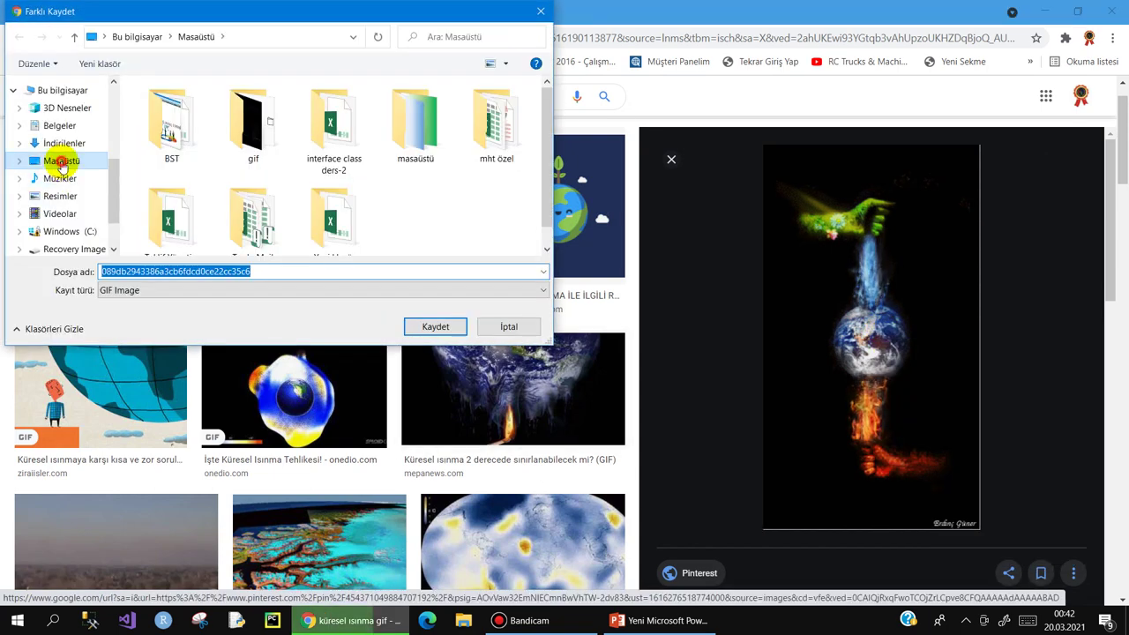
click(435, 326)
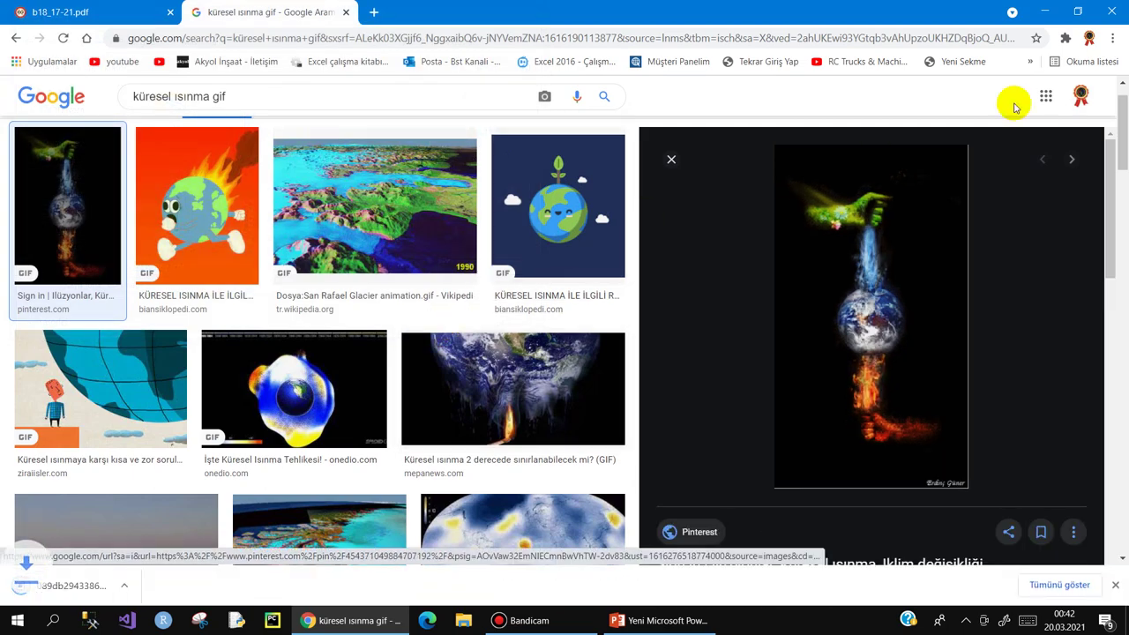
click(630, 617)
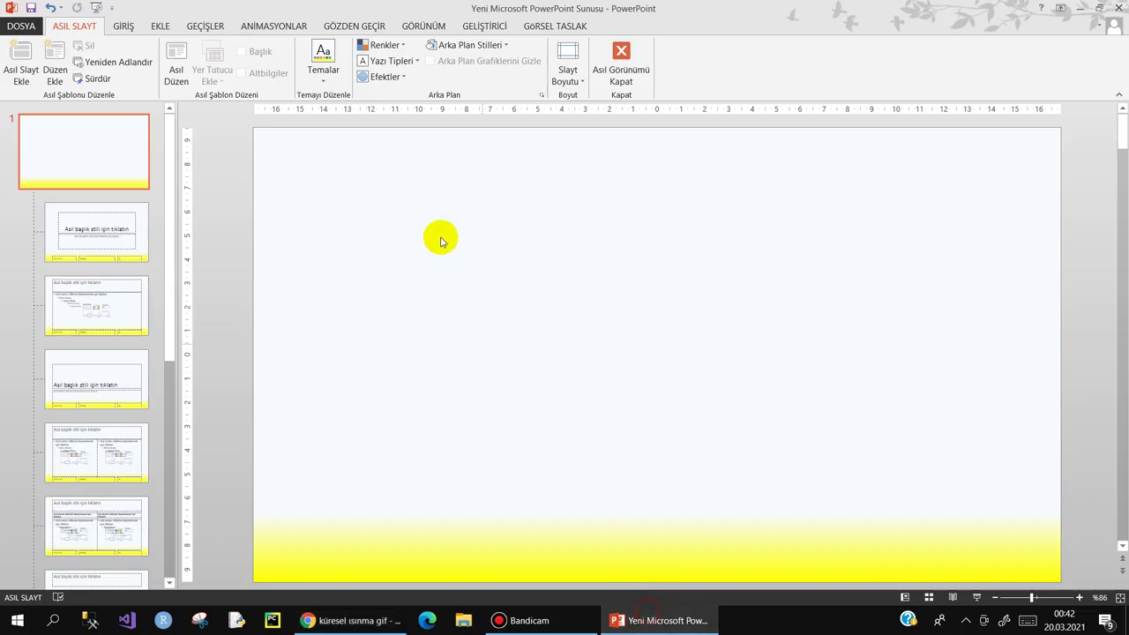
click(159, 26)
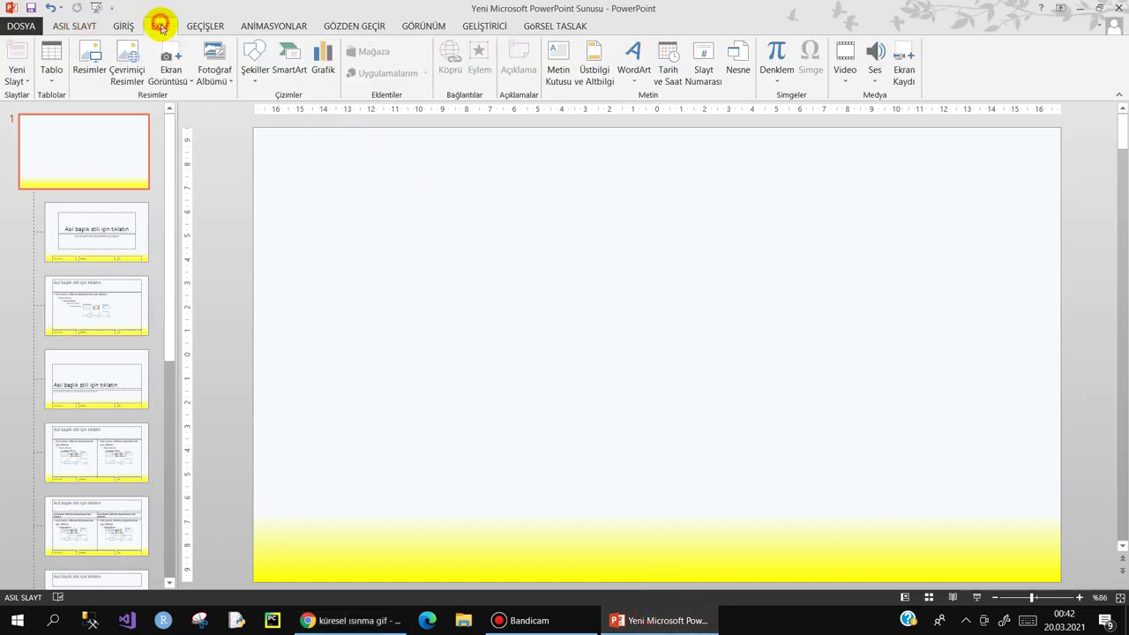
click(105, 69)
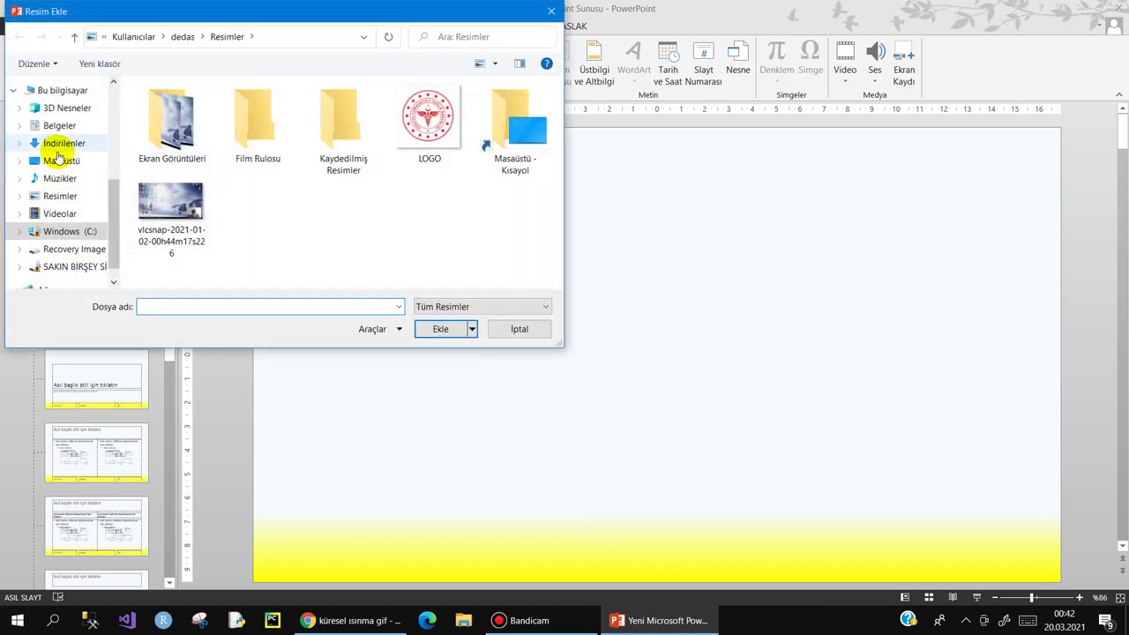
click(57, 159)
double_click(435, 201)
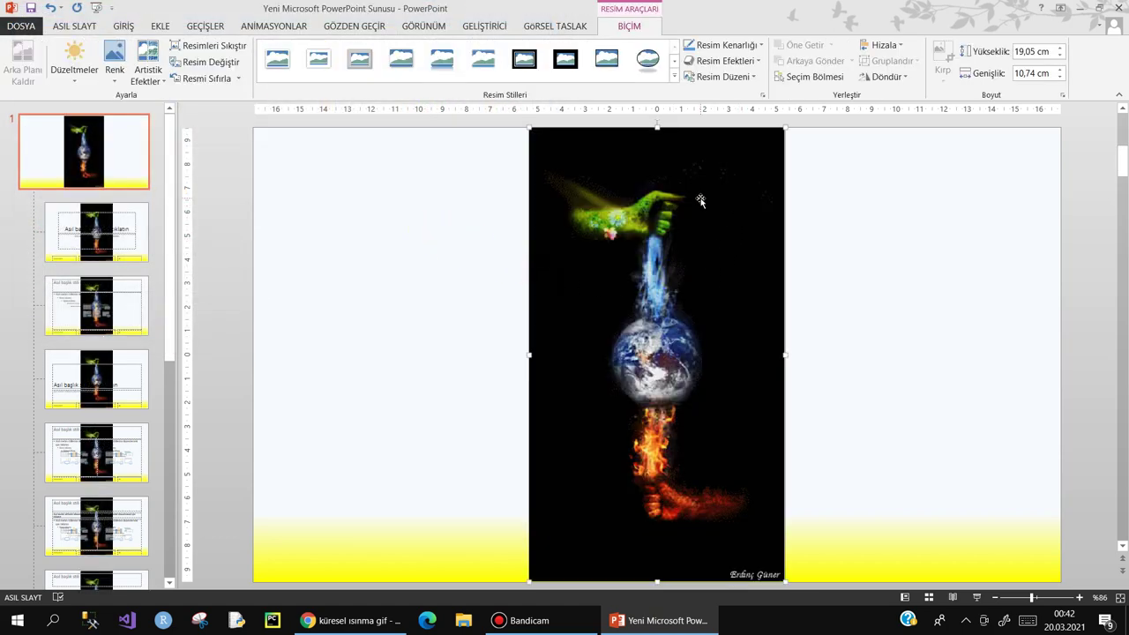
drag(700, 201, 607, 201)
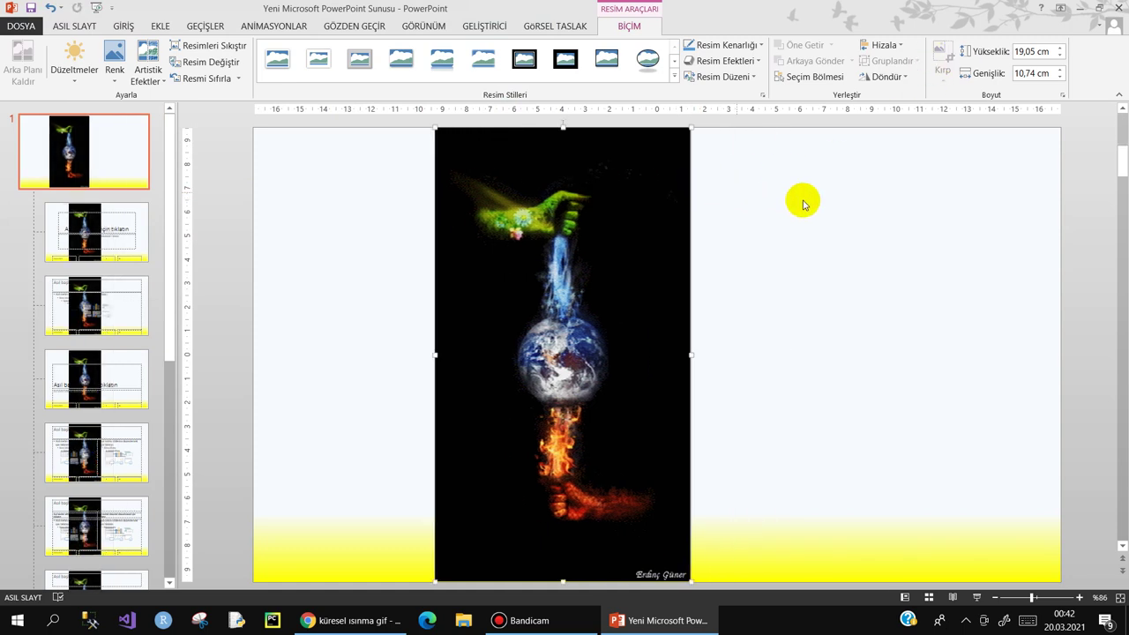
click(850, 208)
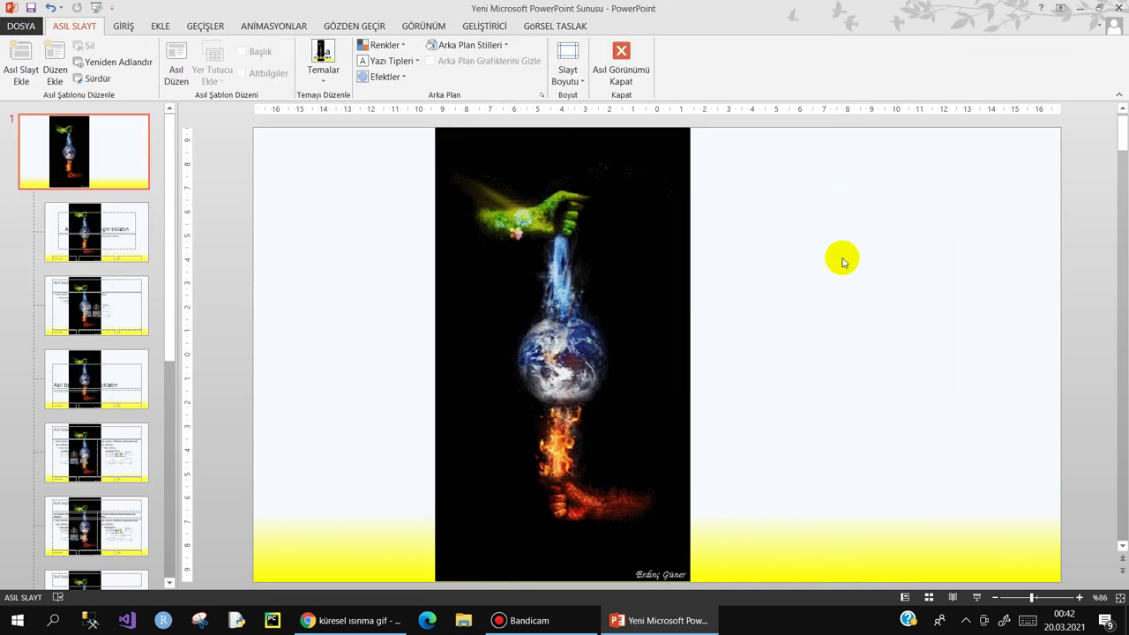
click(635, 556)
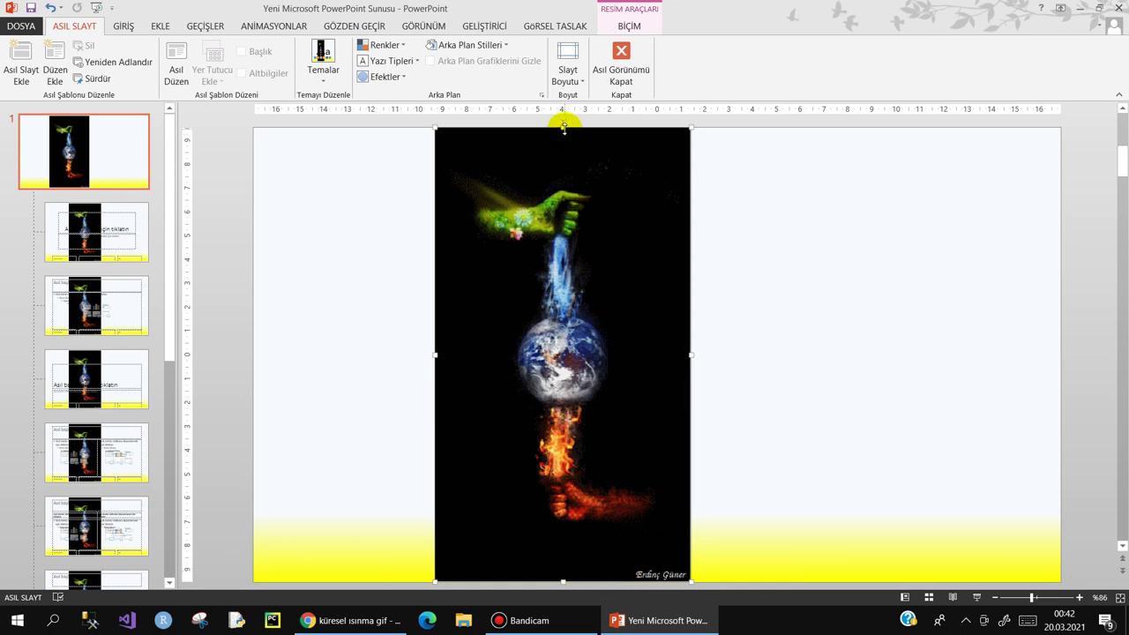
drag(562, 127, 564, 159)
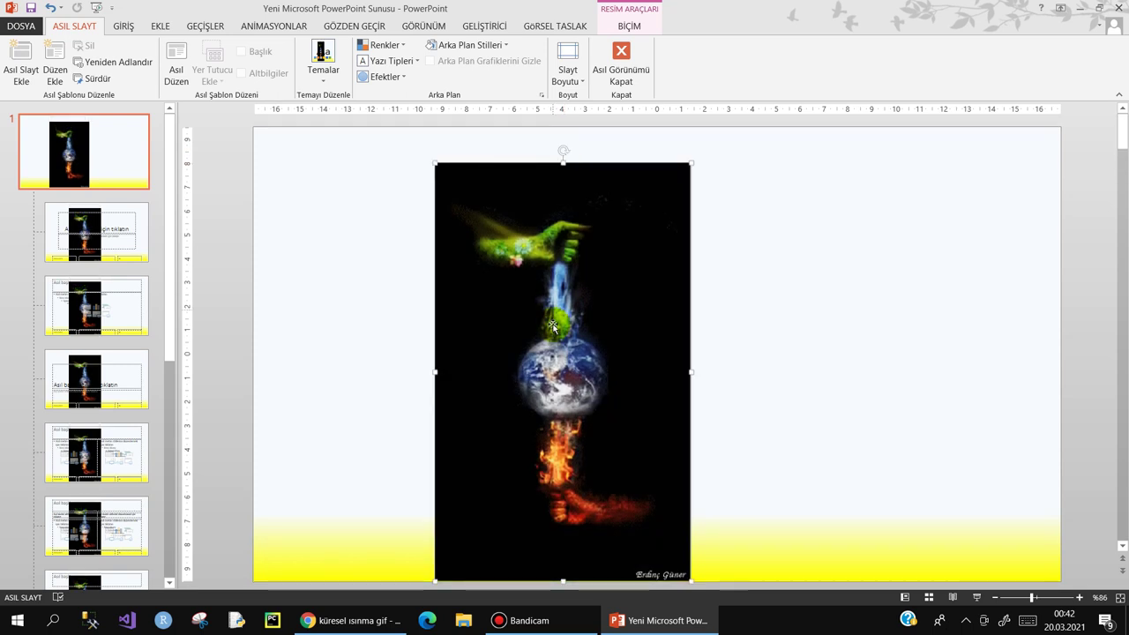
drag(555, 322, 366, 286)
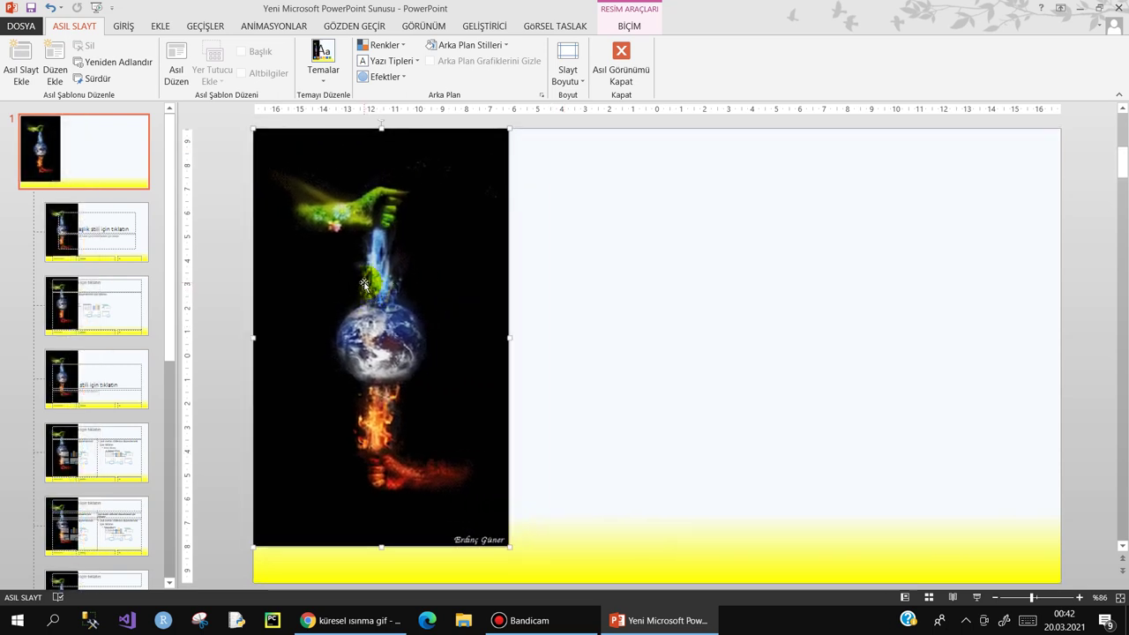
key(Delete)
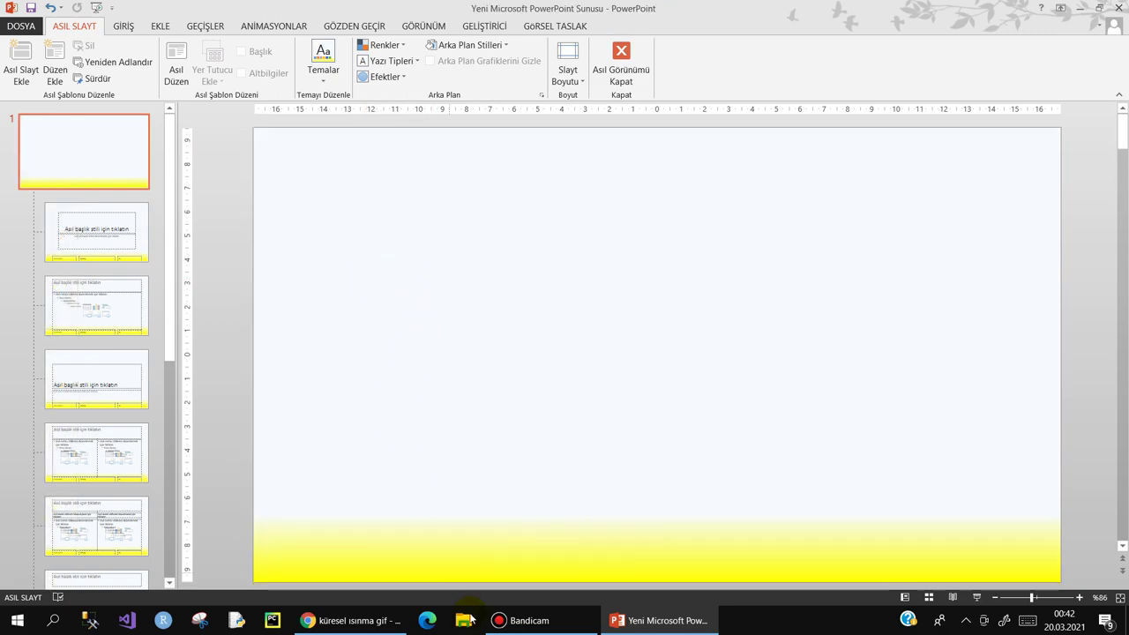
- Browse the global-warming image results and preview the earth-with-fire image
click(348, 620)
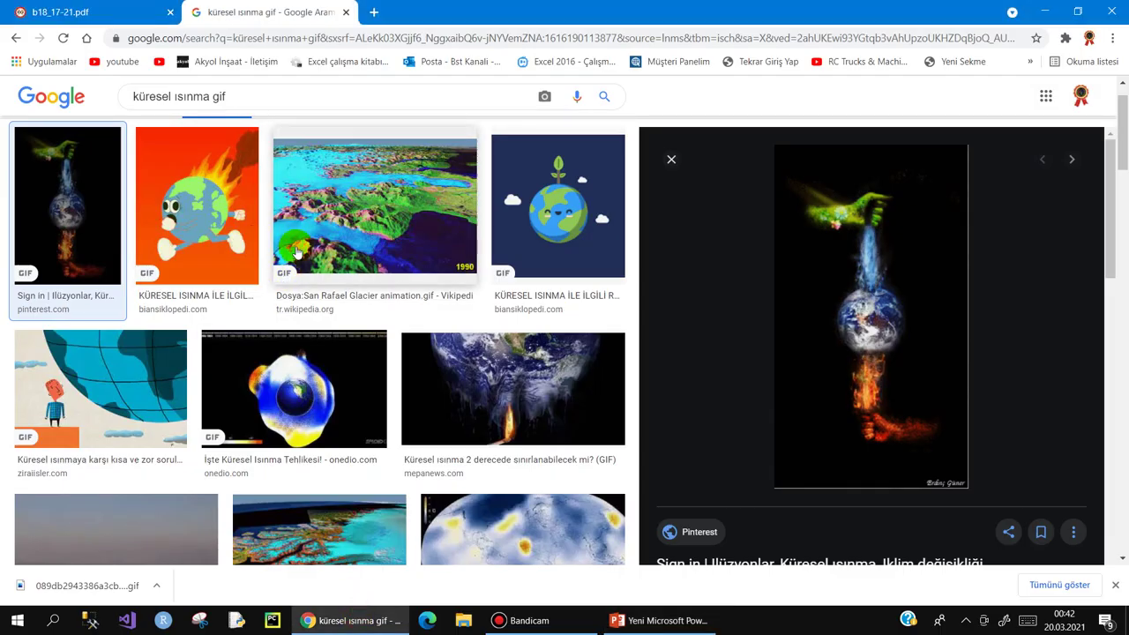
scroll(390, 277, down, 3)
scroll(900, 406, down, 4)
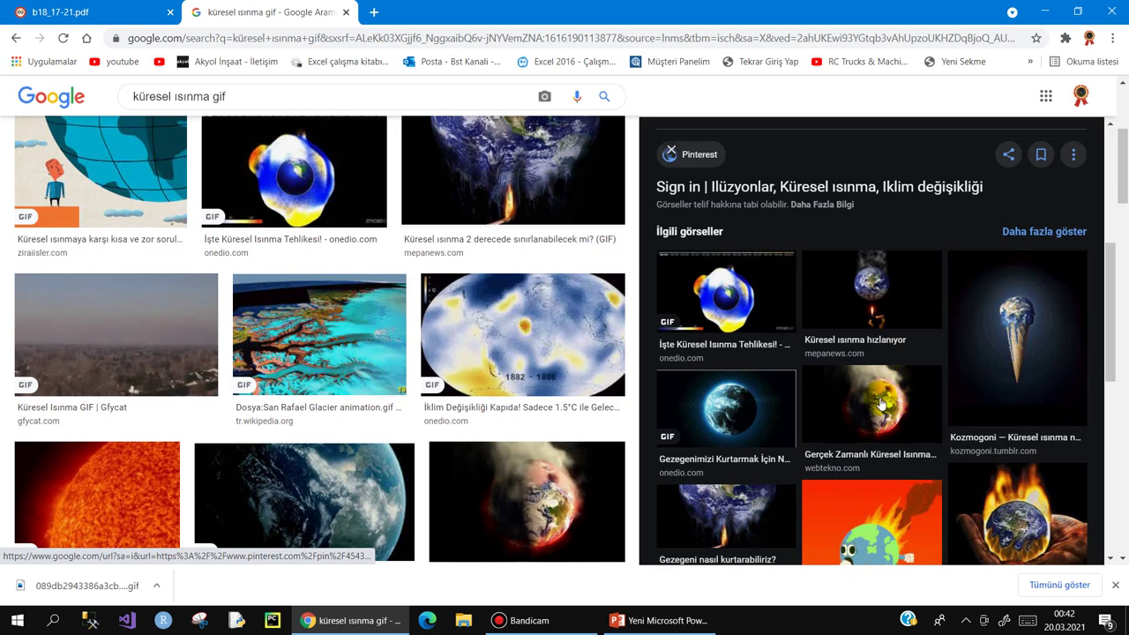
scroll(877, 376, down, 1)
click(878, 377)
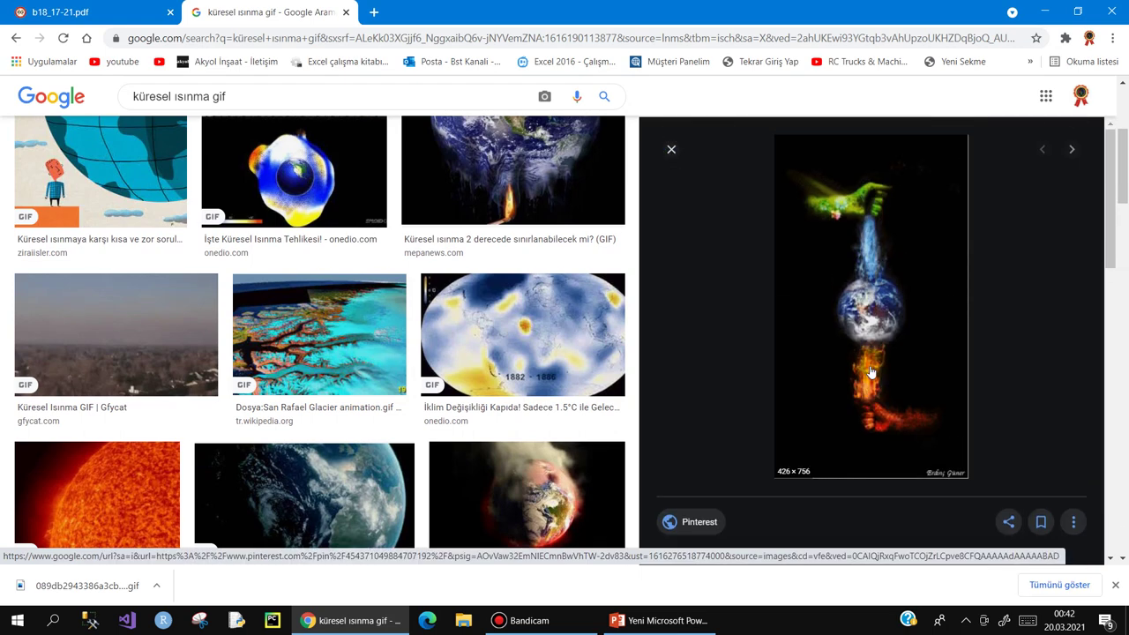
scroll(461, 255, up, 3)
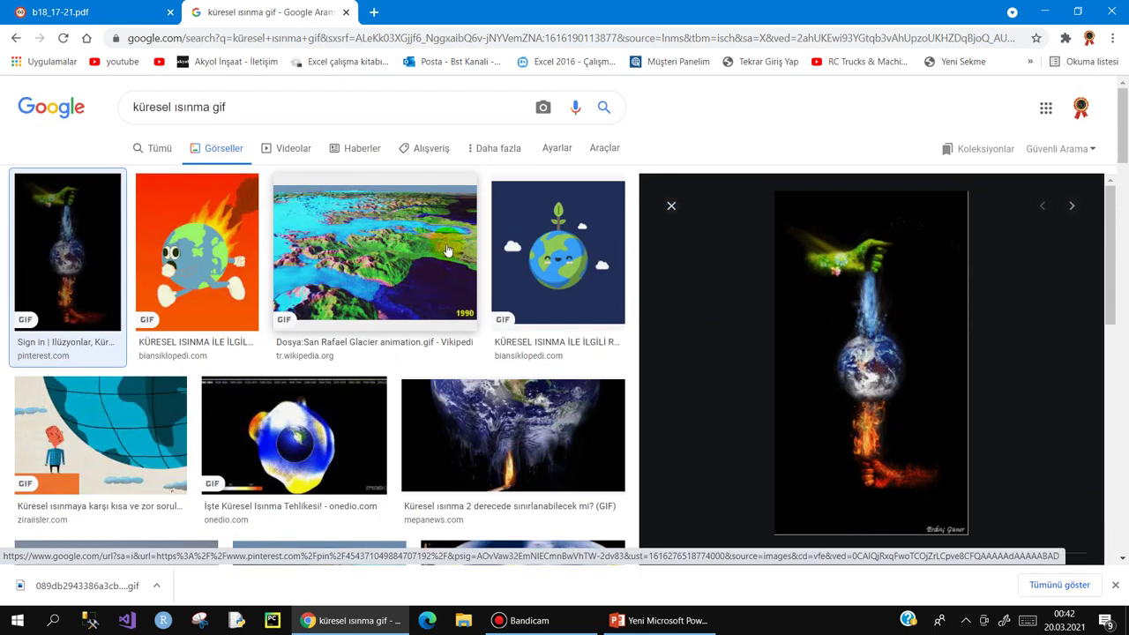
scroll(468, 321, down, 3)
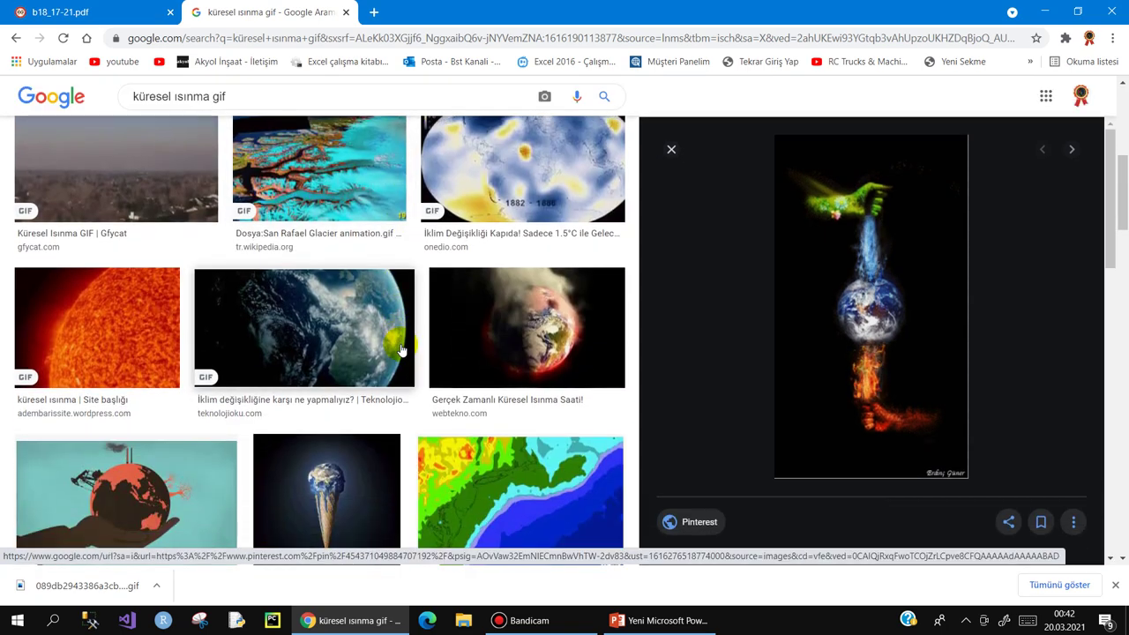
scroll(411, 332, down, 3)
scroll(411, 332, down, 1)
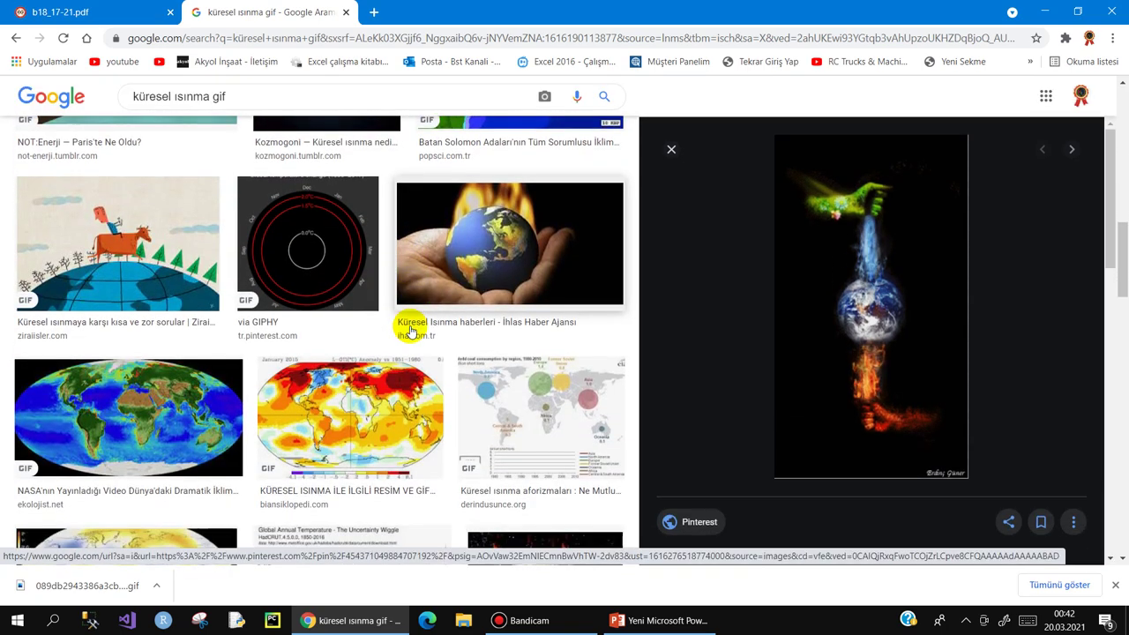
scroll(410, 332, down, 2)
scroll(411, 331, down, 2)
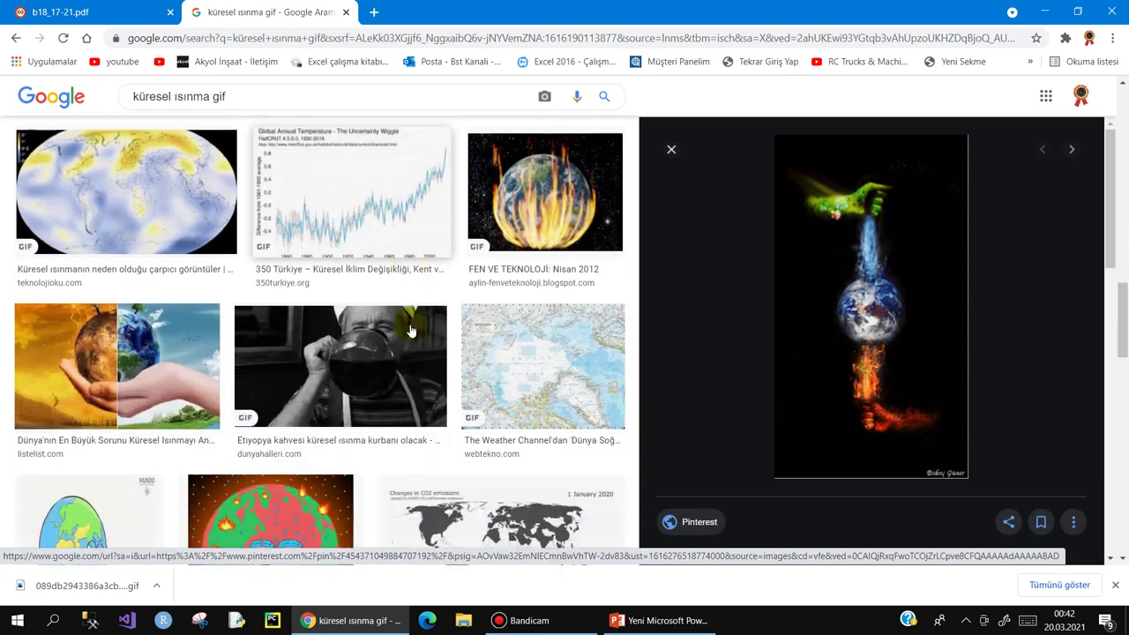
scroll(405, 326, down, 3)
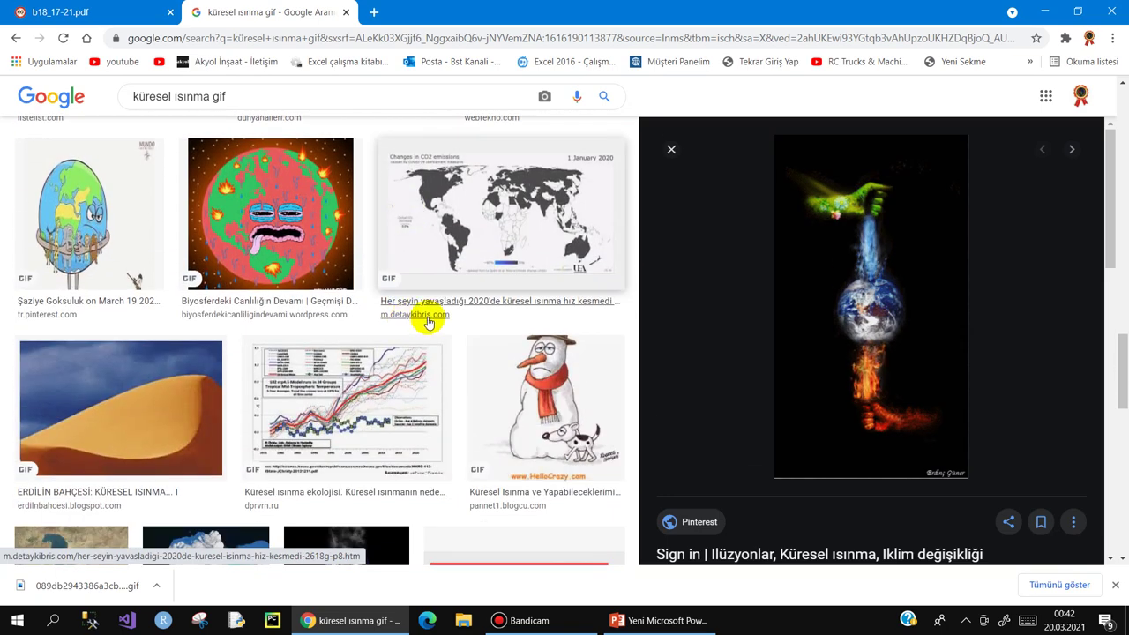
scroll(366, 379, down, 3)
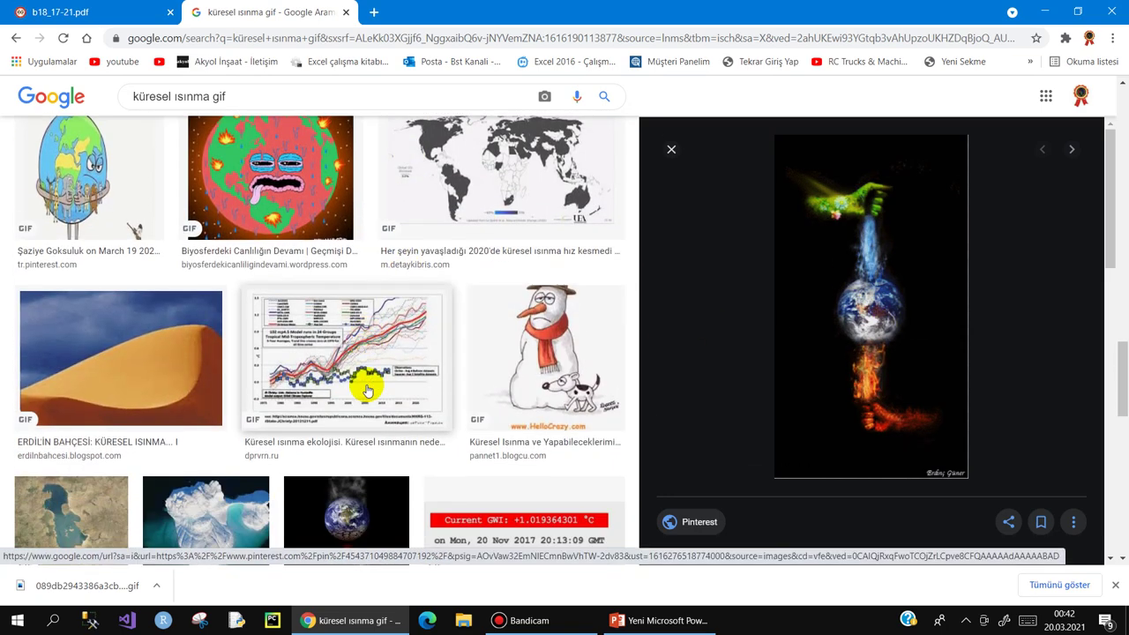
- Preview more candidates: the ekolojist earth image, a spinning globe, the 2017 temperature map, and a sun
click(351, 374)
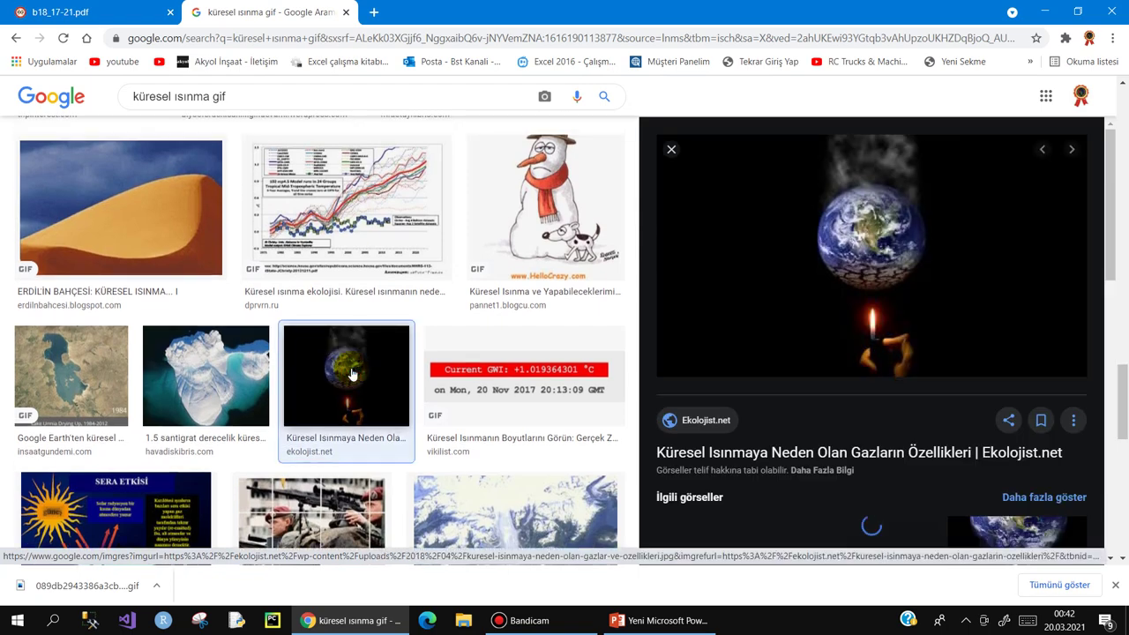
scroll(847, 353, down, 4)
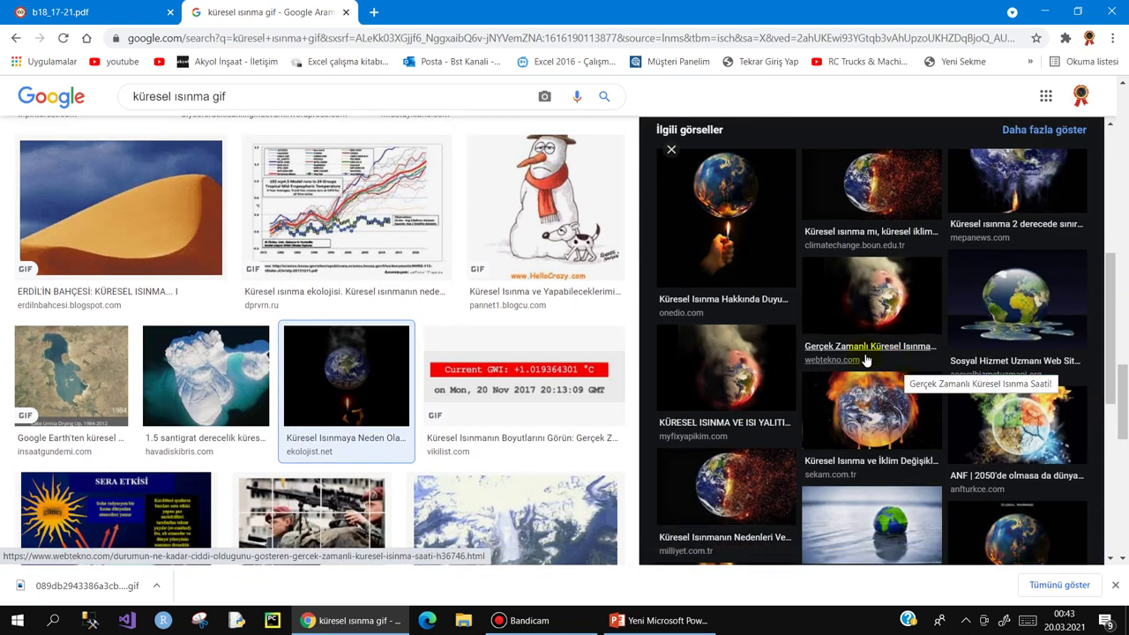
scroll(212, 406, down, 5)
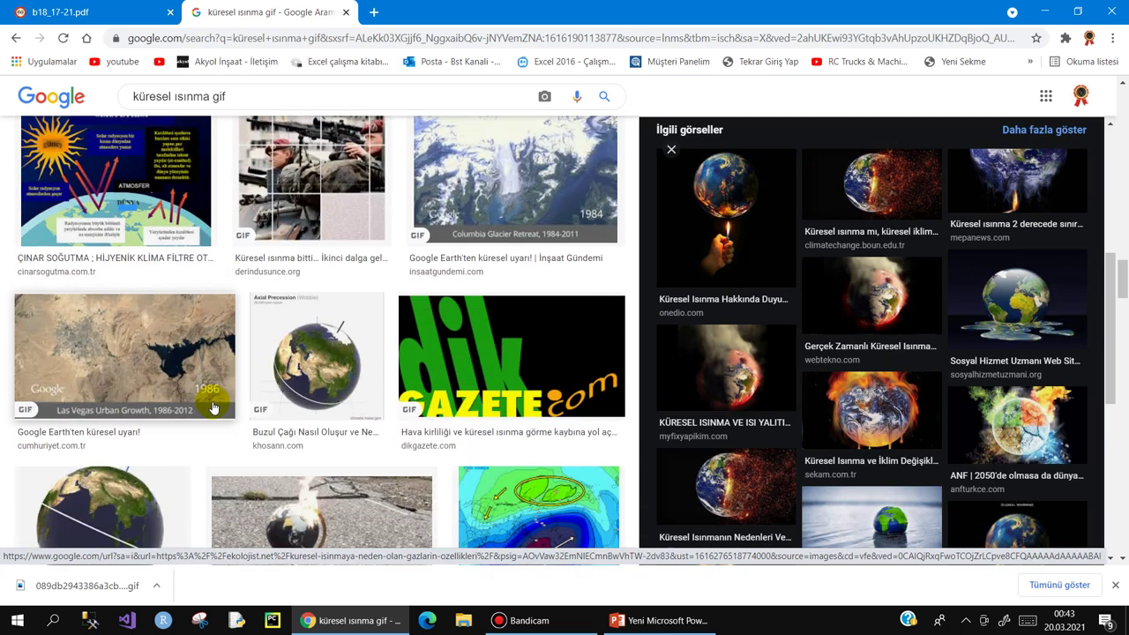
scroll(211, 406, down, 2)
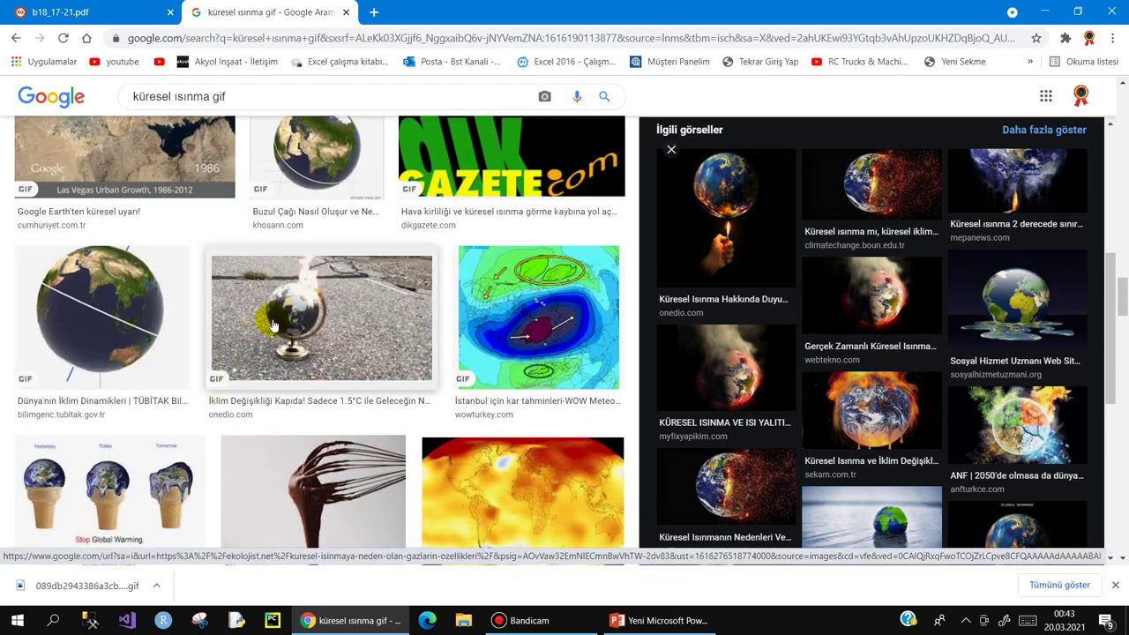
click(124, 320)
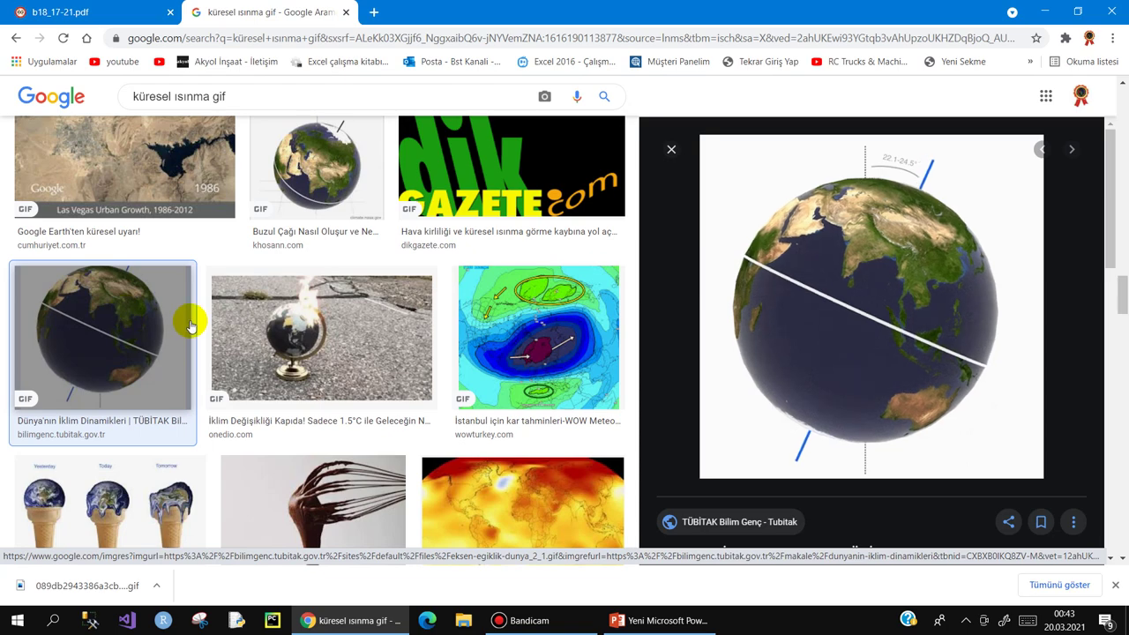
scroll(189, 322, down, 3)
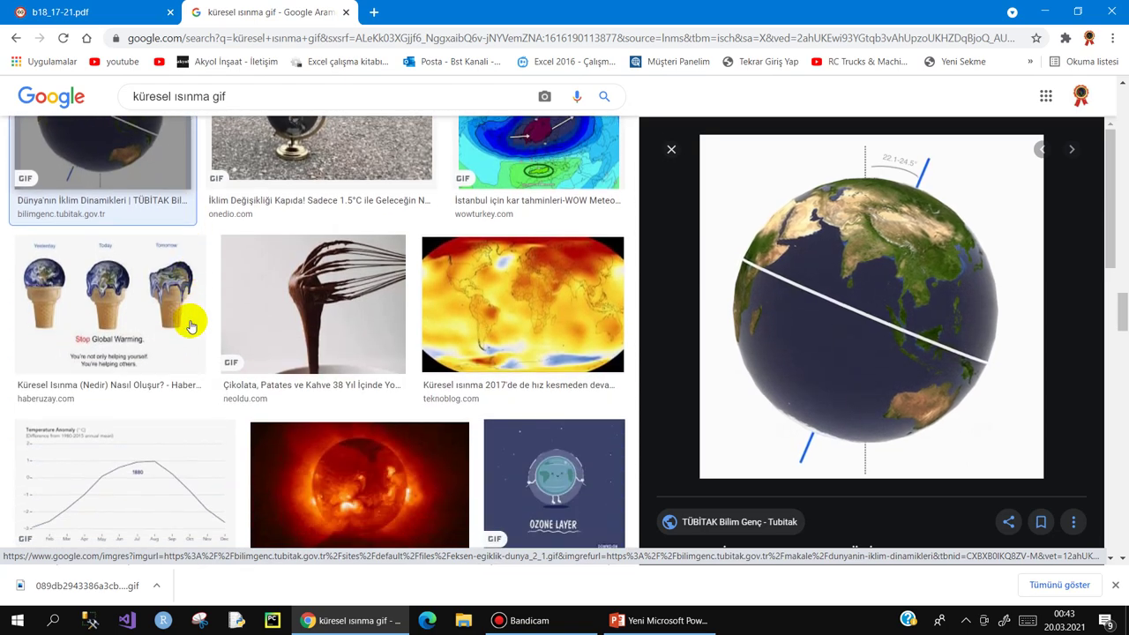
click(519, 306)
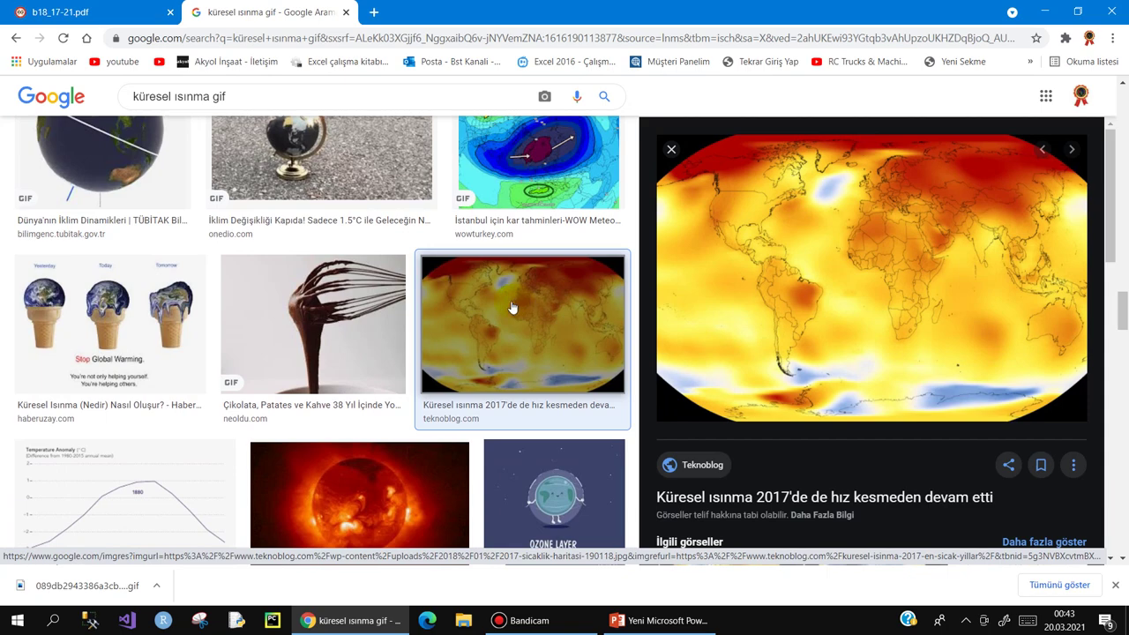
scroll(494, 313, down, 2)
click(375, 361)
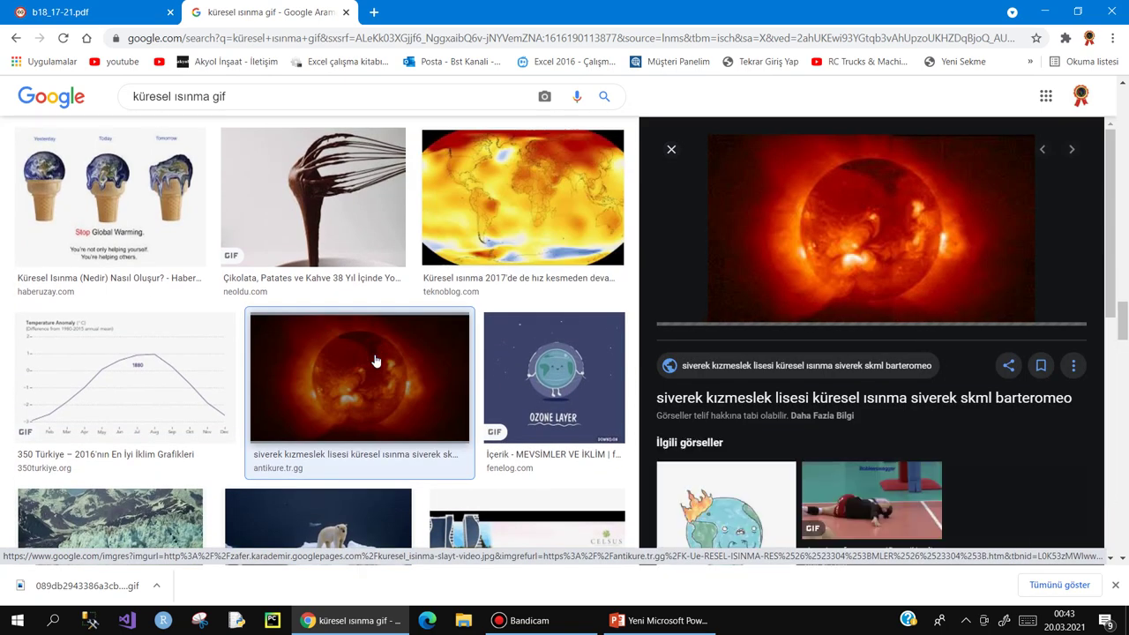
scroll(375, 362, down, 1)
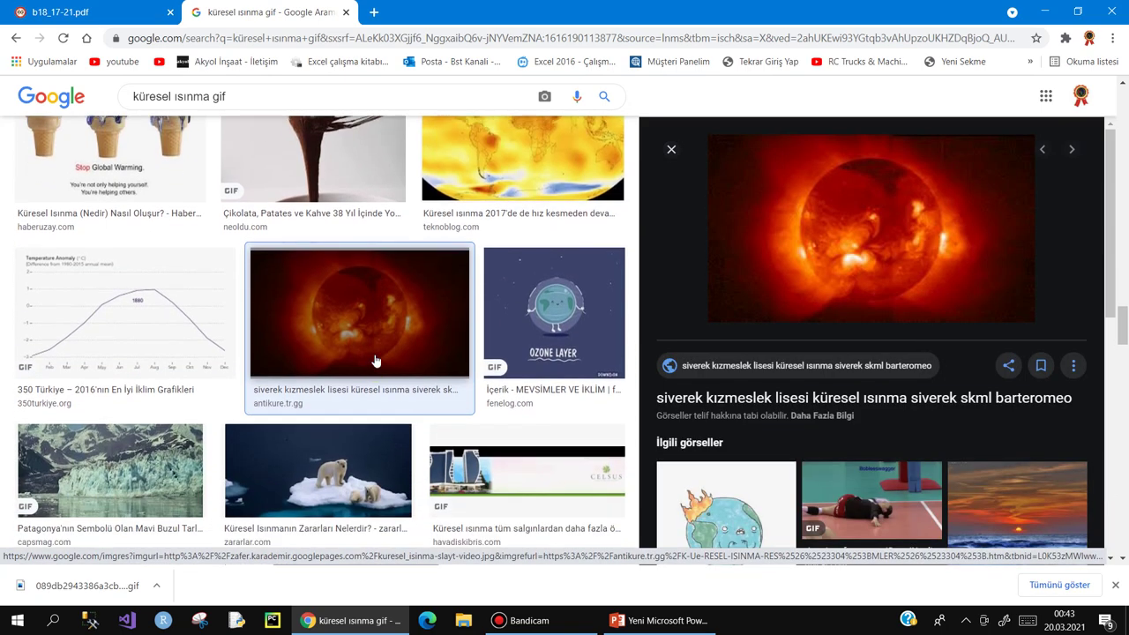
scroll(375, 362, down, 4)
scroll(374, 361, down, 3)
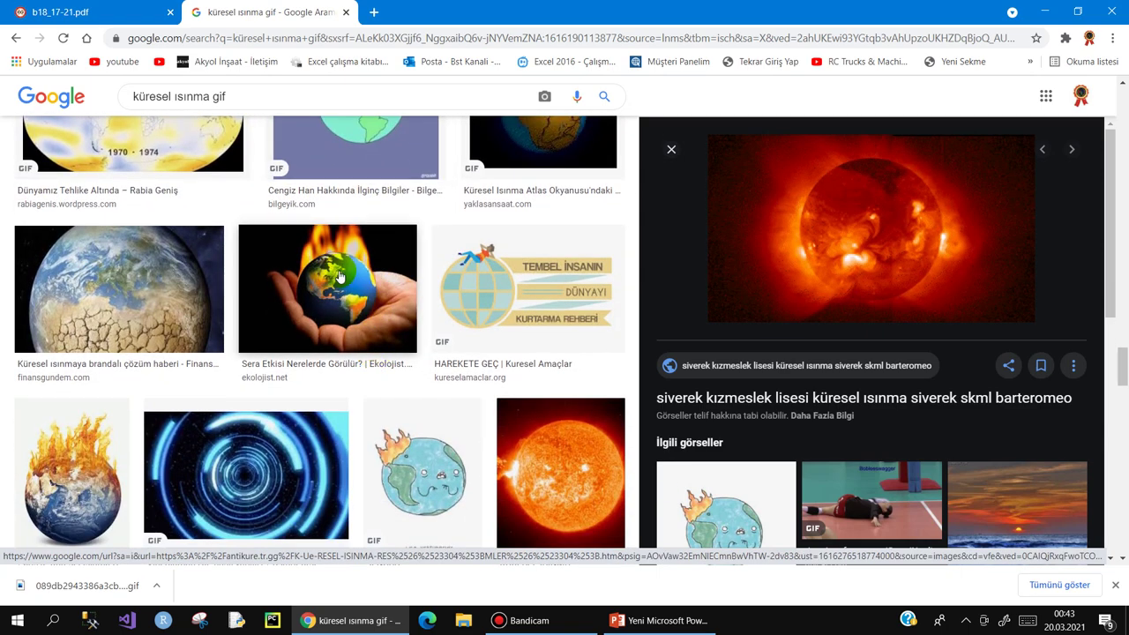
scroll(340, 277, up, 3)
scroll(340, 276, up, 3)
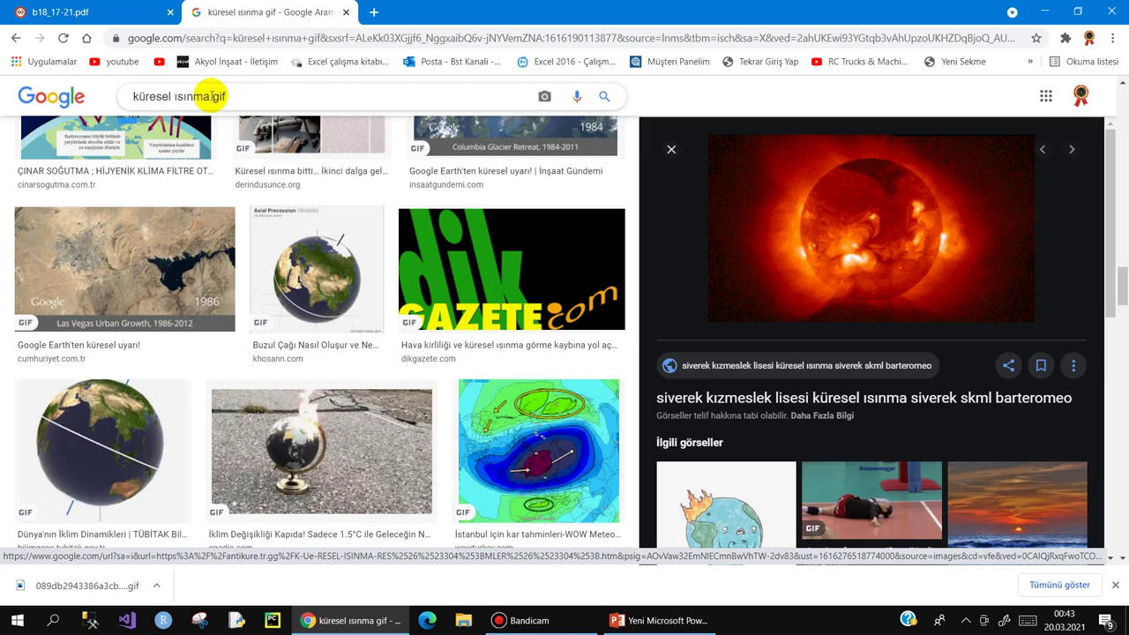
- Search images for 'hareketli dünya gif' and preview several globes, ending on the flat blue one
drag(211, 97, 132, 97)
text(hare)
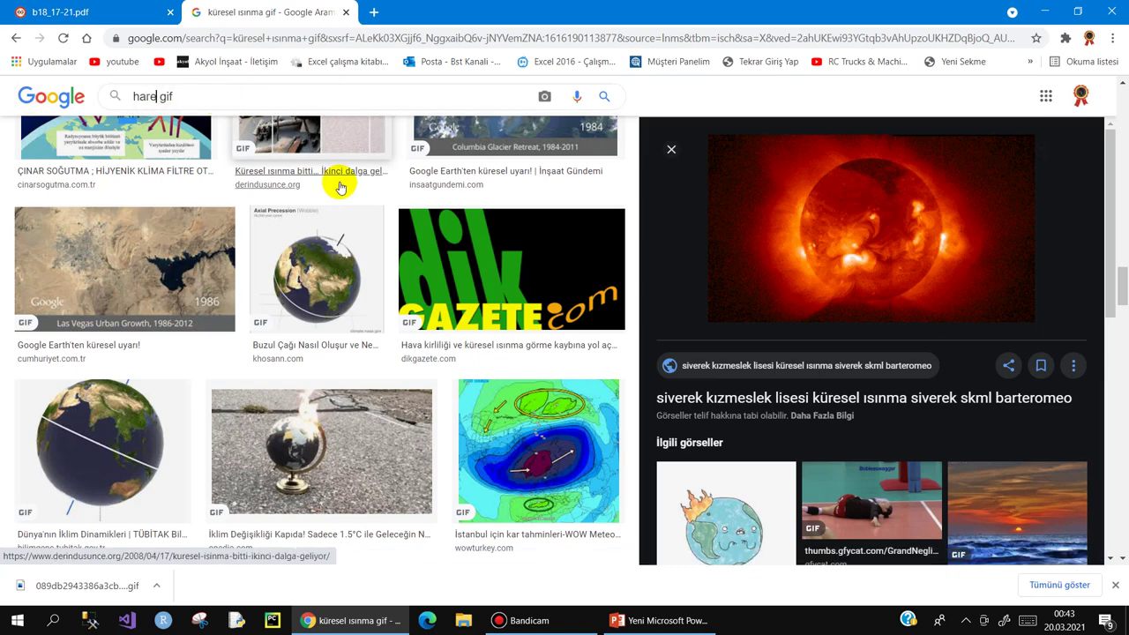
text(ketli dün)
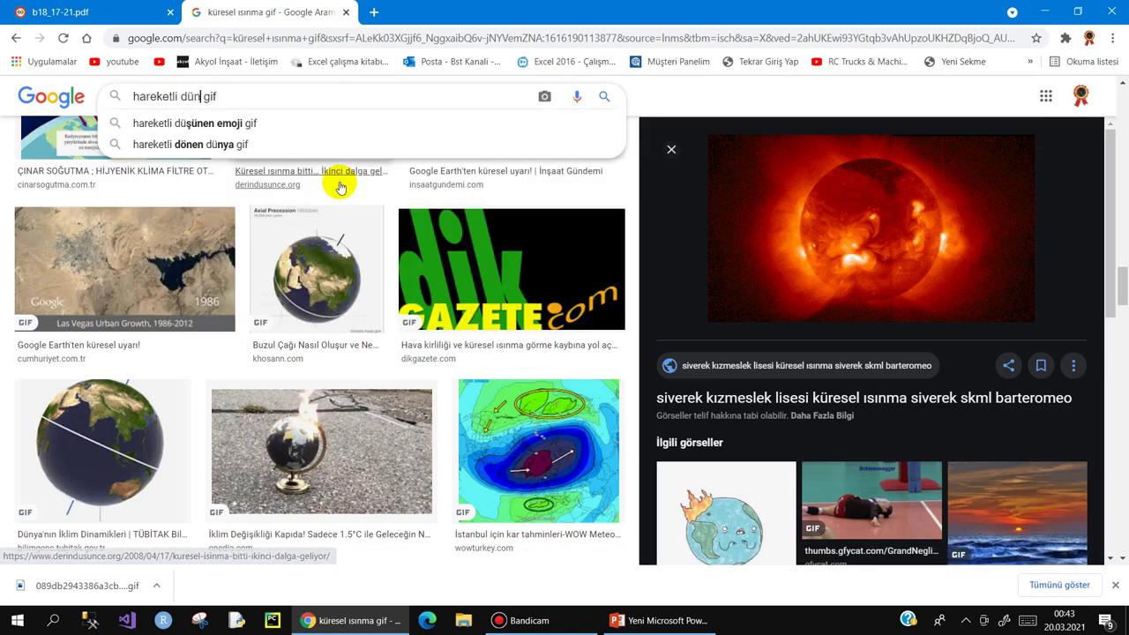
text(ya)
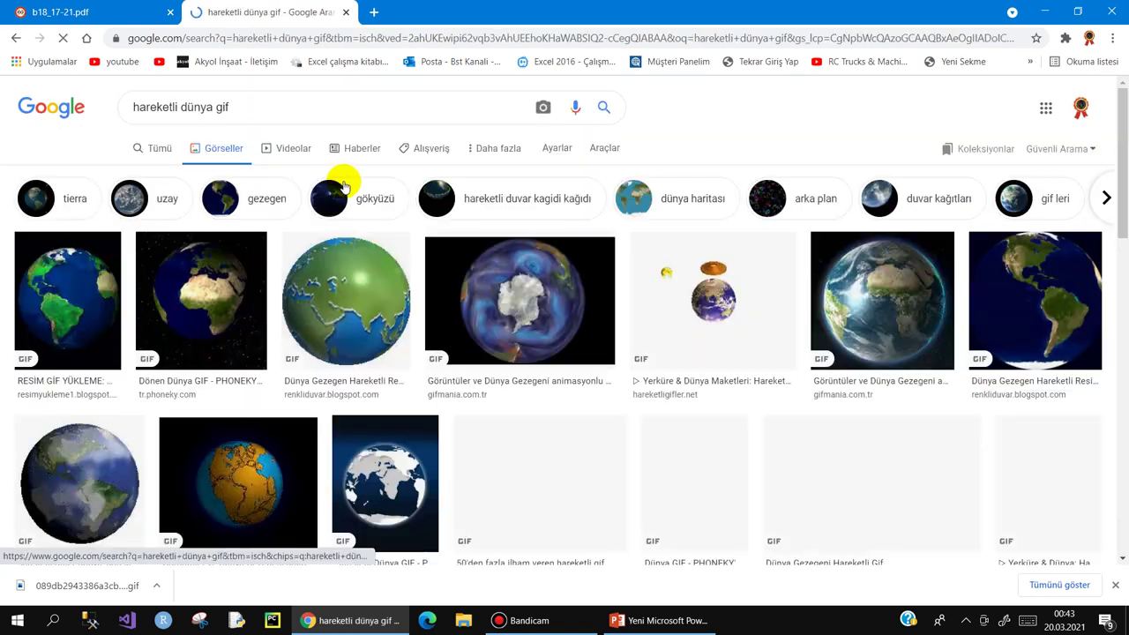
click(377, 311)
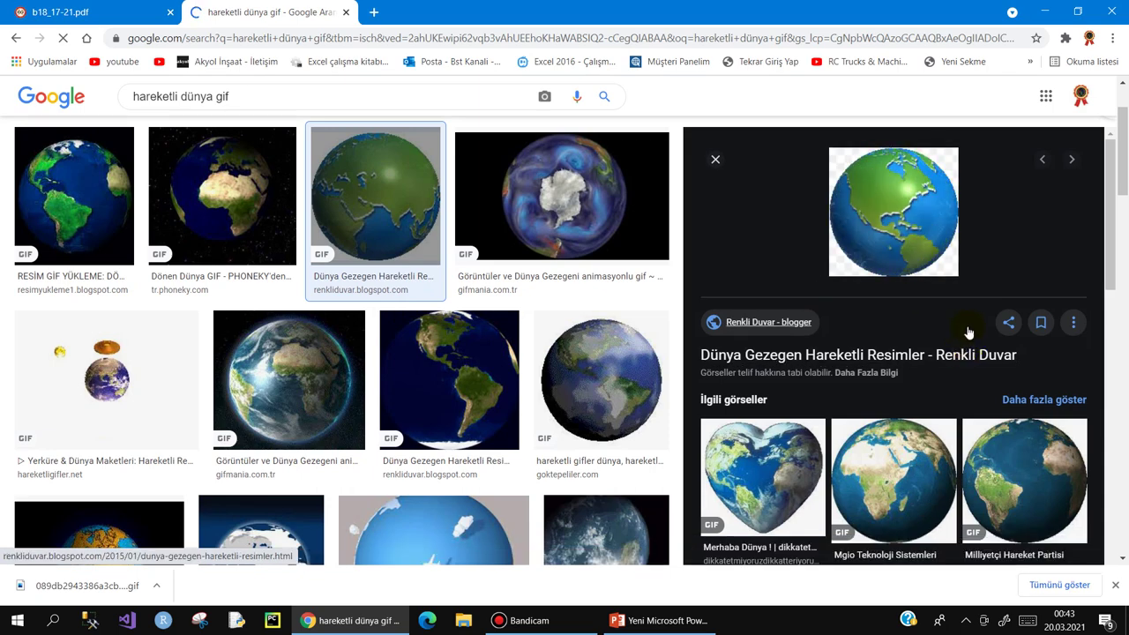
scroll(917, 317, down, 2)
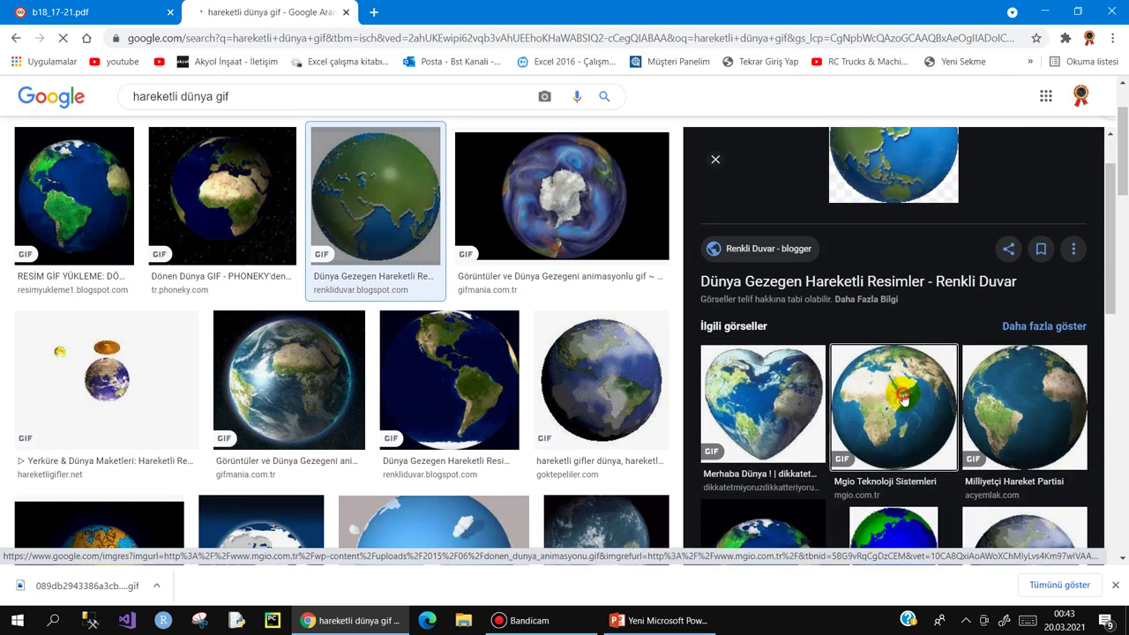
click(920, 361)
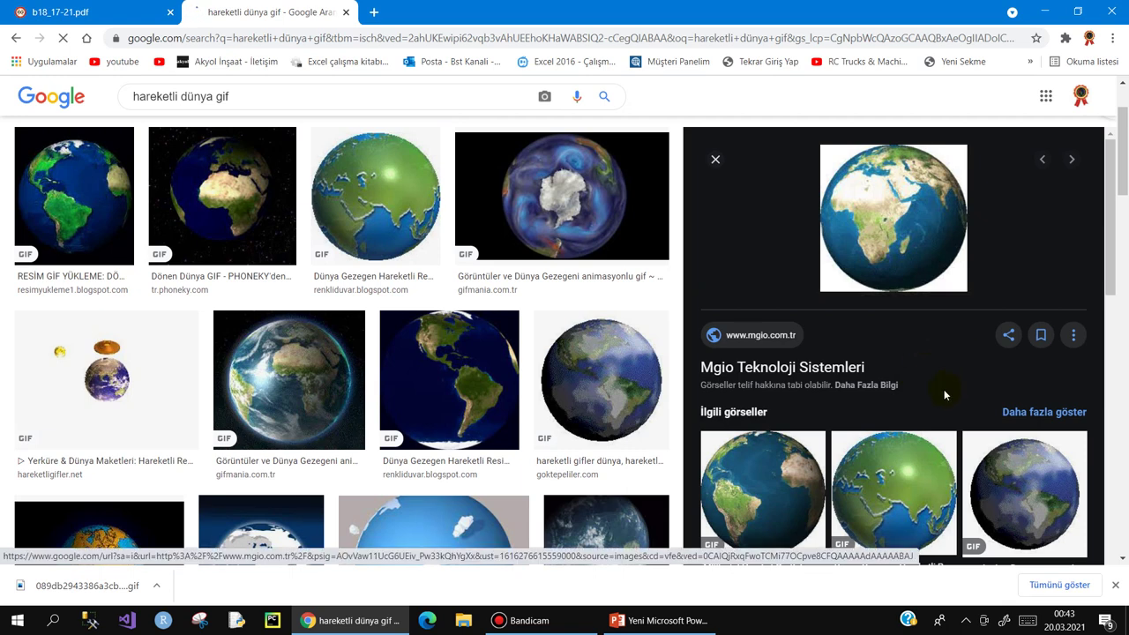
scroll(944, 394, down, 3)
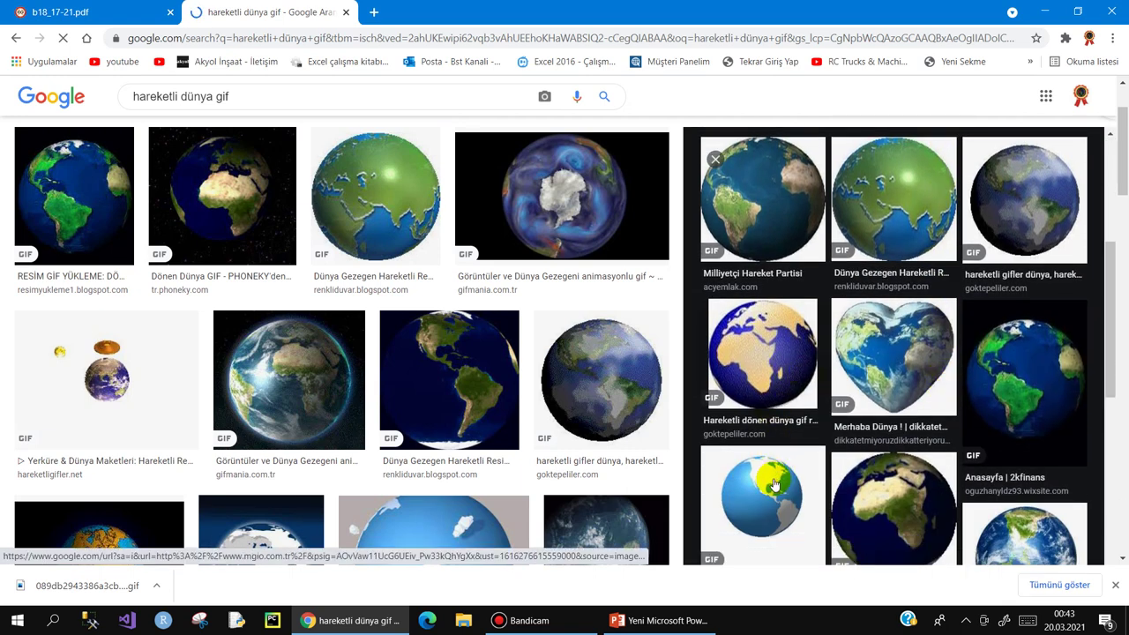
click(774, 483)
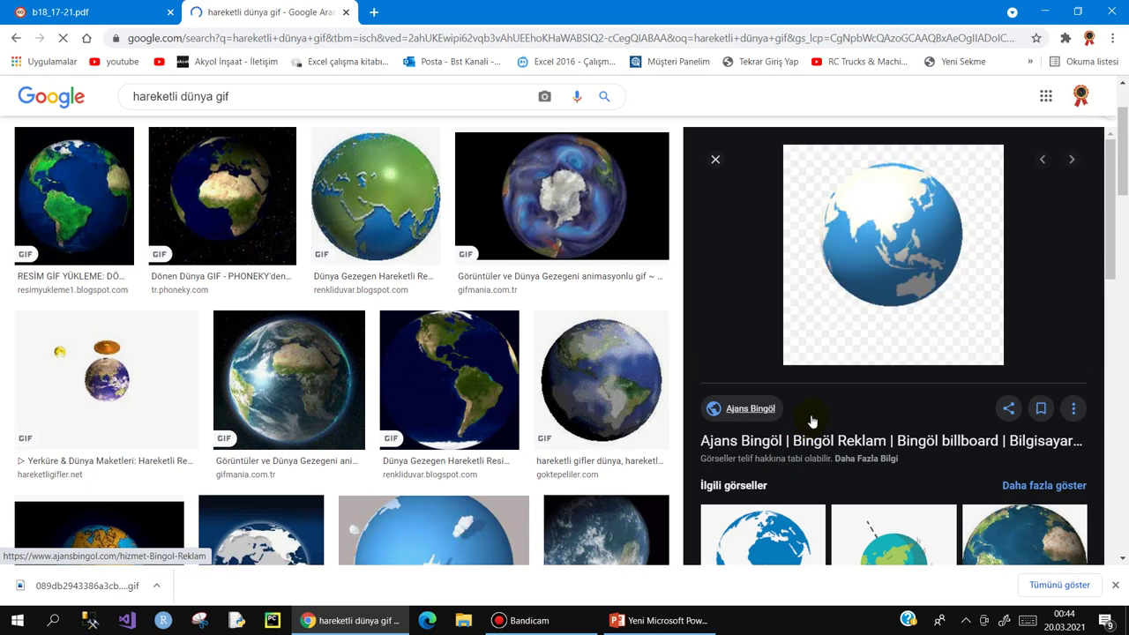
scroll(881, 406, down, 2)
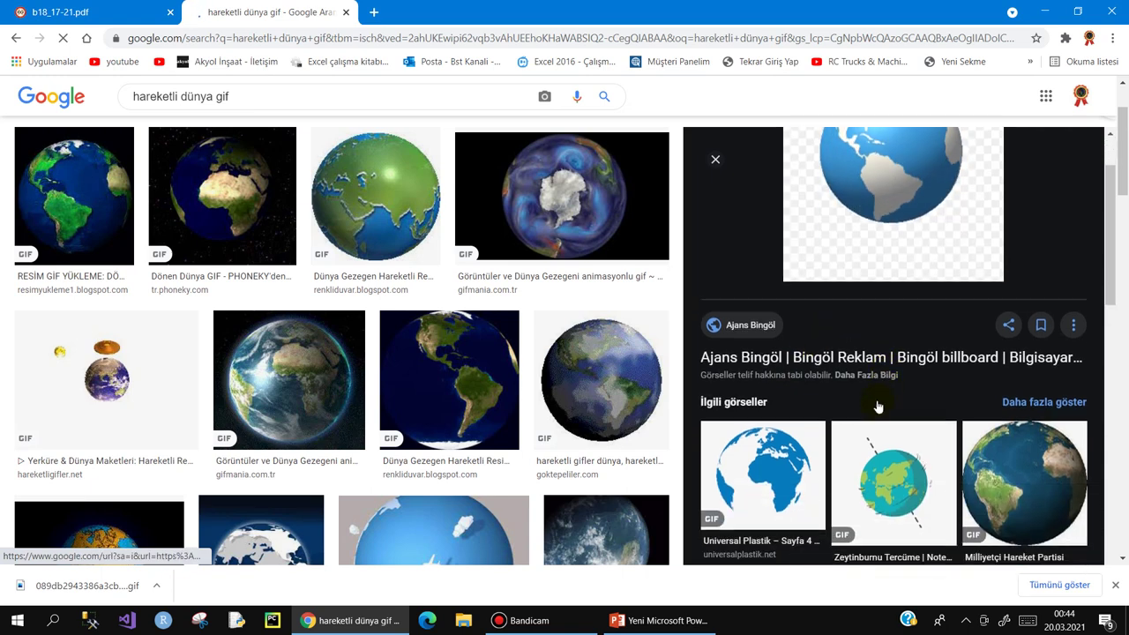
click(802, 415)
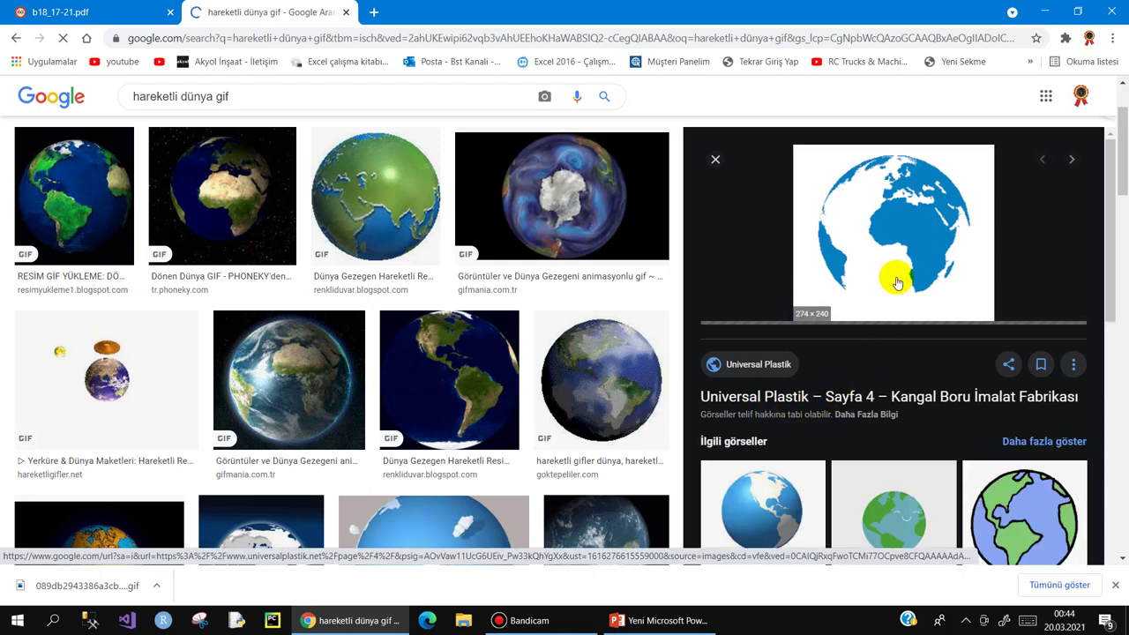
- Save the flat blue globe GIF to the desktop as 'global'
right_click(903, 225)
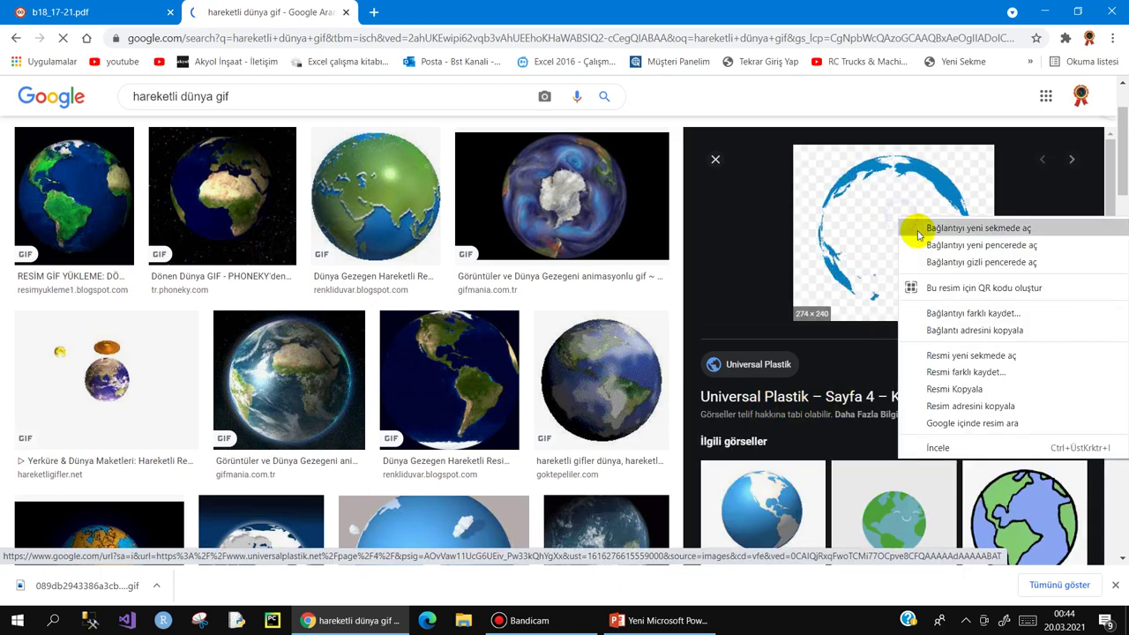
click(937, 369)
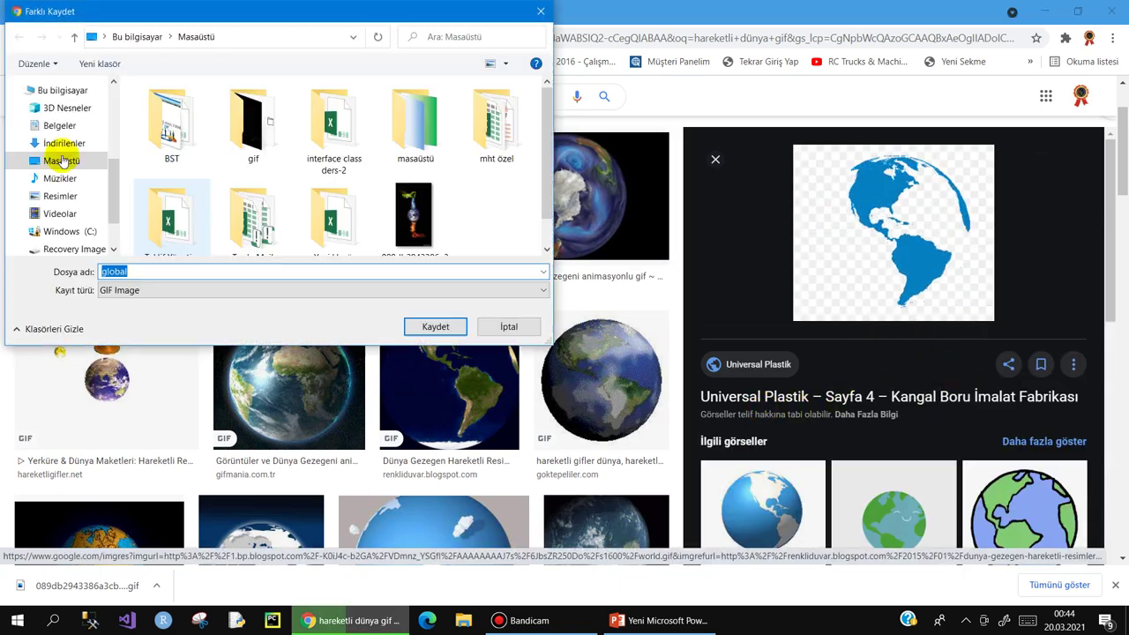
click(435, 327)
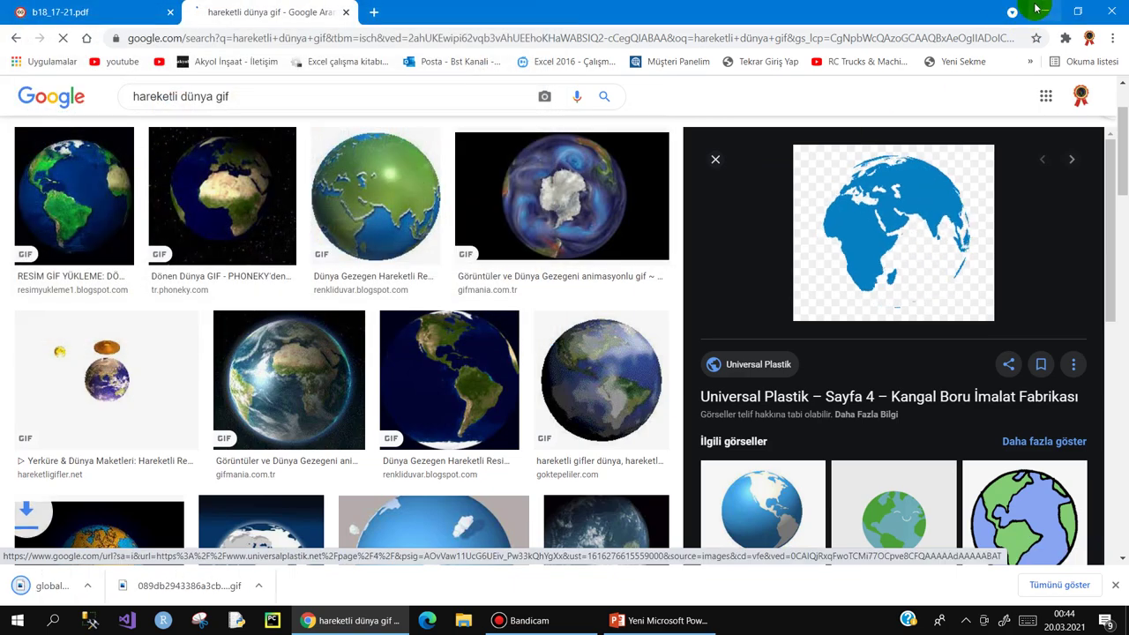
key(alt+Tab)
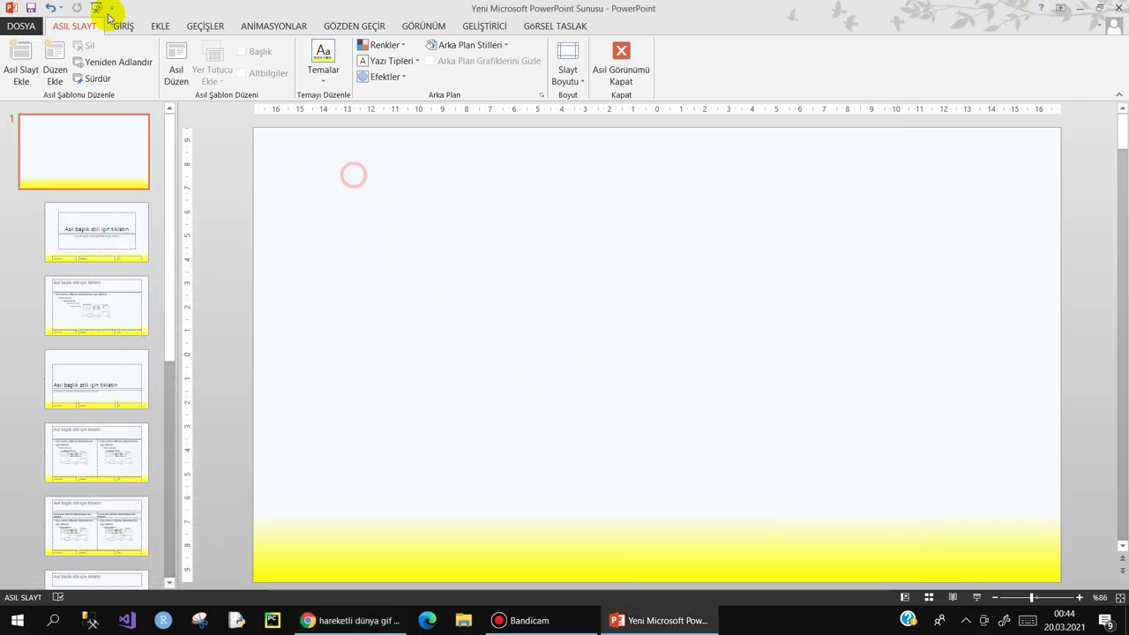
- Insert the 'global' picture on the master, shrink it to 2,87 × 3,27 cm and place it left
click(160, 26)
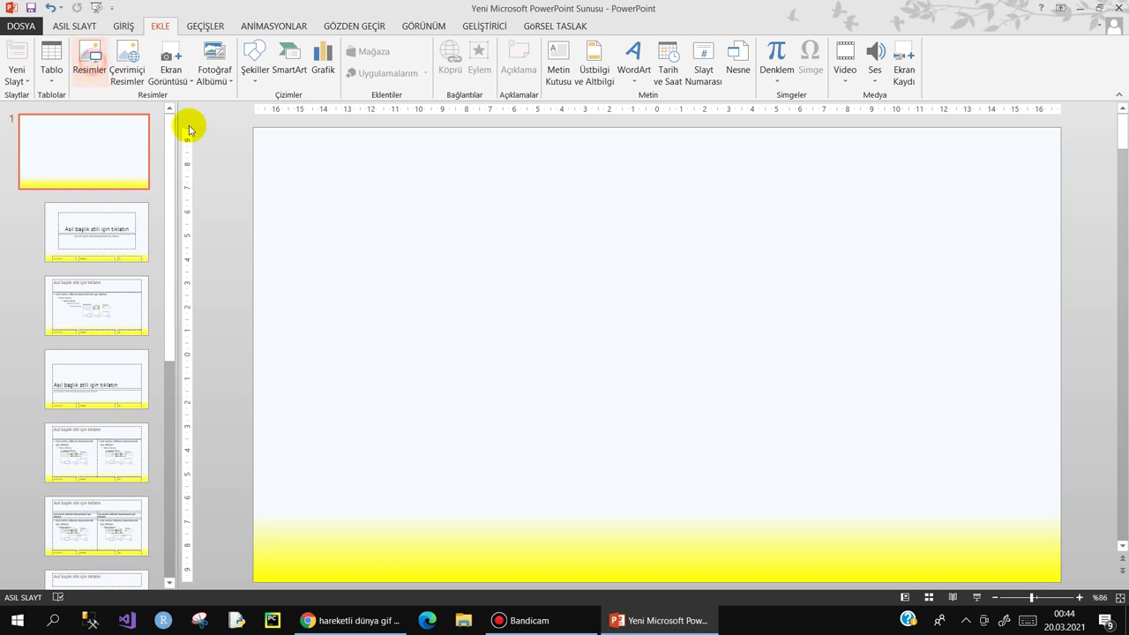
double_click(154, 249)
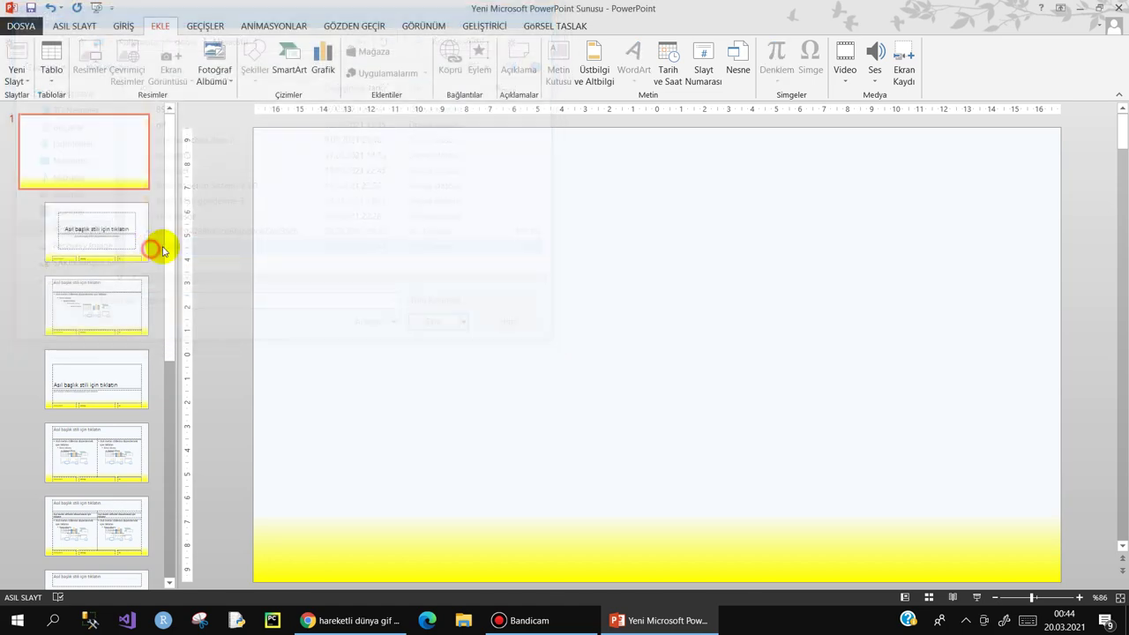
drag(670, 332, 932, 256)
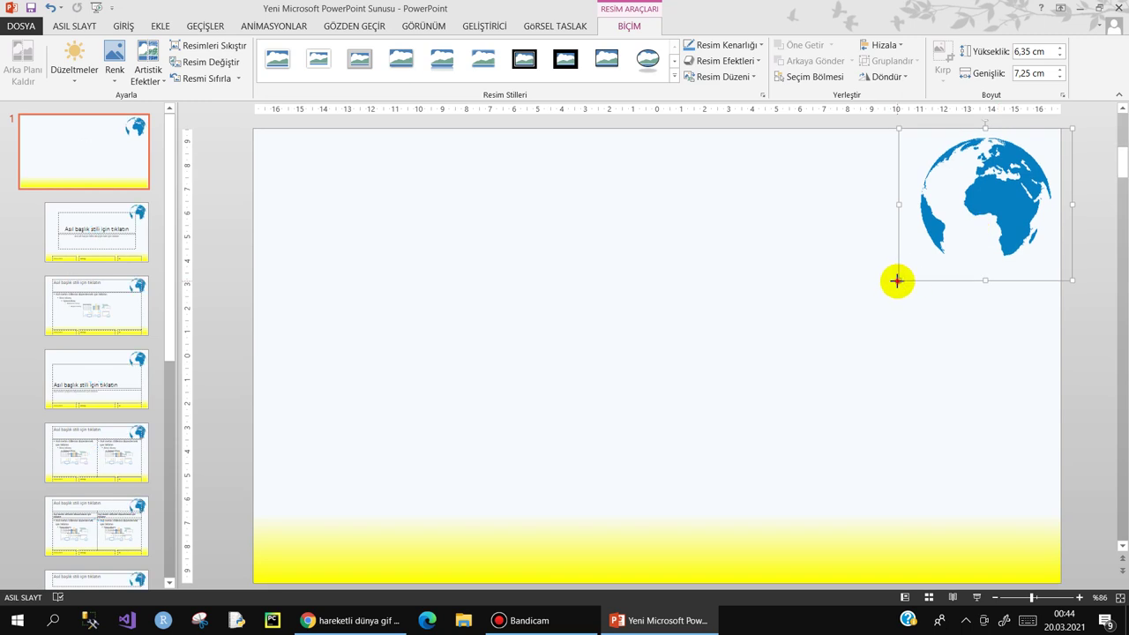
mouse_move(896, 281)
mouse_down()
mouse_move(995, 196)
mouse_move(381, 362)
mouse_move(305, 366)
mouse_up()
click(371, 231)
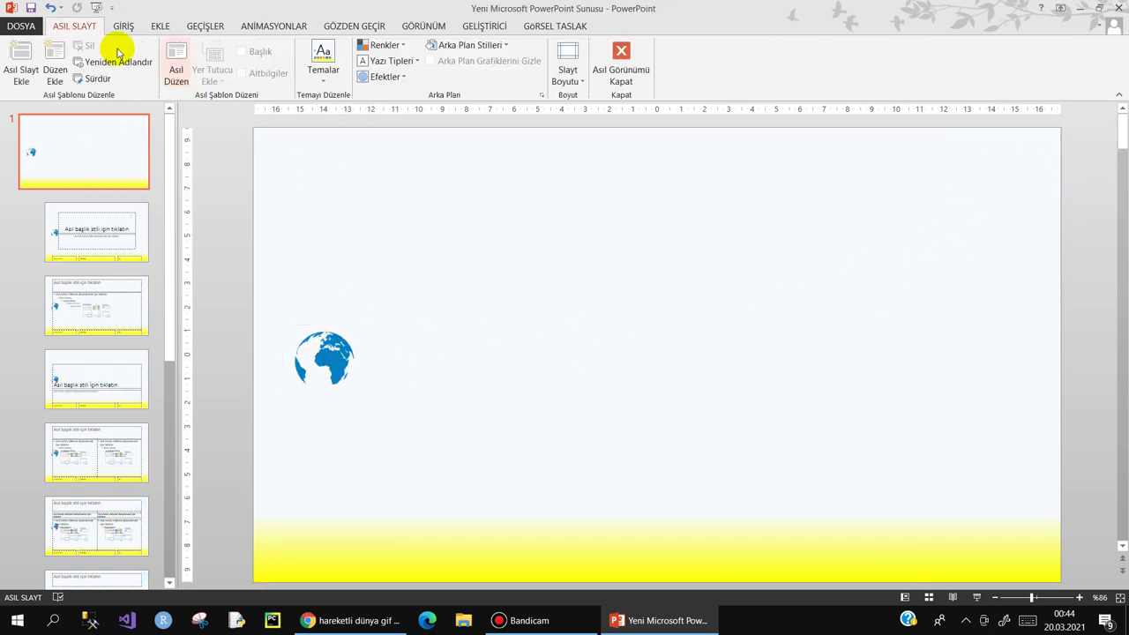
click(162, 26)
click(255, 71)
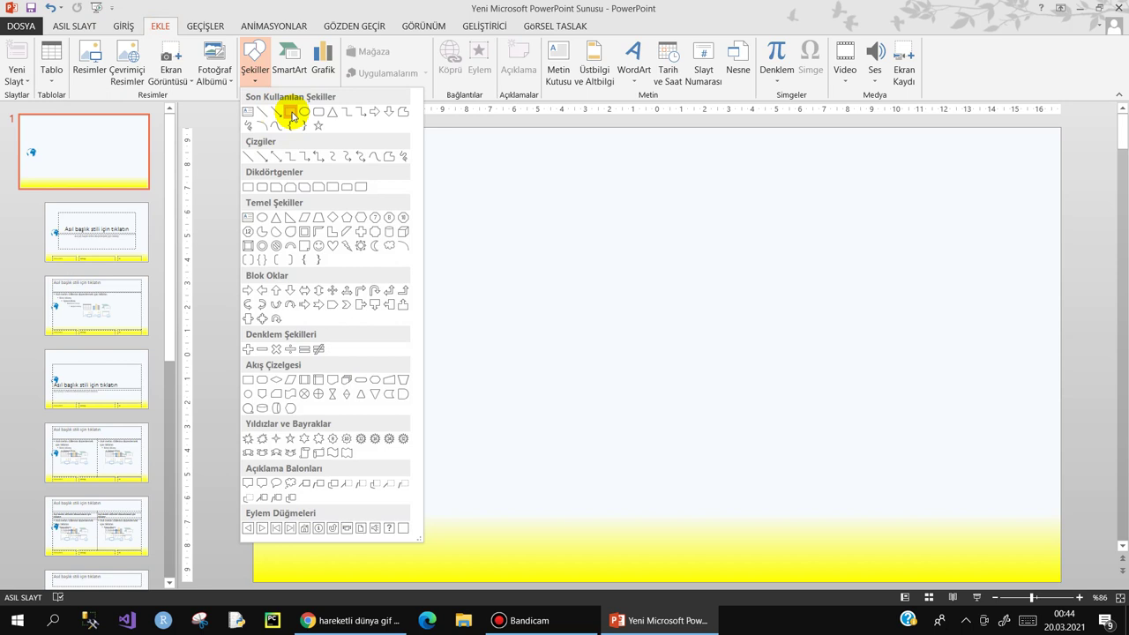
- Draw a wide rectangle bar across the top of the slide master
click(291, 113)
drag(308, 168, 1023, 234)
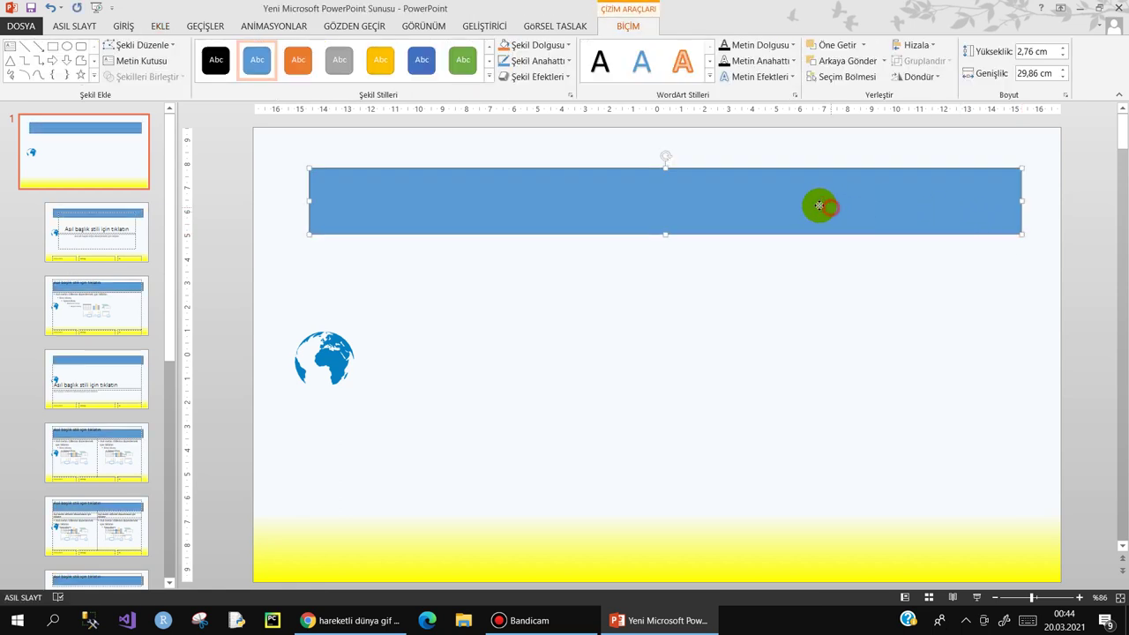
drag(824, 198, 787, 188)
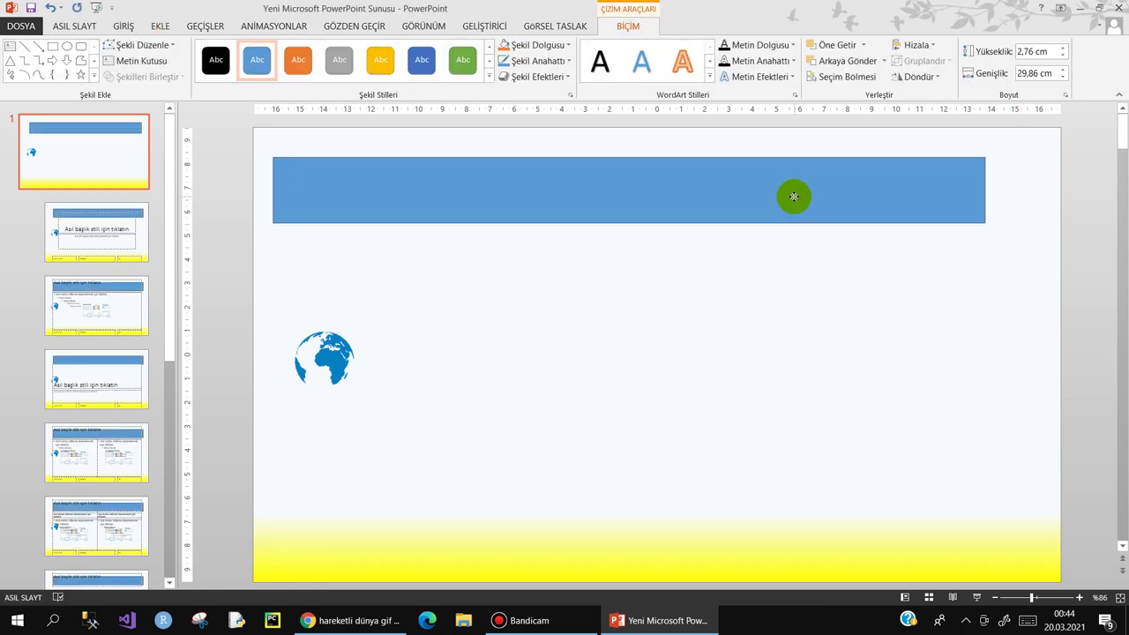
- Give the bar a white-to-blue gradient fill with the blue stop at 32%
right_click(637, 175)
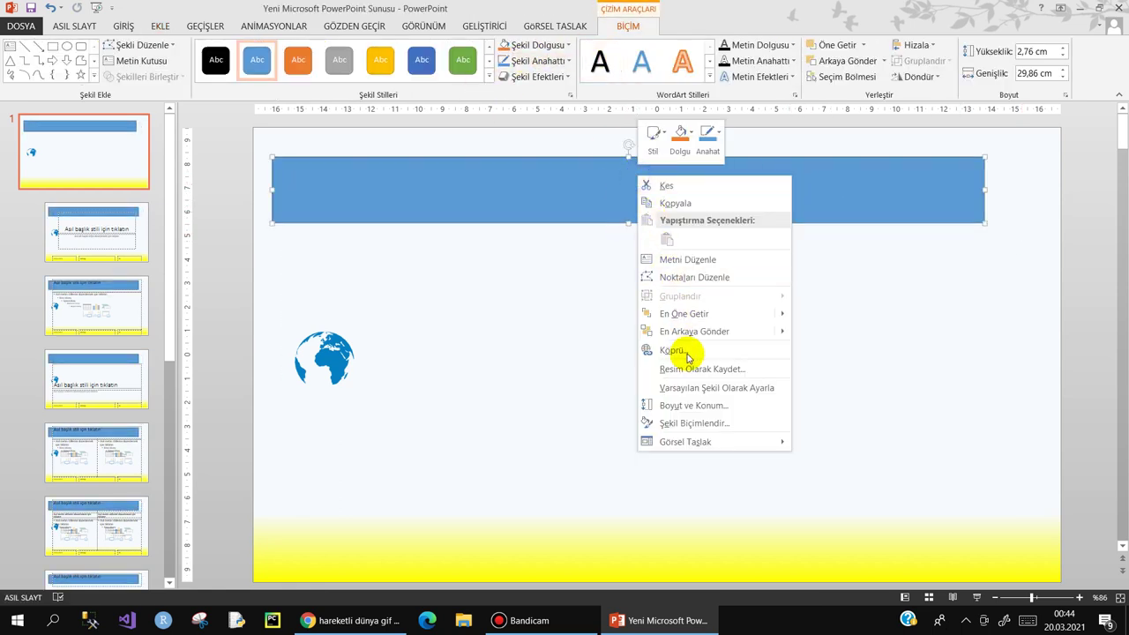
click(701, 420)
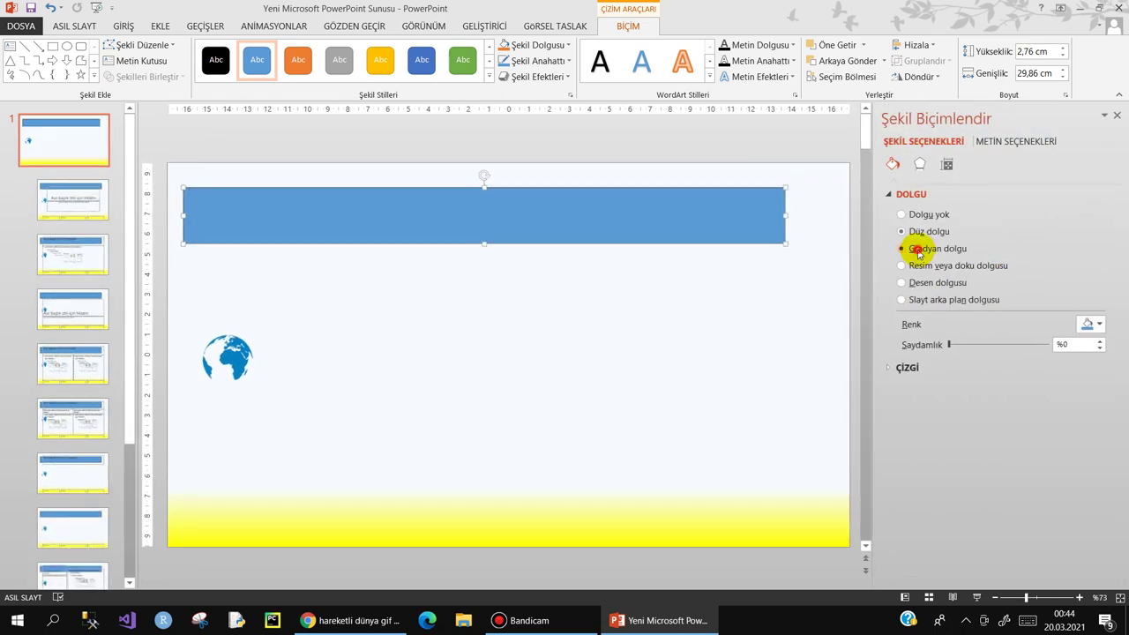
click(917, 250)
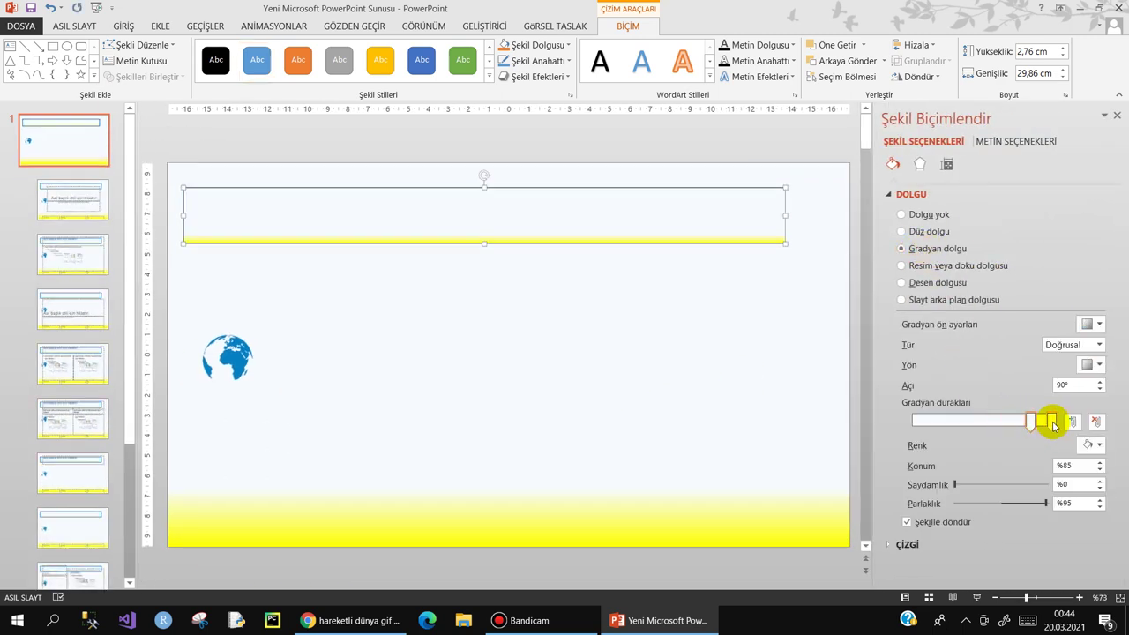
click(1100, 446)
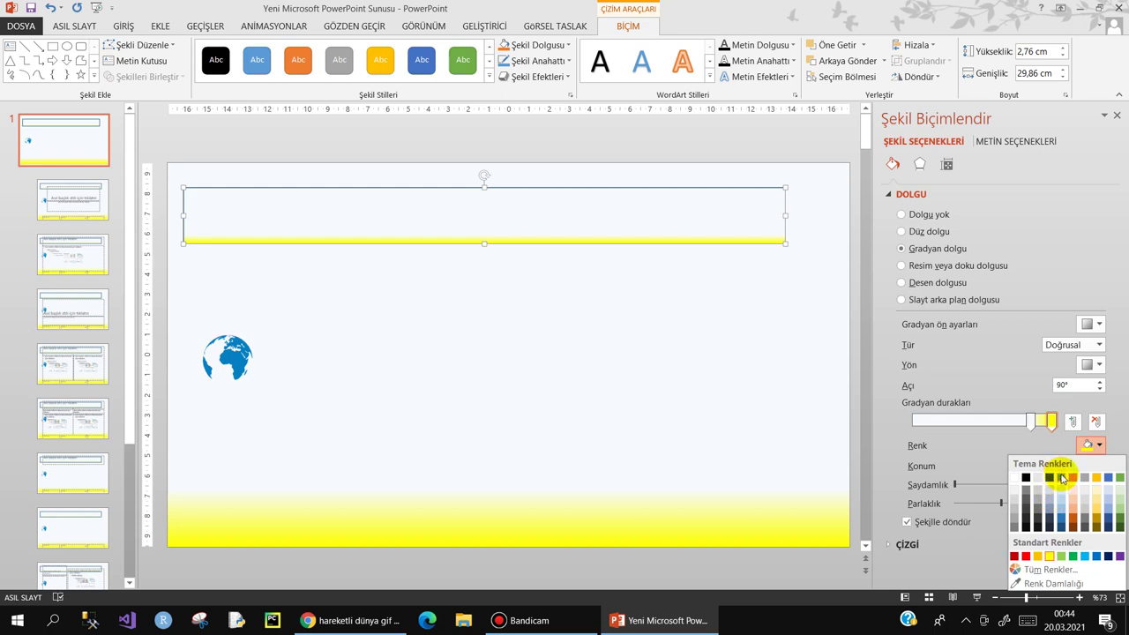
click(1062, 477)
drag(1016, 423, 954, 420)
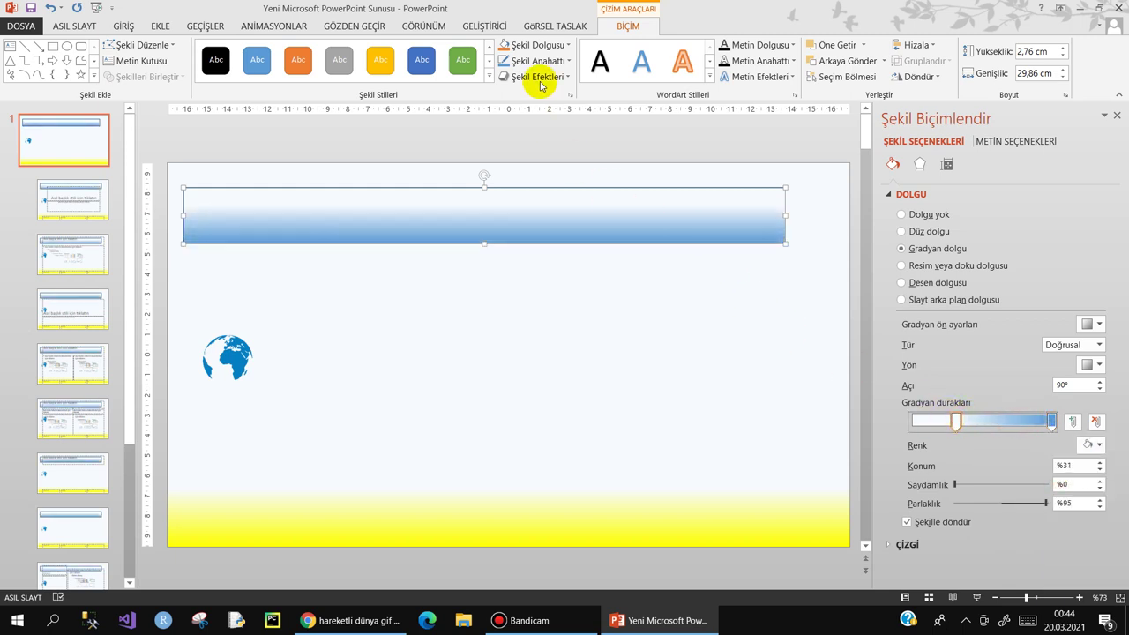
- Remove the bar's outline and lower it slightly below the slide's top edge
click(567, 60)
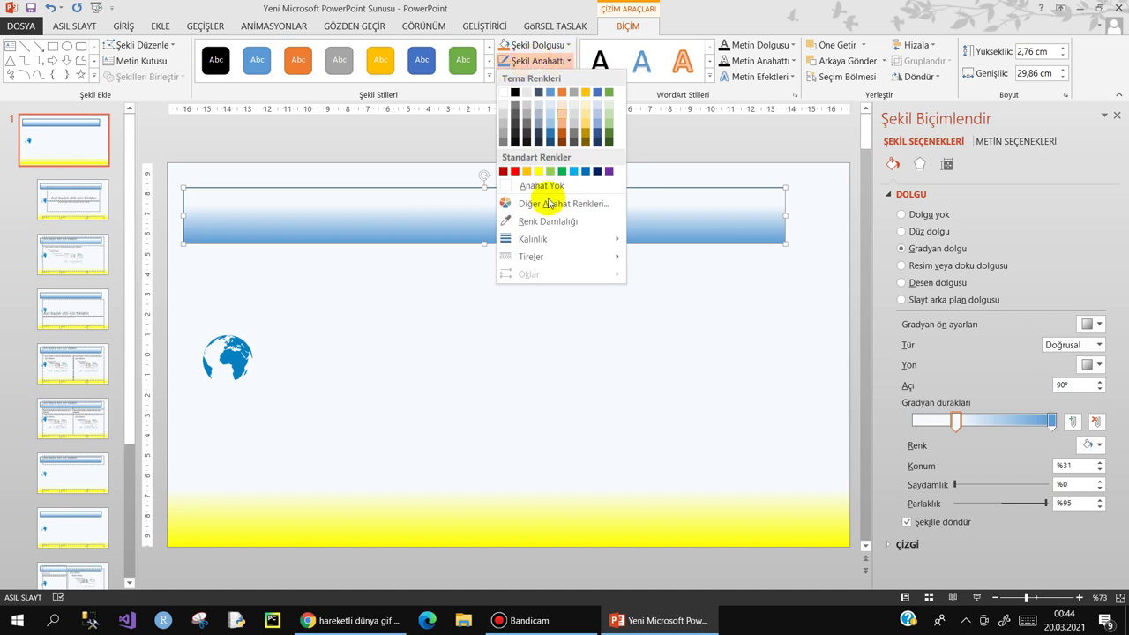
click(534, 188)
drag(454, 220, 425, 194)
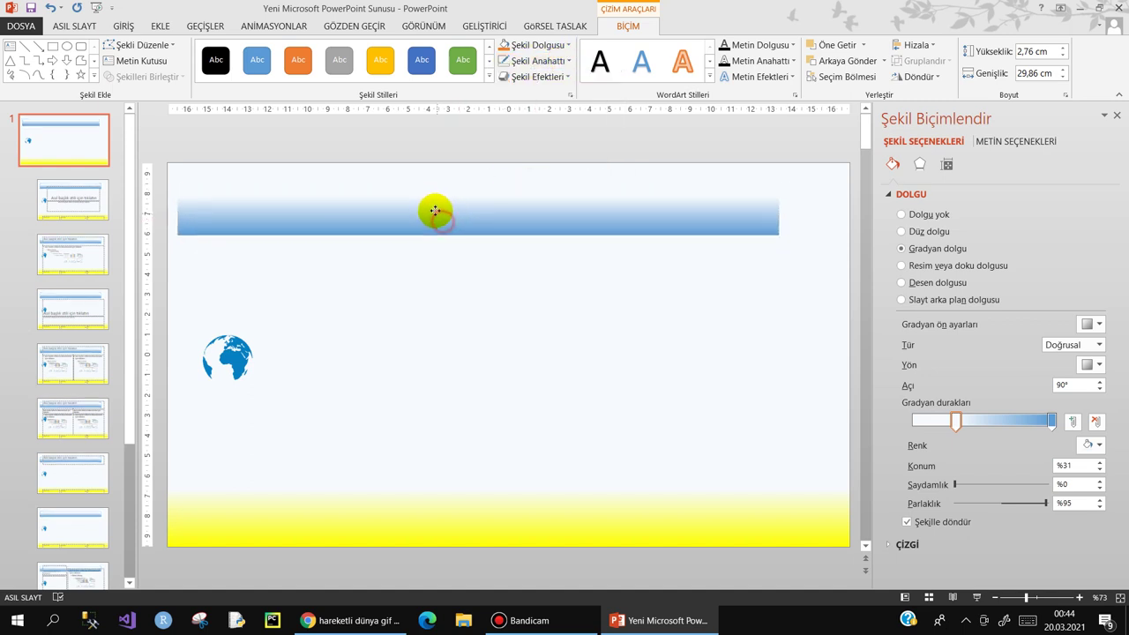
drag(448, 250, 442, 266)
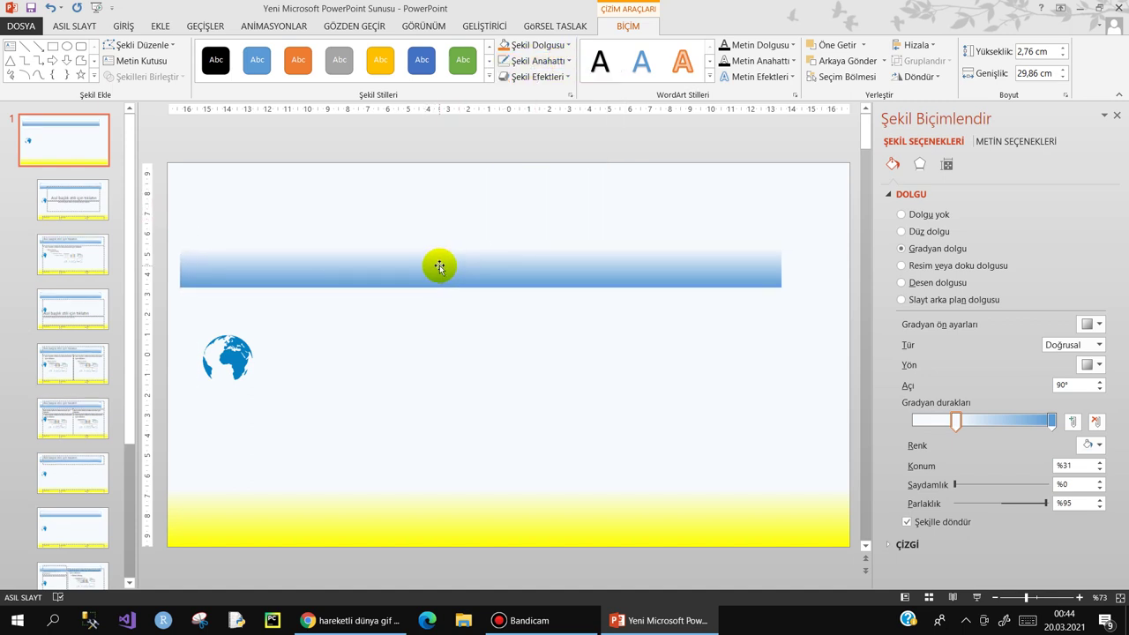
click(473, 335)
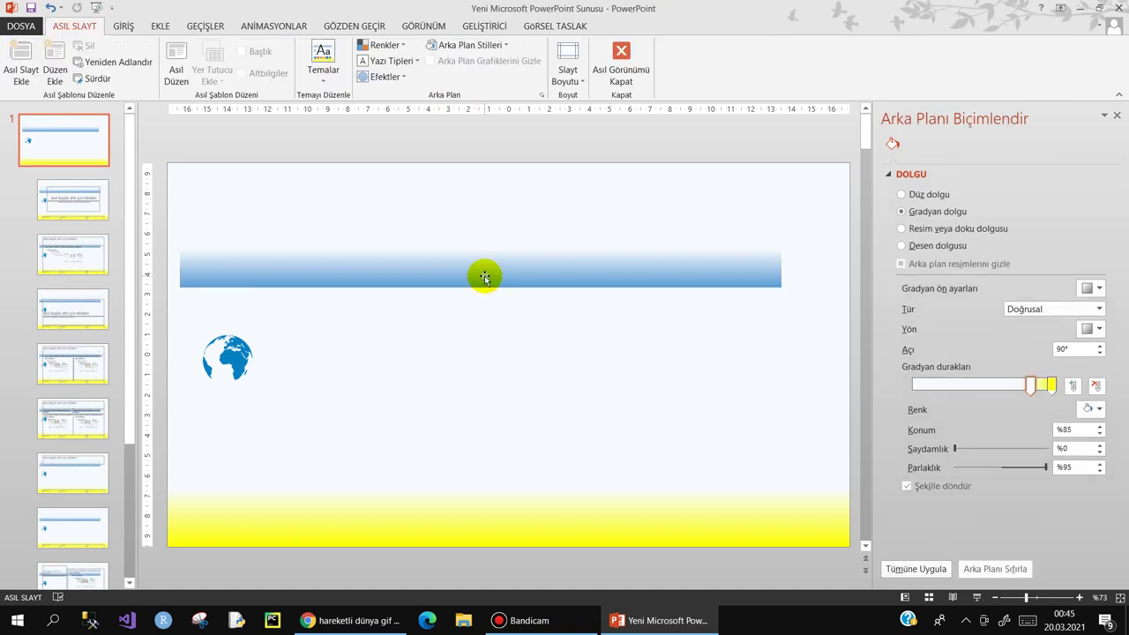
click(154, 28)
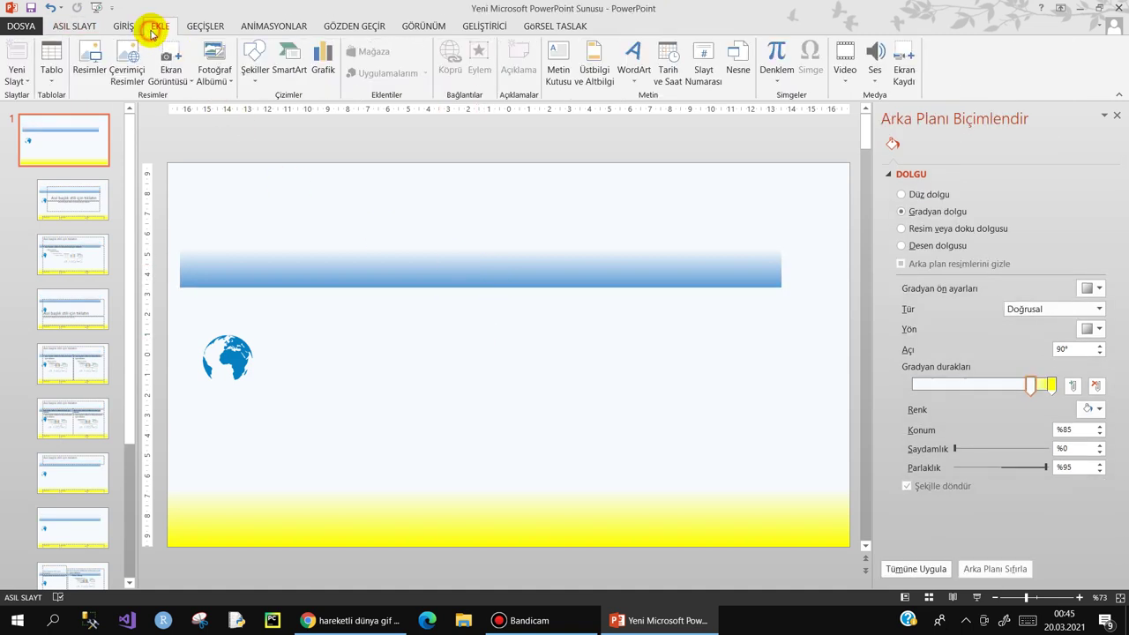
- Draw a parallelogram at the right end of the blue bar
click(253, 81)
click(306, 221)
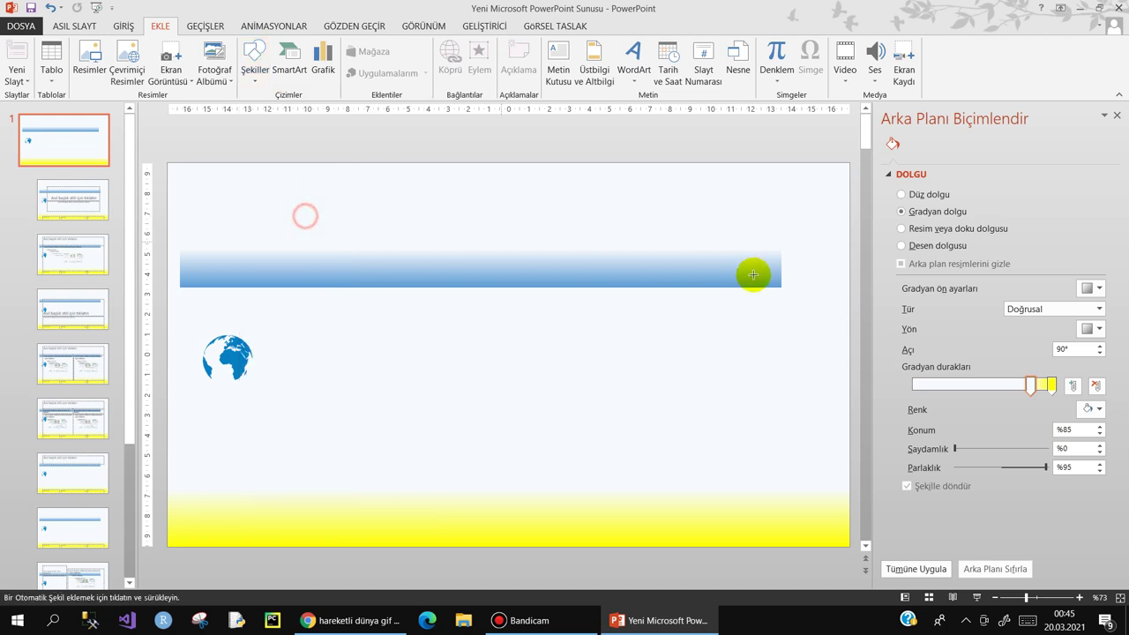
drag(794, 244, 648, 287)
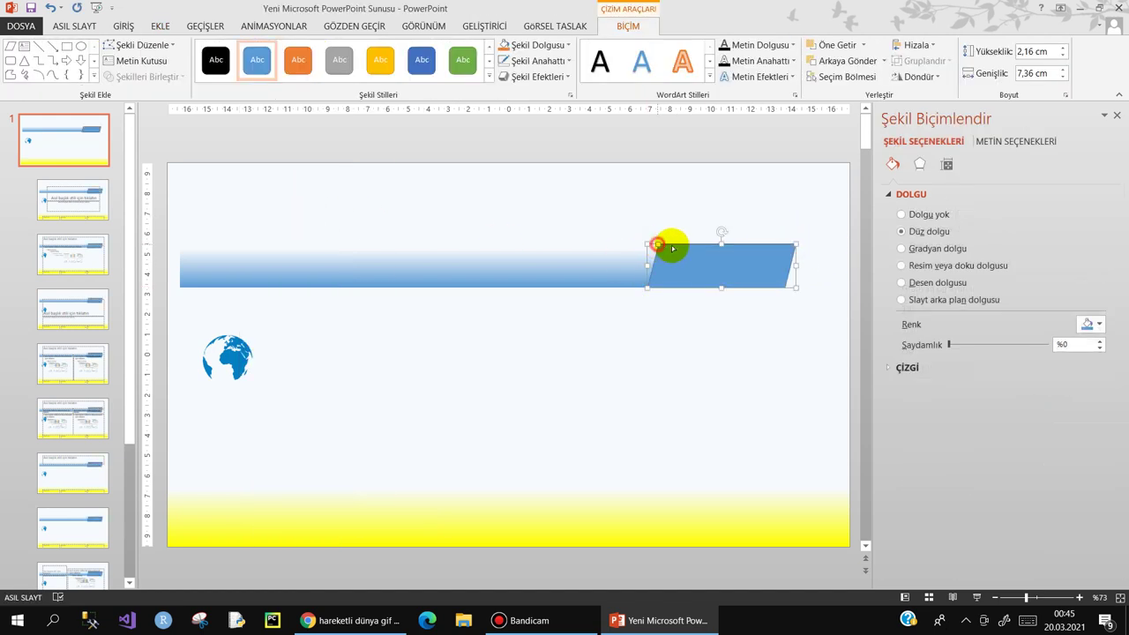
drag(672, 249, 723, 256)
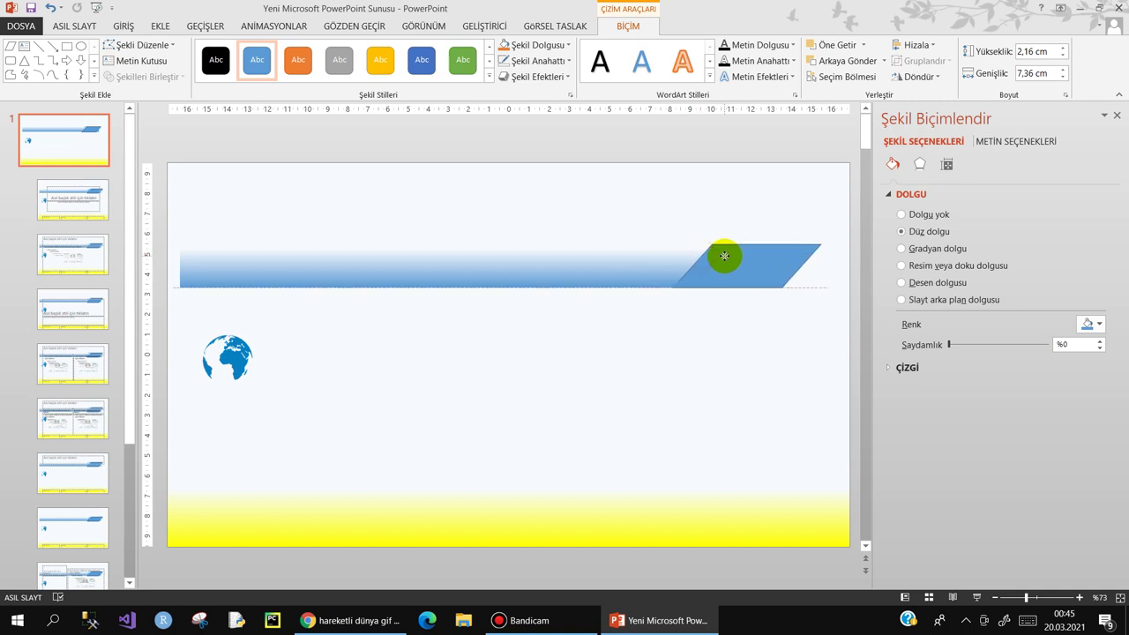
- Give the parallelogram a gradient fill with no outline, white stop near 10%
click(915, 251)
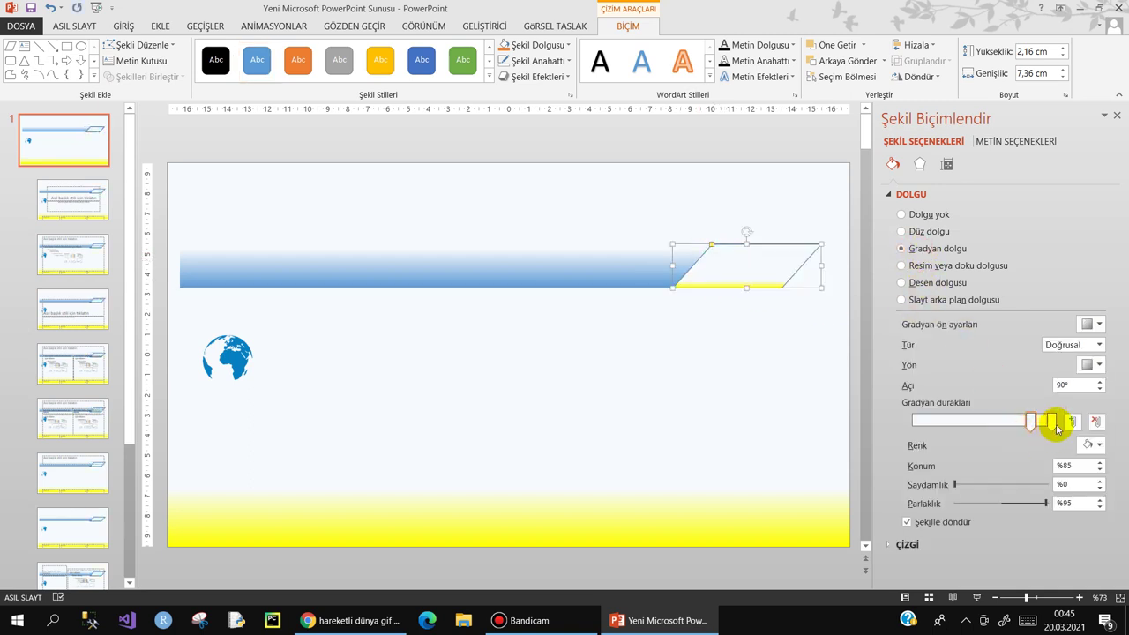
click(1101, 448)
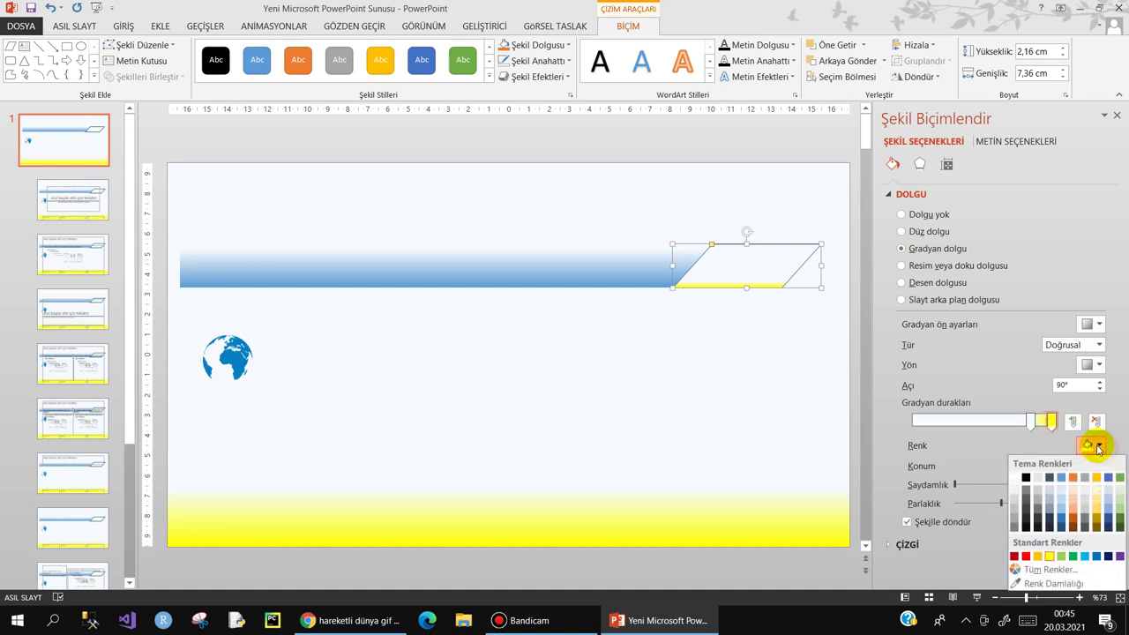
click(1063, 477)
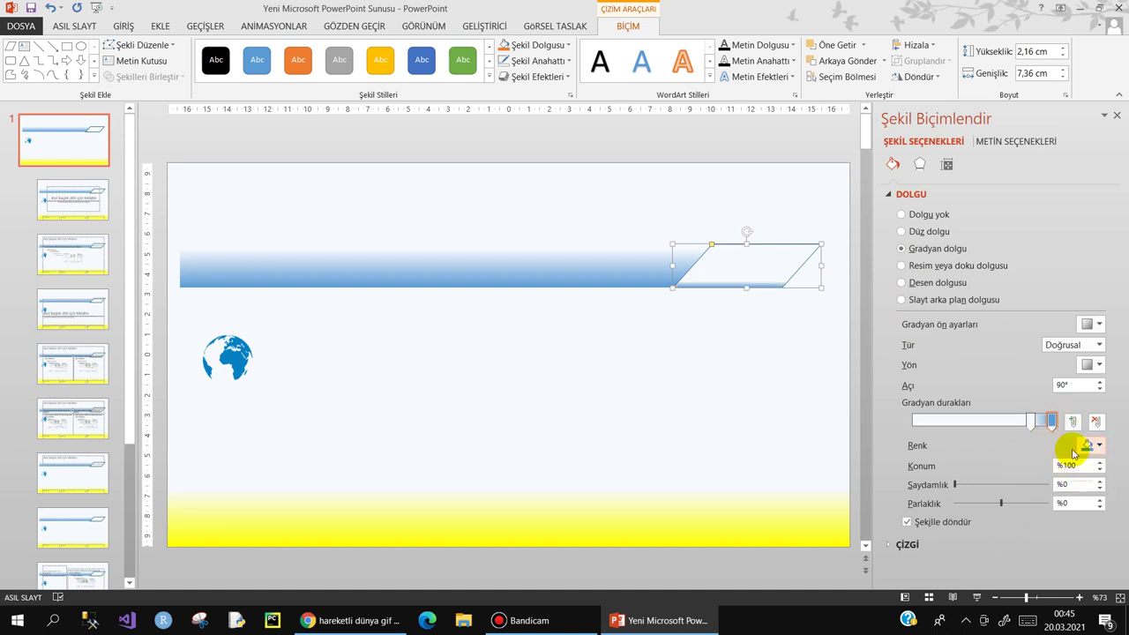
mouse_move(1030, 421)
mouse_down()
mouse_move(922, 422)
mouse_move(942, 421)
mouse_up()
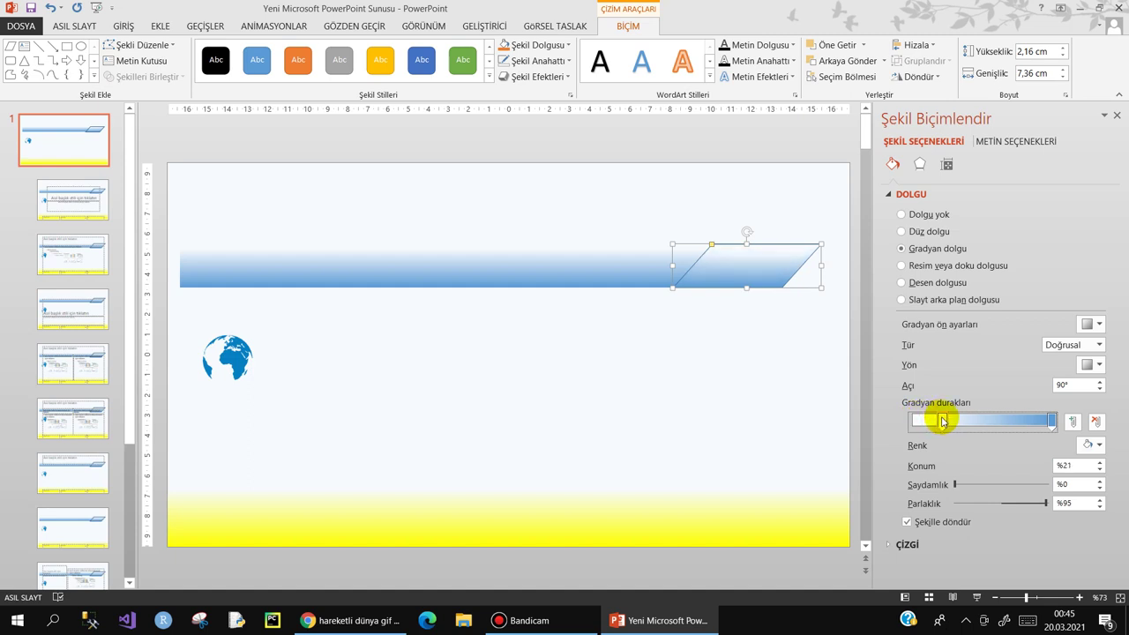
click(529, 61)
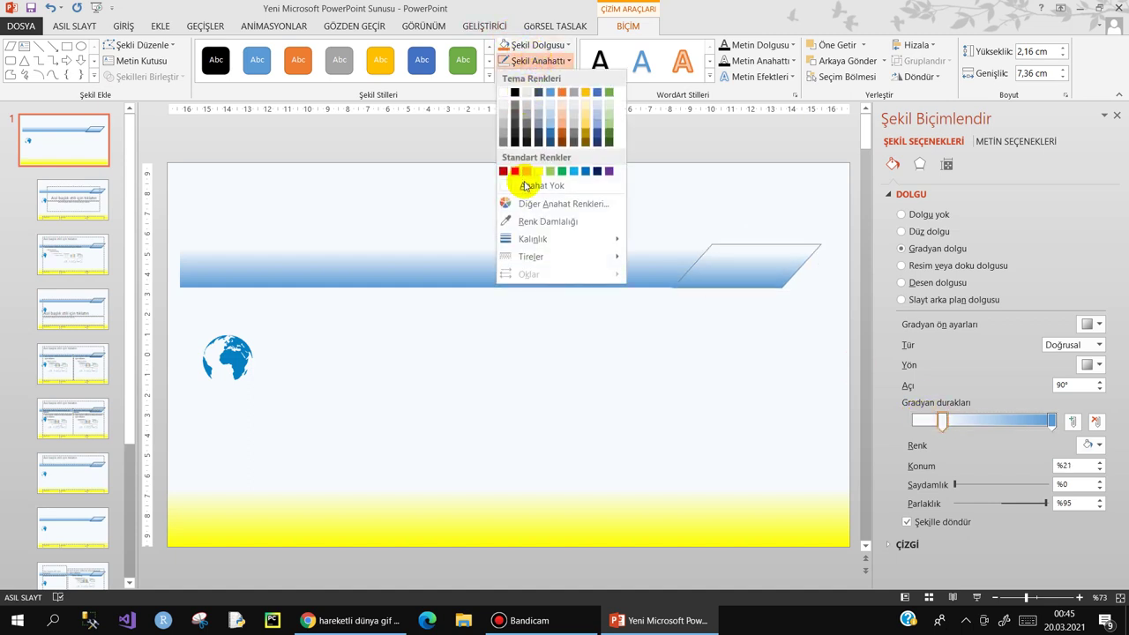
click(523, 184)
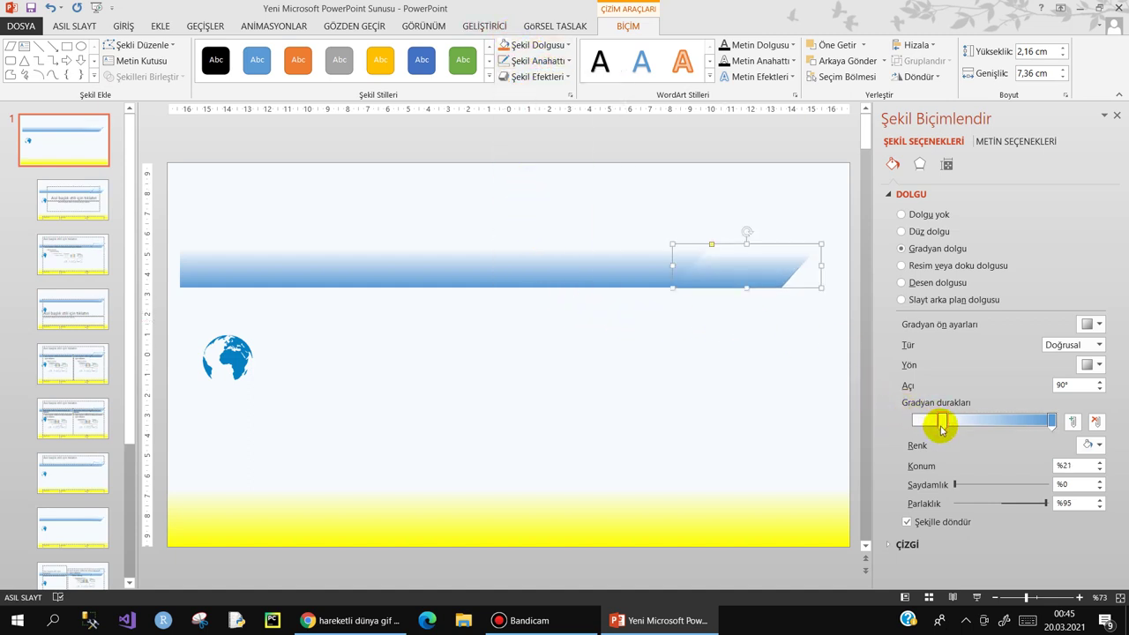
drag(954, 428, 926, 426)
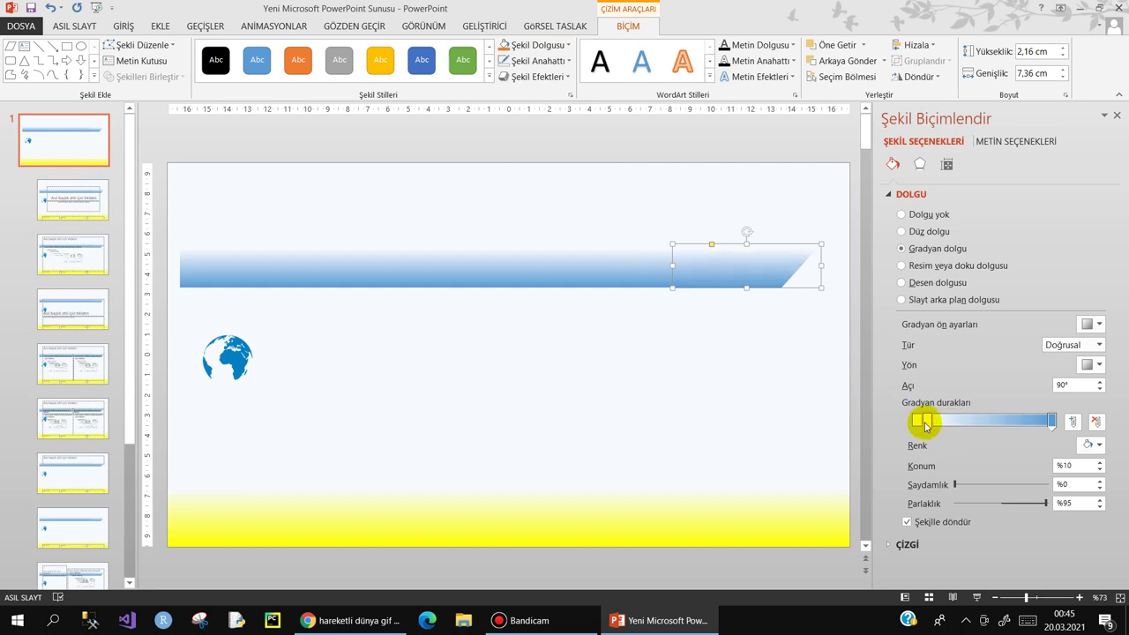
click(653, 322)
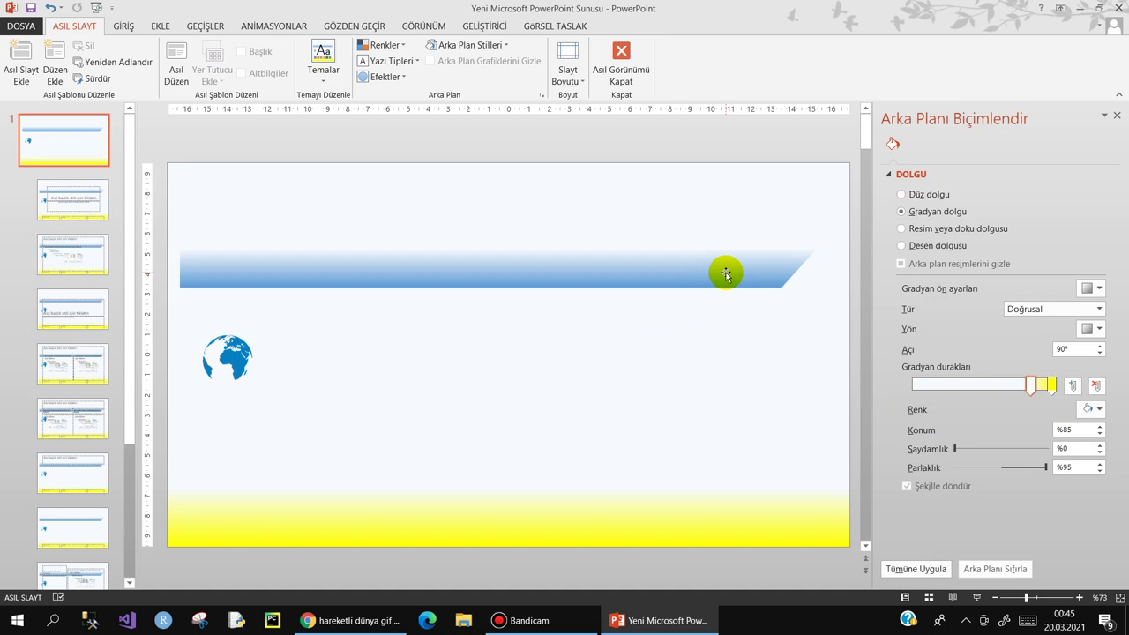
- Resize the parallelogram from its right side
click(725, 274)
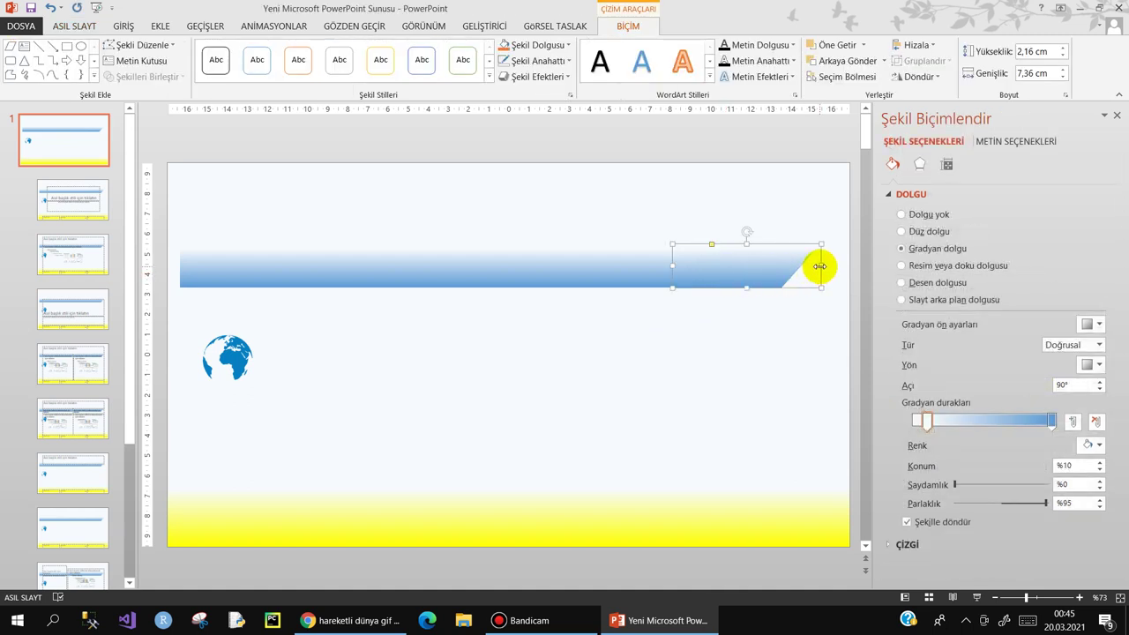
drag(820, 265, 793, 265)
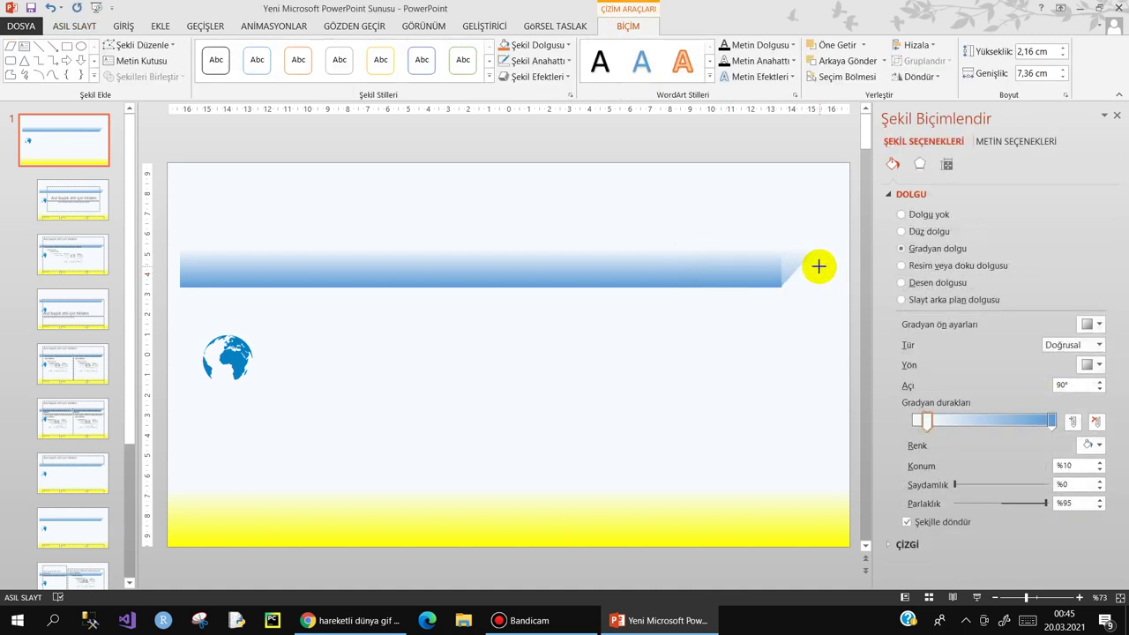
drag(823, 266, 819, 270)
click(767, 328)
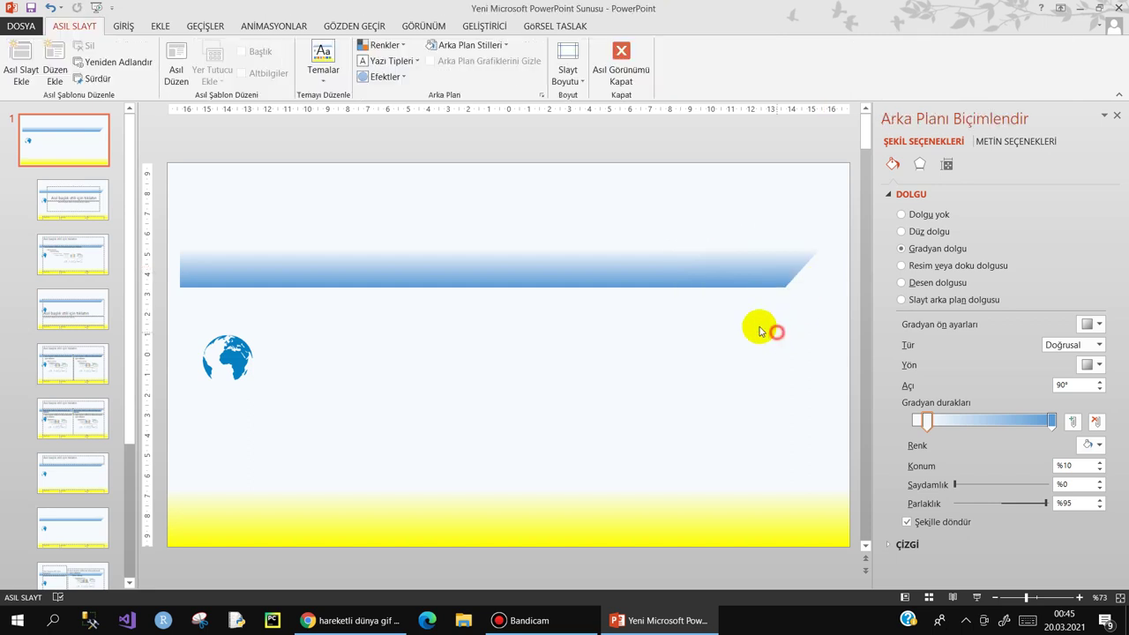
- Nudge the parallelogram slightly right at the blue bar's end
click(605, 269)
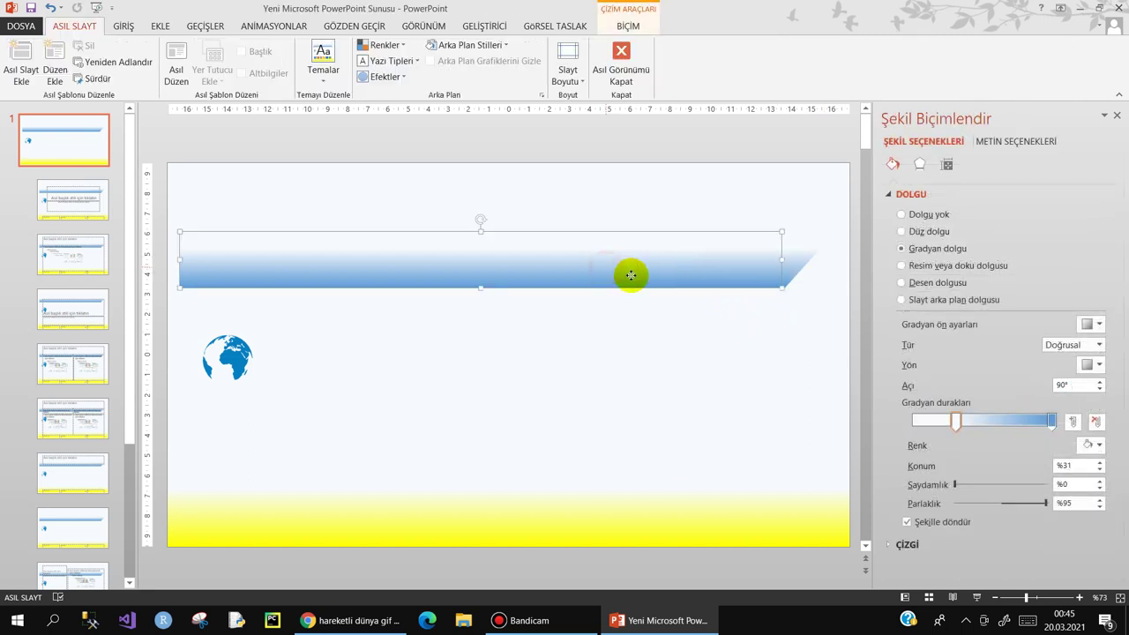
shift+click(791, 264)
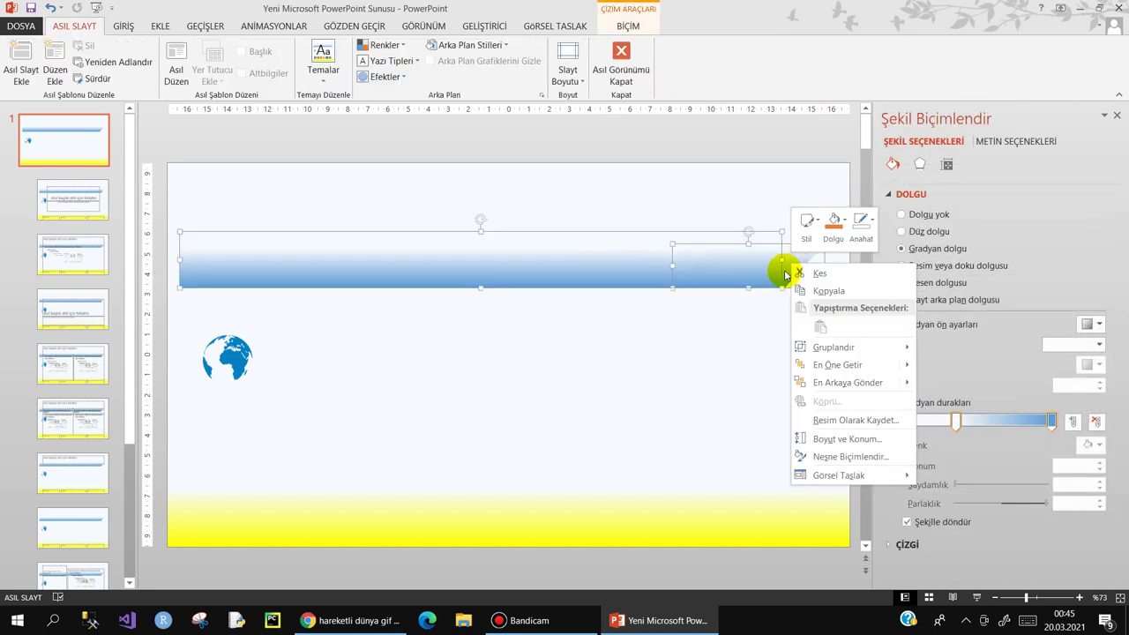
click(732, 322)
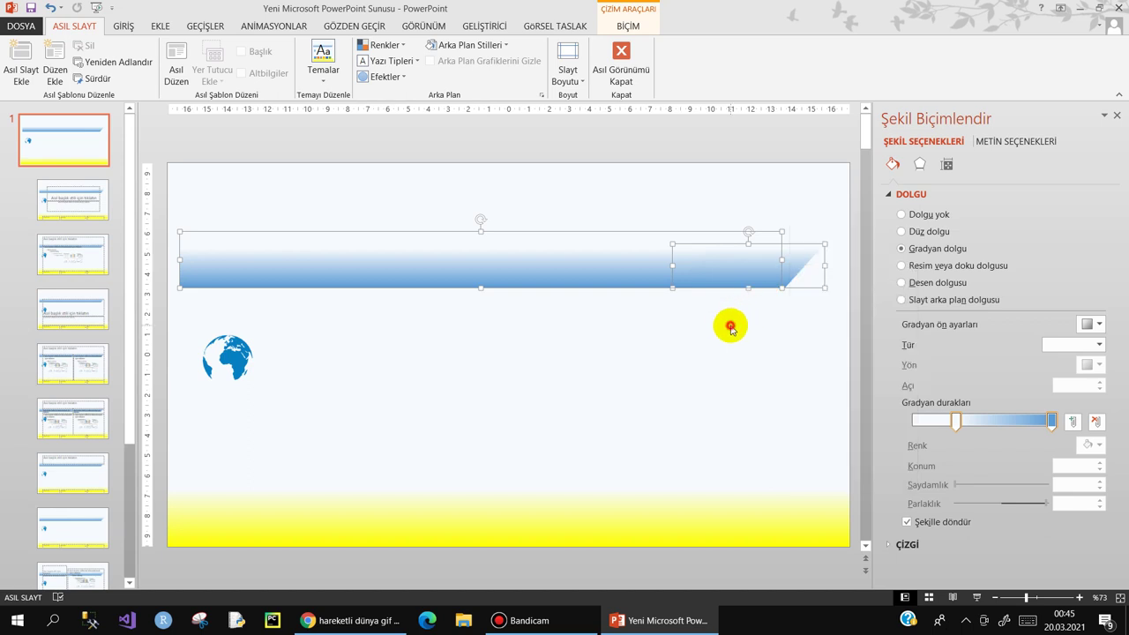
click(748, 235)
click(748, 233)
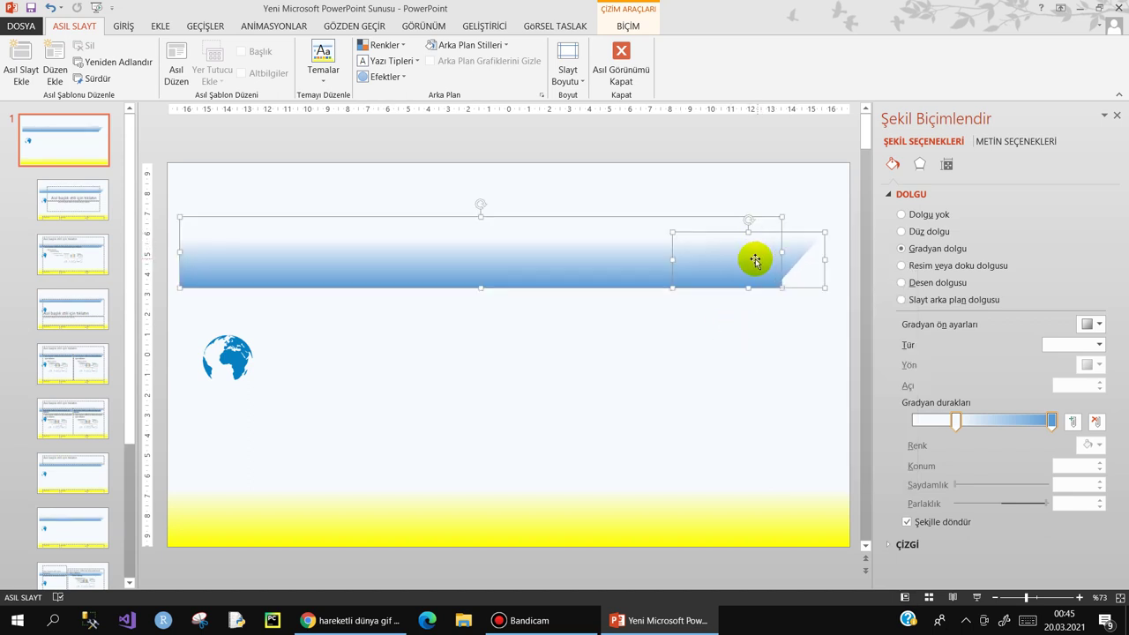
click(741, 323)
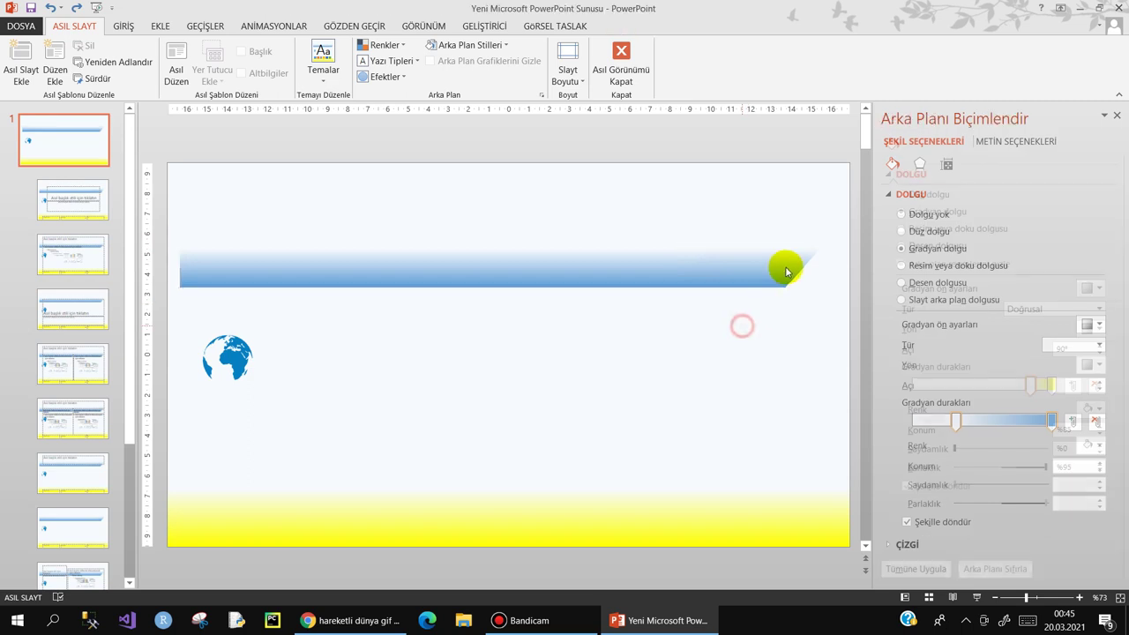
click(781, 259)
click(747, 235)
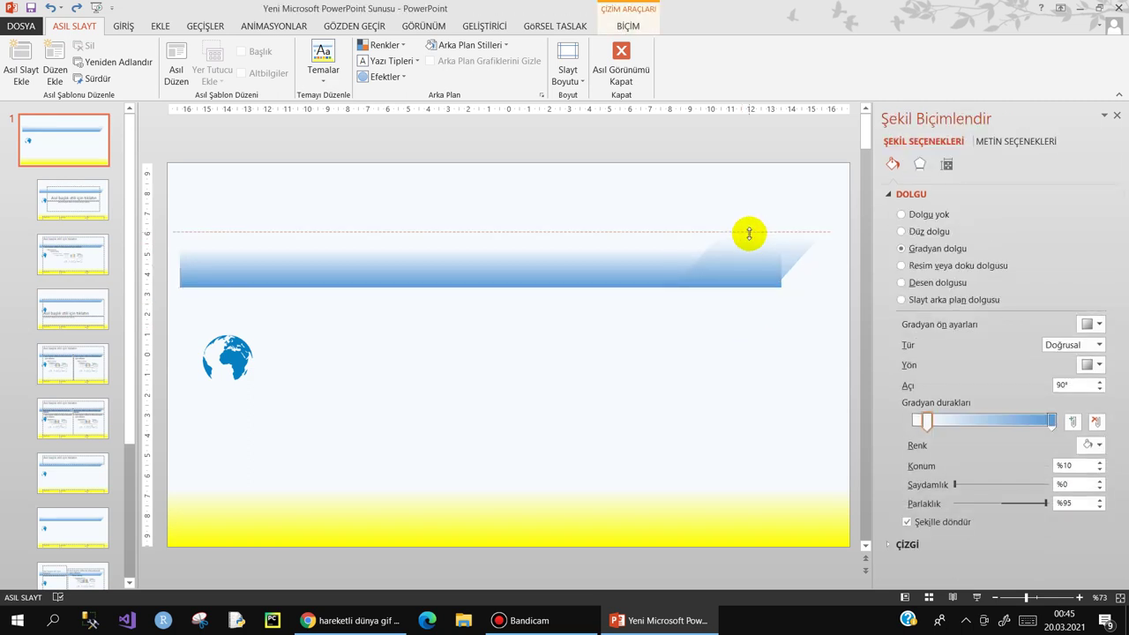
drag(747, 255, 760, 259)
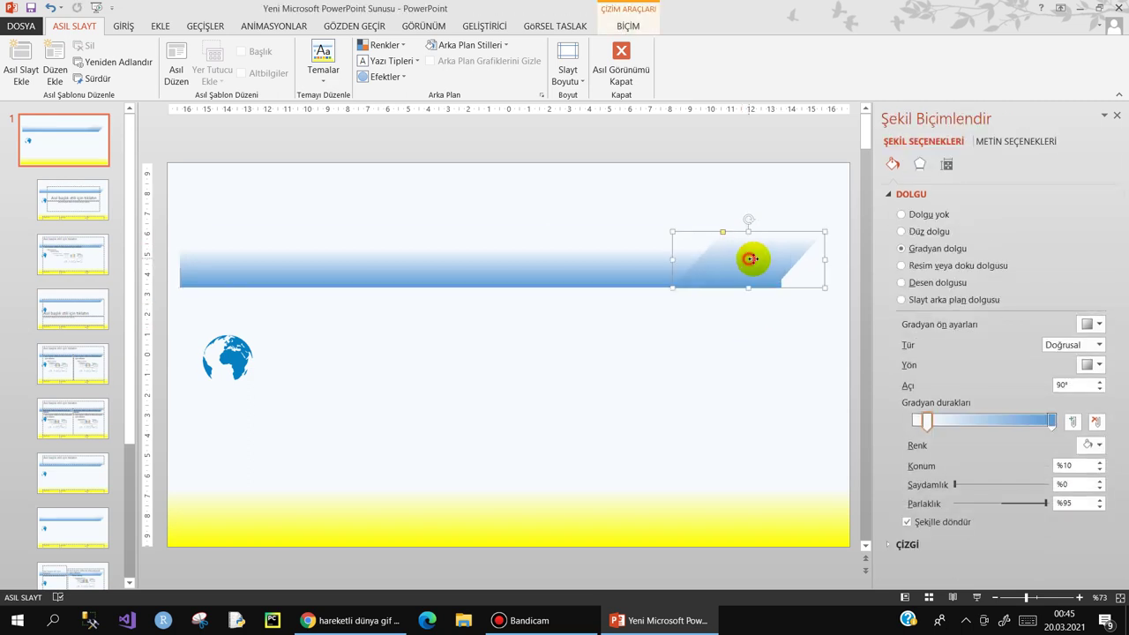
click(735, 327)
click(758, 265)
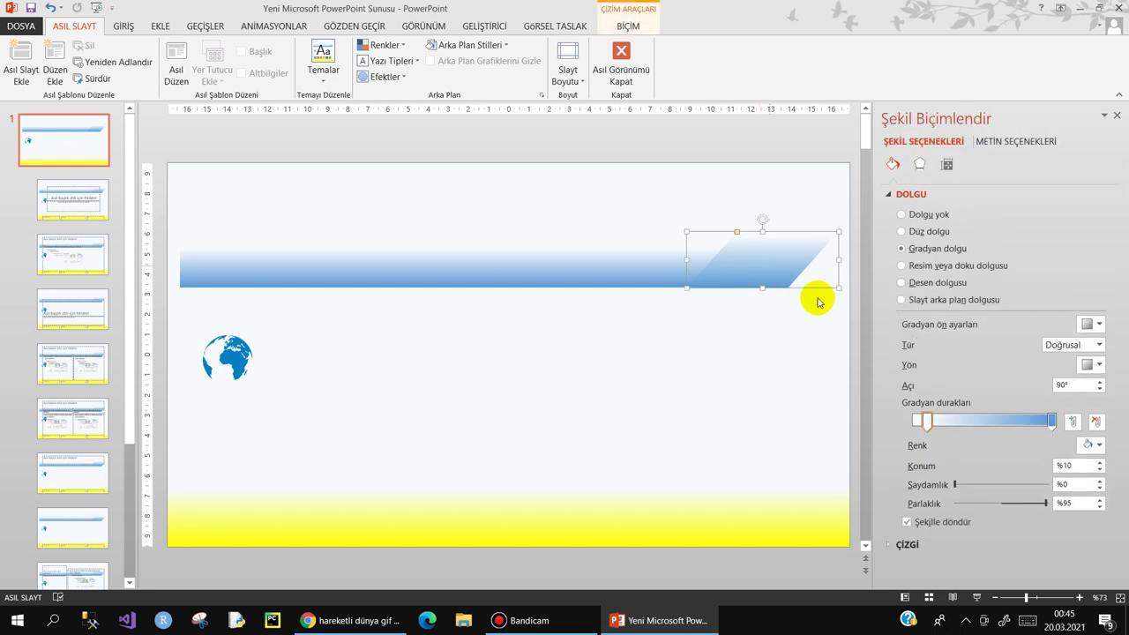
- Change the parallelogram's blue gradient end stop to red
click(1051, 423)
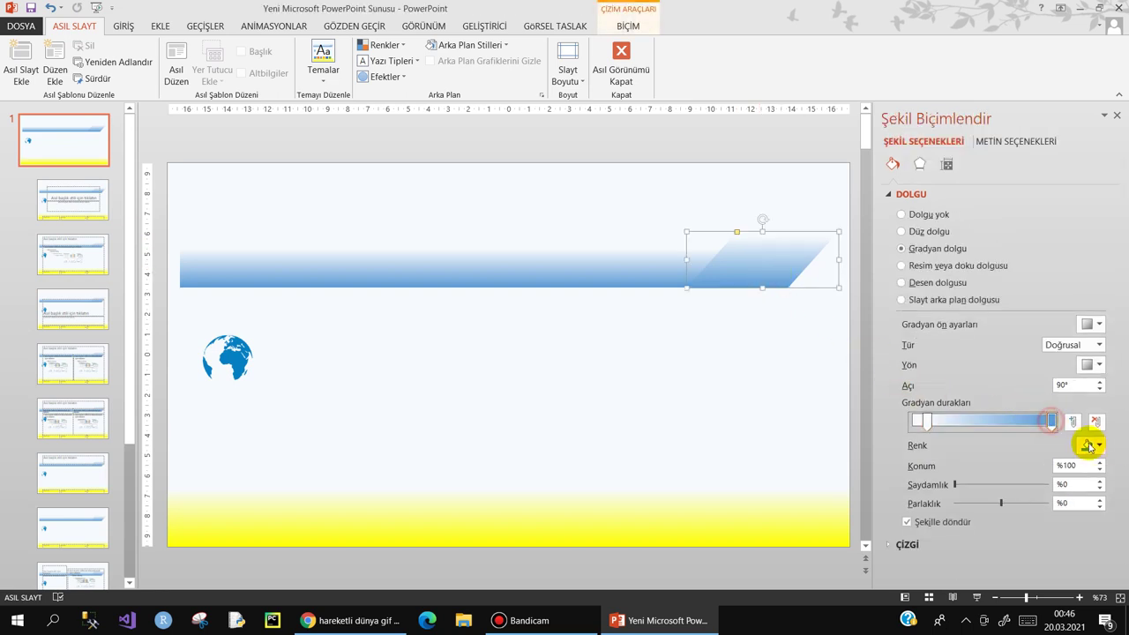
click(1100, 447)
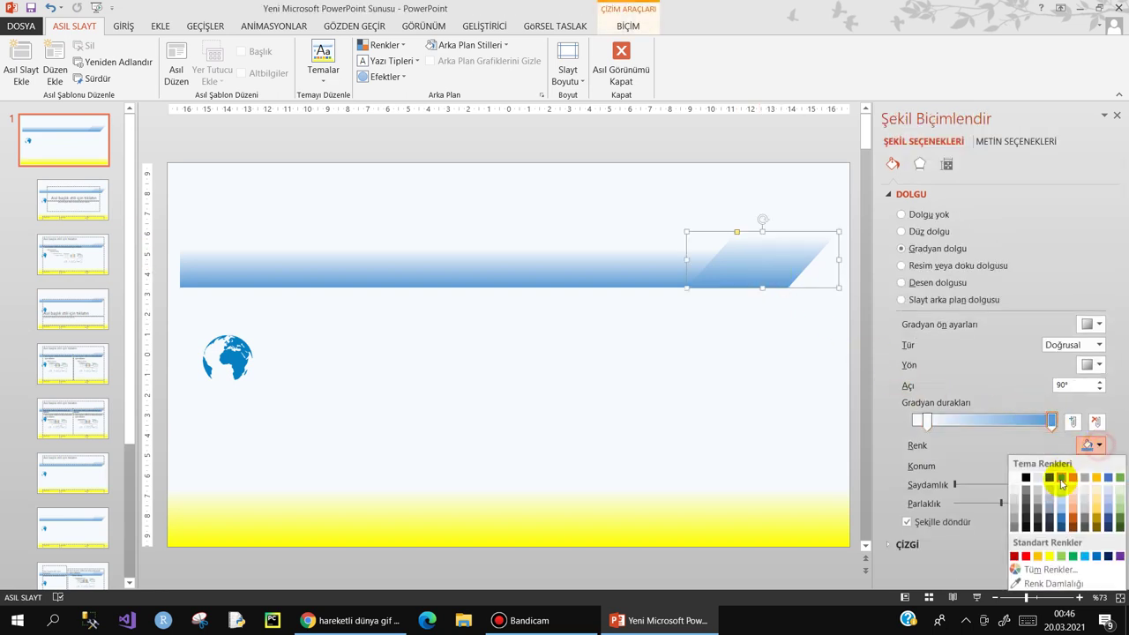
click(1027, 557)
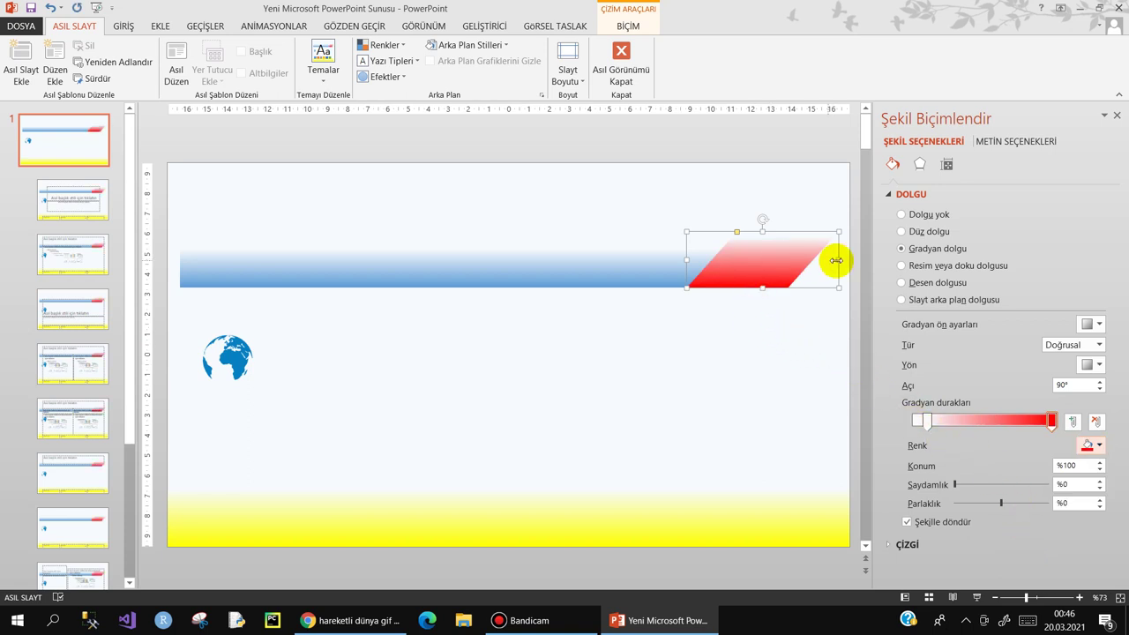
- Group the blue bar and the red parallelogram into one object
shift+click(640, 258)
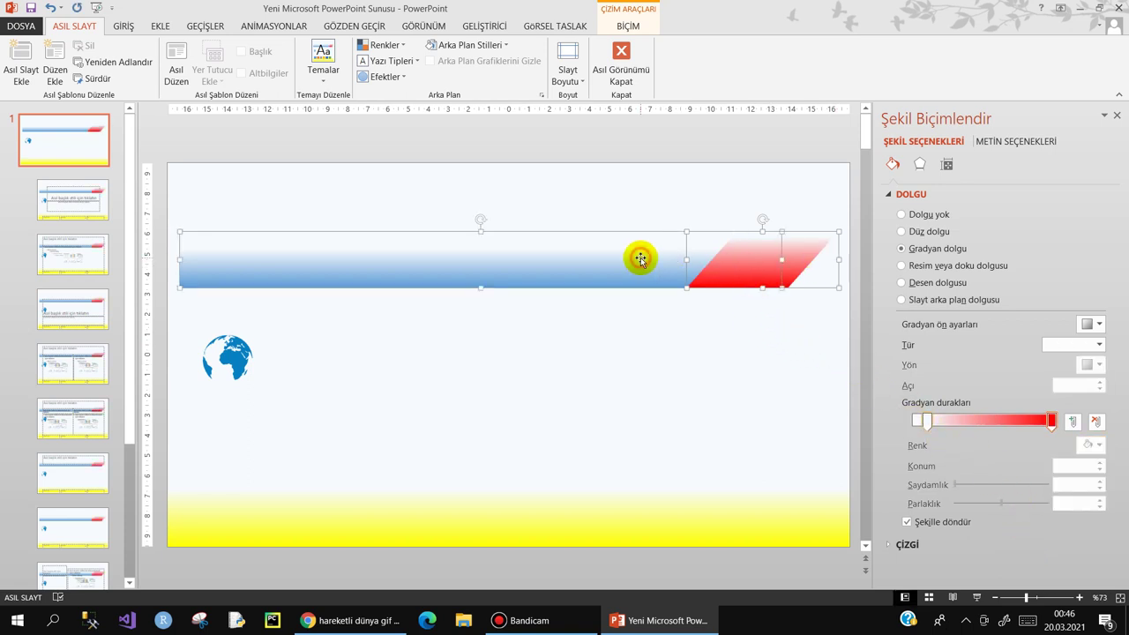
right_click(641, 258)
mouse_move(754, 338)
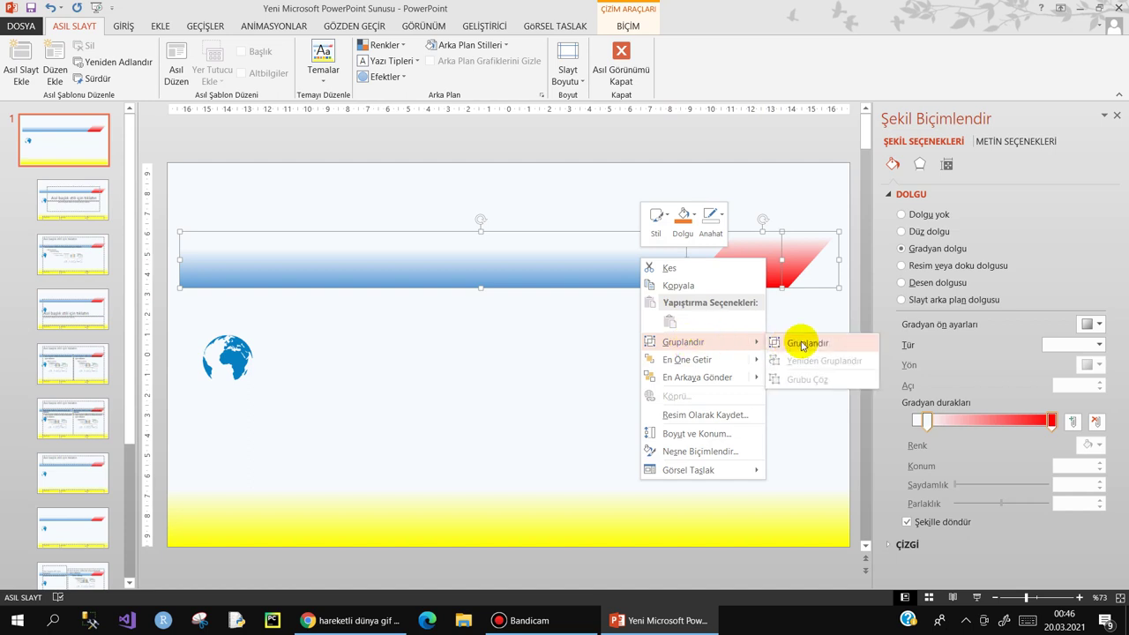
click(808, 341)
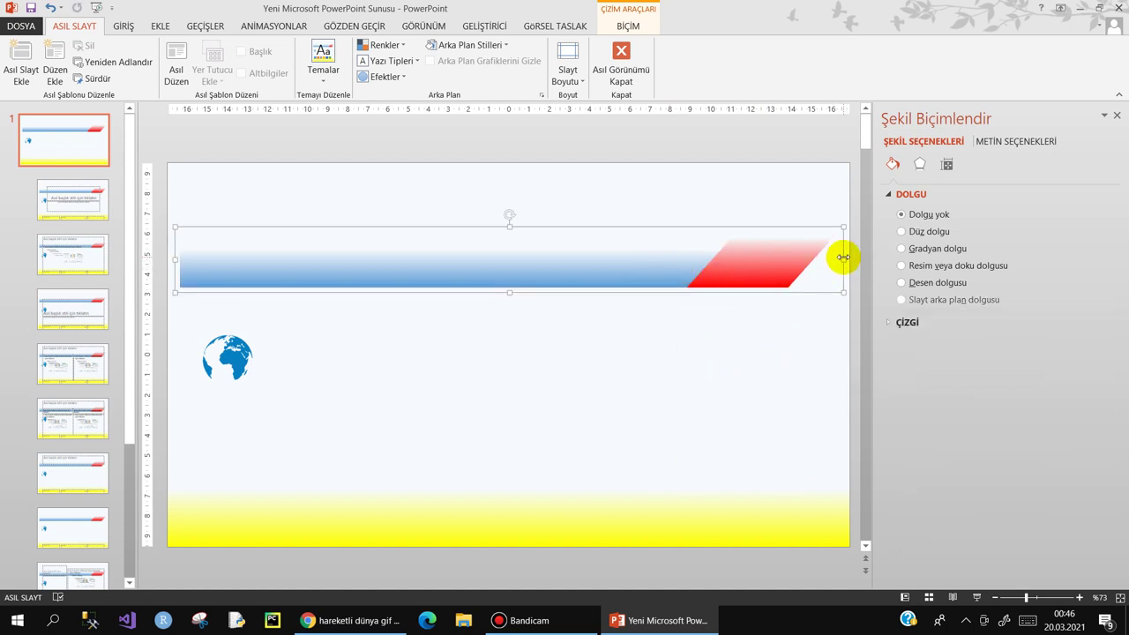
- Narrow the grouped bar and nudge its red slanted shape slightly right
drag(844, 258, 726, 259)
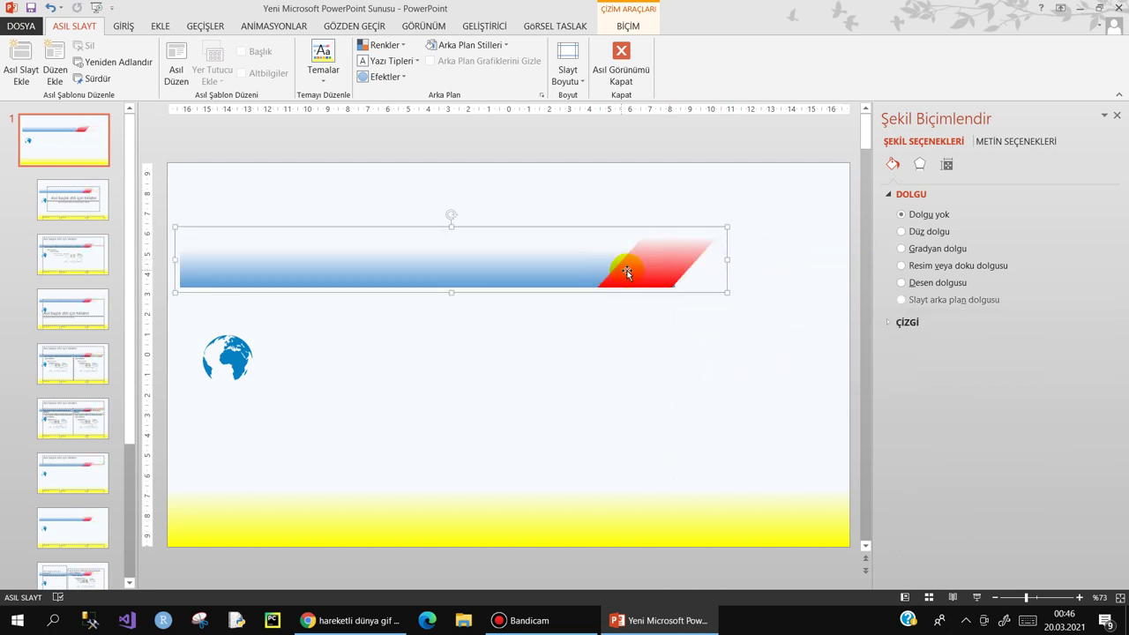
click(642, 321)
click(653, 263)
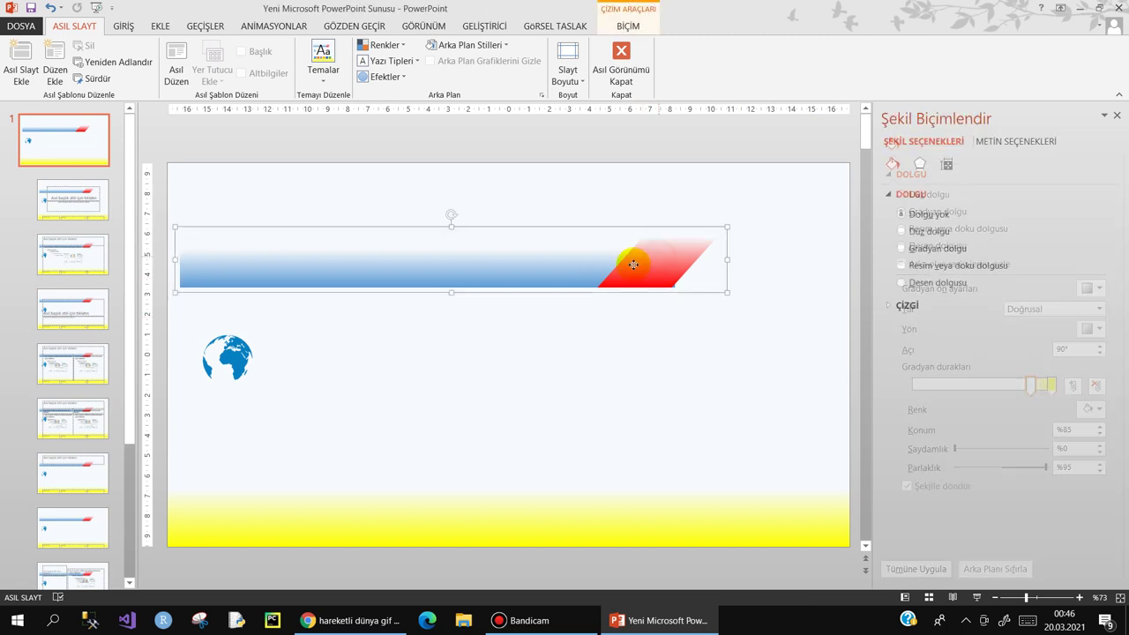
click(653, 264)
drag(663, 262, 668, 258)
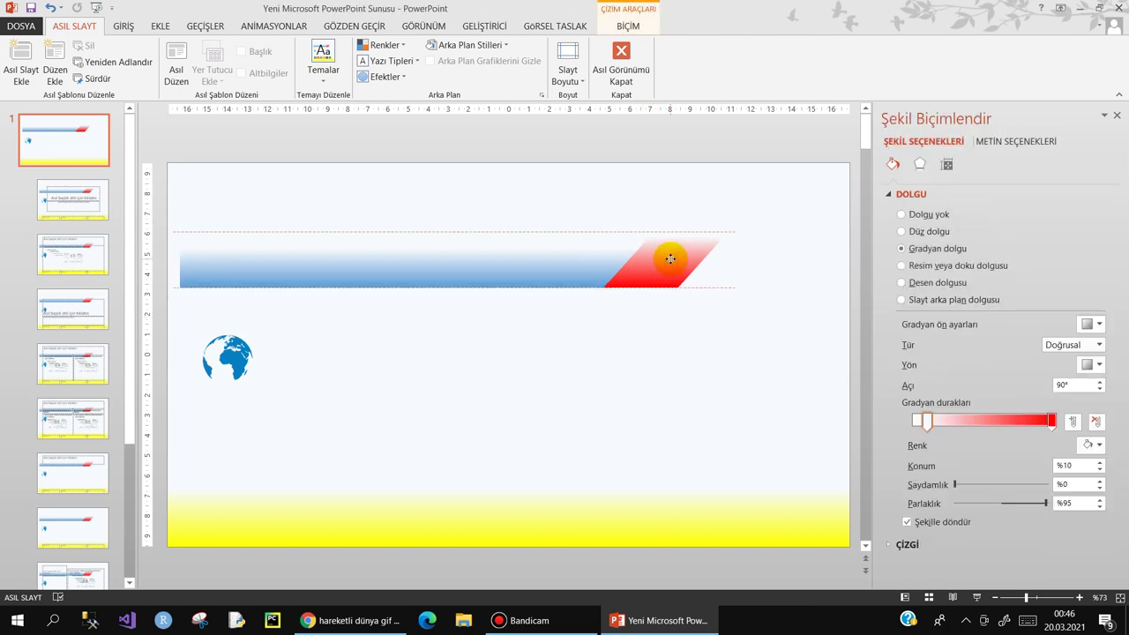
click(675, 328)
- Move the blue-red bar group up to the slide's top edge
click(524, 264)
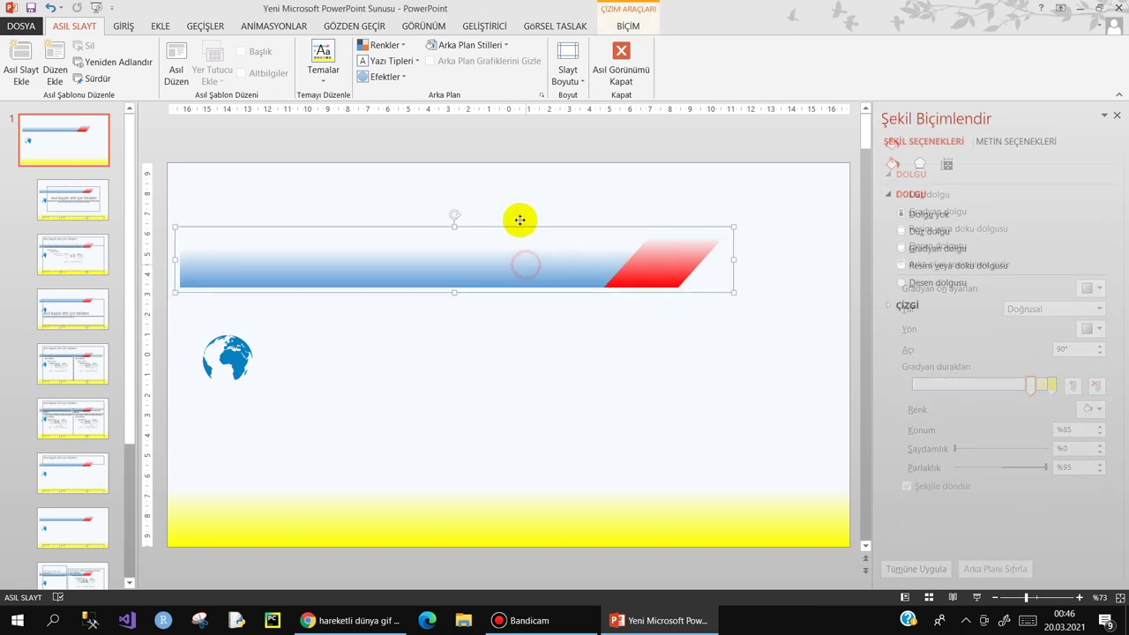
drag(503, 255, 488, 195)
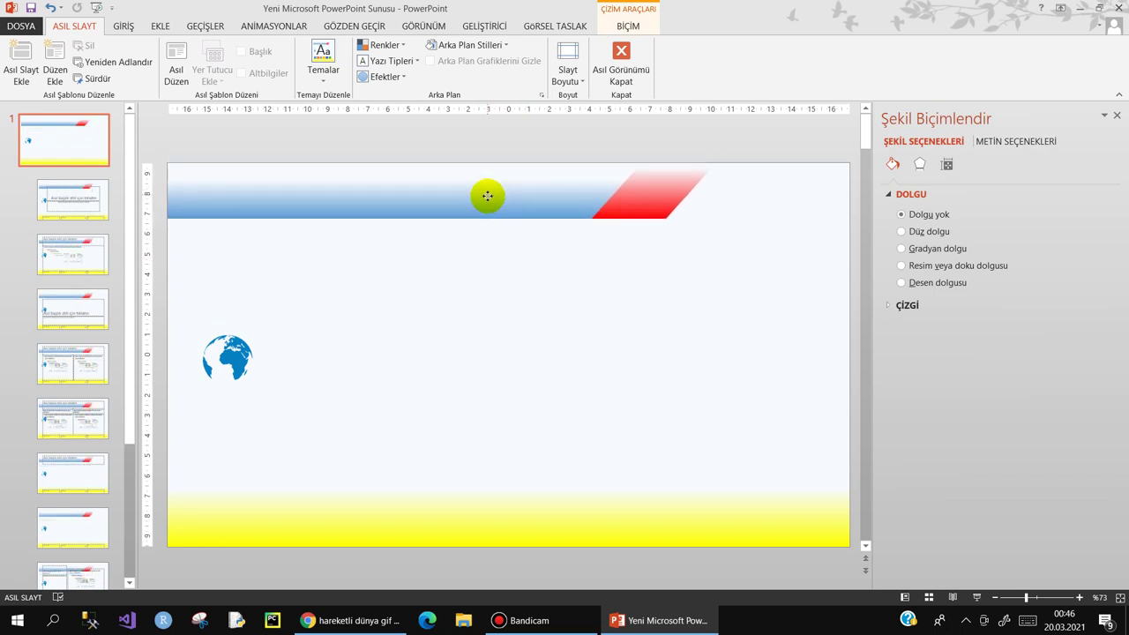
mouse_move(228, 357)
mouse_down()
mouse_move(213, 187)
mouse_move(227, 250)
mouse_up()
- Bring the globe to front (En Öne Getir) and place it on the bar's left end
right_click(233, 252)
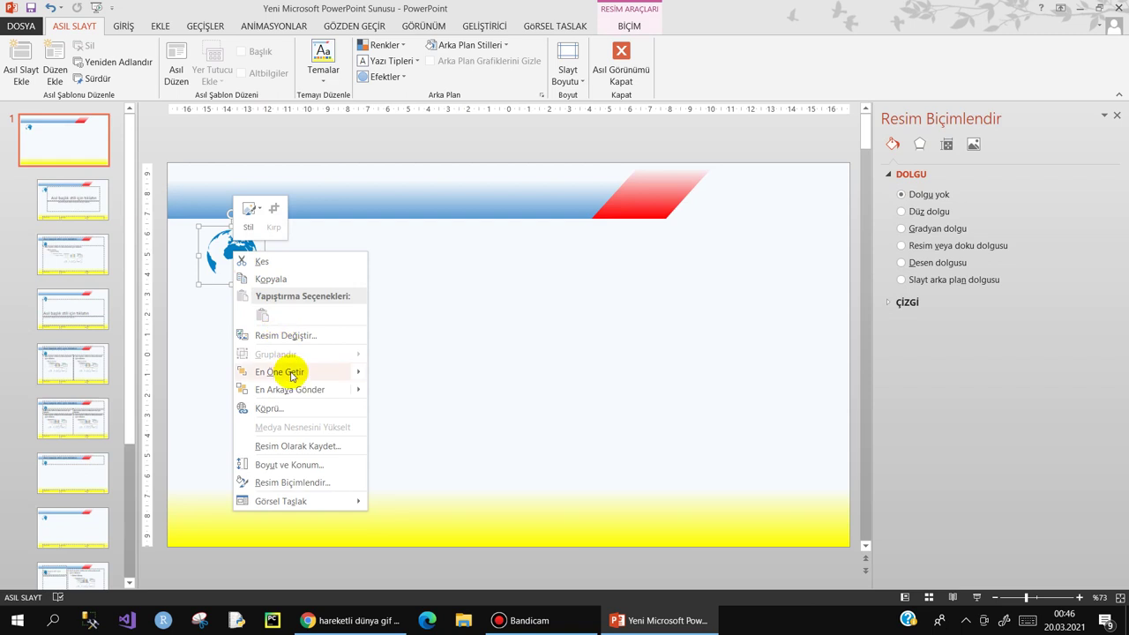
mouse_move(292, 375)
click(410, 373)
drag(233, 254, 209, 194)
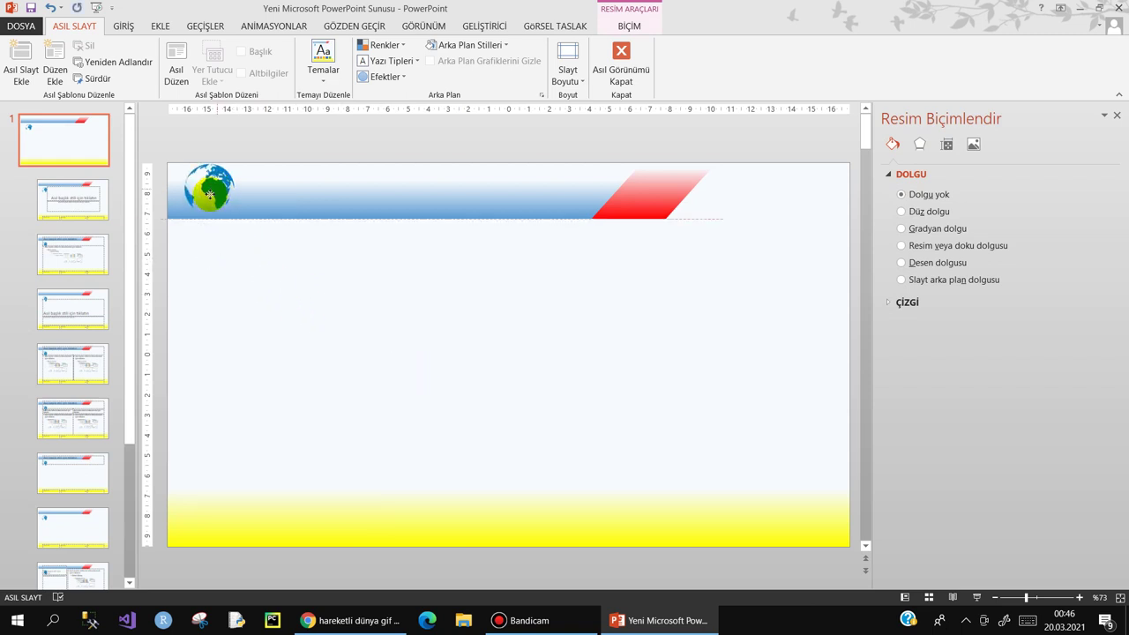
click(295, 251)
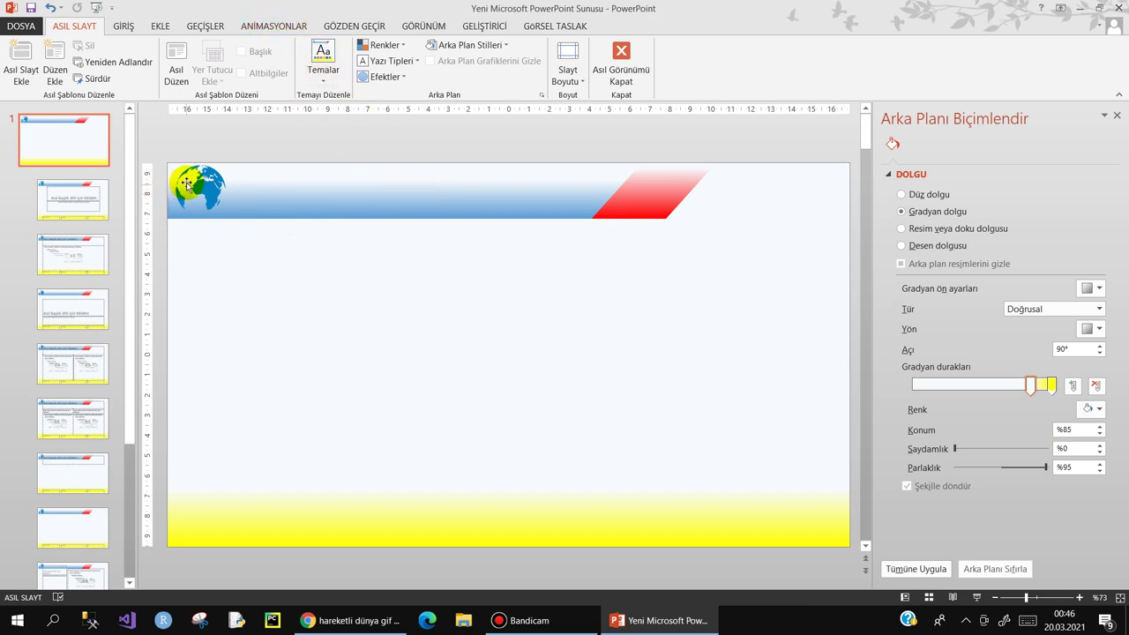
click(537, 203)
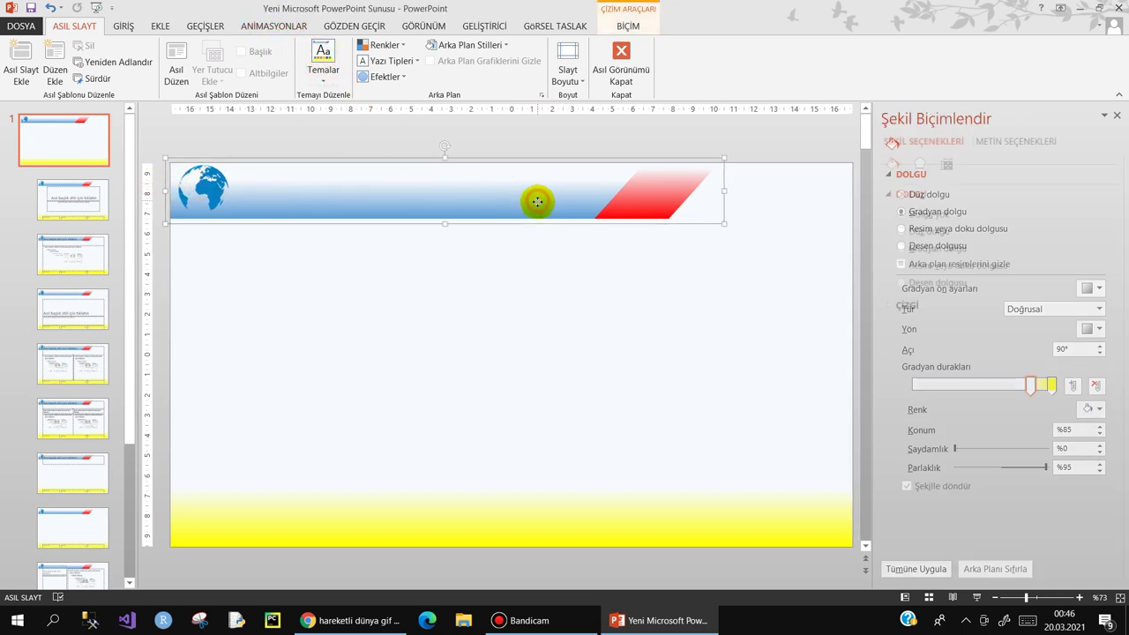
drag(536, 199, 534, 197)
- Duplicate the banner lower on the slide and shorten the copy into a small bar
click(438, 265)
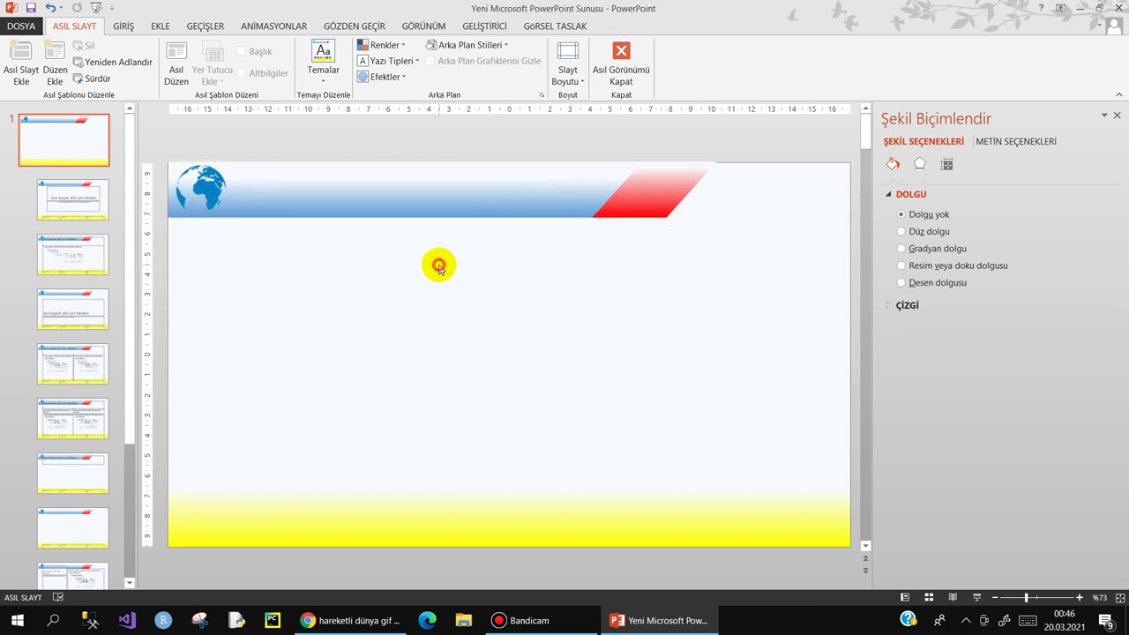
click(462, 200)
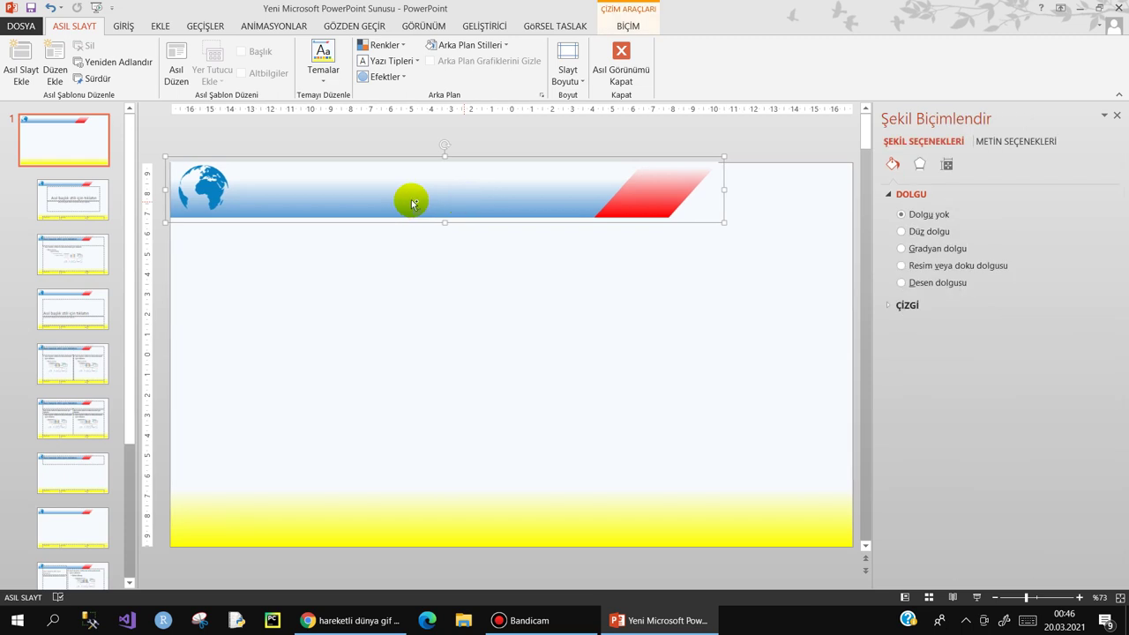
drag(411, 198, 414, 303)
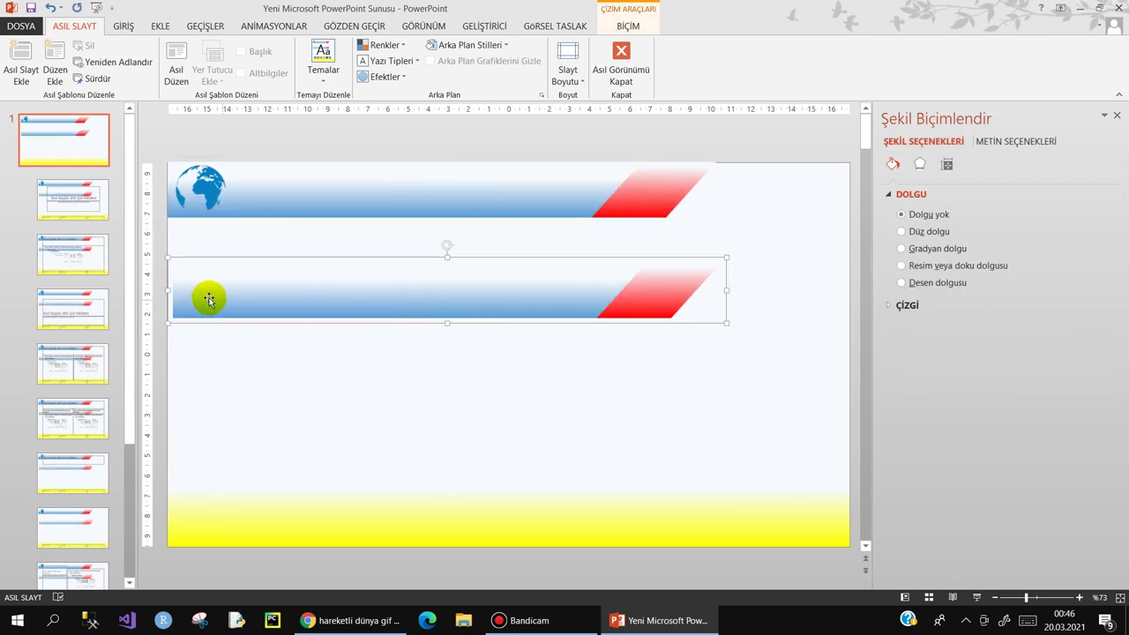
mouse_move(168, 289)
mouse_down()
mouse_move(765, 292)
mouse_move(450, 299)
mouse_up()
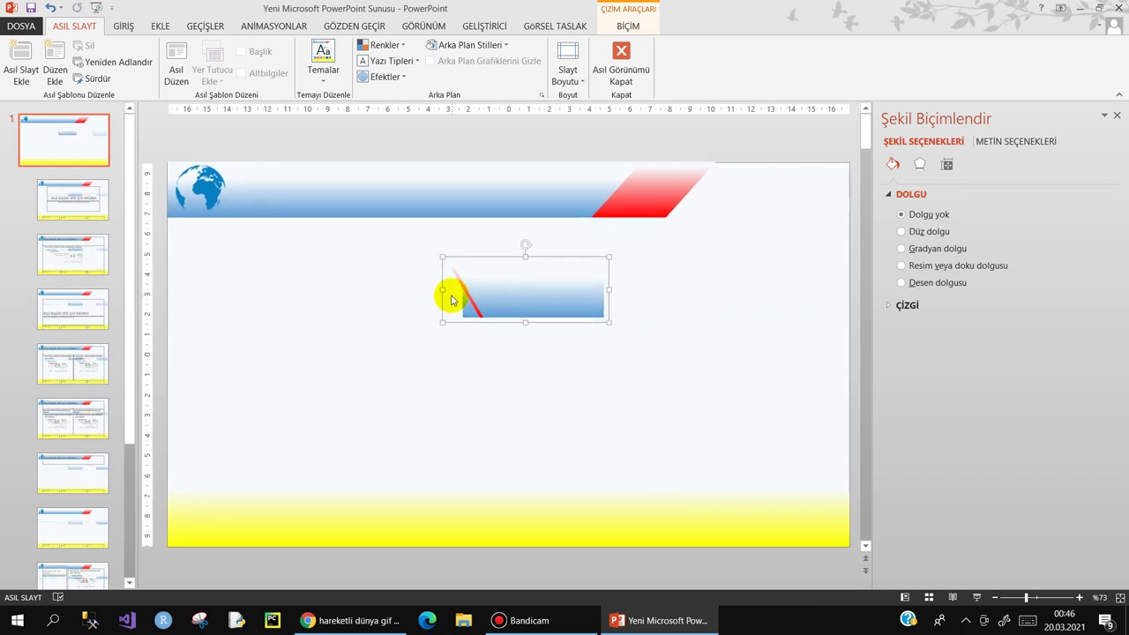
- Reshape the copy's red slash and move the short bar into the top bar
click(464, 292)
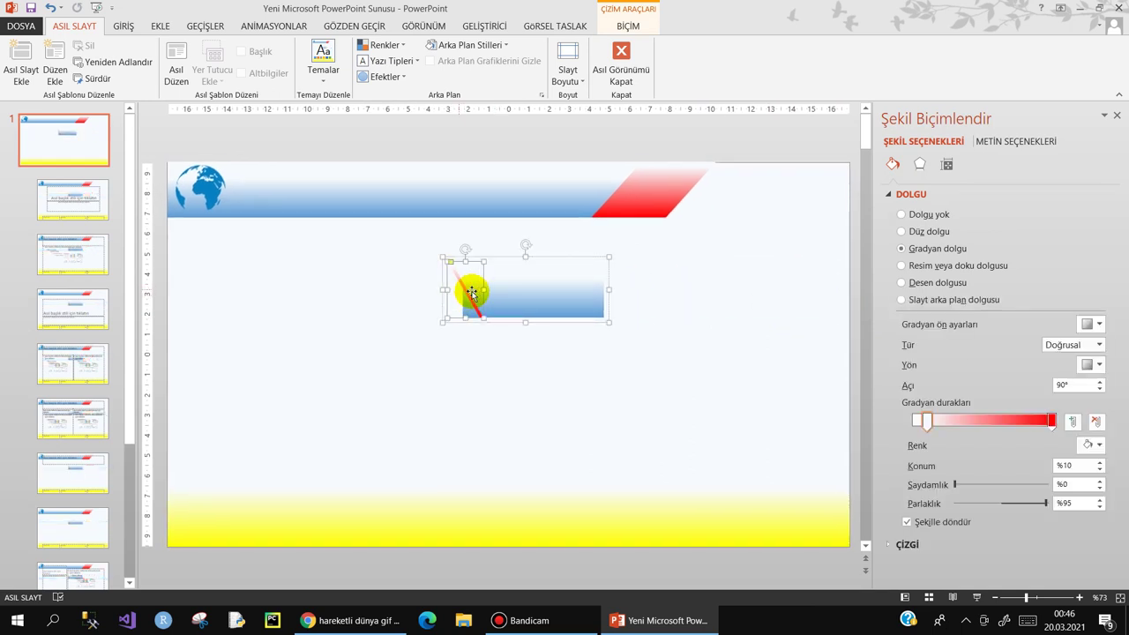
drag(482, 291, 586, 291)
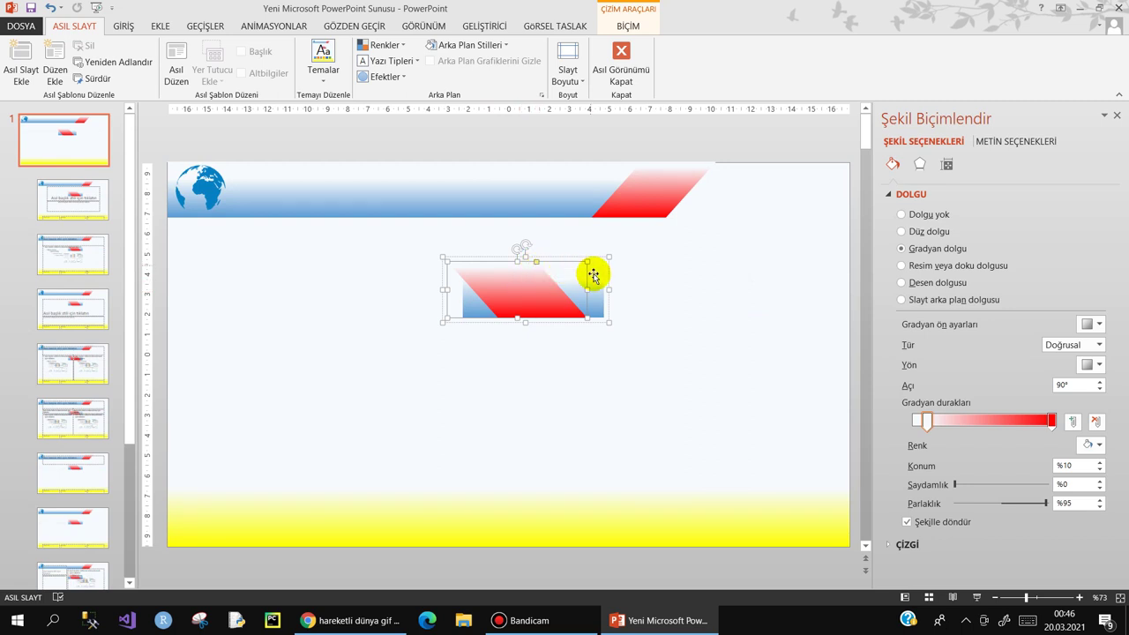
click(502, 298)
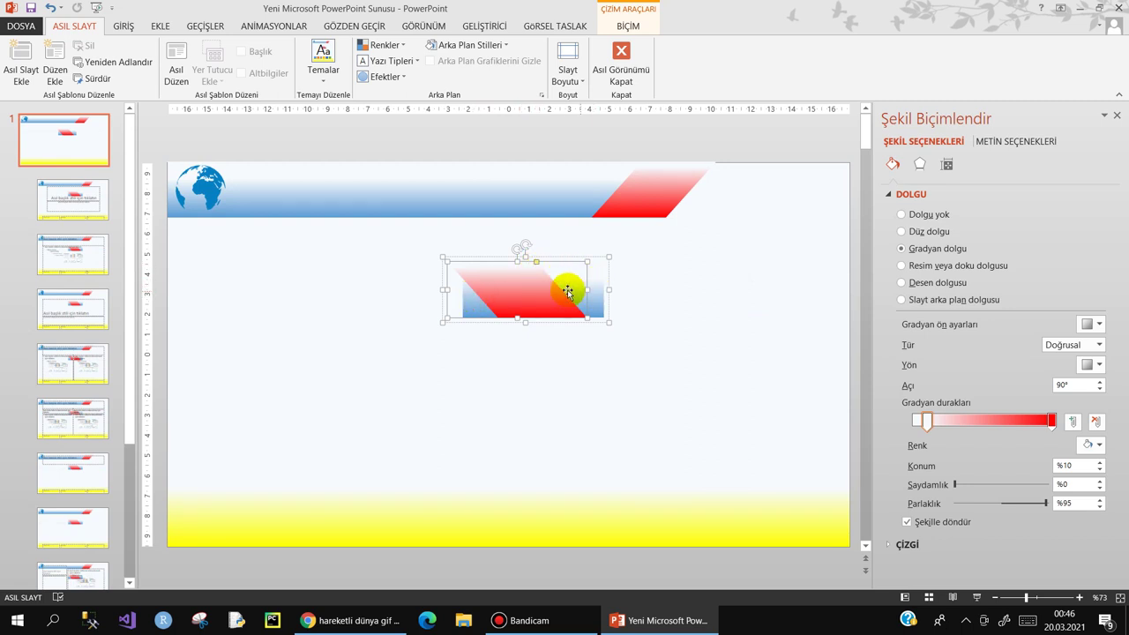
mouse_move(589, 287)
mouse_down()
mouse_move(336, 300)
mouse_move(474, 302)
mouse_up()
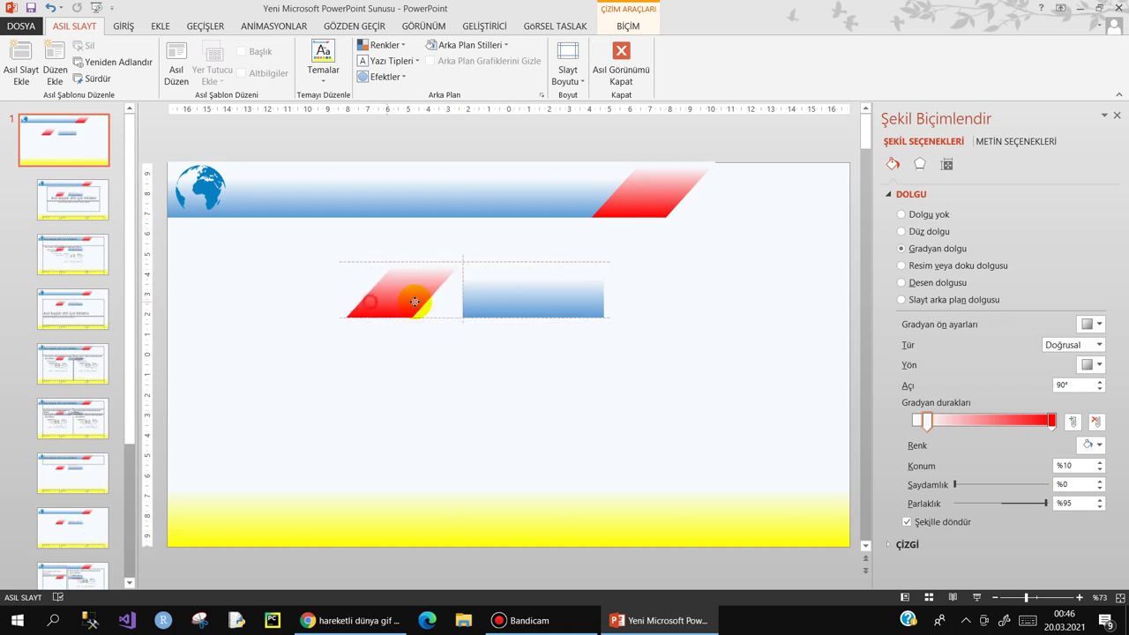
click(479, 350)
click(517, 297)
drag(526, 302, 779, 192)
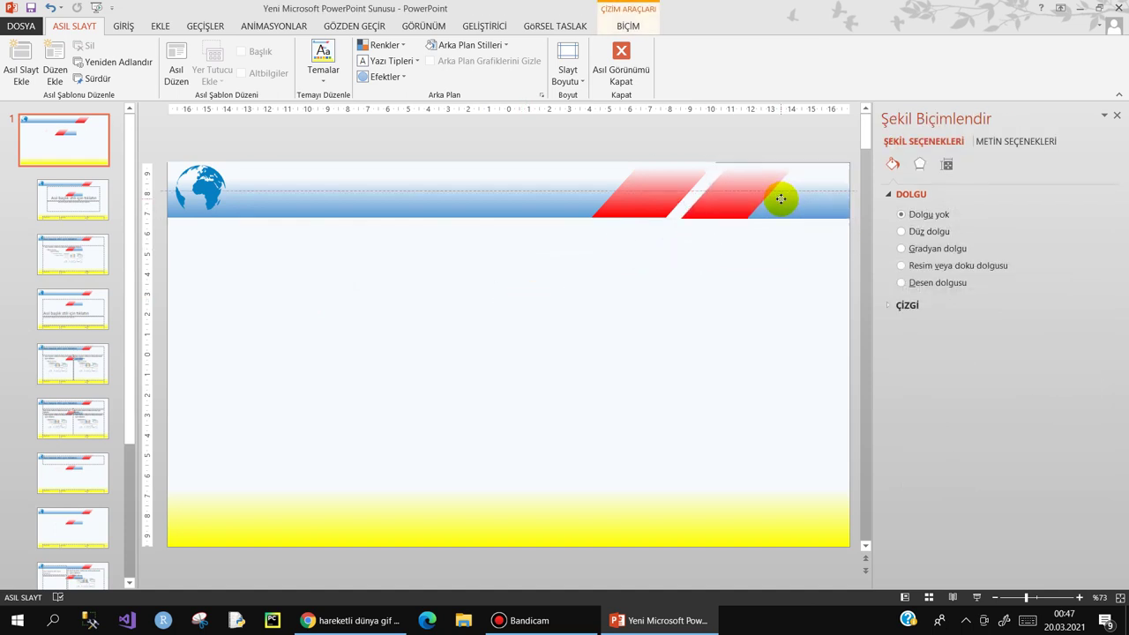
- Set the new red stripe beside the first one and nudge it slightly right
drag(779, 193, 781, 195)
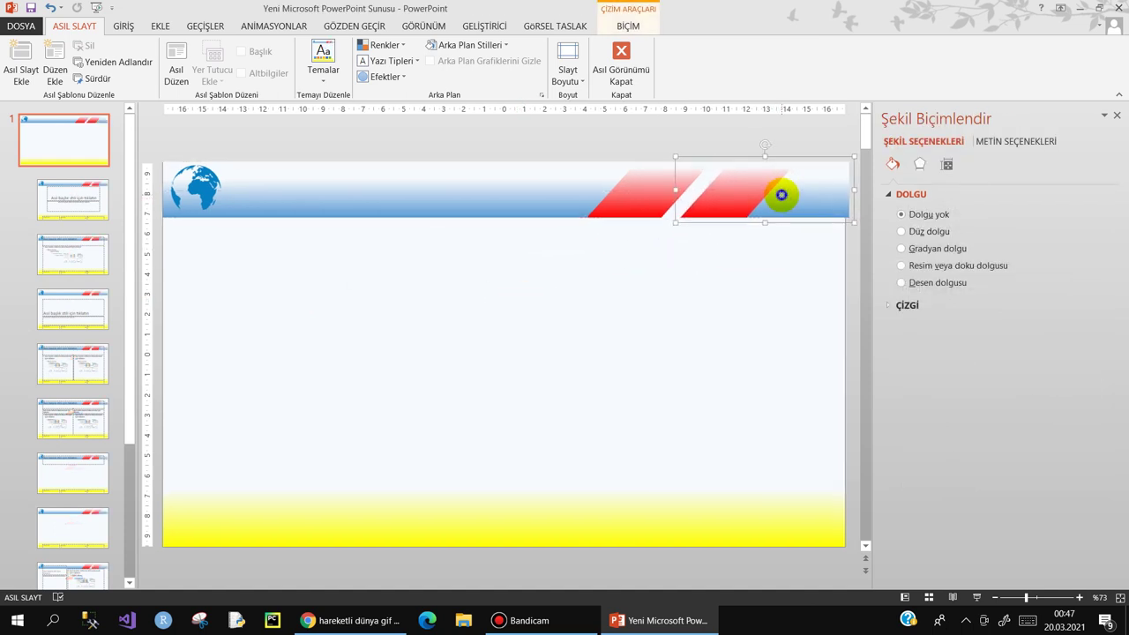
right_click(782, 195)
click(813, 316)
click(676, 285)
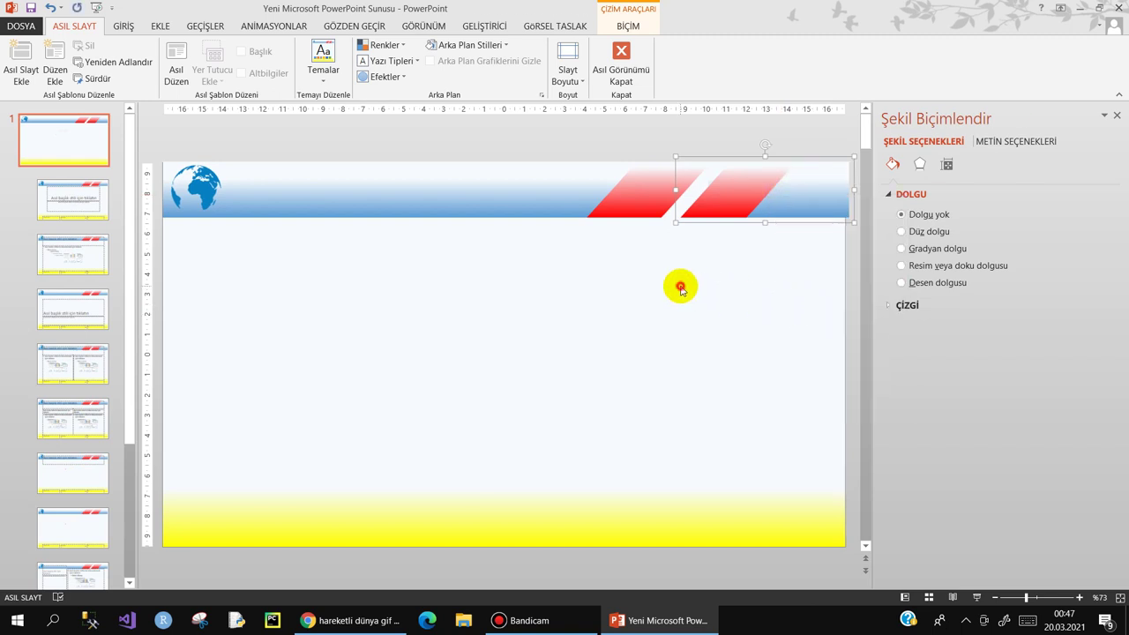
click(765, 203)
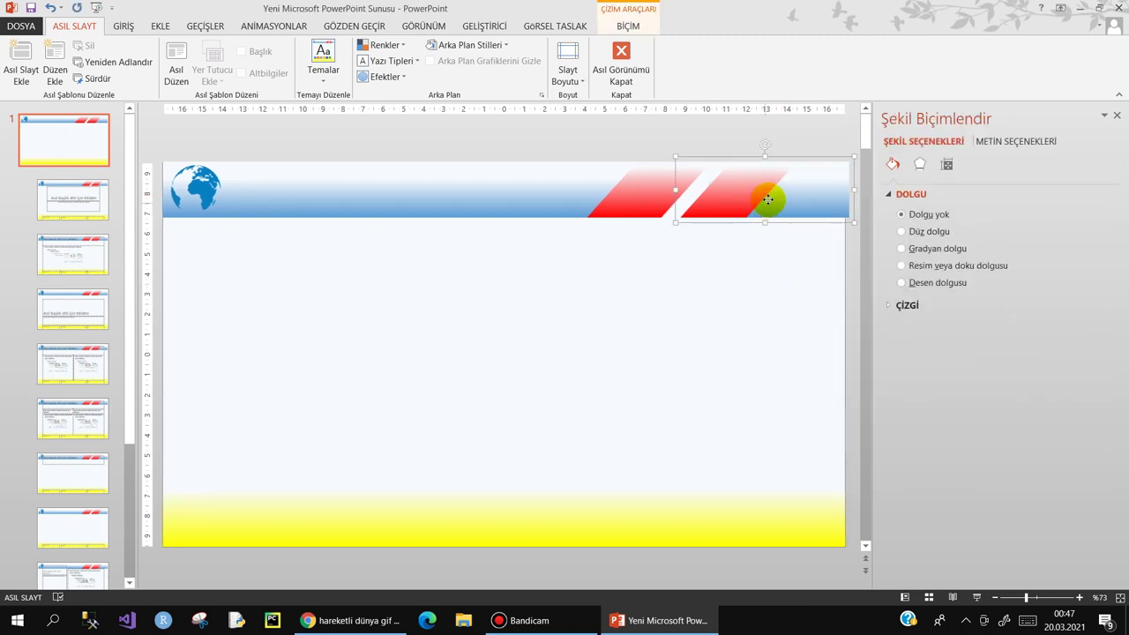
drag(764, 204, 773, 197)
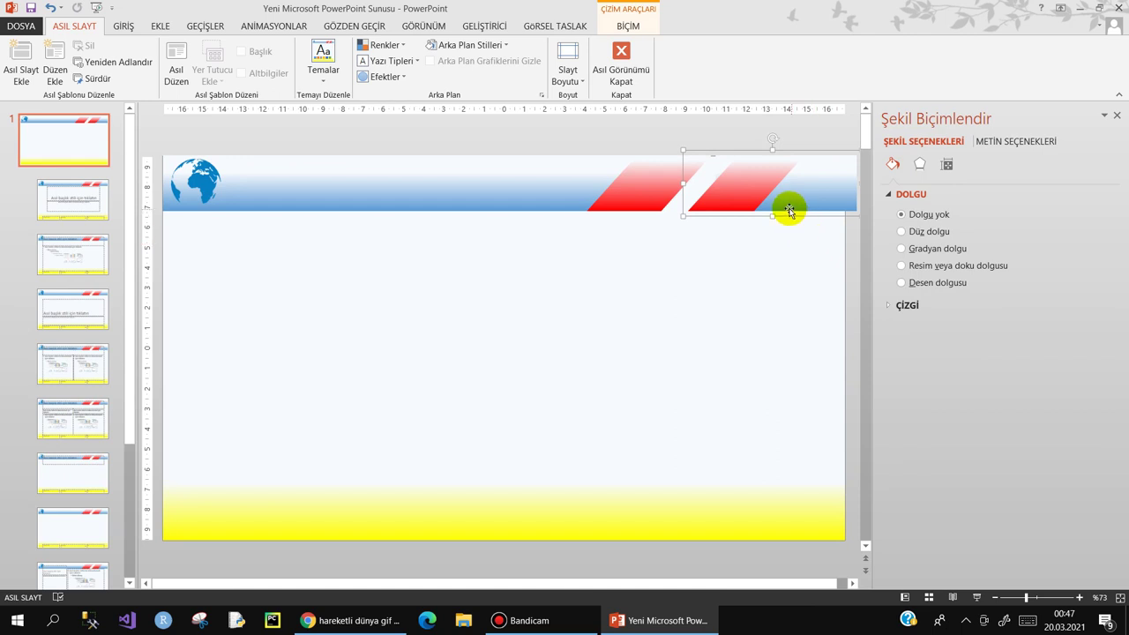
- Adjust the second red stripe at the banner's right end, its faded top above the bar
drag(685, 183, 744, 184)
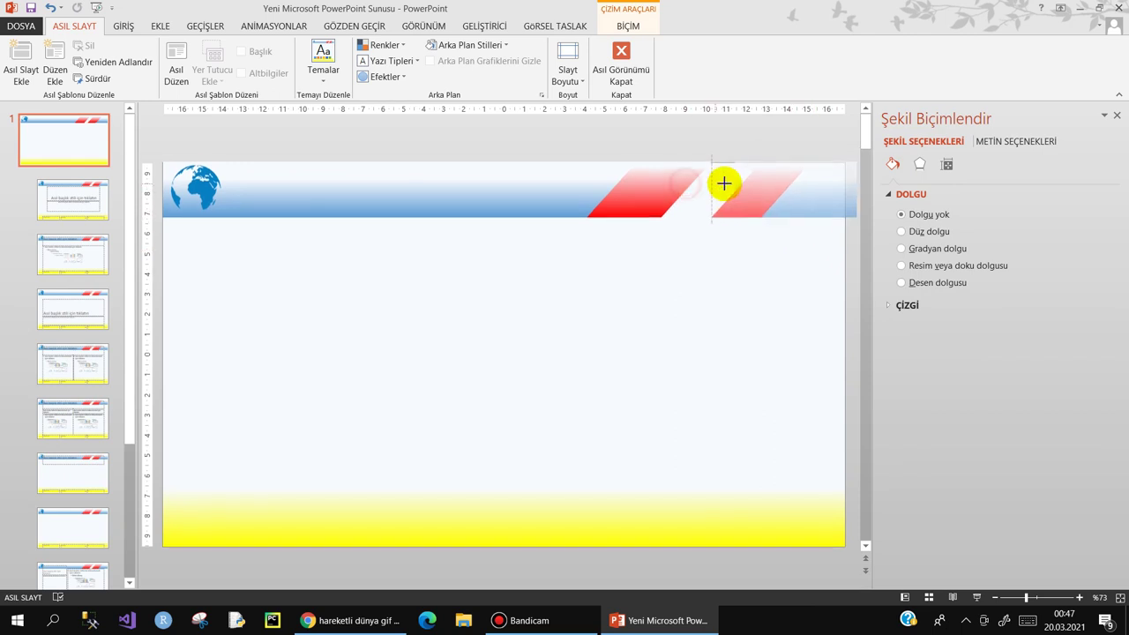
click(758, 263)
click(781, 189)
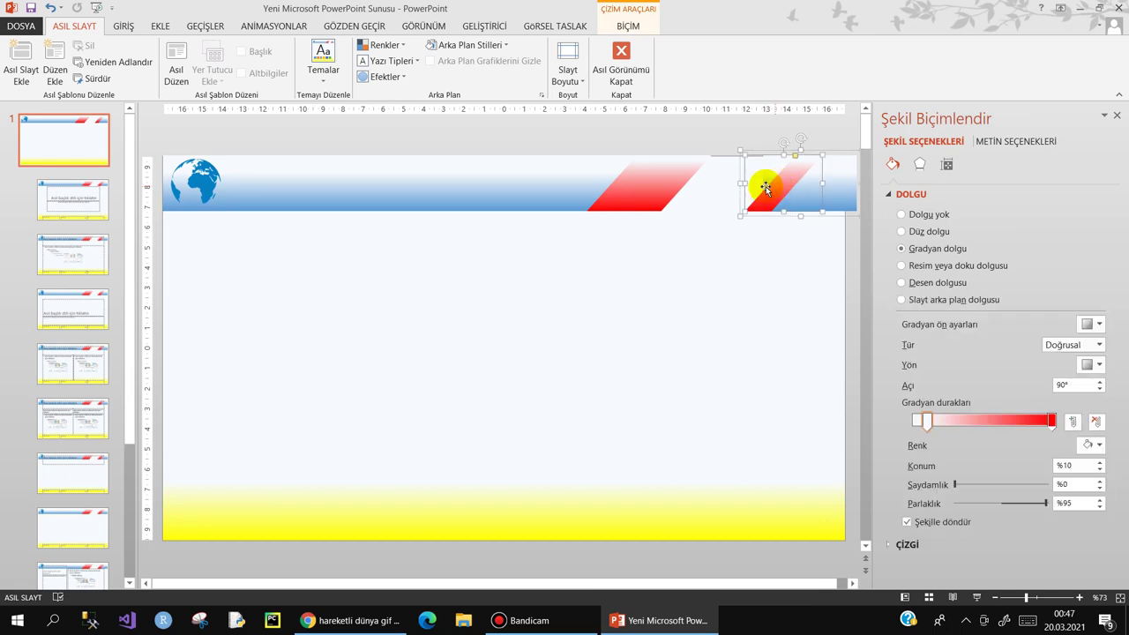
drag(797, 158, 763, 161)
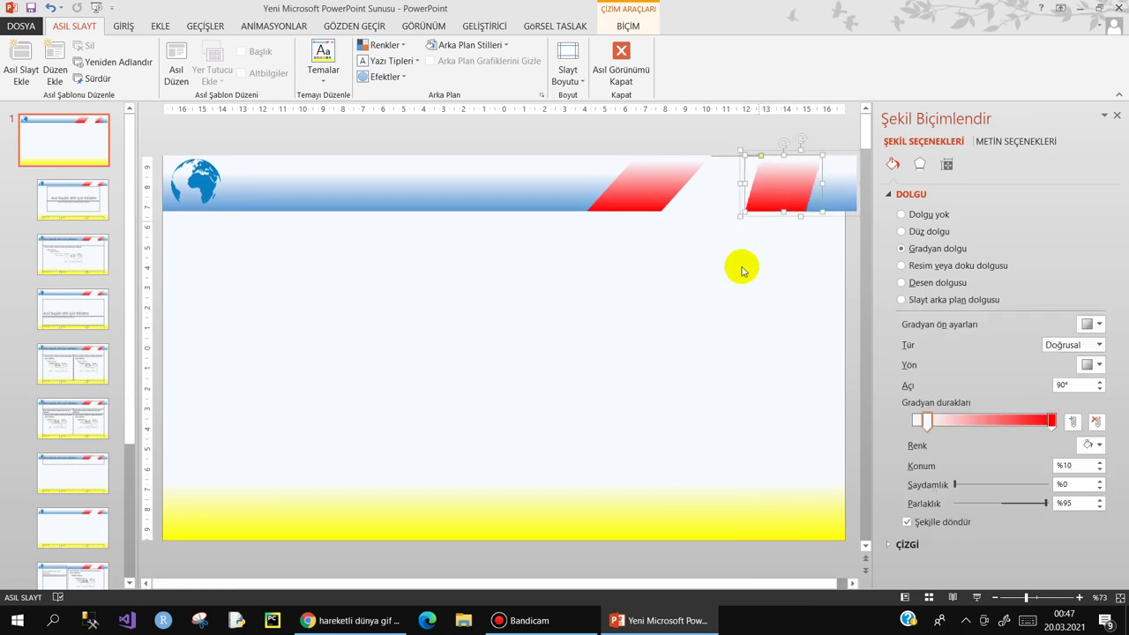
click(738, 272)
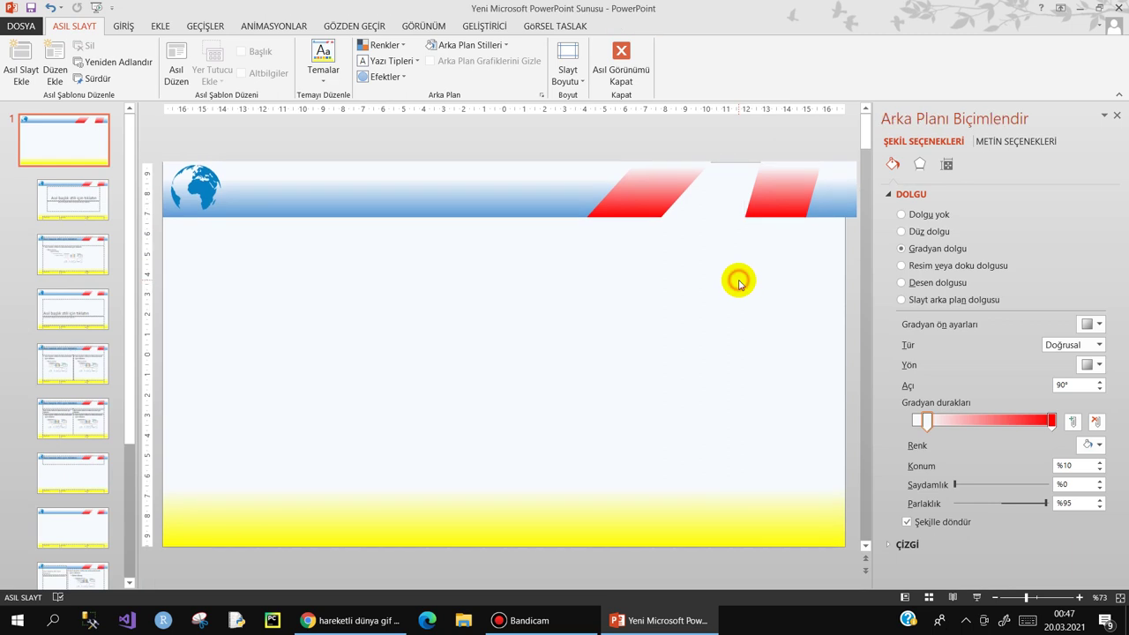
click(782, 204)
click(795, 167)
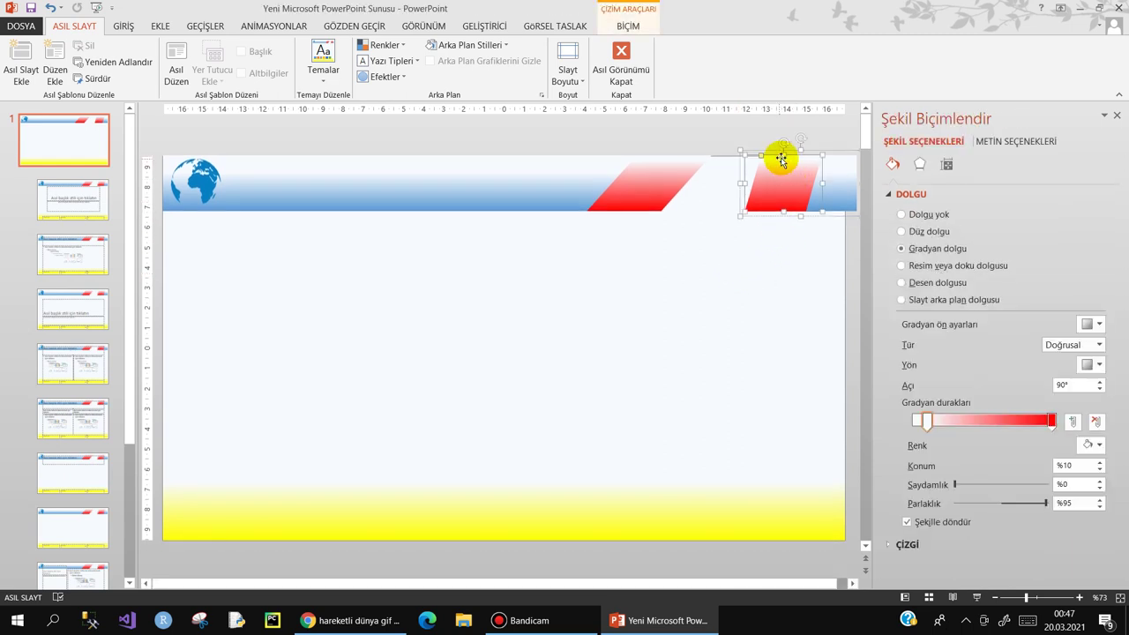
click(760, 257)
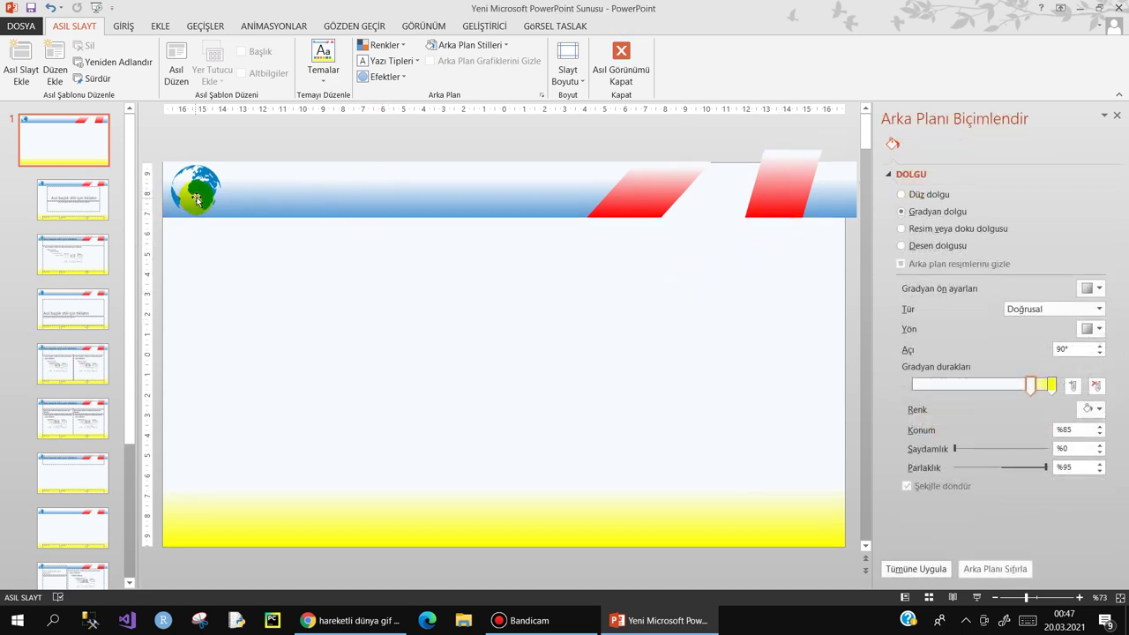
- Apply the İçeri Kaydır entrance to the header group and preview it in the Animation Pane
click(267, 189)
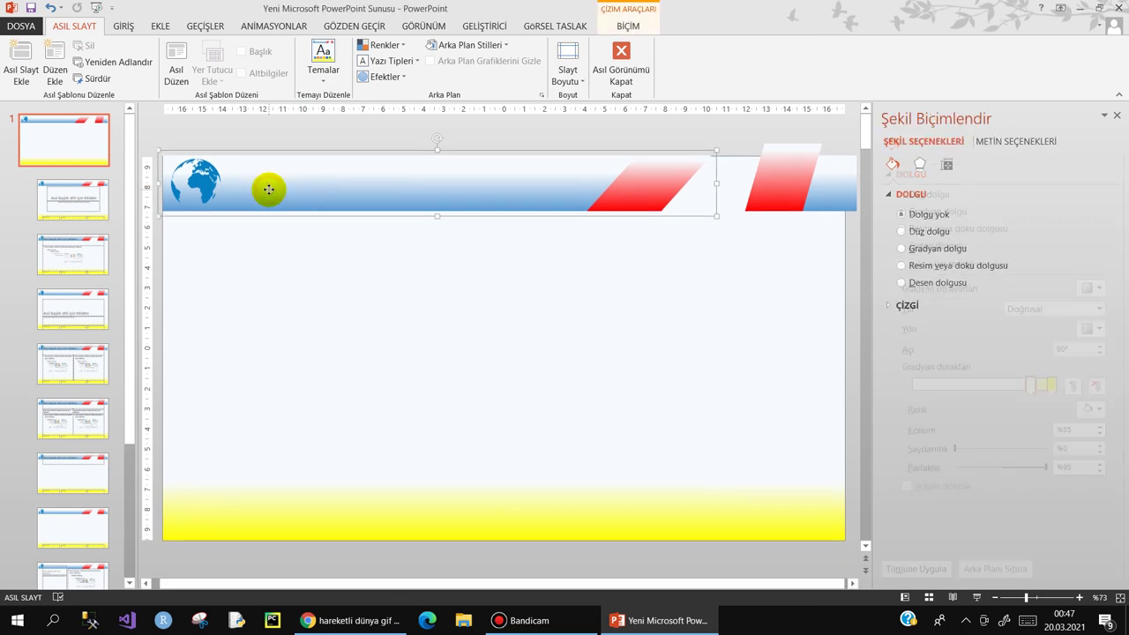
right_click(404, 177)
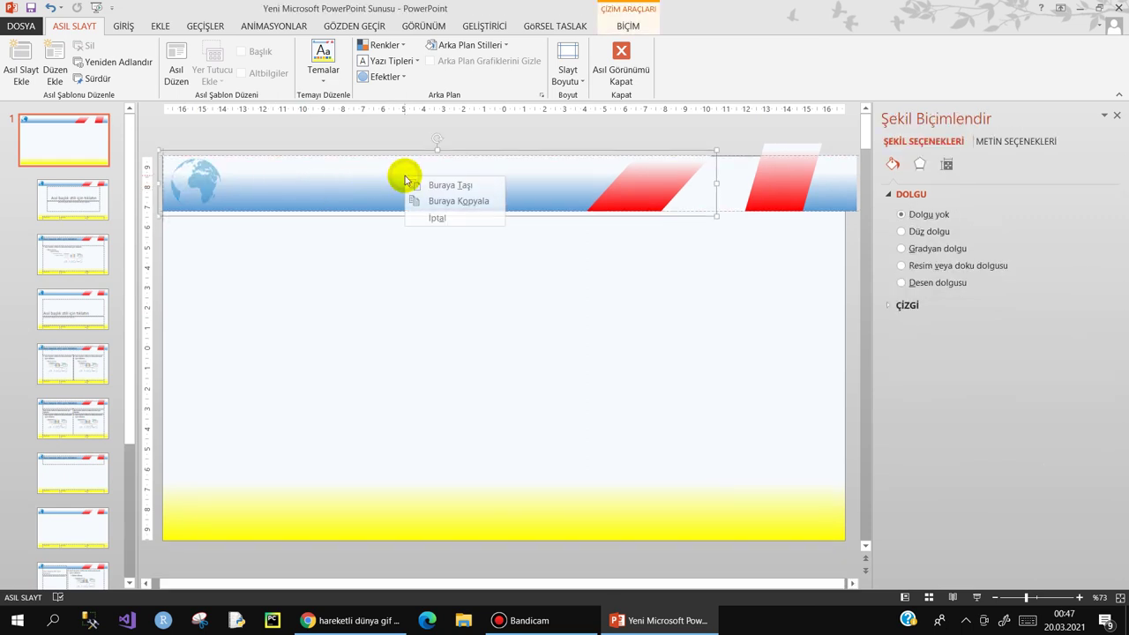
click(337, 167)
click(273, 24)
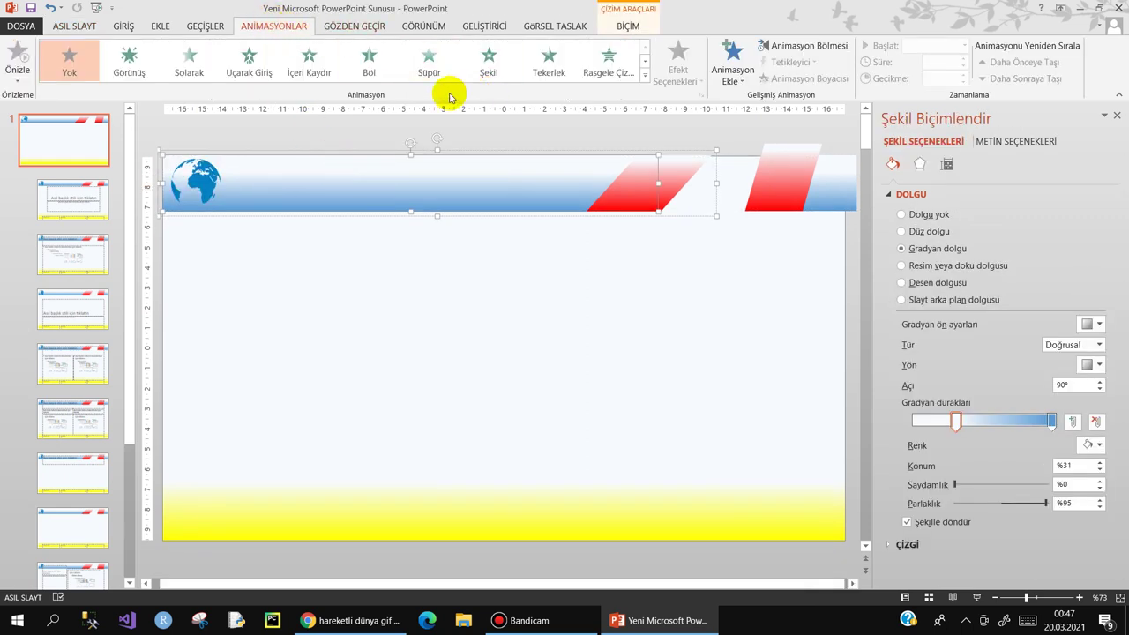
click(309, 68)
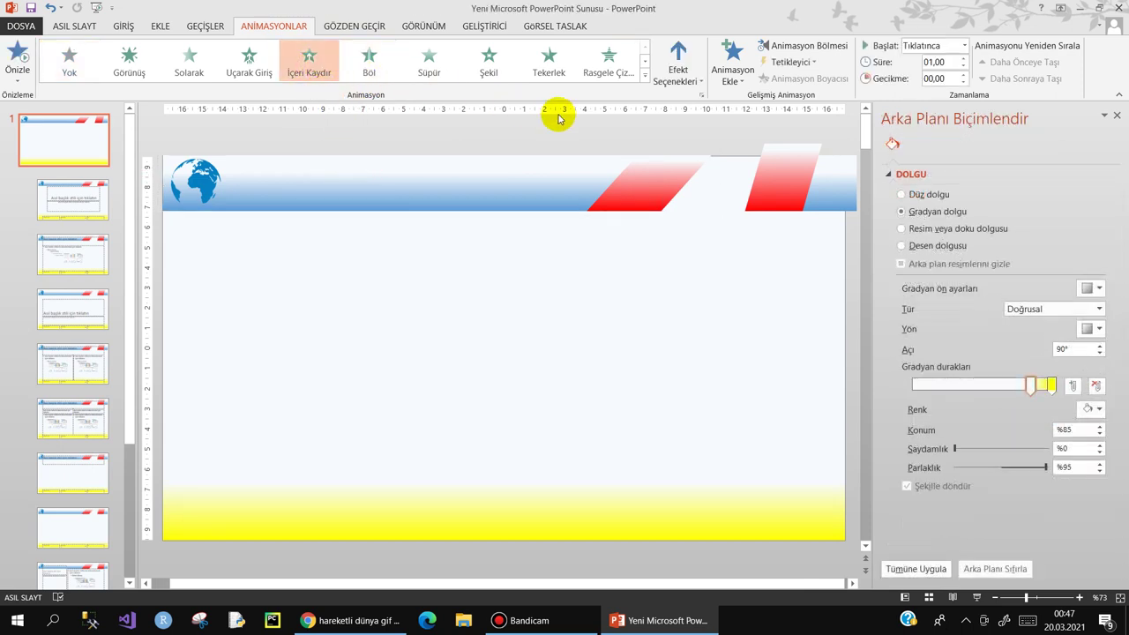
click(794, 47)
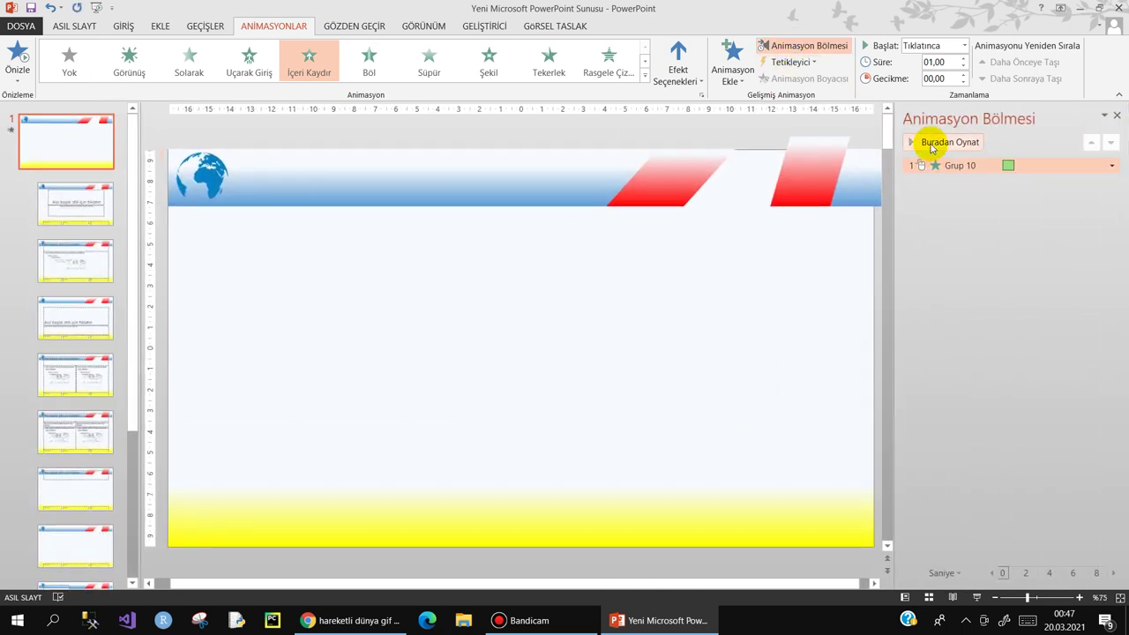
click(933, 142)
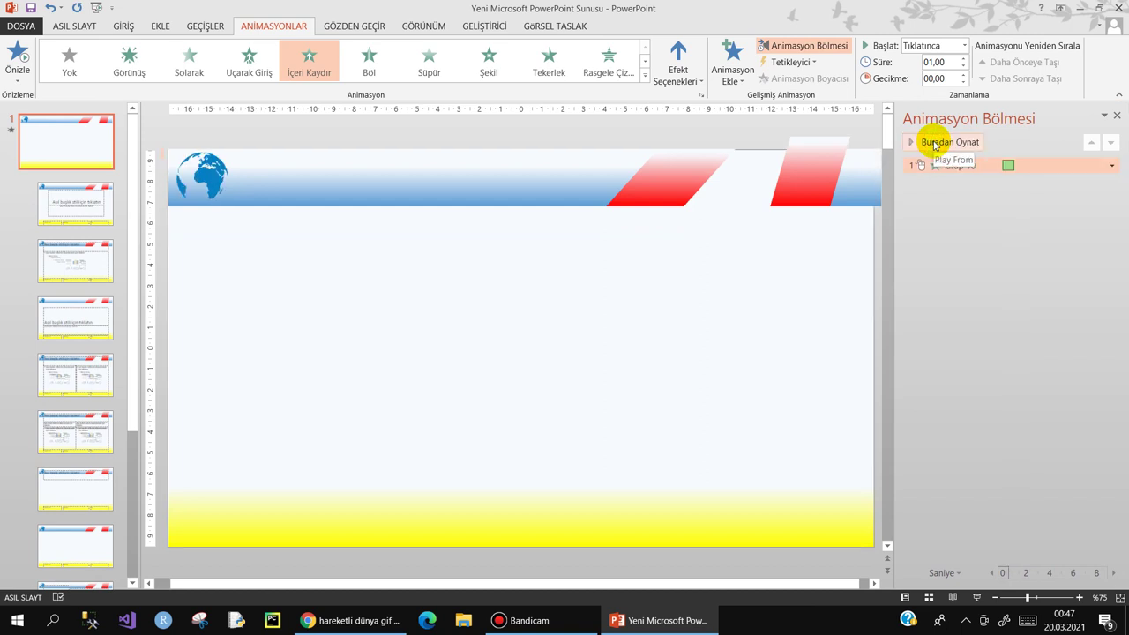
click(934, 144)
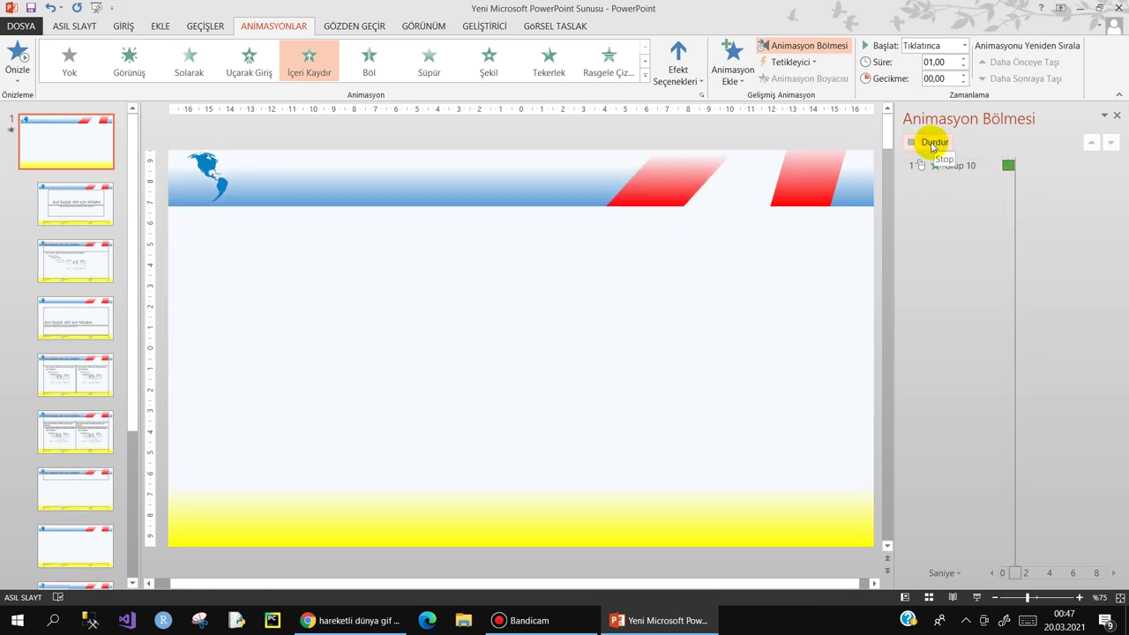
- Change the header entrance to Fly In from the left and replay the preview
click(697, 82)
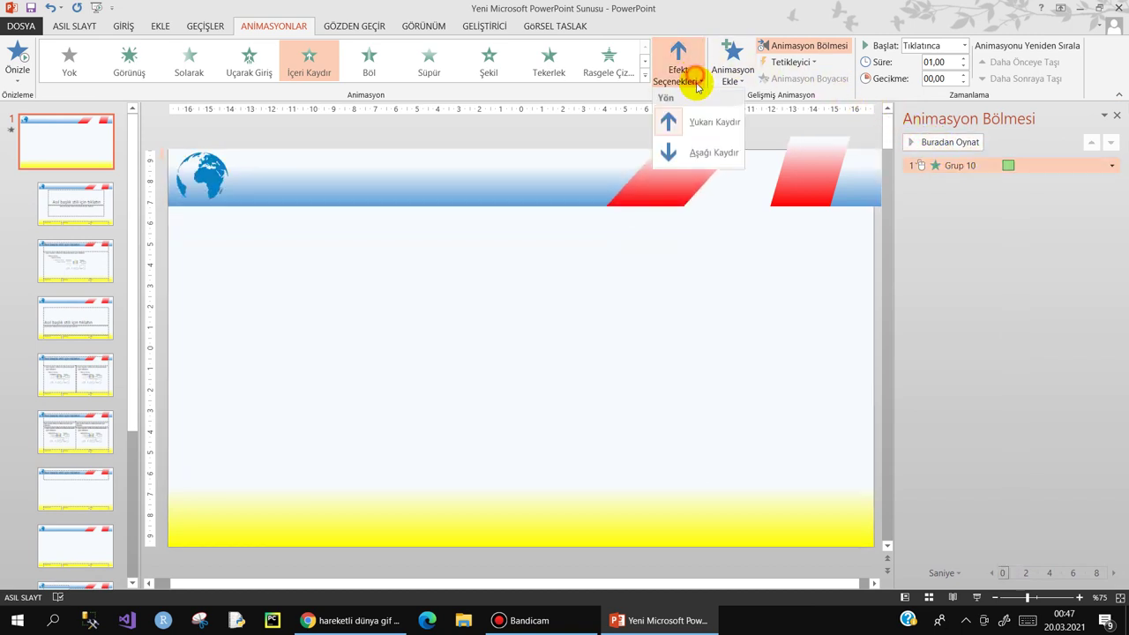
click(250, 62)
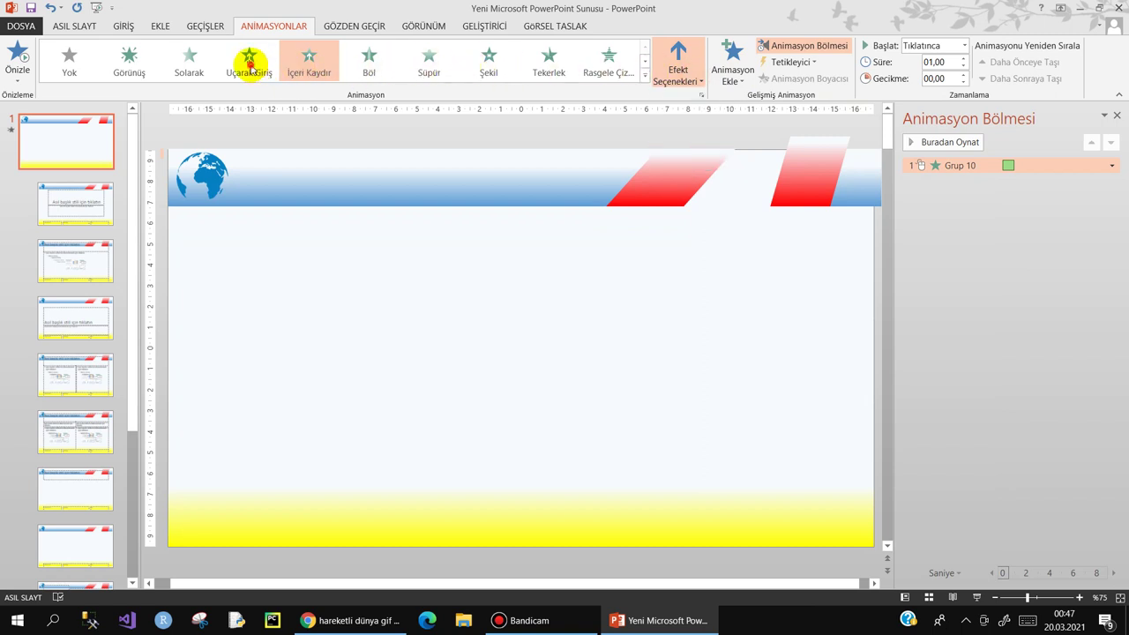
click(681, 78)
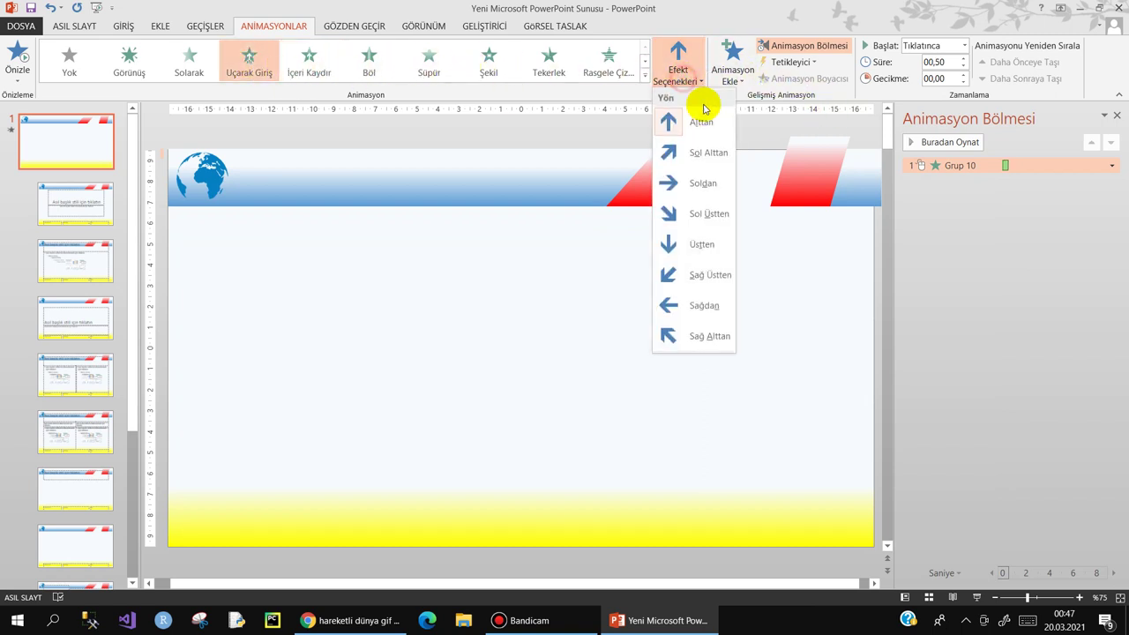
click(672, 182)
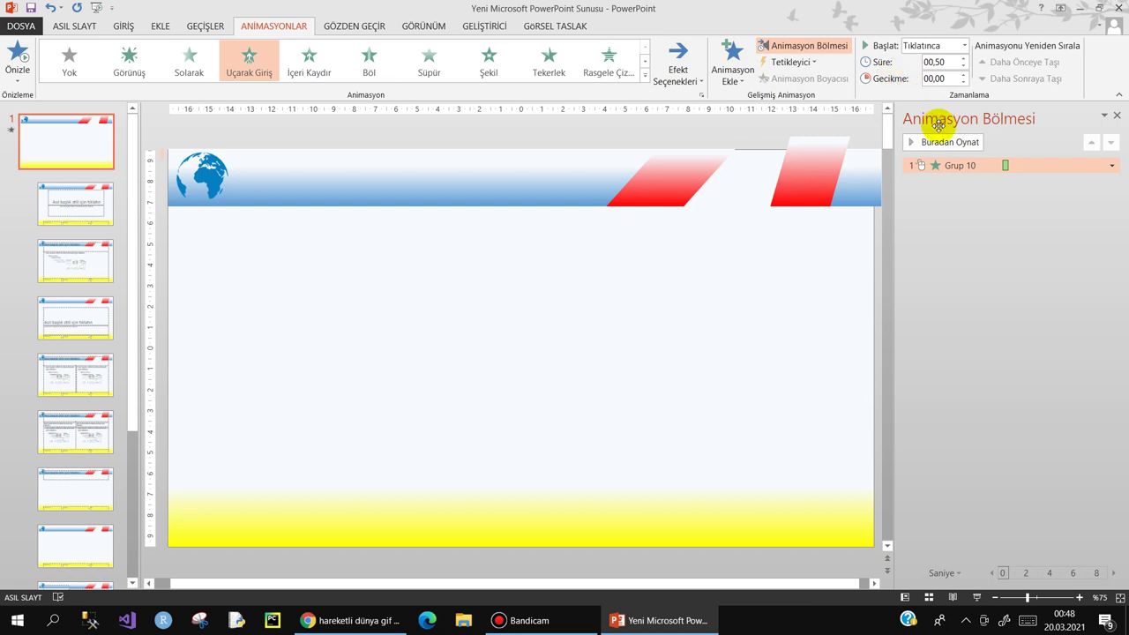
click(965, 144)
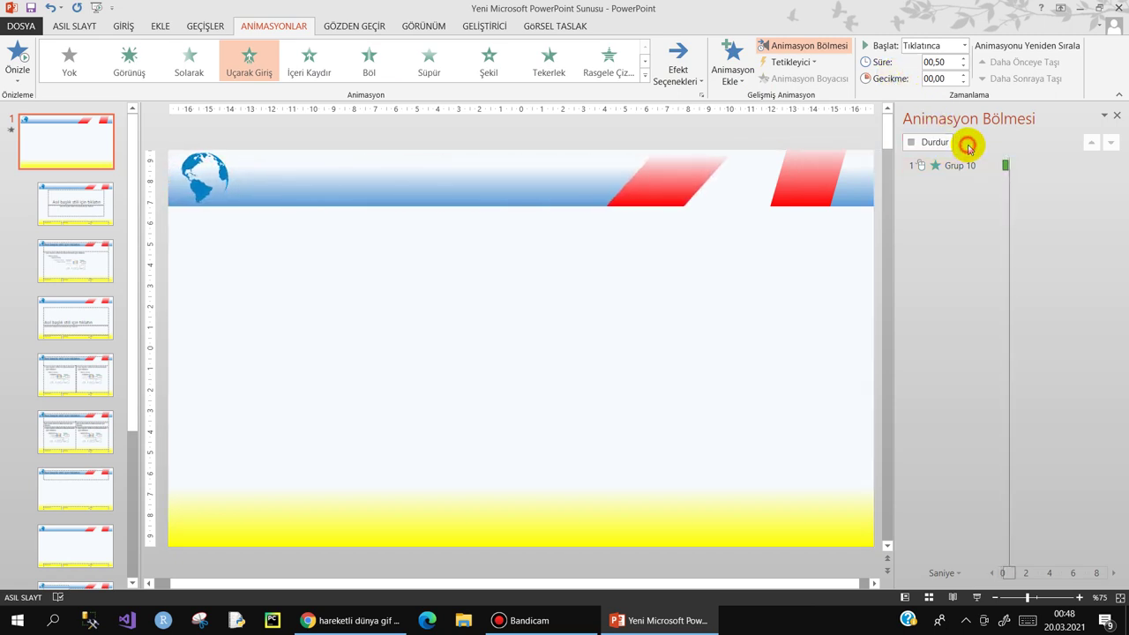
click(967, 145)
click(968, 146)
click(818, 180)
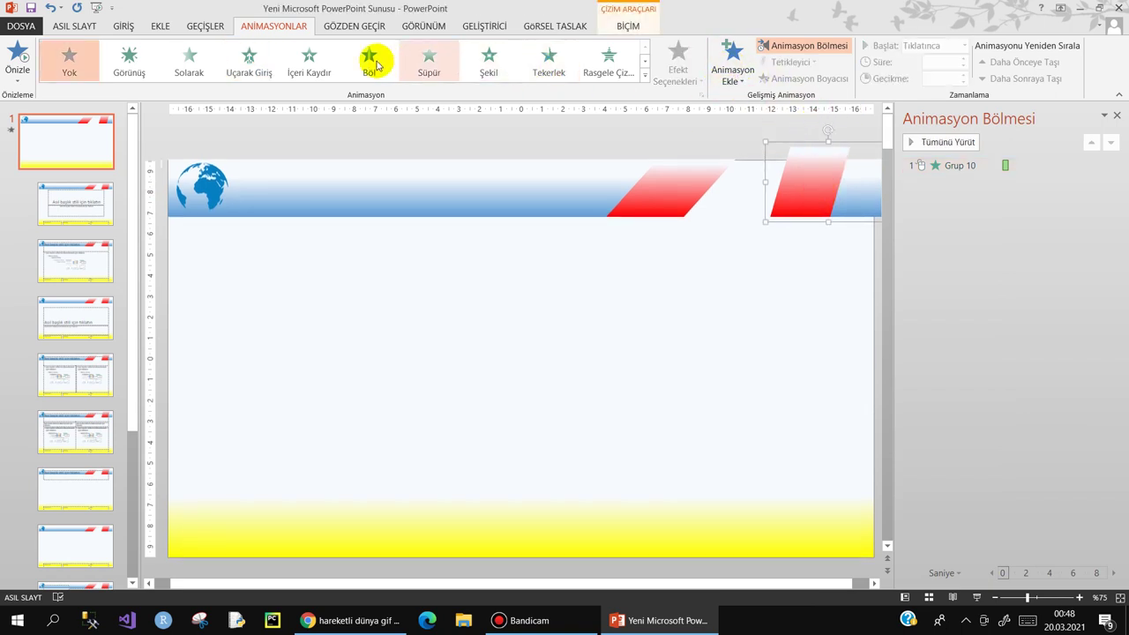
- Give the right red stripe a Fly In entrance from the right
click(307, 77)
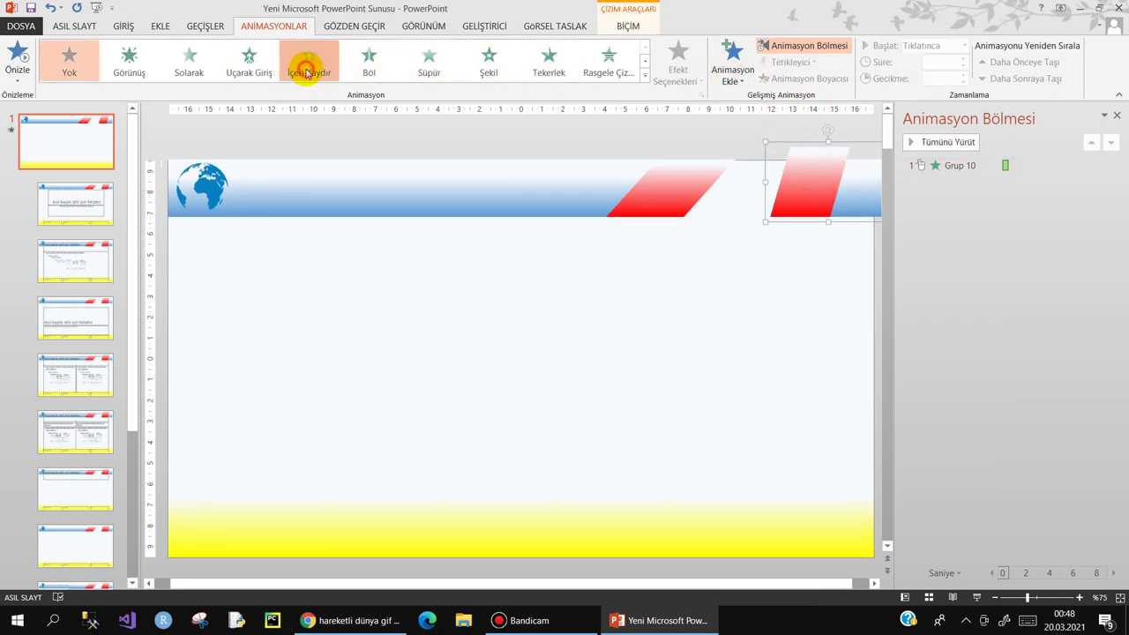
click(702, 80)
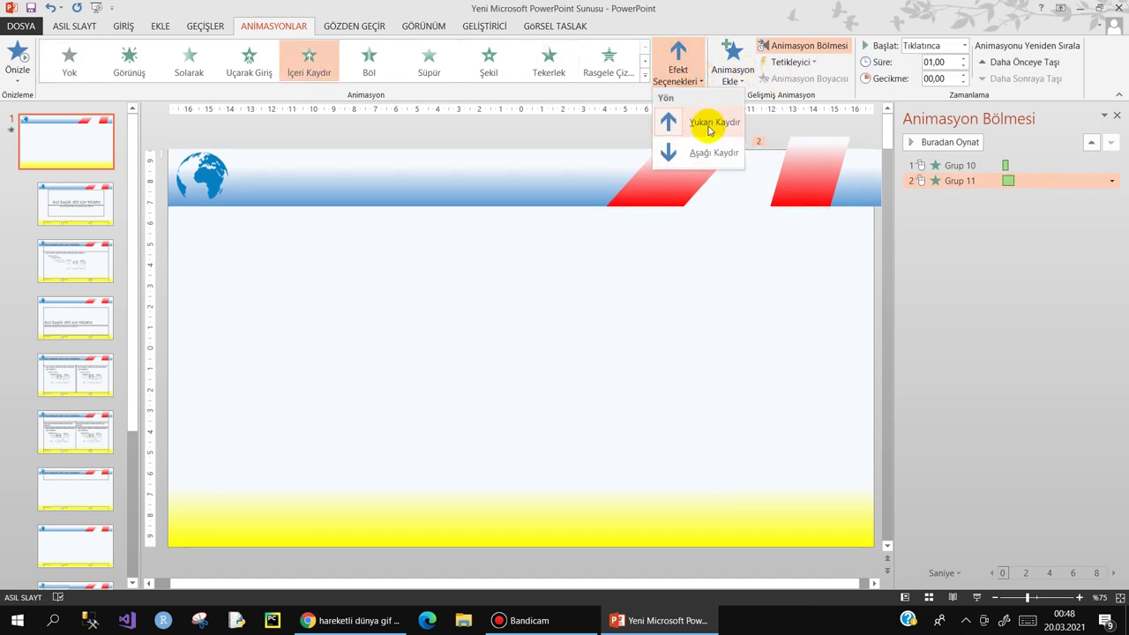
click(250, 77)
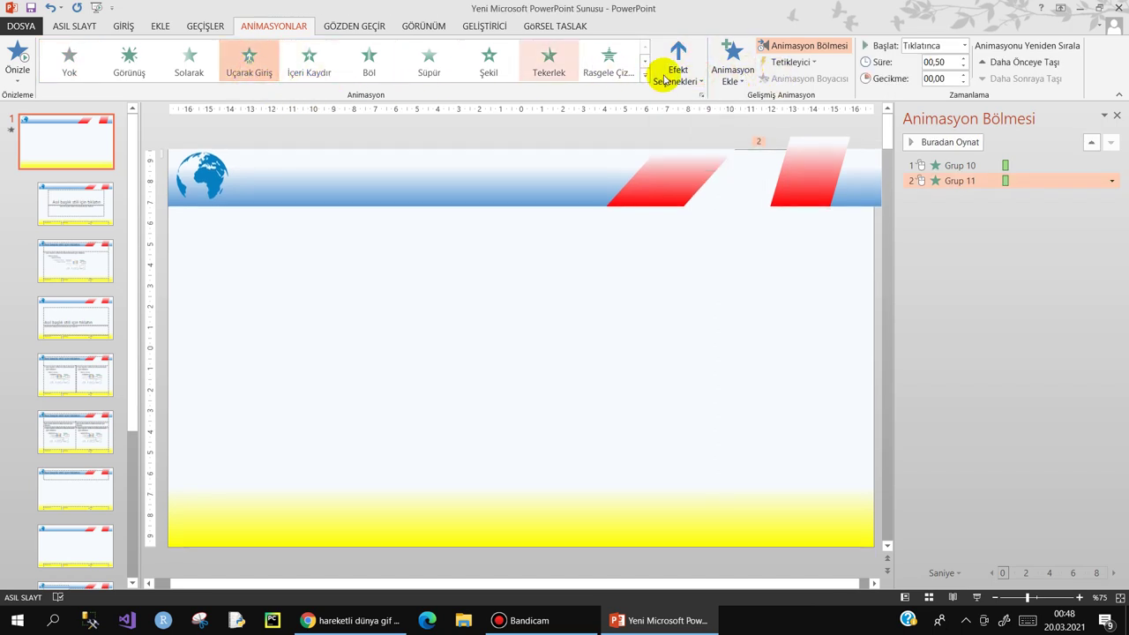
click(692, 75)
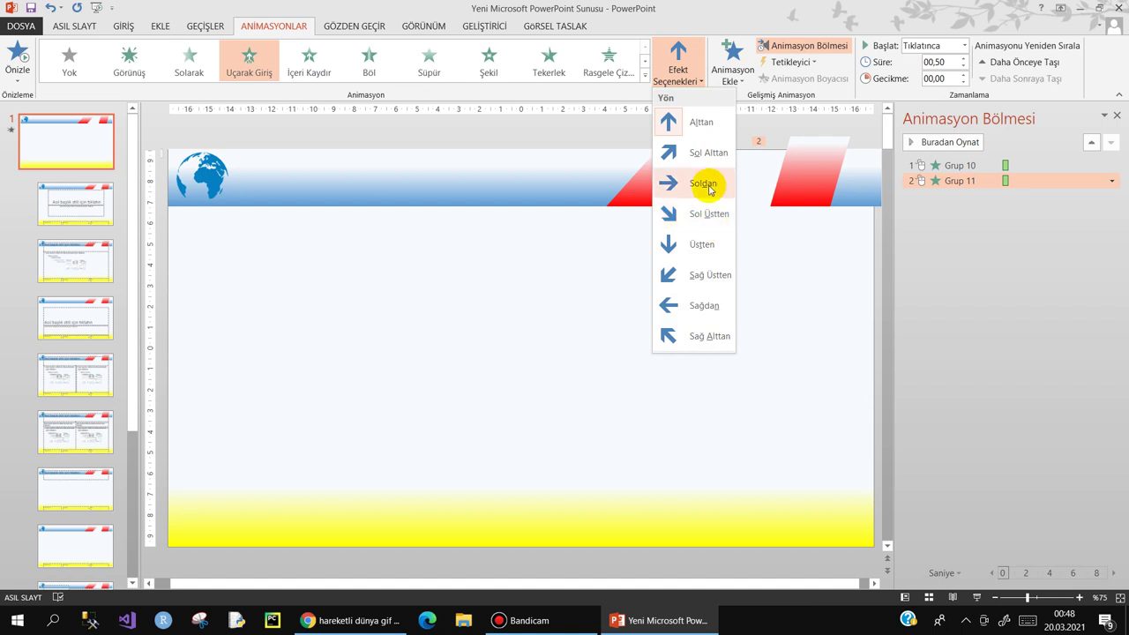
click(697, 305)
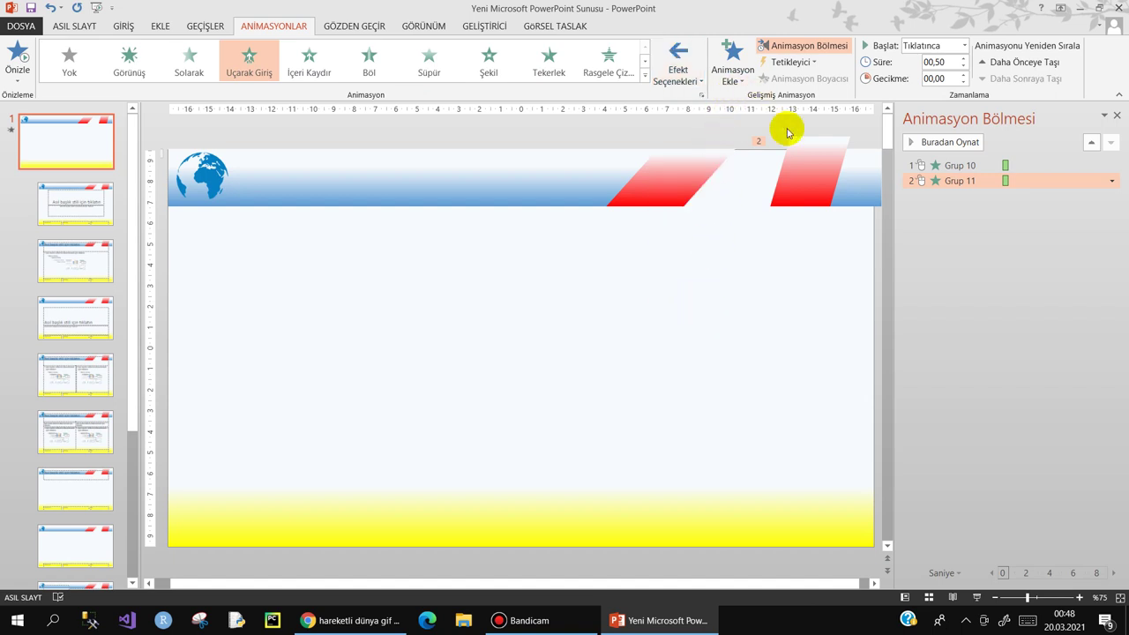
- Set both Grup 10 and Grup 11 to start After Previous
click(921, 165)
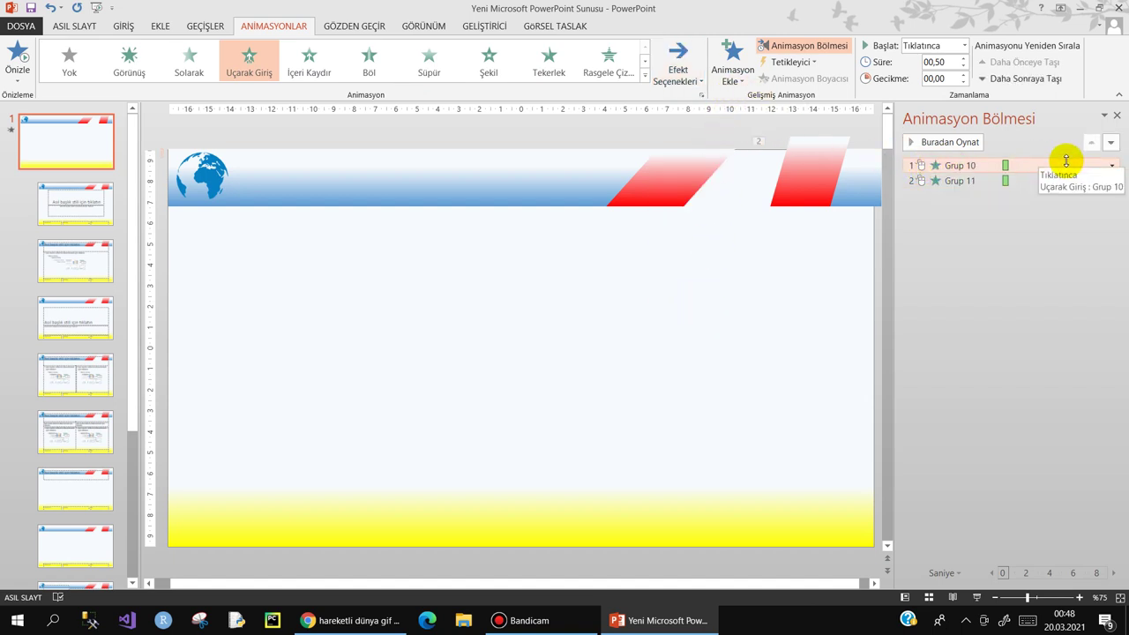
click(1111, 166)
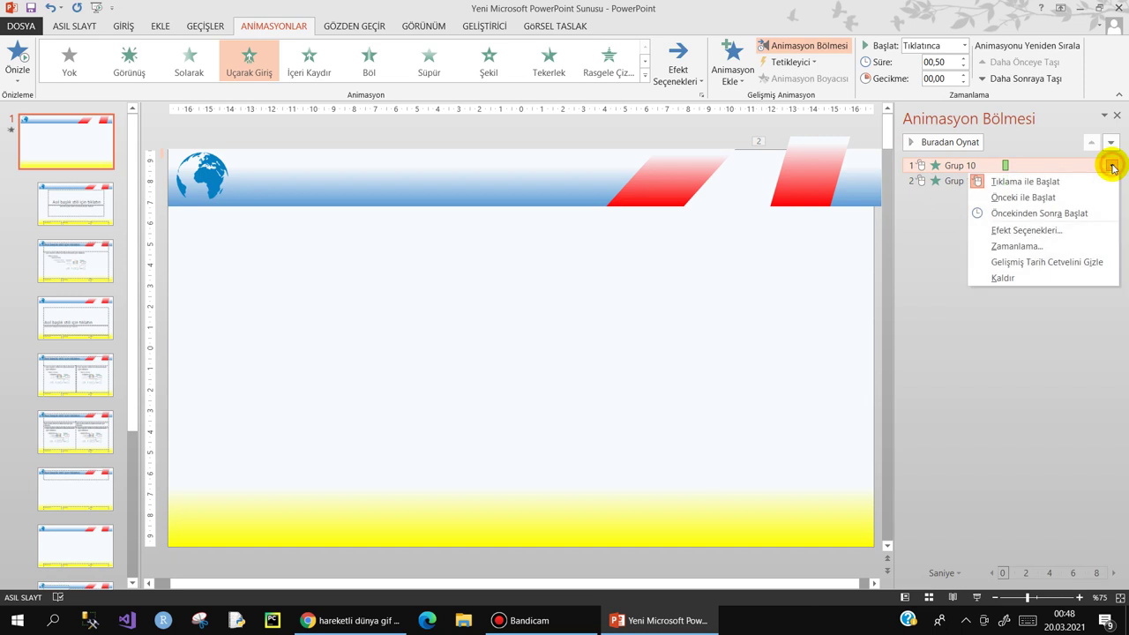
click(1024, 213)
click(961, 183)
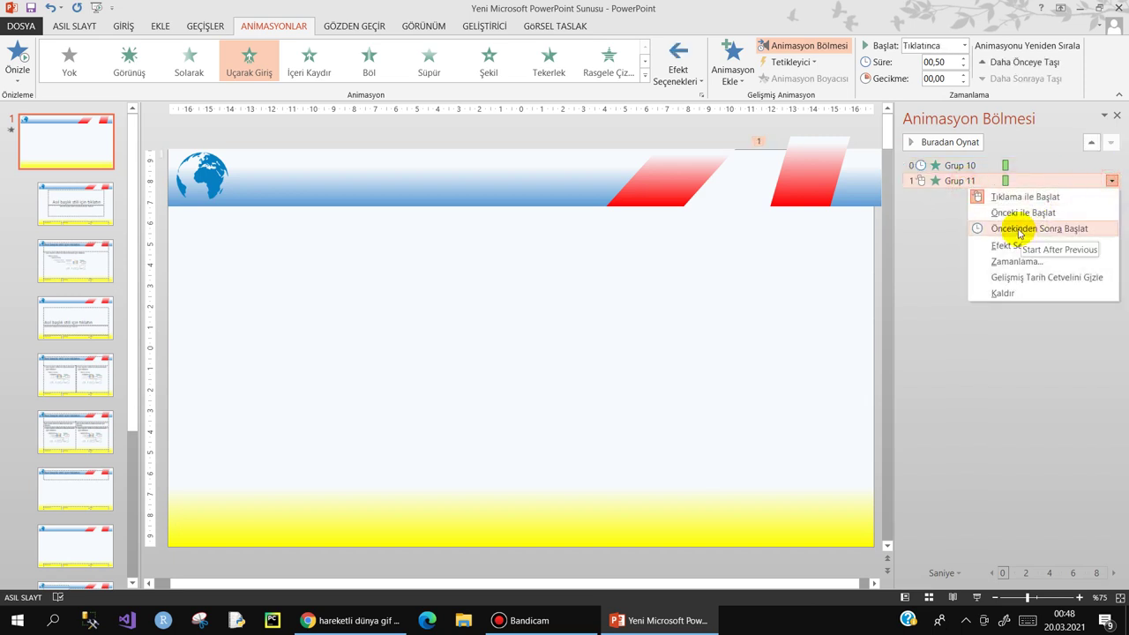
click(1005, 229)
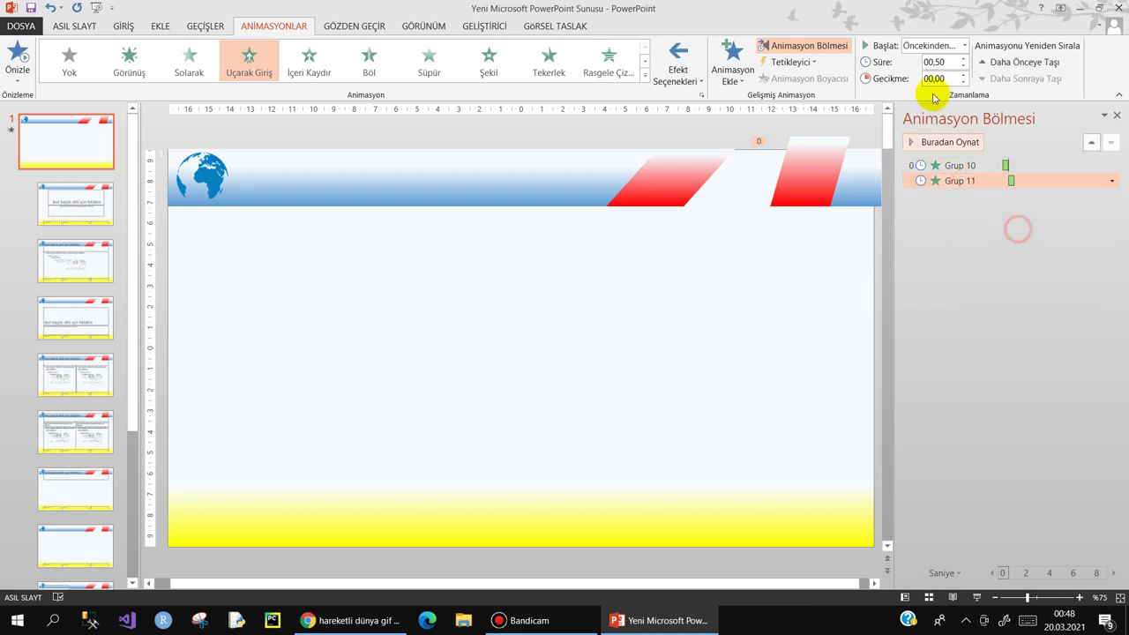
click(941, 165)
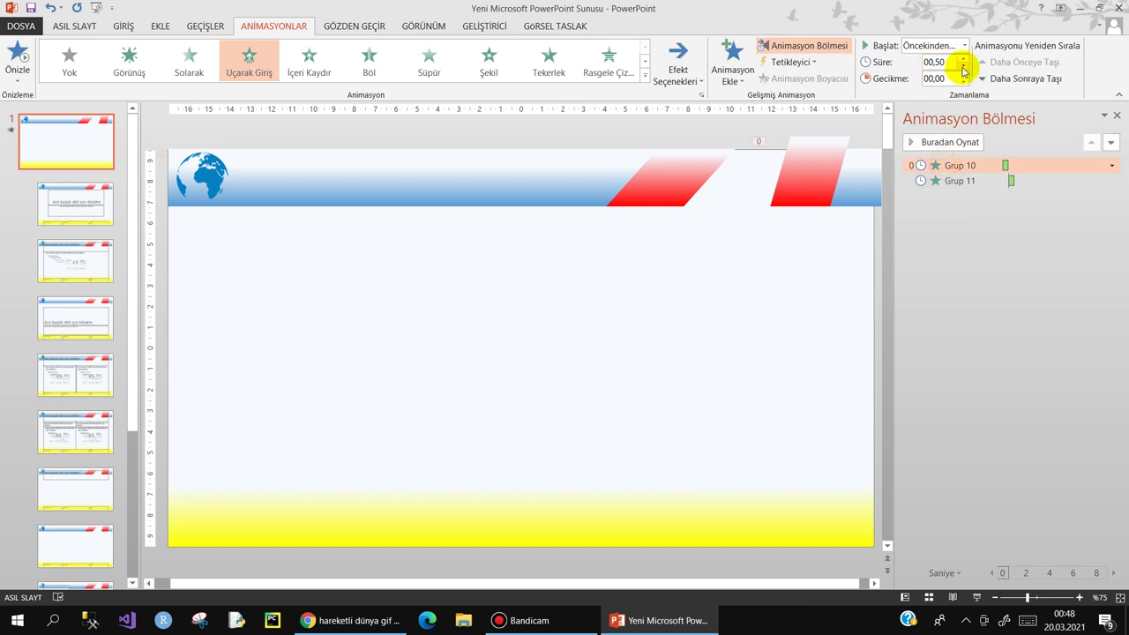
click(954, 181)
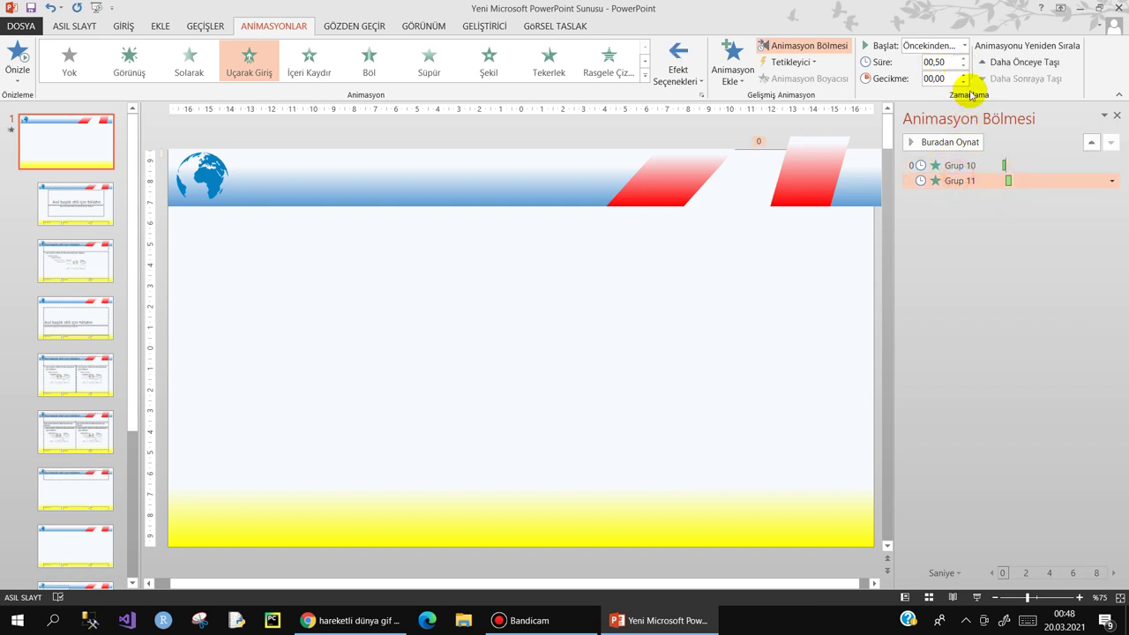
click(954, 183)
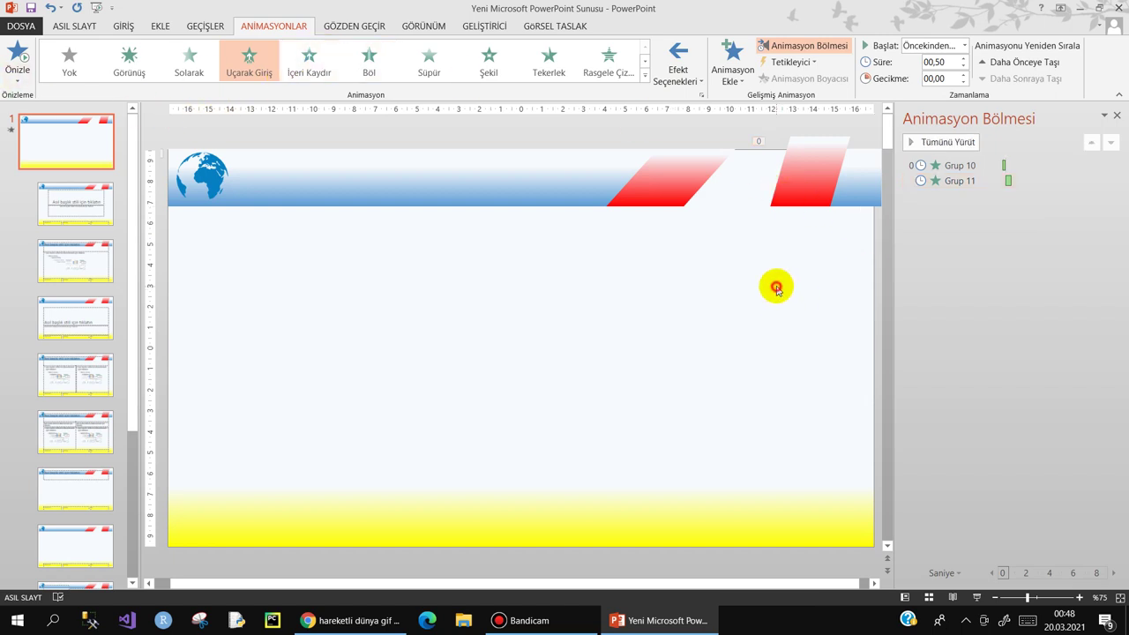
- Preview the slide's animation sequence, stopping and replaying it
click(940, 142)
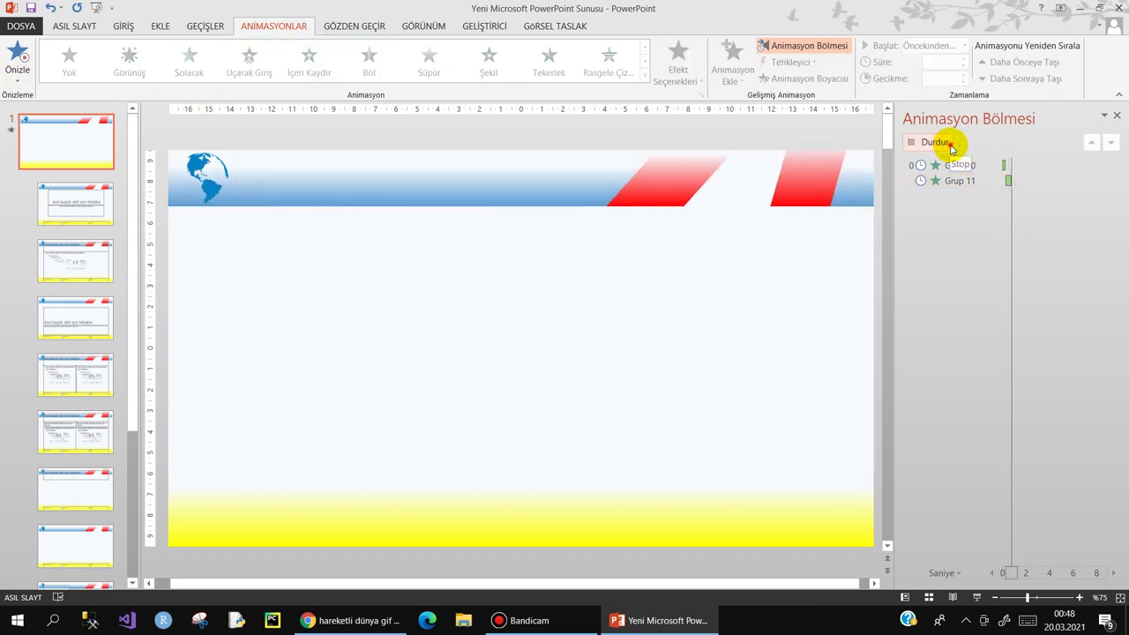
click(950, 143)
click(952, 147)
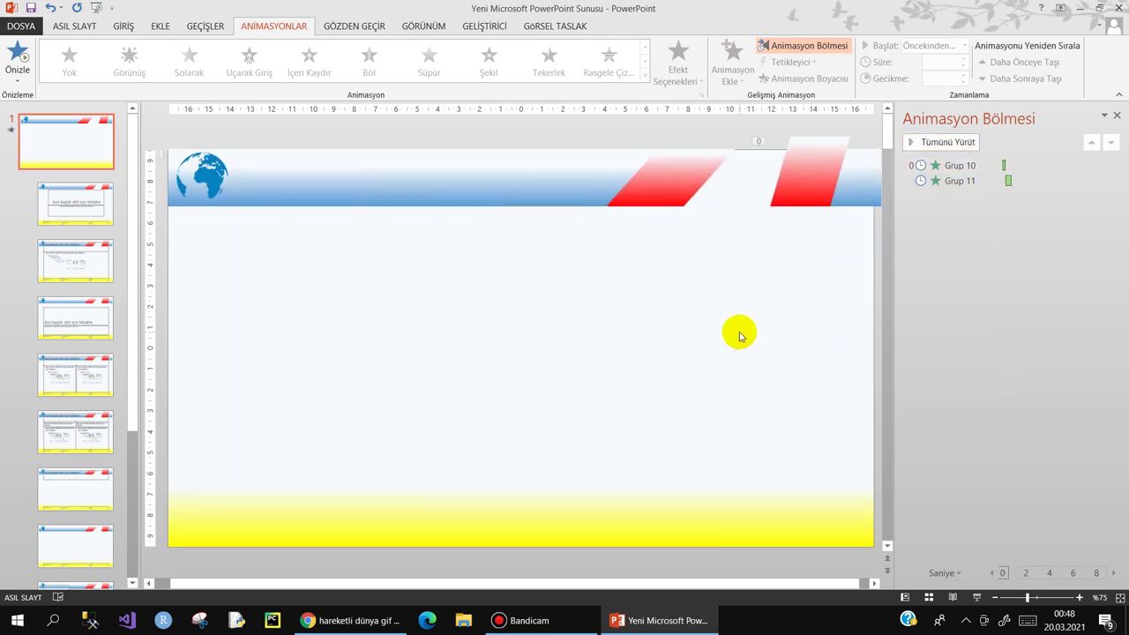
- Stretch the right red stripe taller and reposition it within the blue bar
click(807, 168)
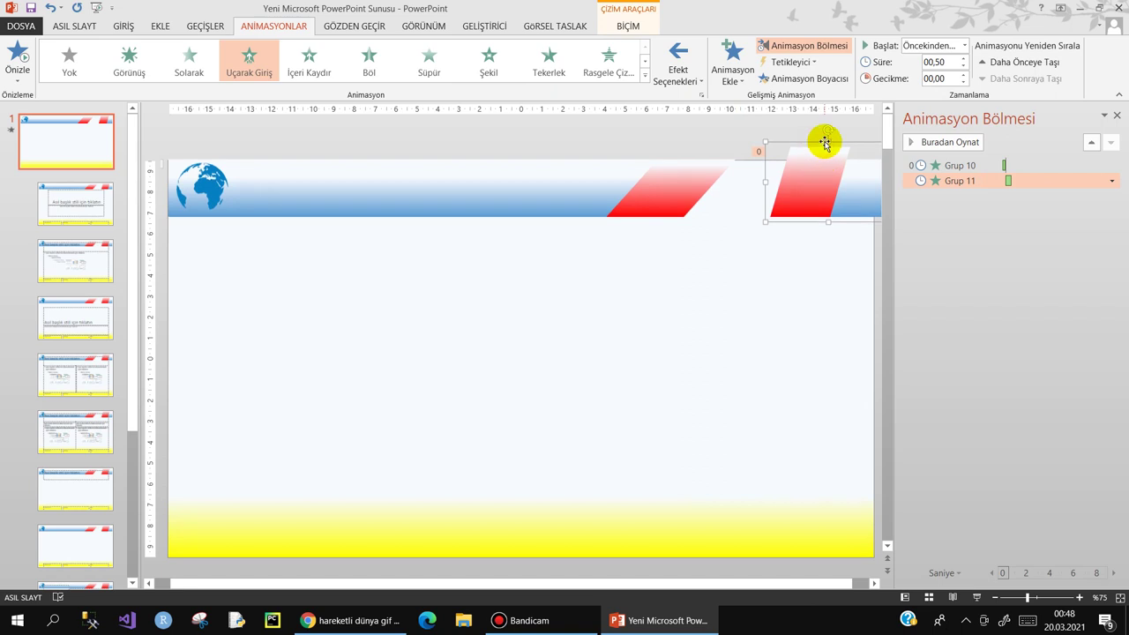
click(784, 267)
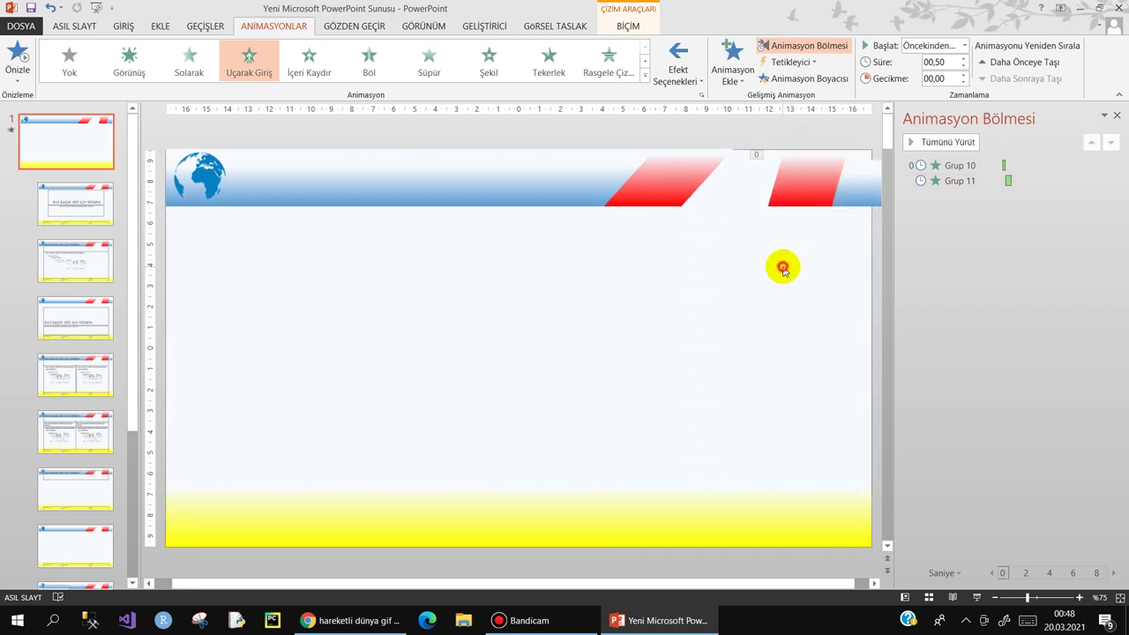
click(820, 193)
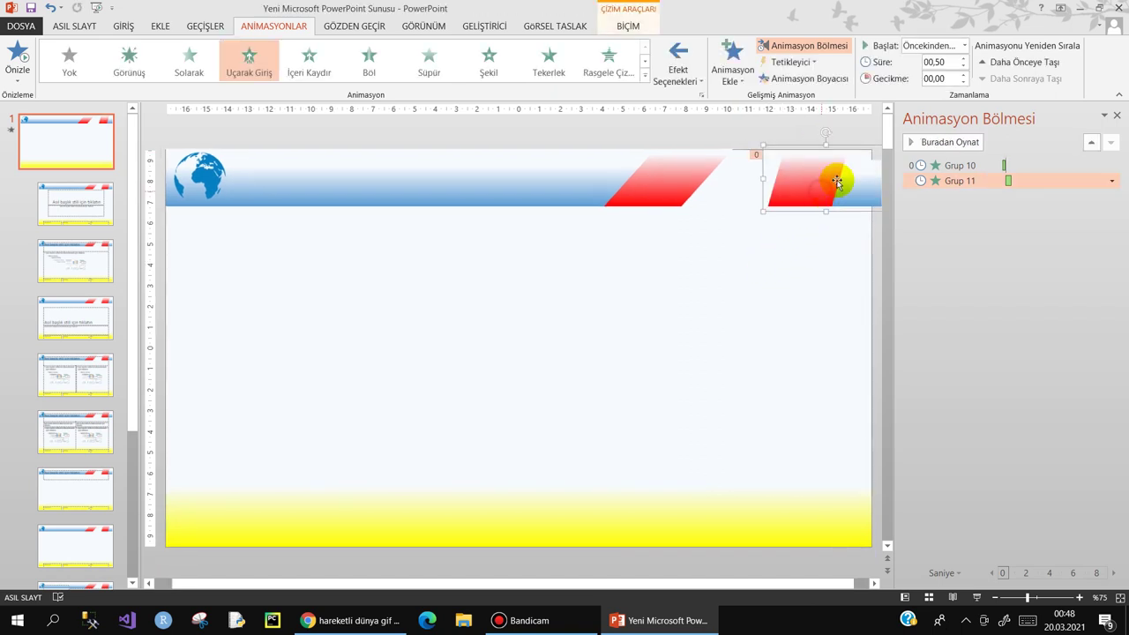
drag(827, 144, 835, 150)
click(837, 168)
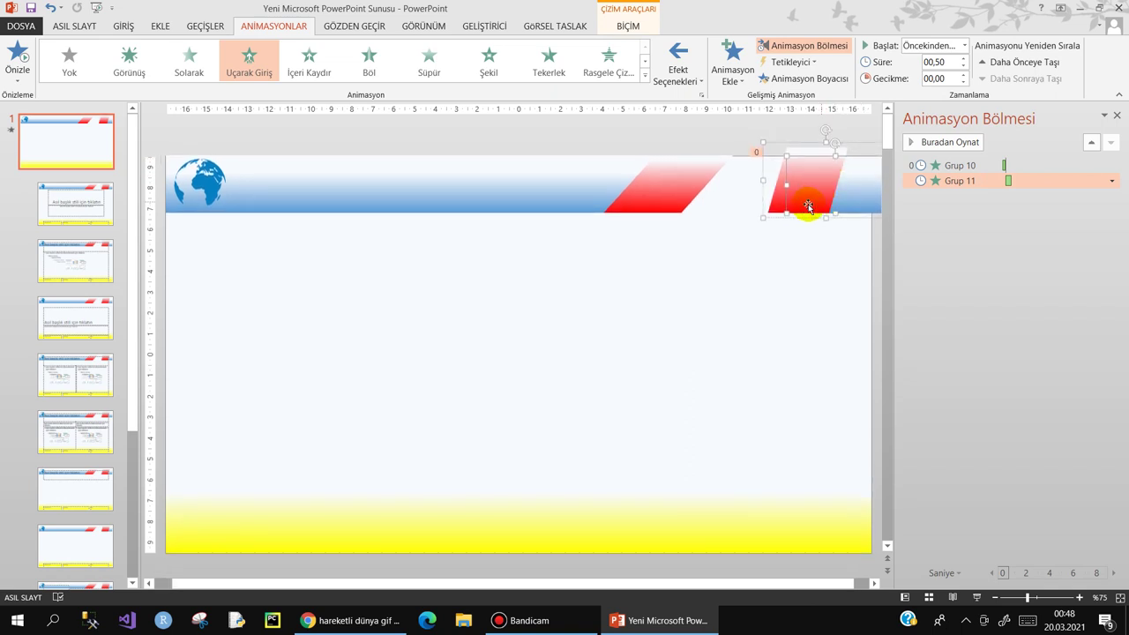
drag(777, 204, 815, 148)
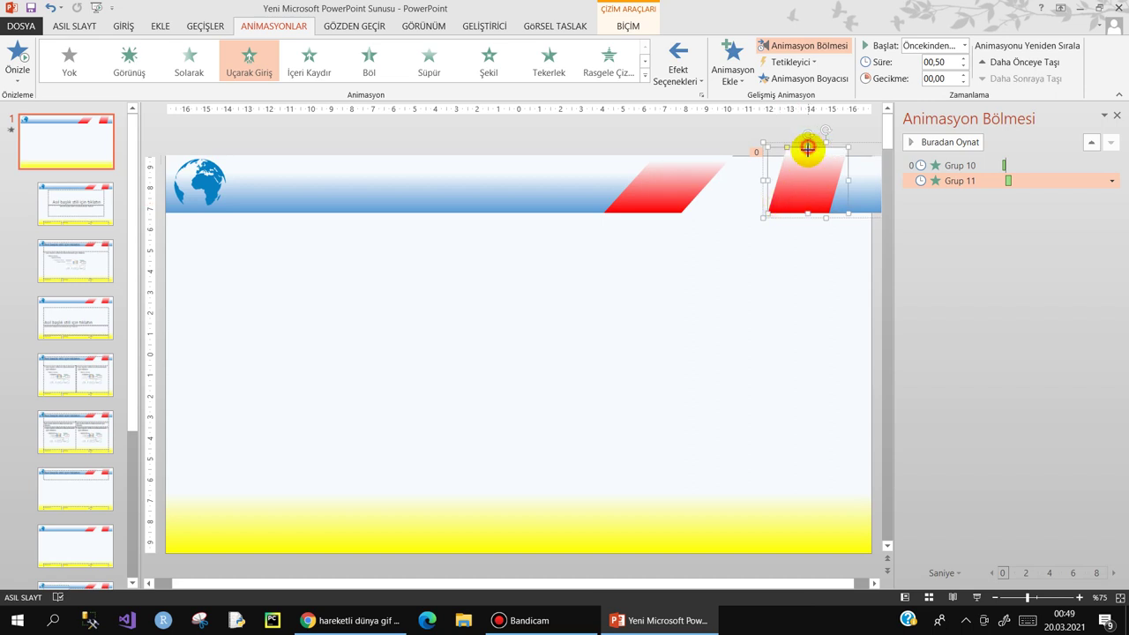
click(807, 229)
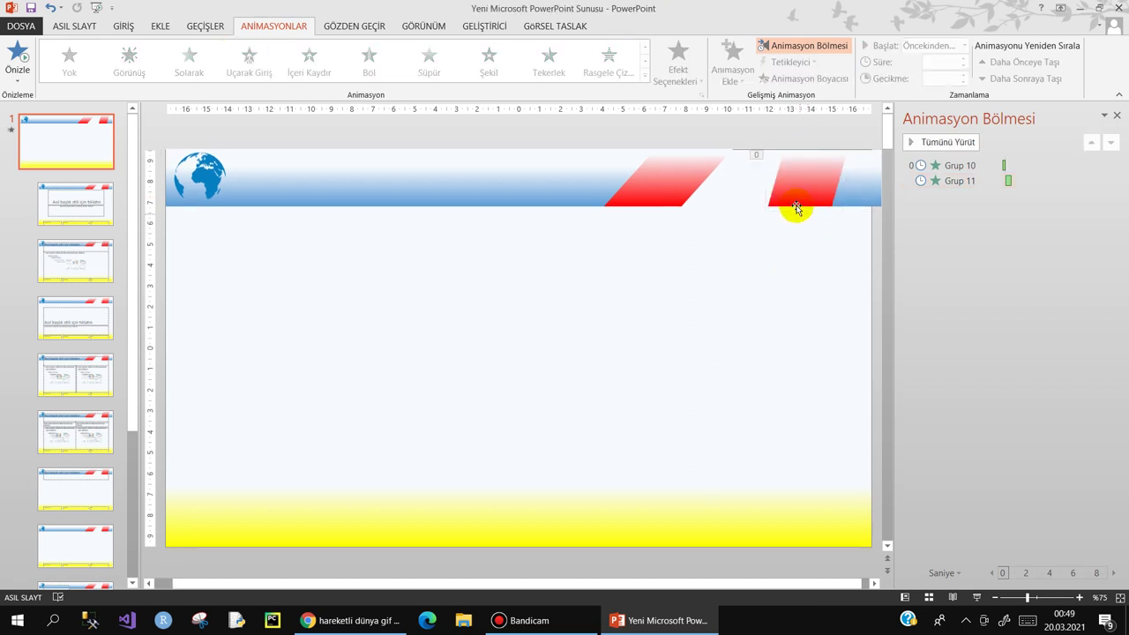
- Move Grup 11's red stripe left to sit just beside the first stripe
click(777, 201)
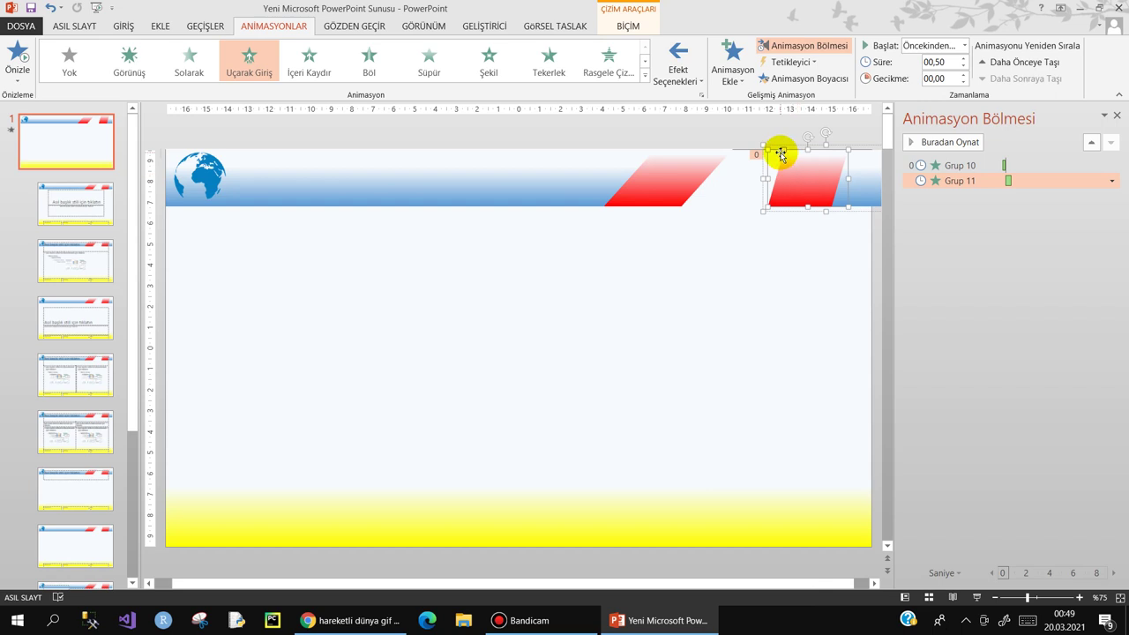
drag(784, 152, 792, 155)
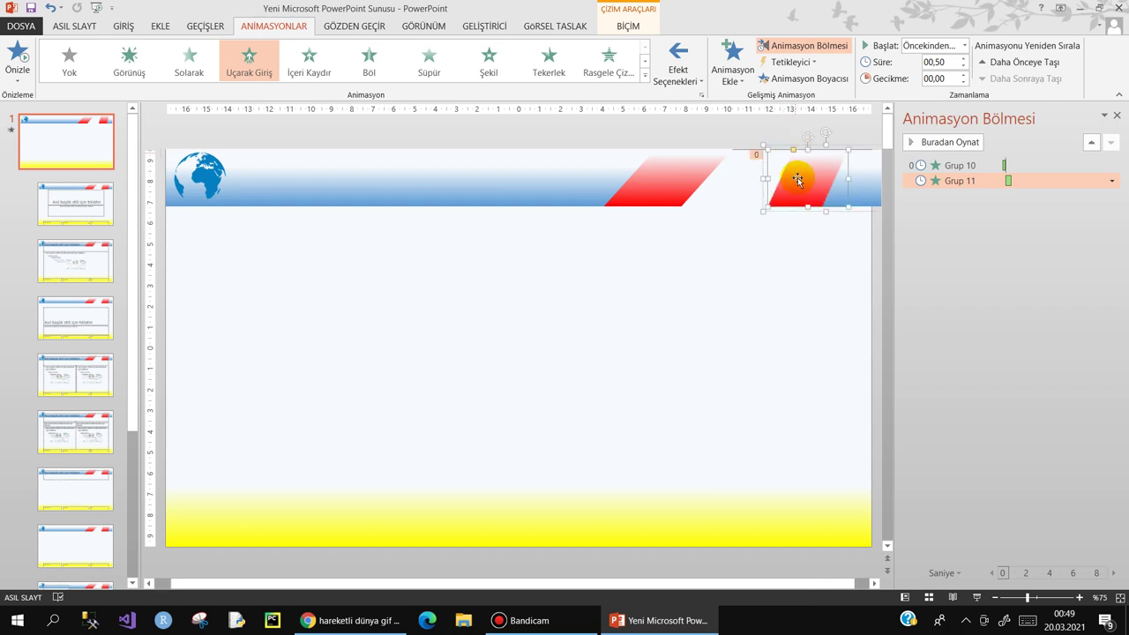
click(783, 258)
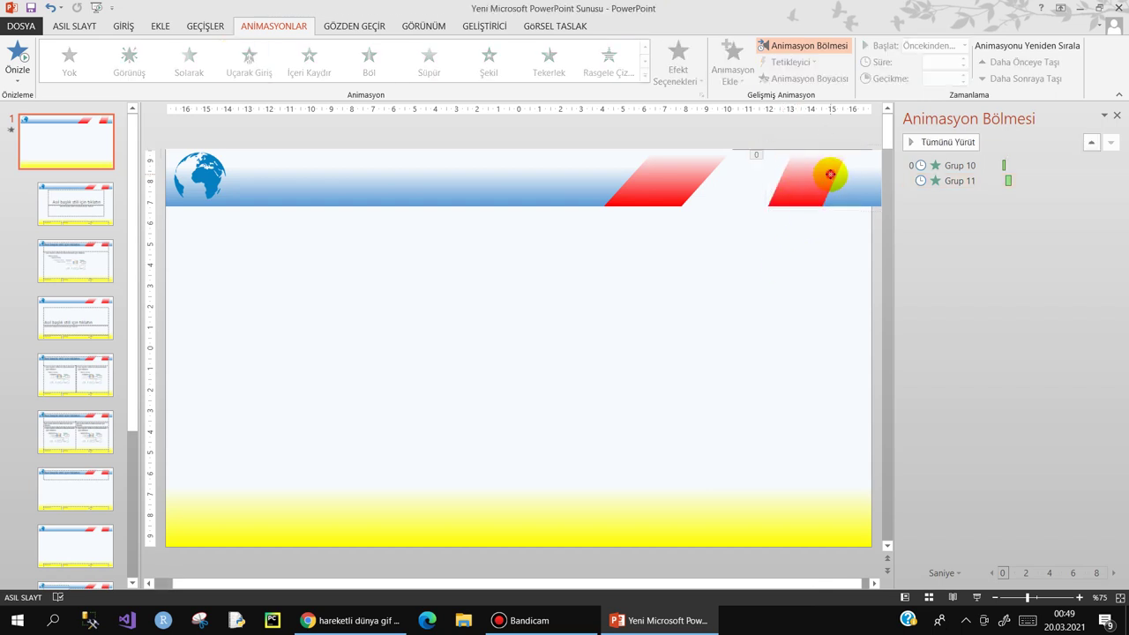
click(774, 179)
mouse_move(756, 176)
mouse_down()
mouse_move(723, 176)
mouse_move(750, 171)
mouse_move(746, 155)
mouse_up()
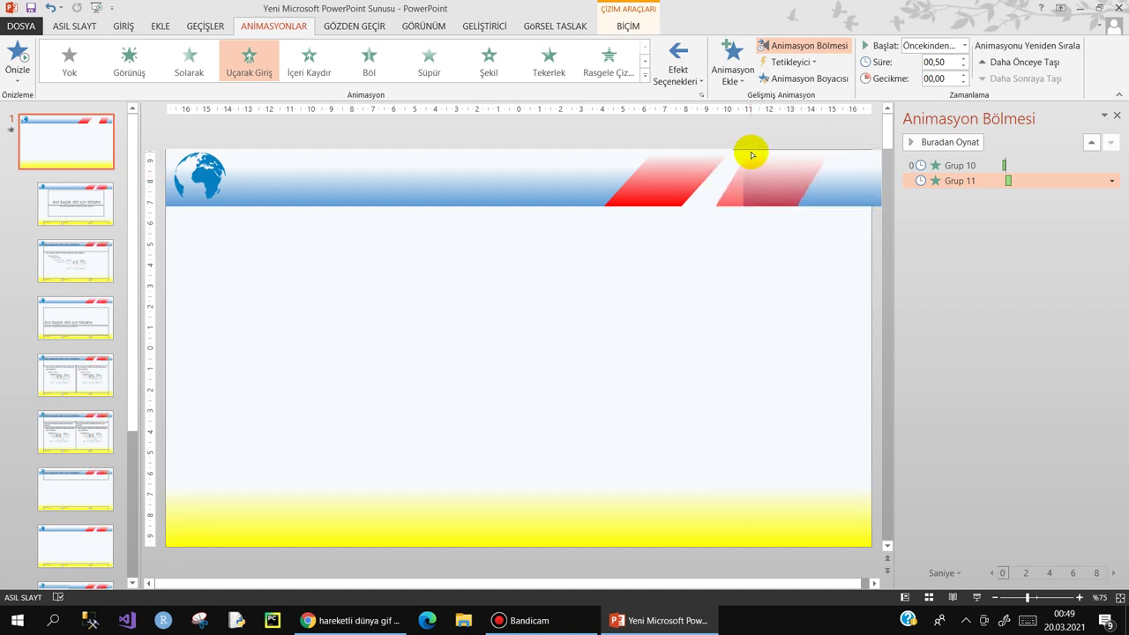
drag(760, 157, 763, 161)
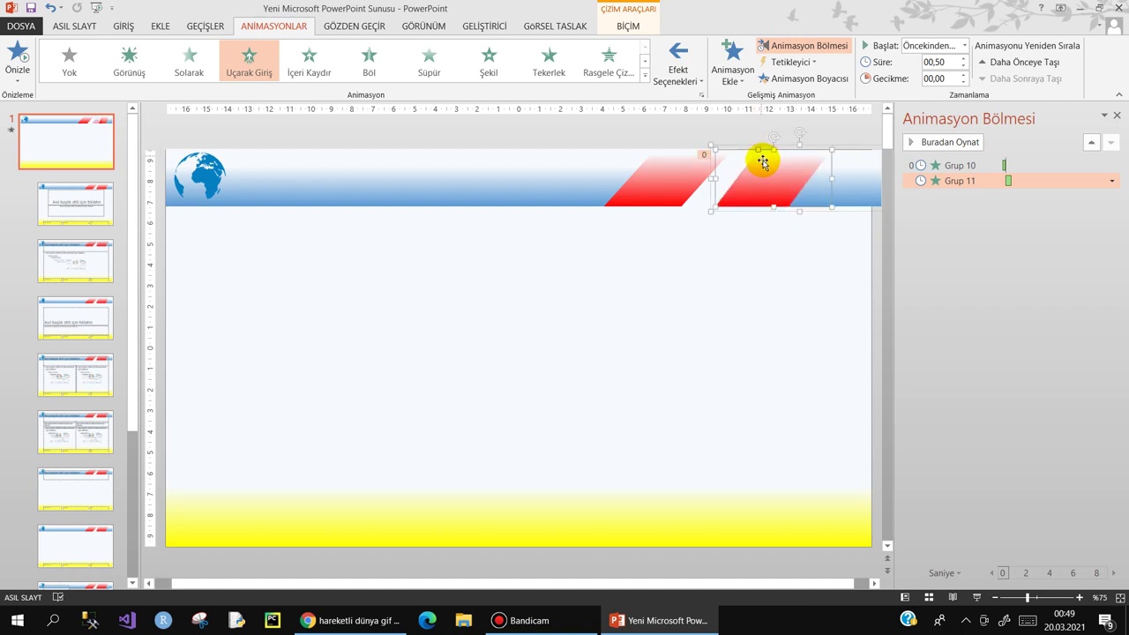
click(768, 257)
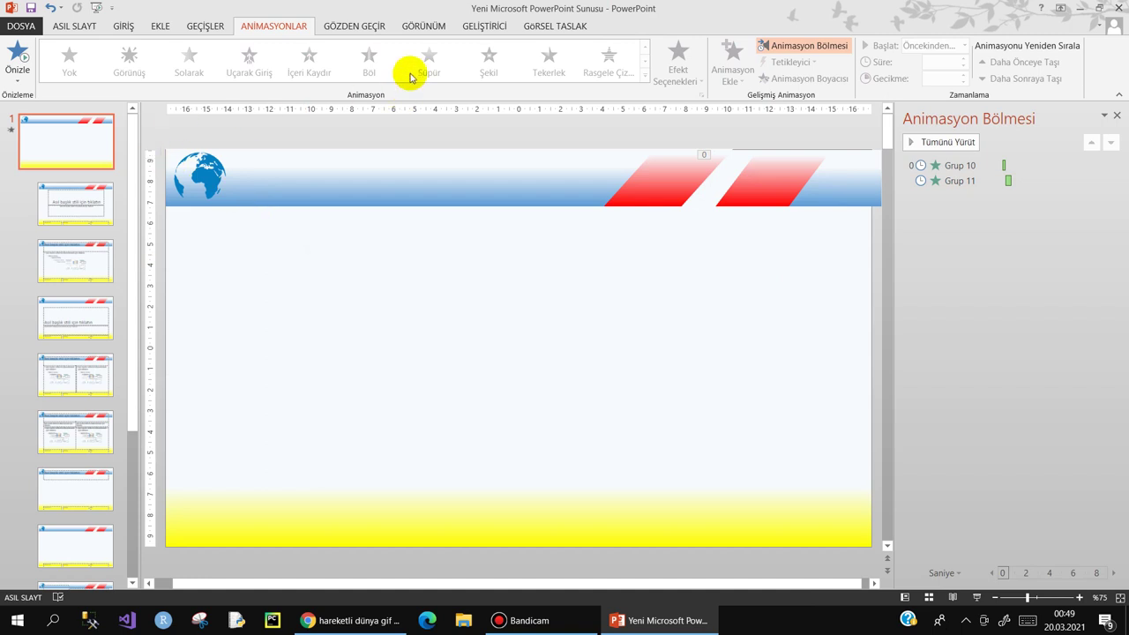
- Look through the review, view and developer ribbon features, then return to Asıl Slayt
click(369, 27)
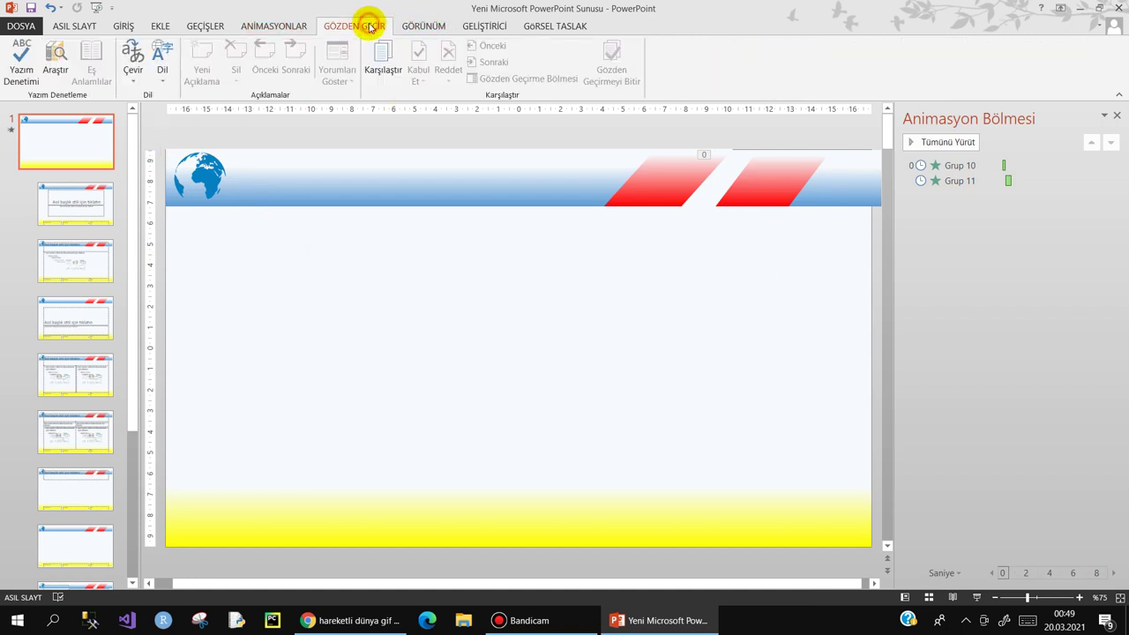
click(420, 25)
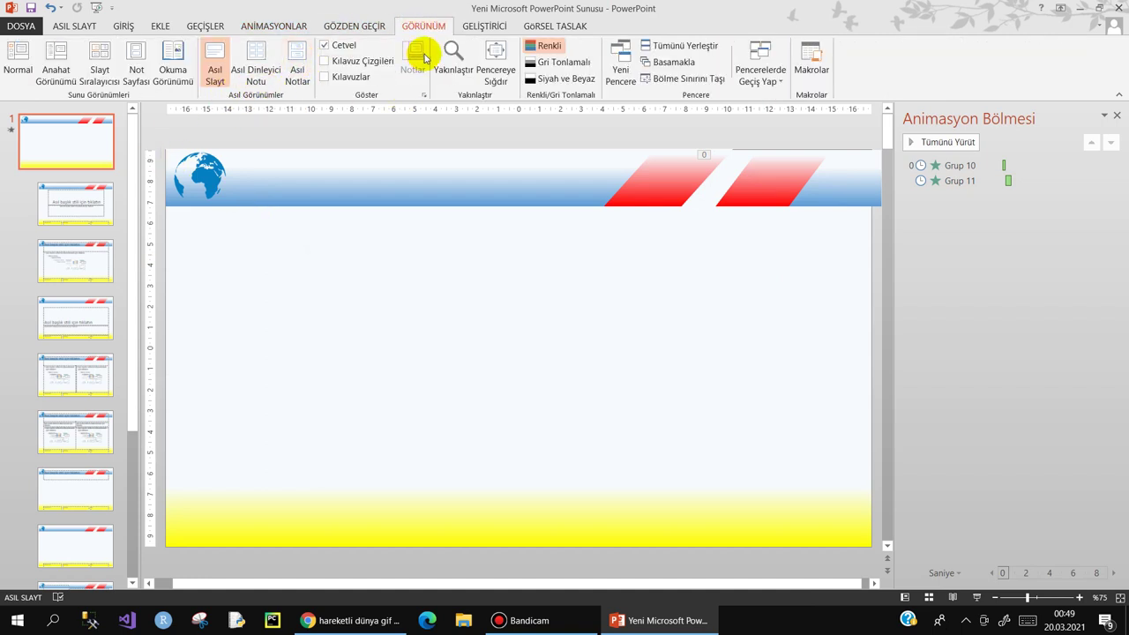
click(481, 25)
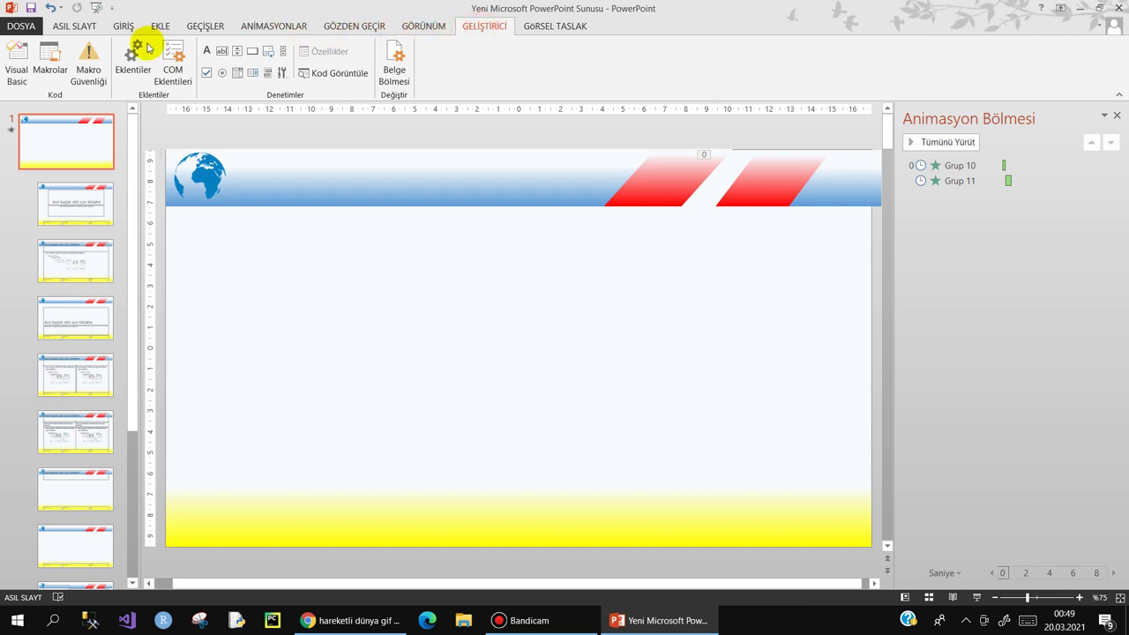
click(86, 27)
- Save the current master design with Geçerli Temayı Kaydet under the name Tema1
click(323, 70)
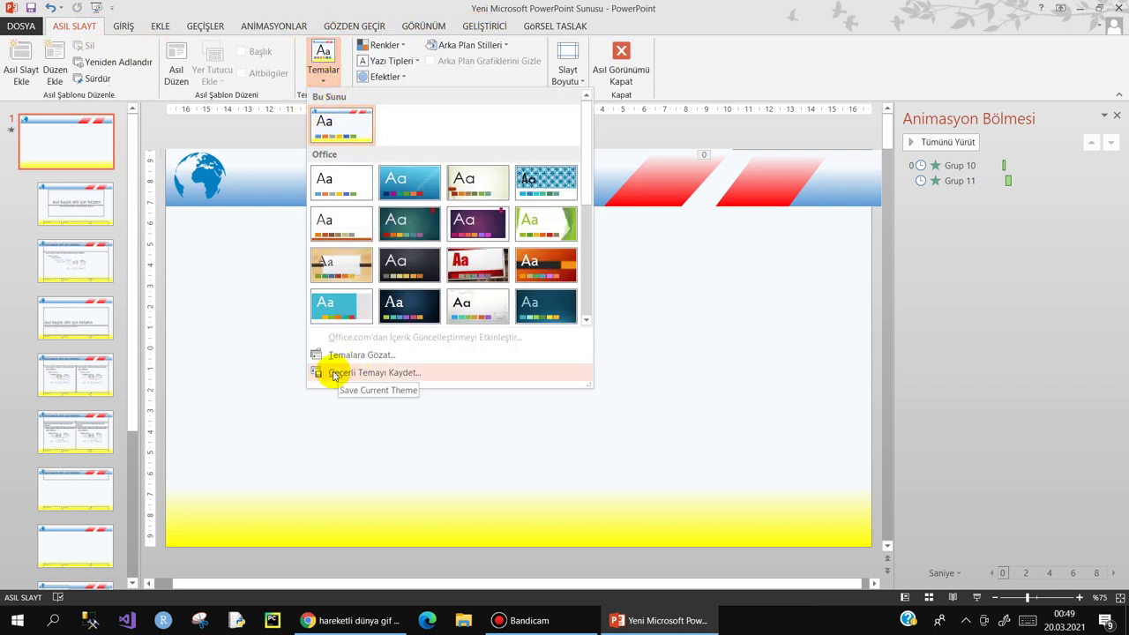
click(381, 374)
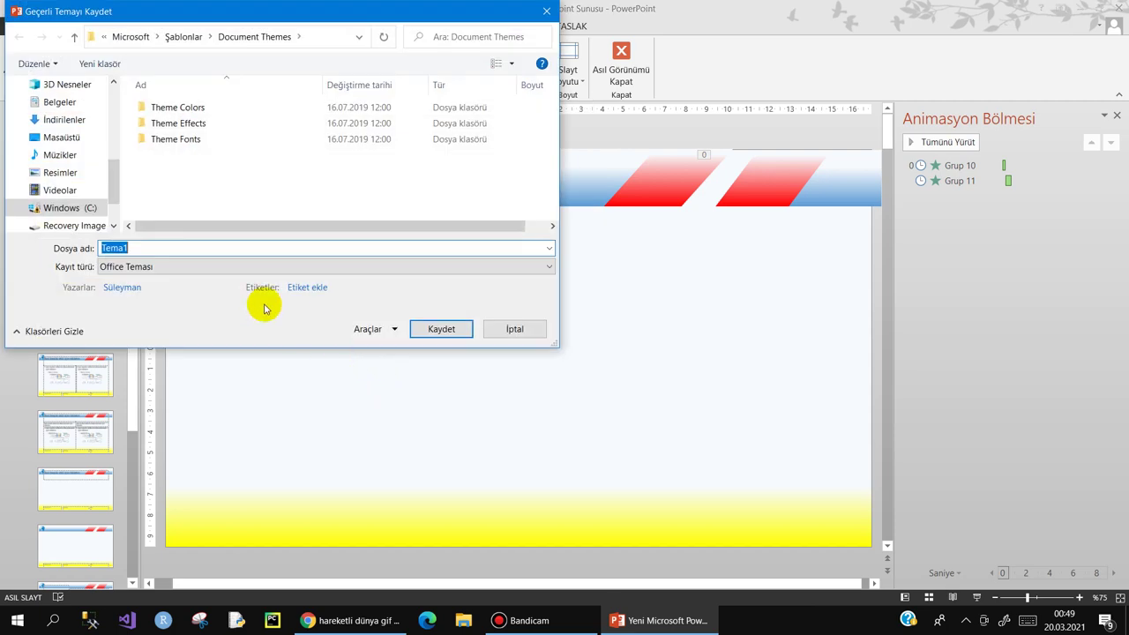
click(430, 332)
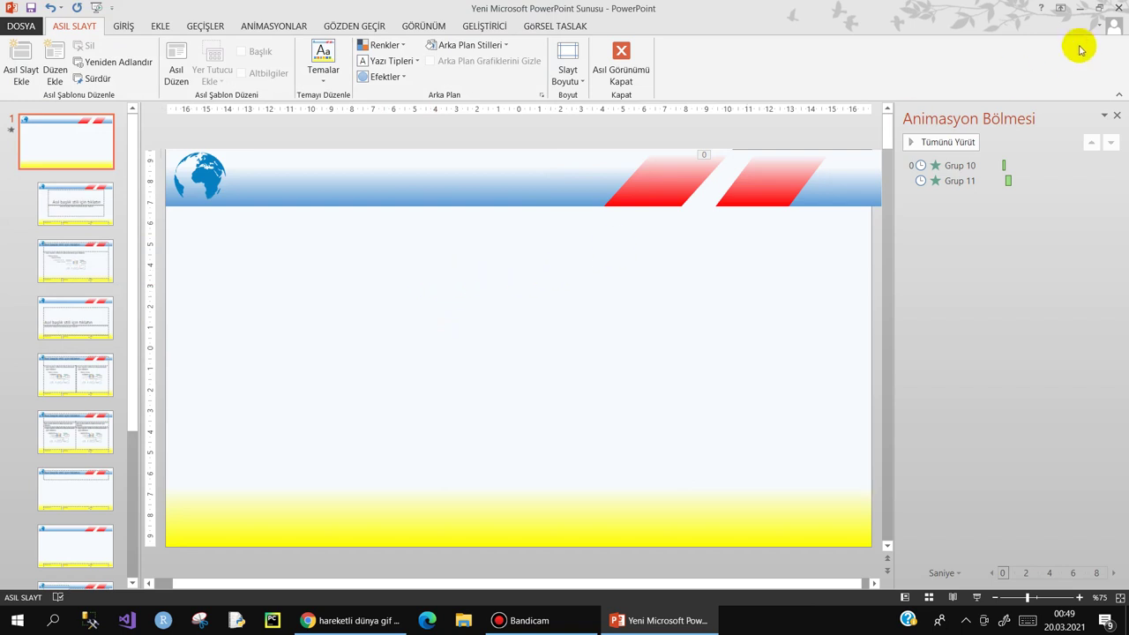
- Close the presentation without saving its changes and reopen the file
click(1118, 7)
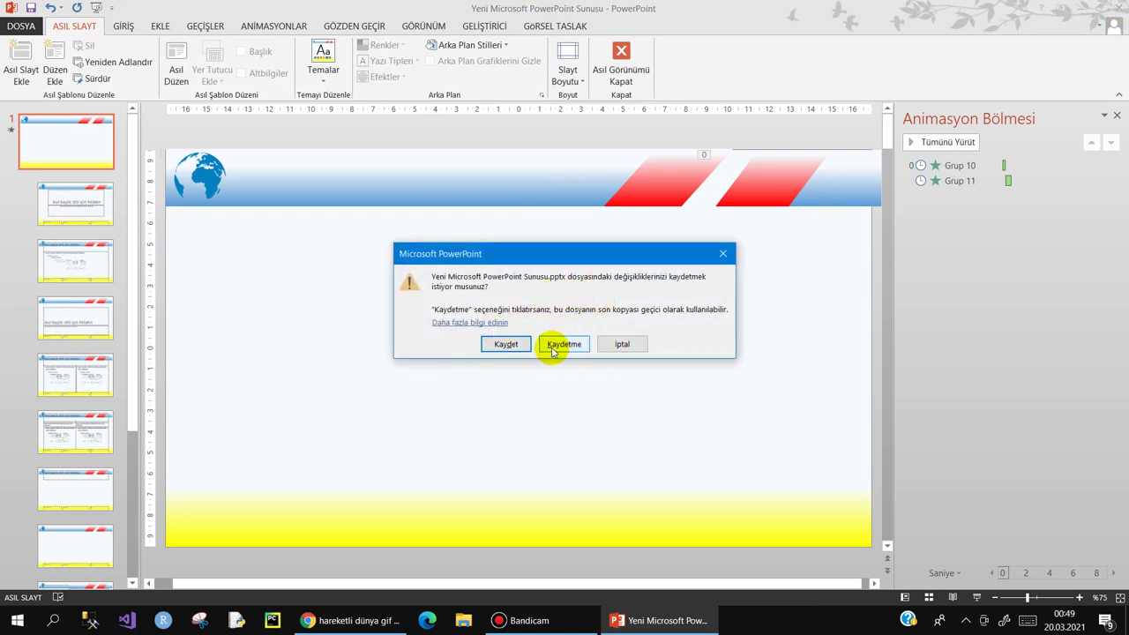
click(561, 344)
double_click(308, 322)
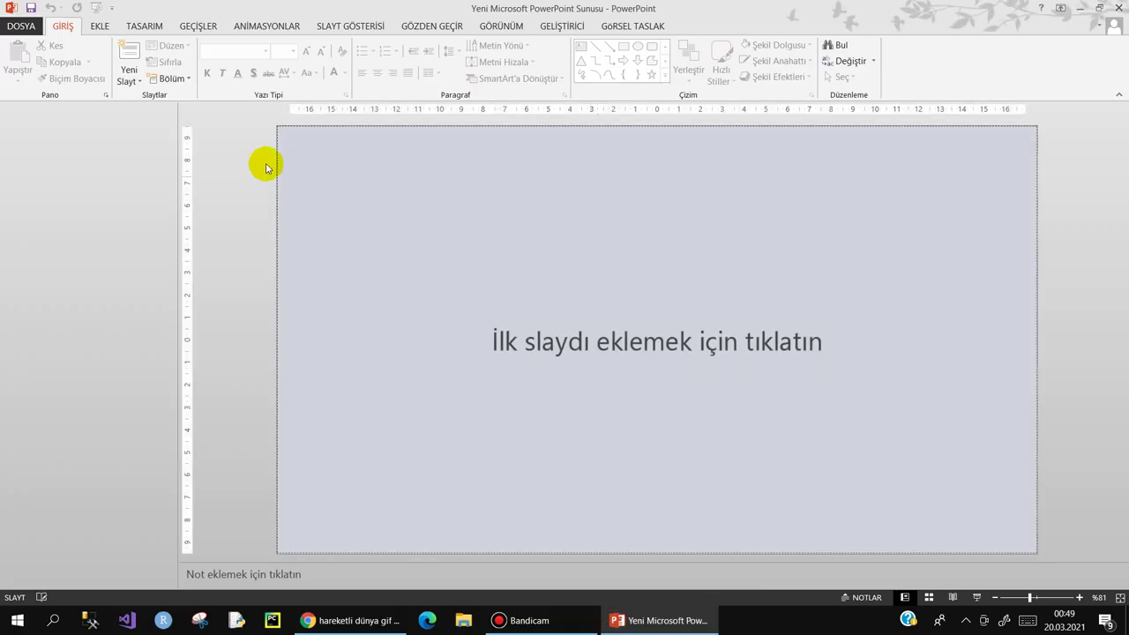
- Add the first title slide and apply the custom Tema1 theme from Tasarım
click(296, 173)
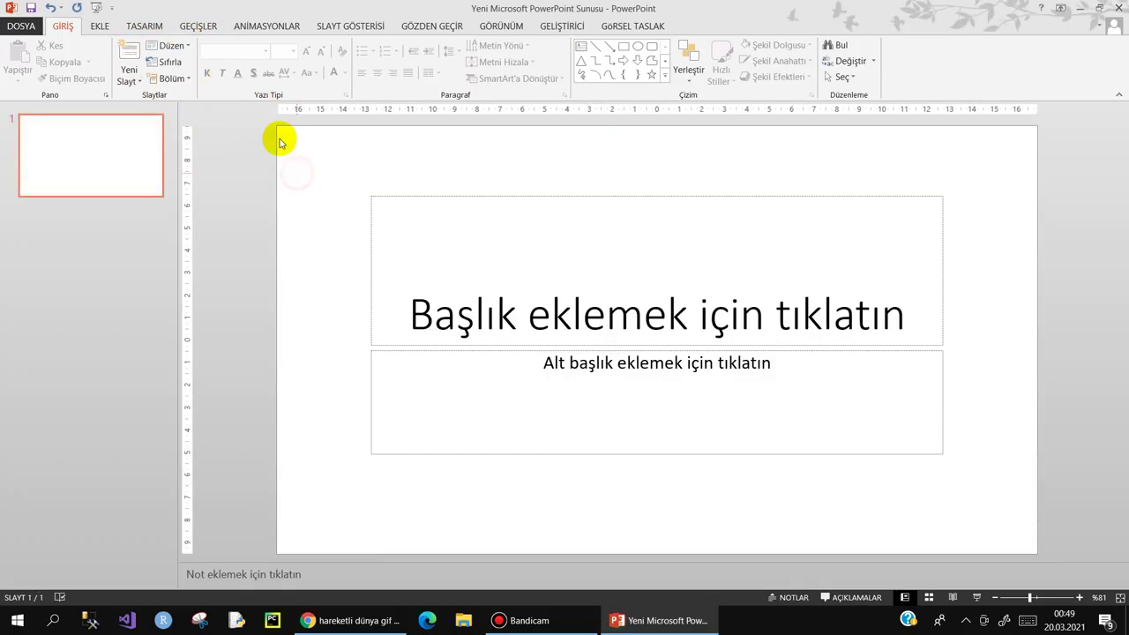
click(152, 25)
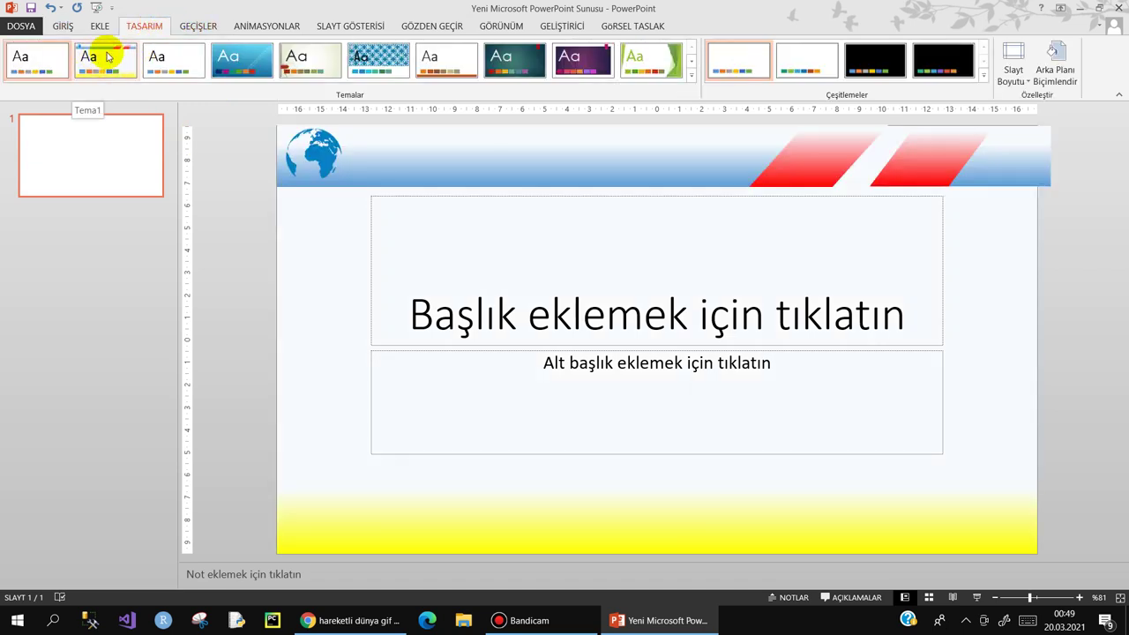
click(107, 56)
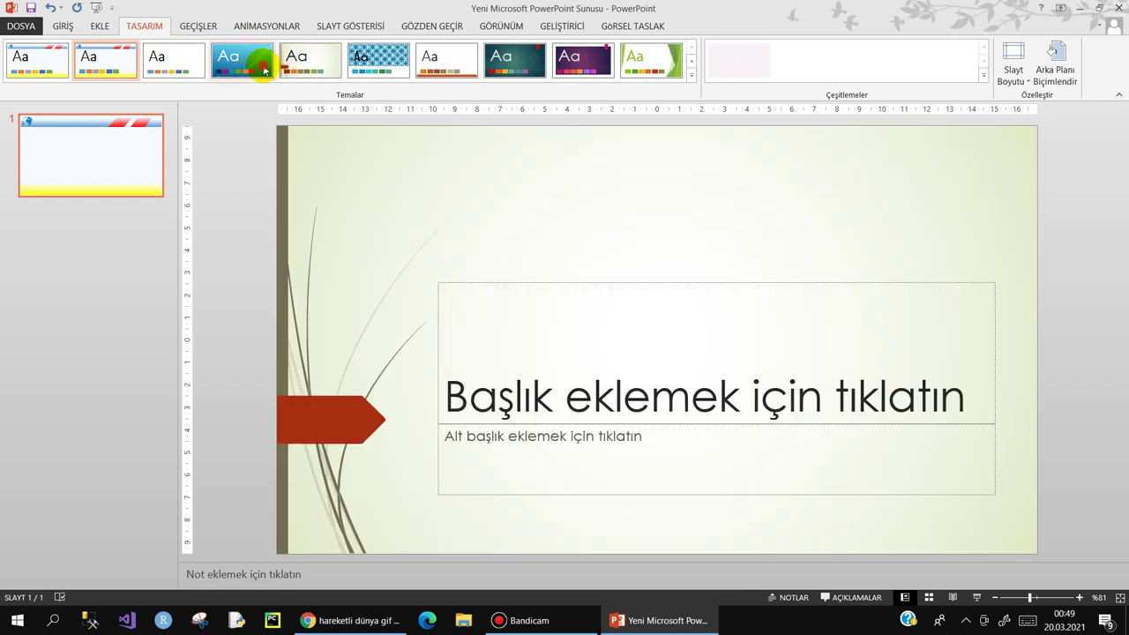
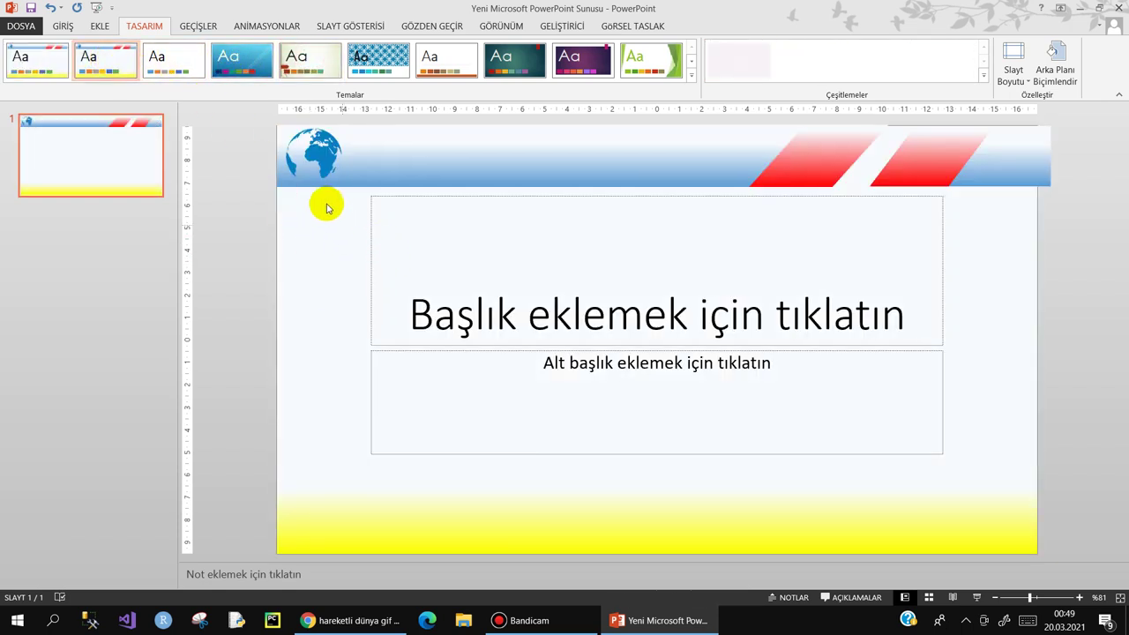
- Delete the subtitle and title placeholders so only the globe header design remains
drag(323, 202, 1052, 529)
key(Delete)
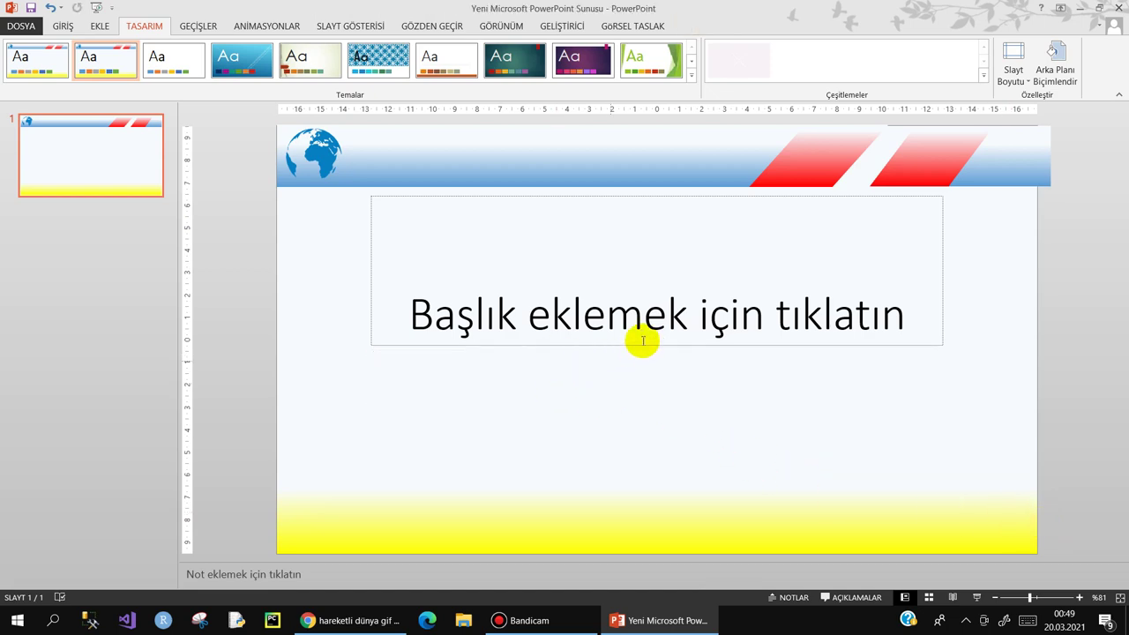
click(643, 341)
click(688, 344)
key(Delete)
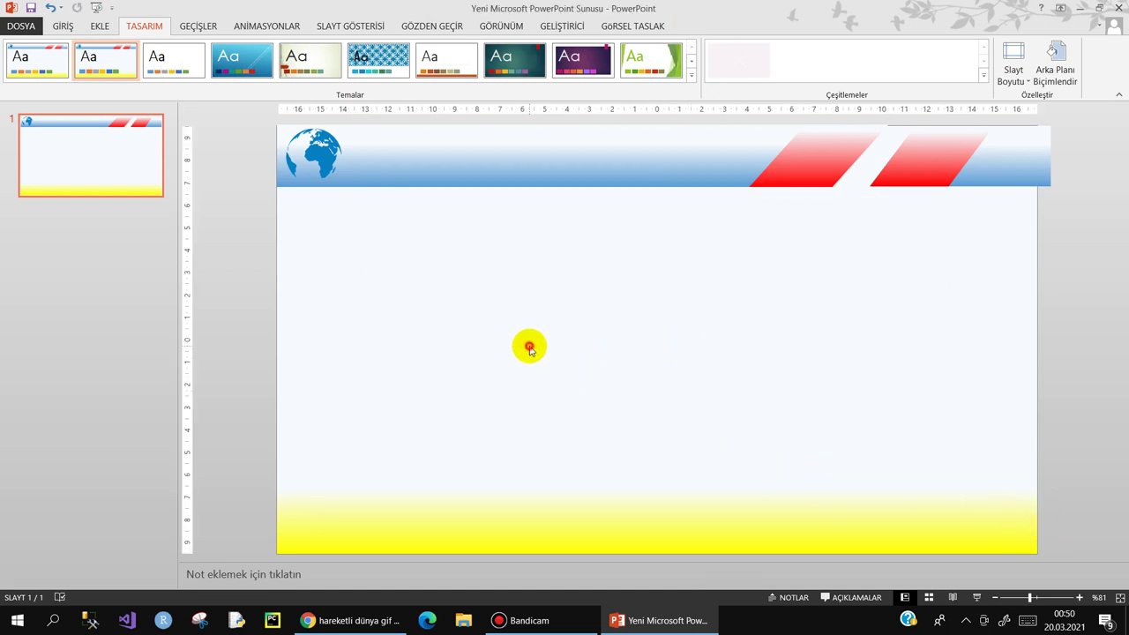
click(352, 620)
- Copy the title 'KÜRESEL ISINMA VE İKLİM DEĞİŞİKLİKLERİ' from the b18_17-21.pdf article
click(71, 12)
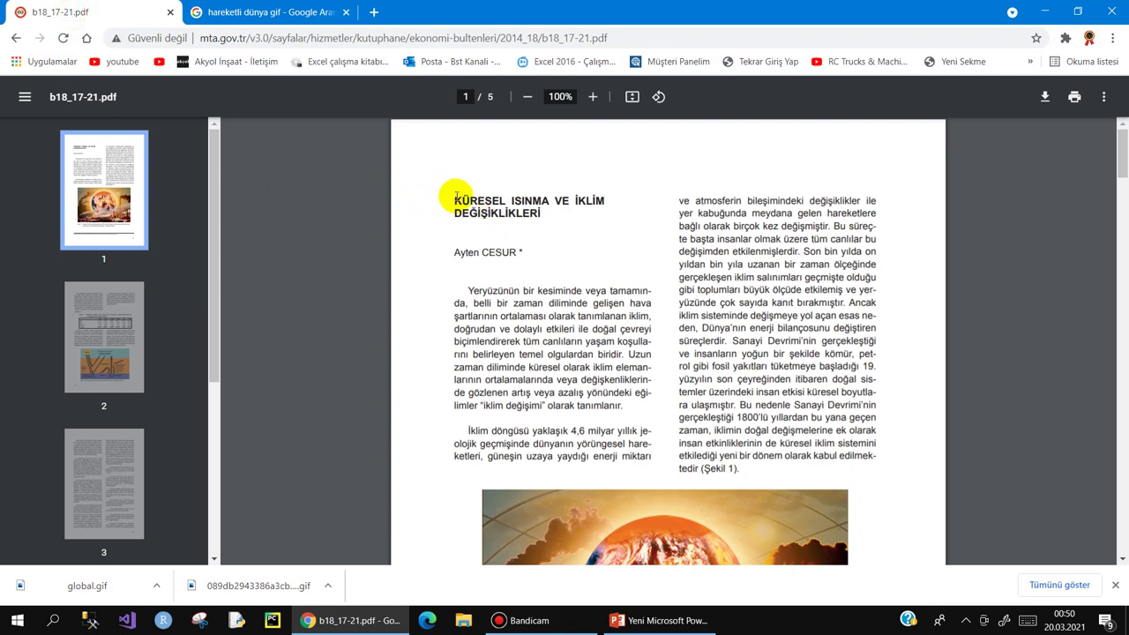
mouse_move(455, 196)
mouse_down()
mouse_move(583, 214)
mouse_move(483, 196)
mouse_up()
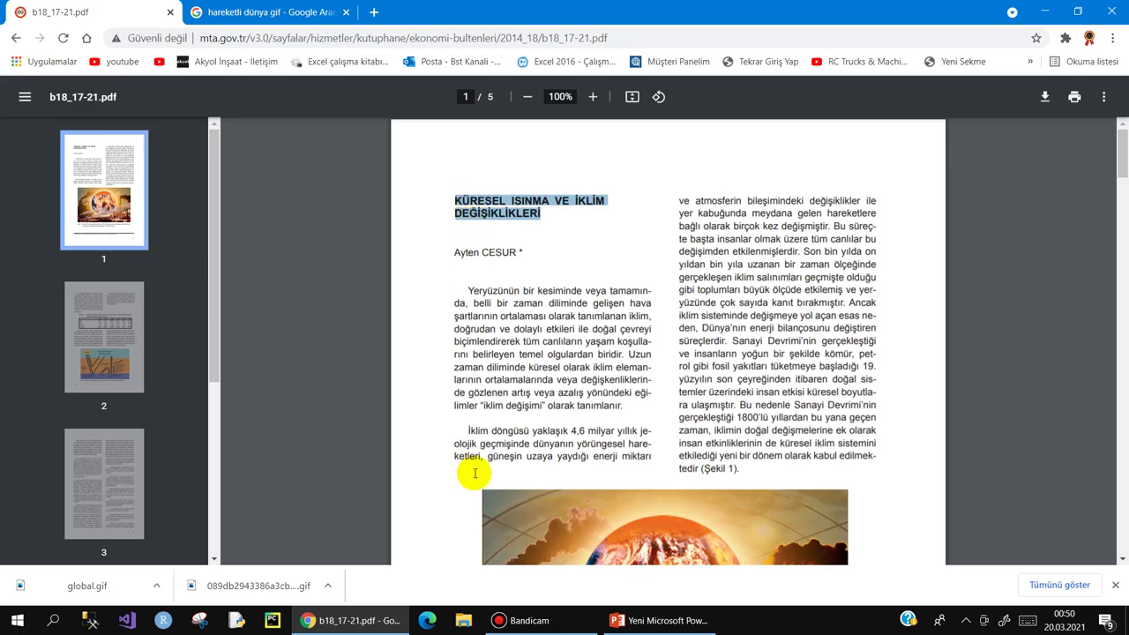
click(657, 620)
- Paste the copied title into a new text box and move it into the blue header band
click(370, 262)
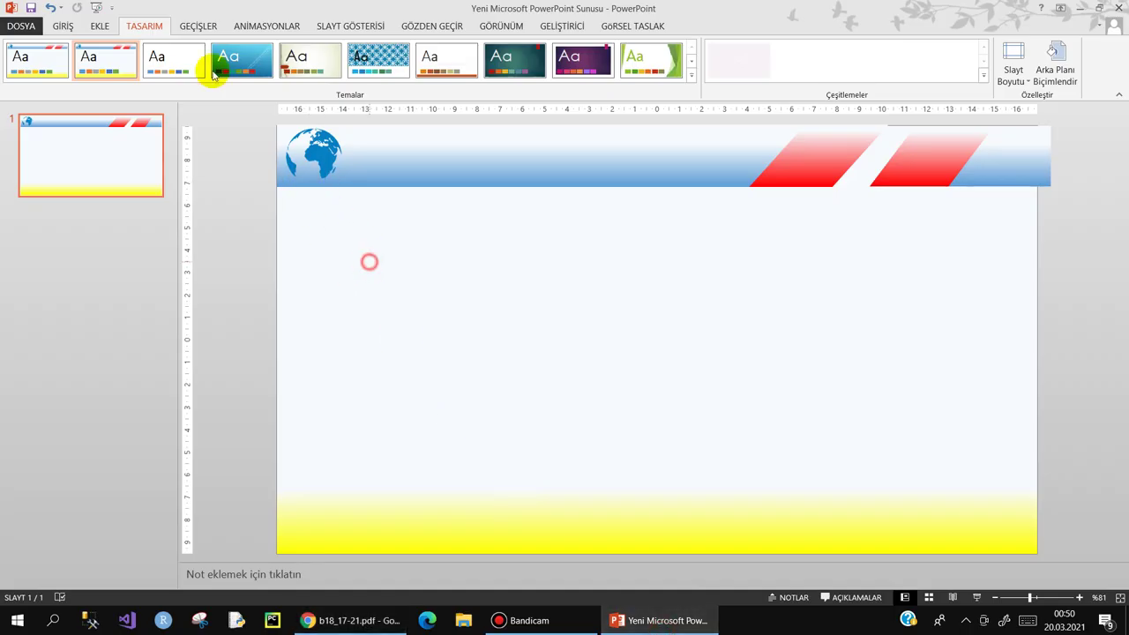
click(99, 25)
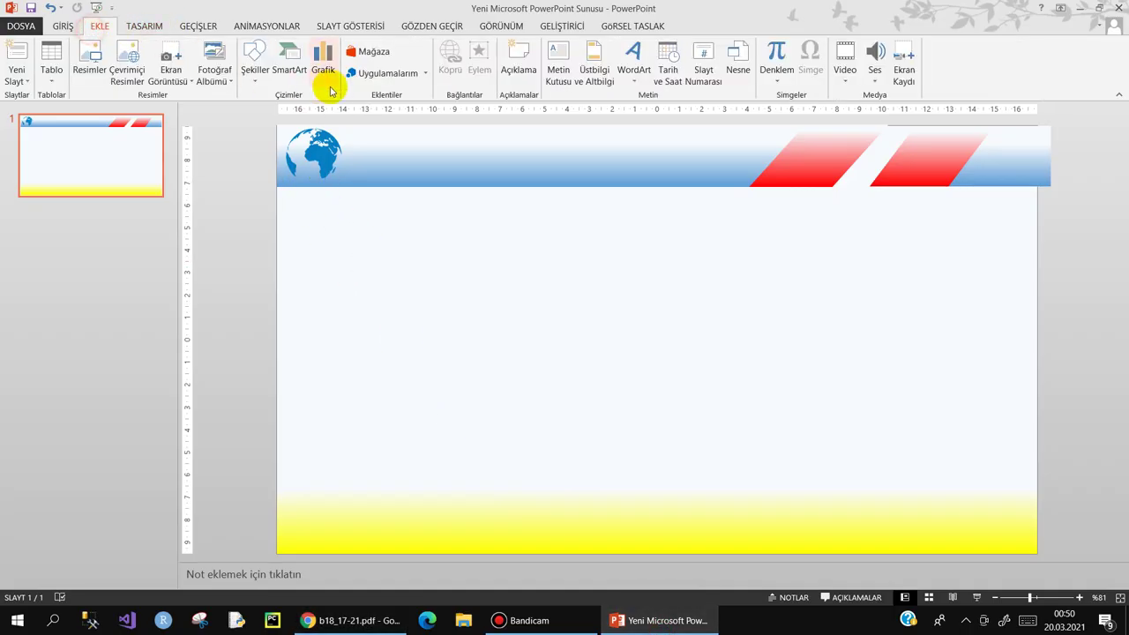
click(569, 68)
click(371, 236)
text(KÜRESEL ISINMA VE İKLİM DEĞİŞİKLİKLERİ)
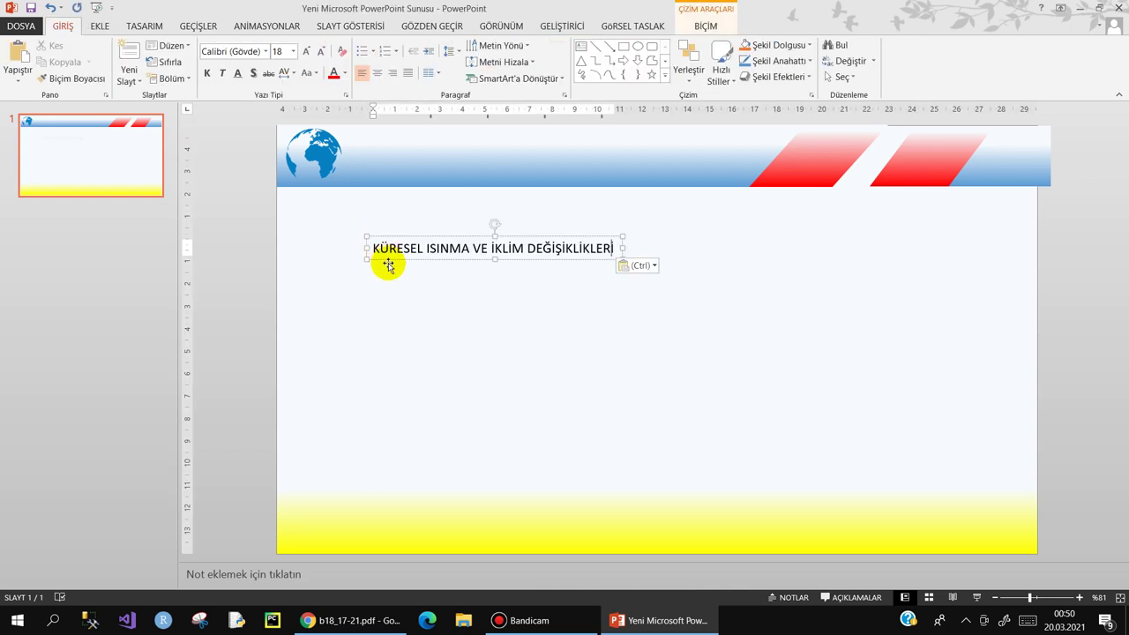
drag(455, 237, 460, 146)
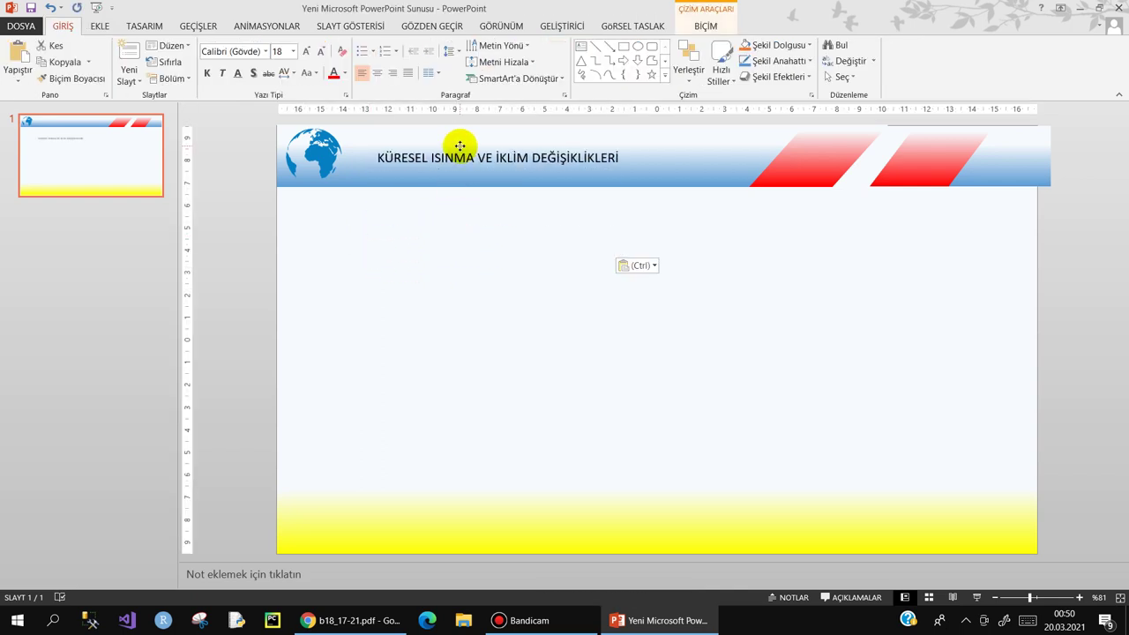
- Make the title bold and shadowed at size 28, nudged into place in the header
click(207, 73)
click(253, 73)
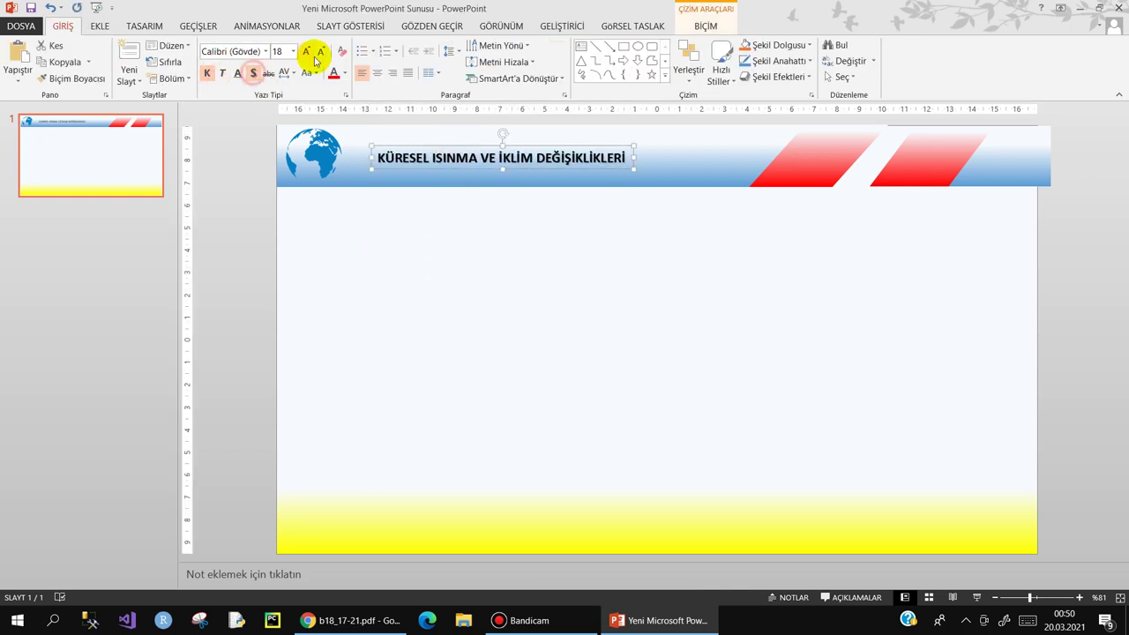
click(306, 52)
click(306, 52)
click(306, 52)
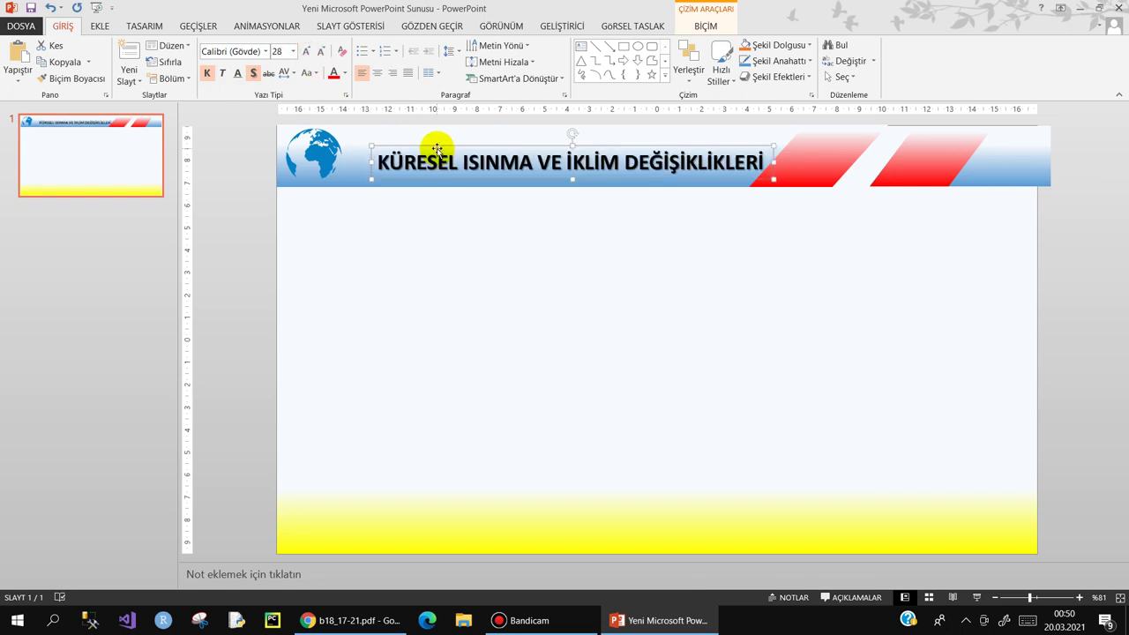
drag(437, 149, 416, 141)
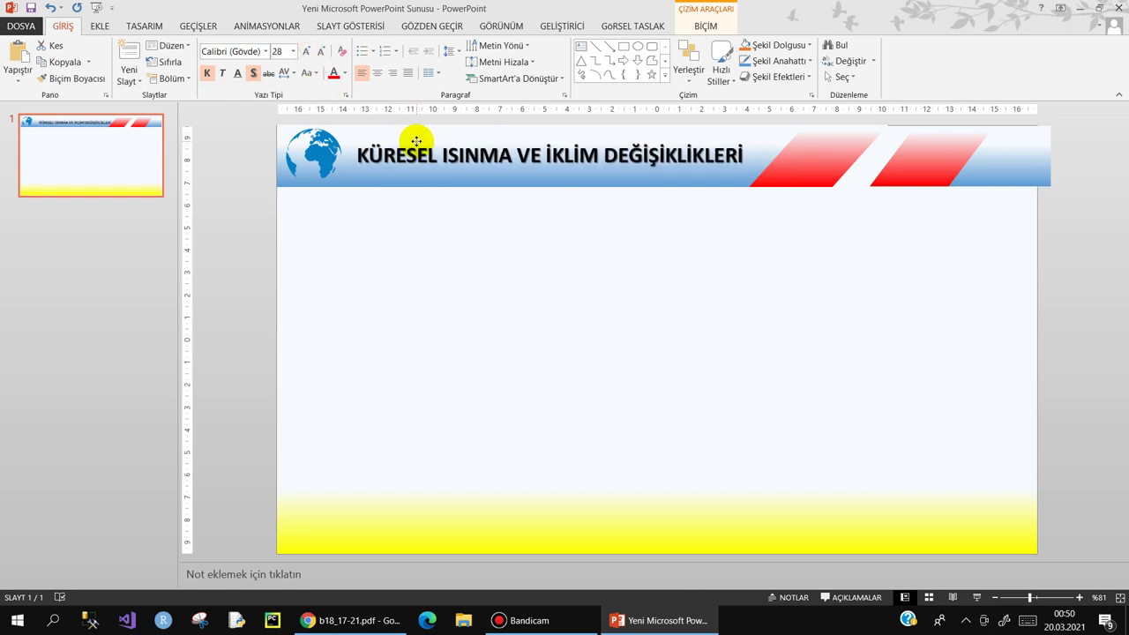
click(421, 237)
- Copy the PDF article's opening paragraph with Kopyala
click(353, 620)
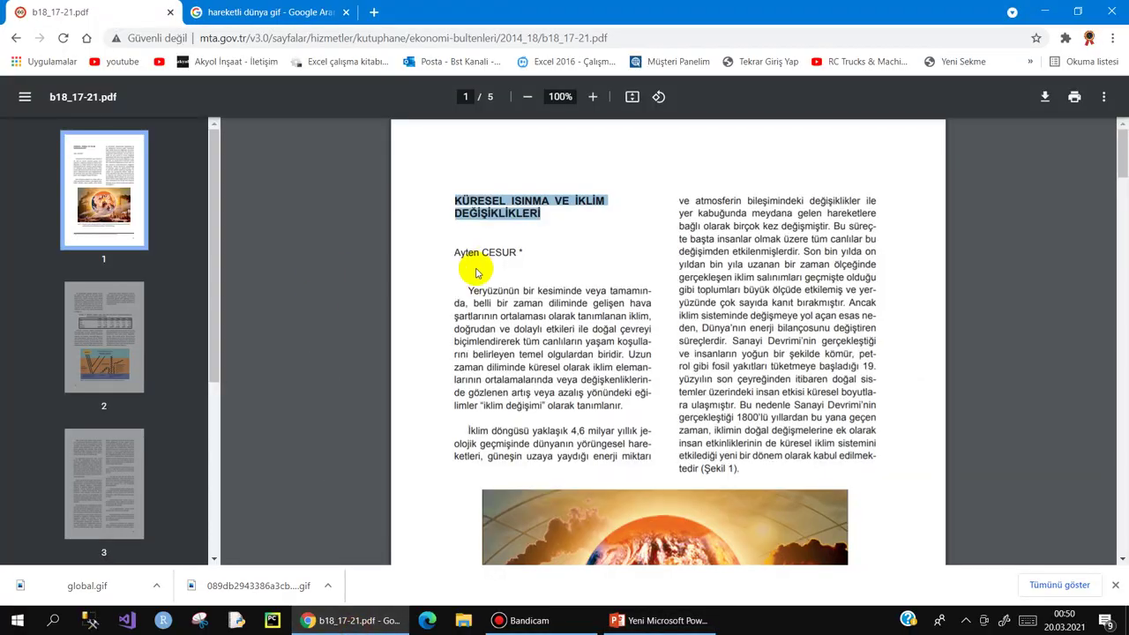
mouse_move(465, 292)
mouse_down()
mouse_move(653, 408)
mouse_move(643, 425)
mouse_move(624, 410)
mouse_up()
right_click(578, 318)
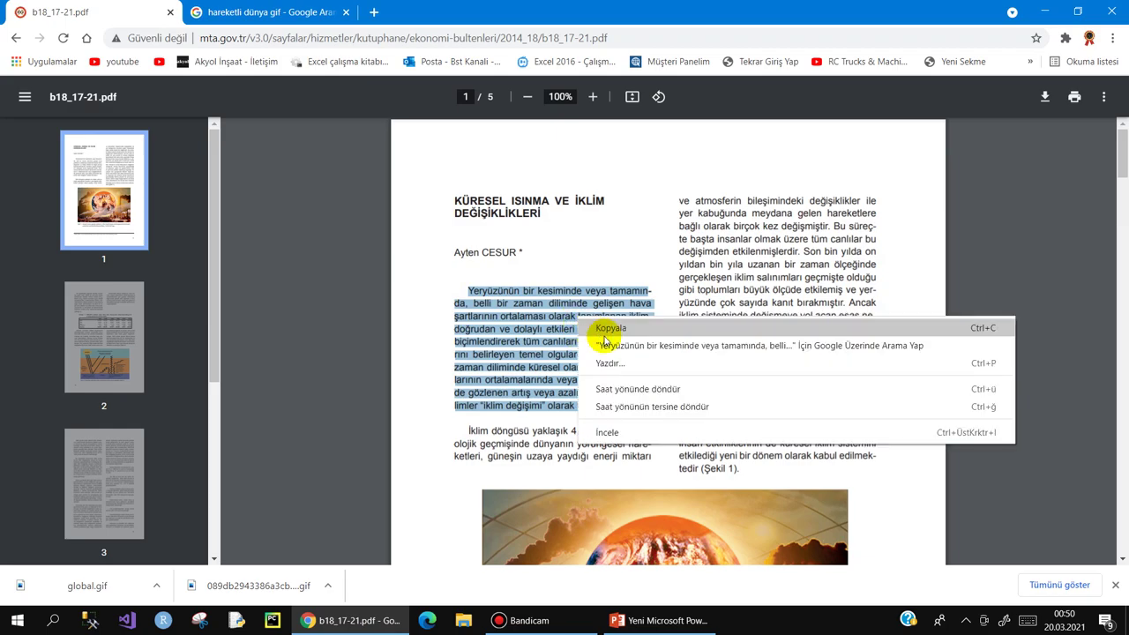
click(599, 324)
click(661, 620)
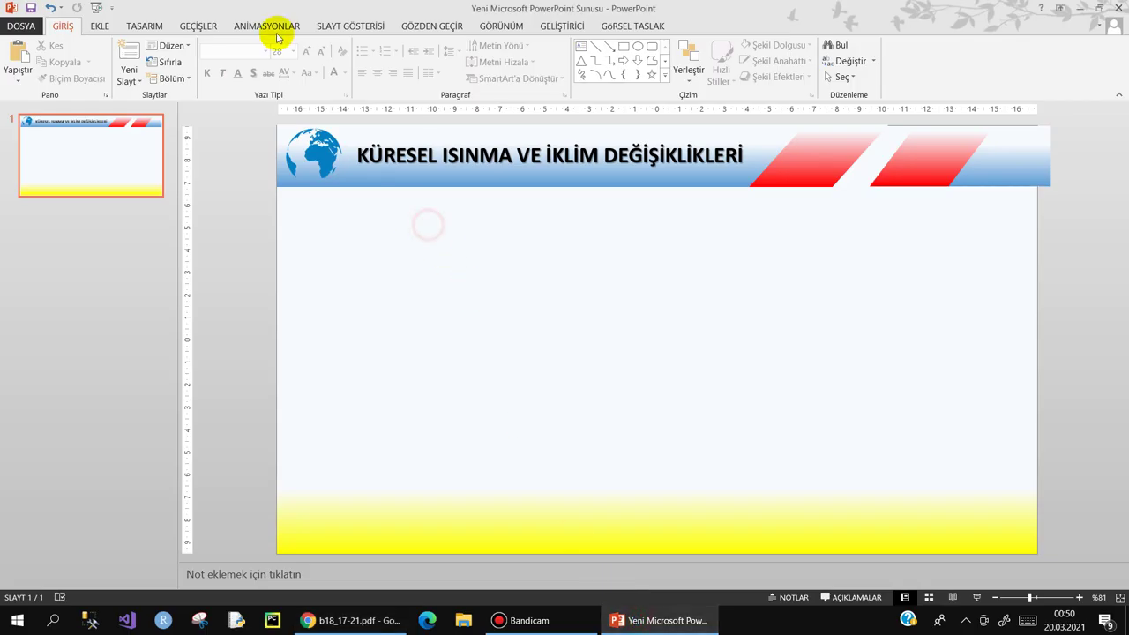
- Paste the opening paragraph into a large new text box on the slide
click(102, 25)
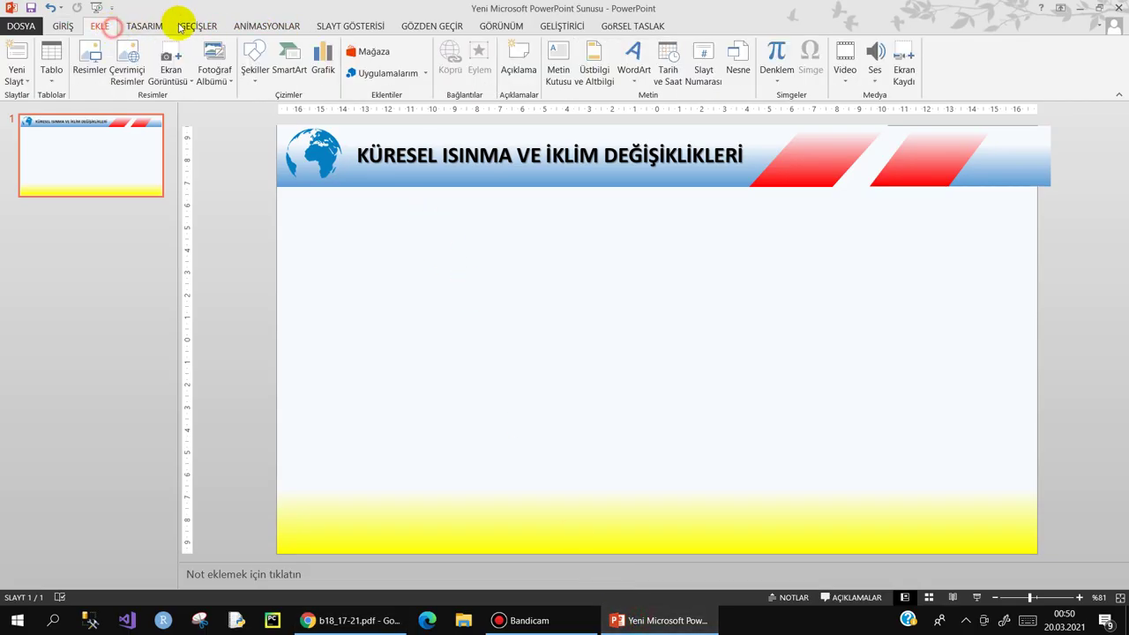
click(558, 66)
click(313, 253)
key(ctrl+v)
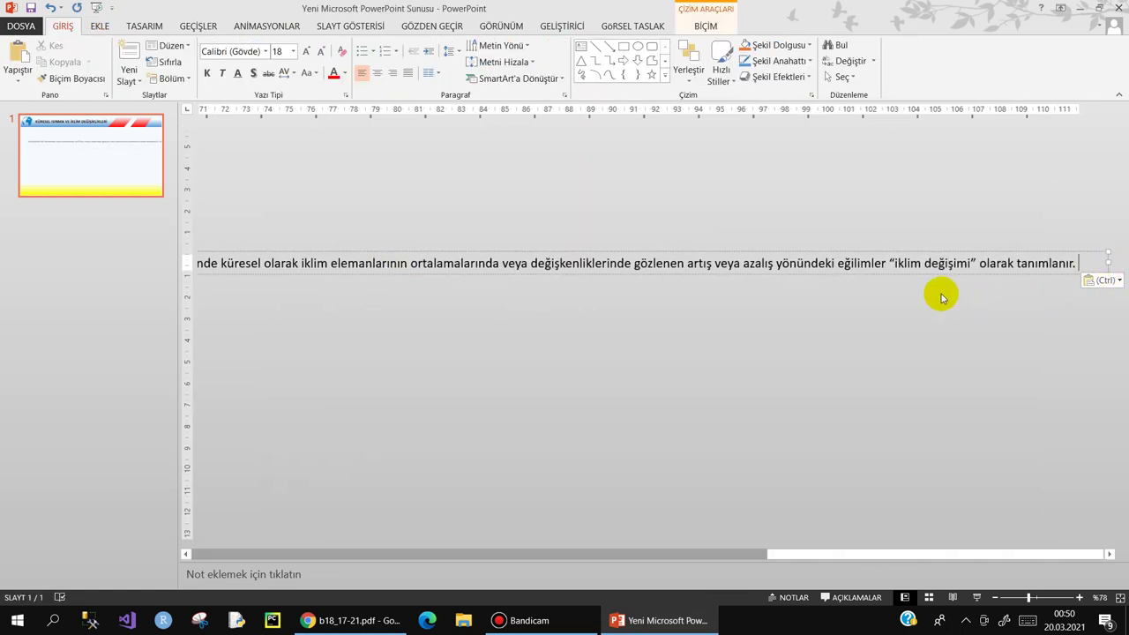
key(ctrl+z)
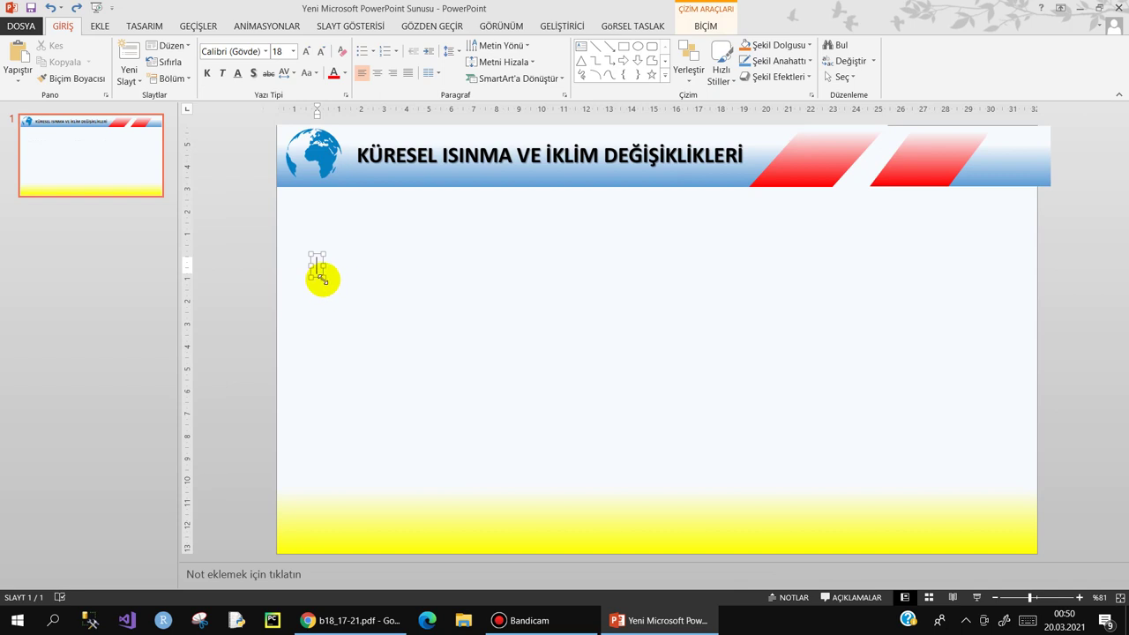
drag(322, 279, 805, 455)
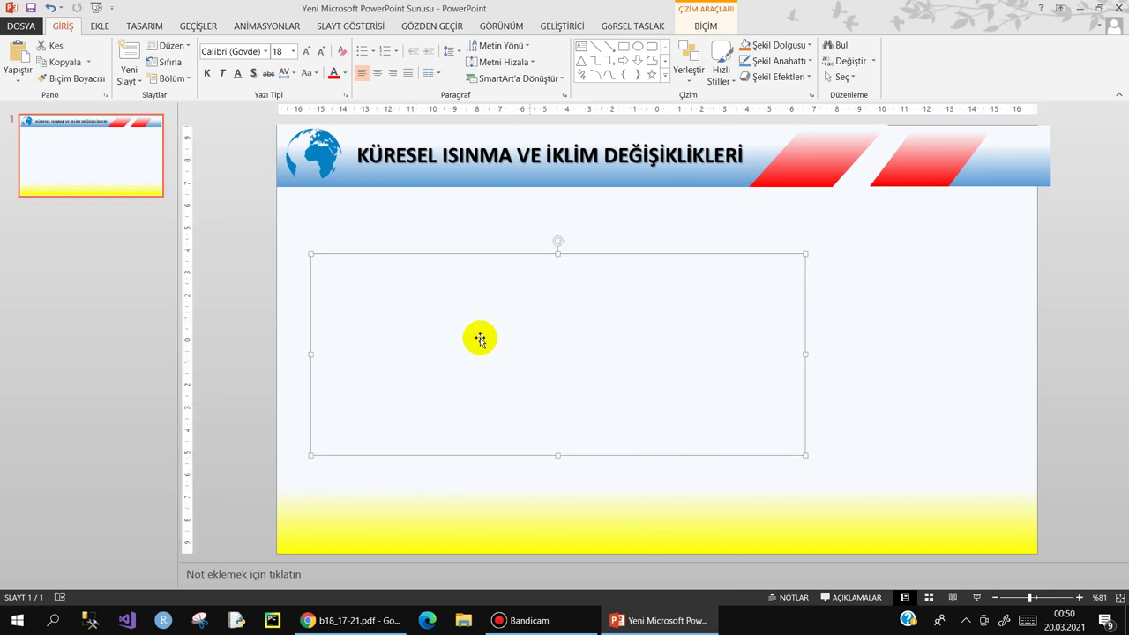
click(381, 275)
key(ctrl+v)
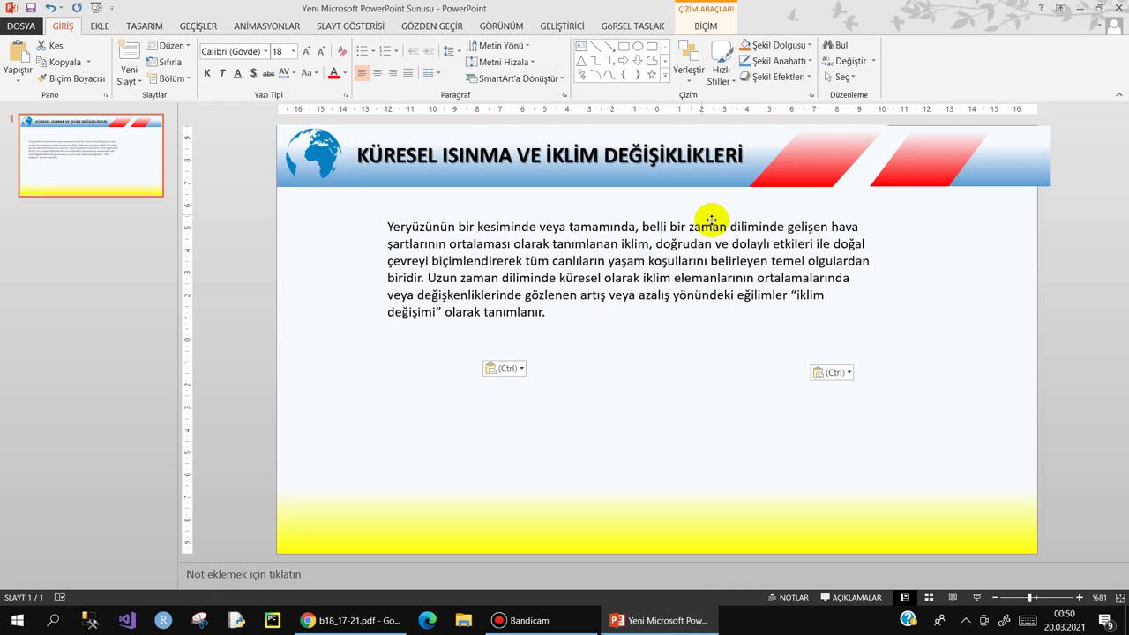
- Position the paragraph under the title, enlarge it to 20 pt and widen the box
drag(634, 253, 728, 286)
click(632, 435)
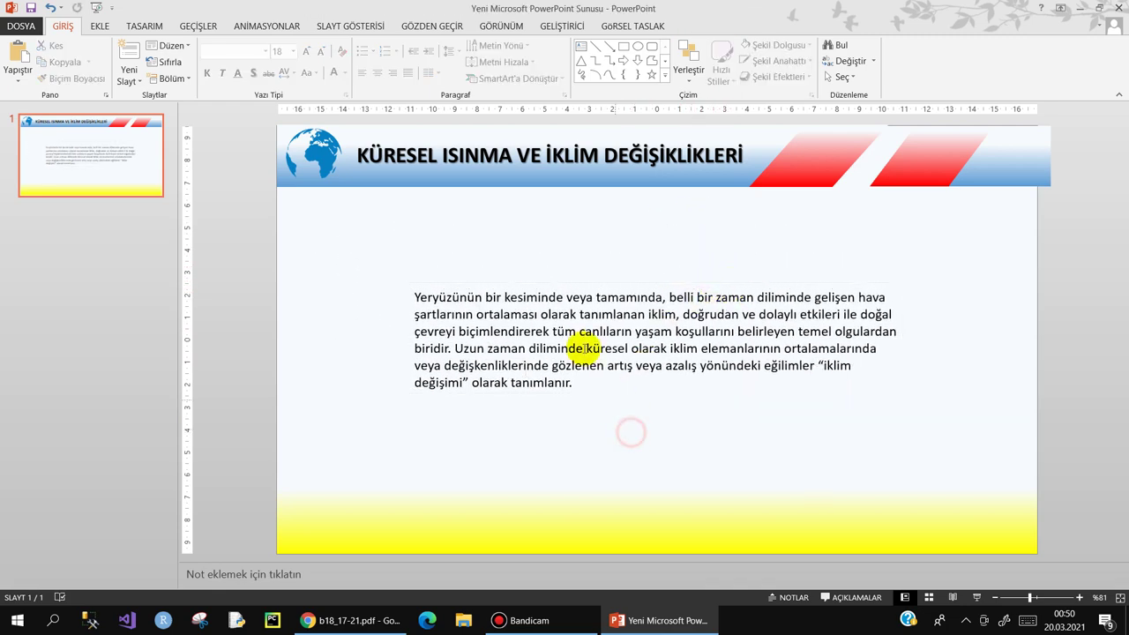
click(585, 332)
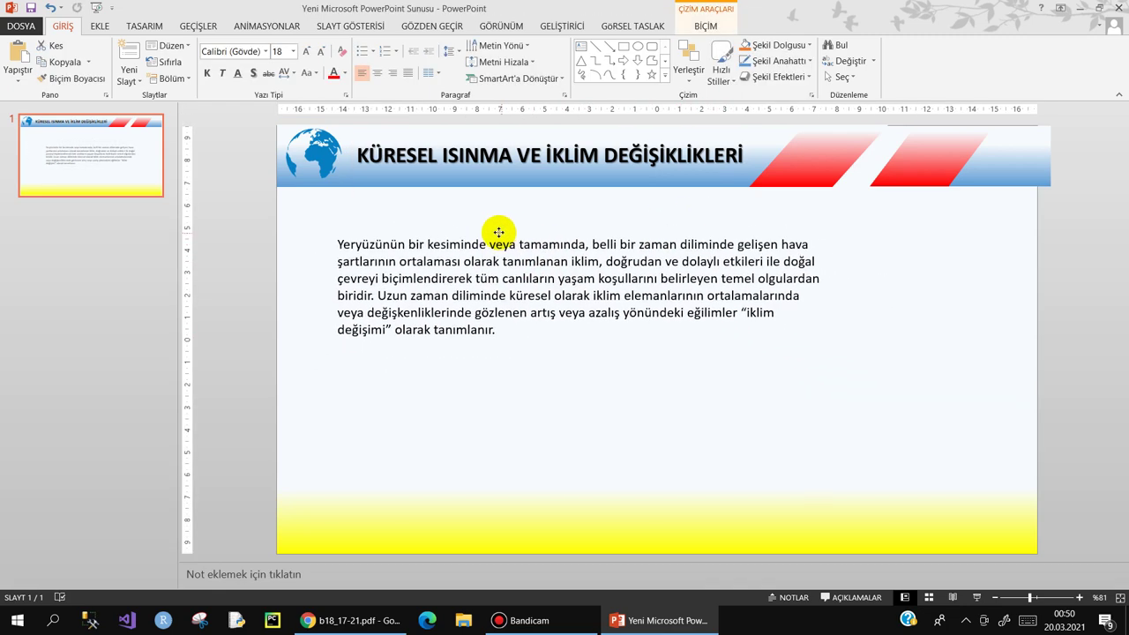
drag(579, 288, 497, 234)
click(309, 51)
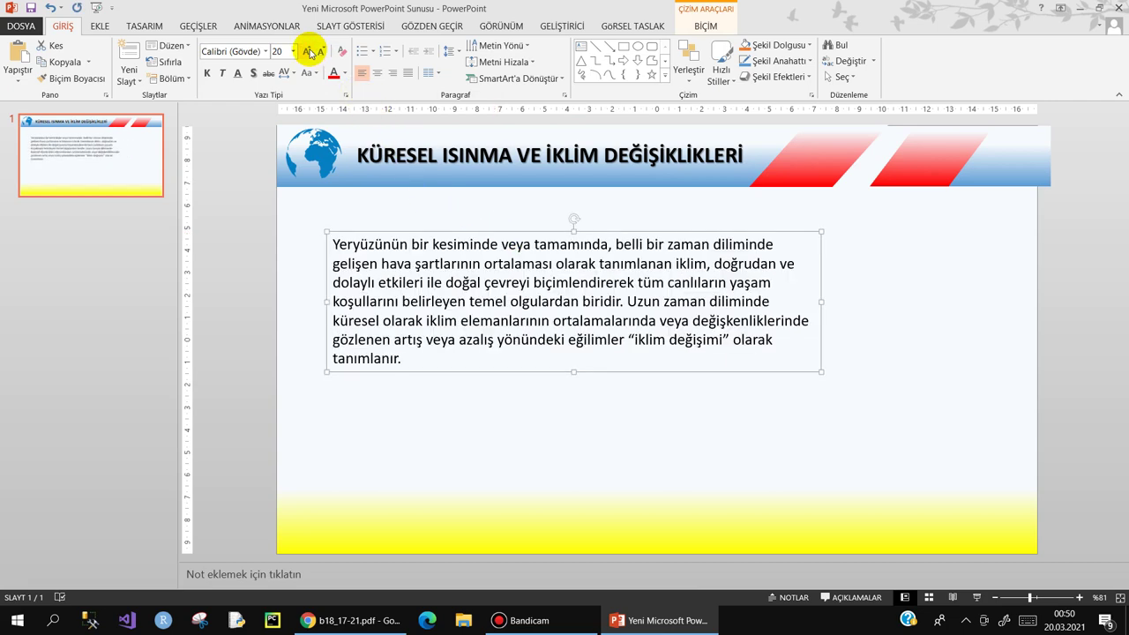
drag(821, 303, 969, 296)
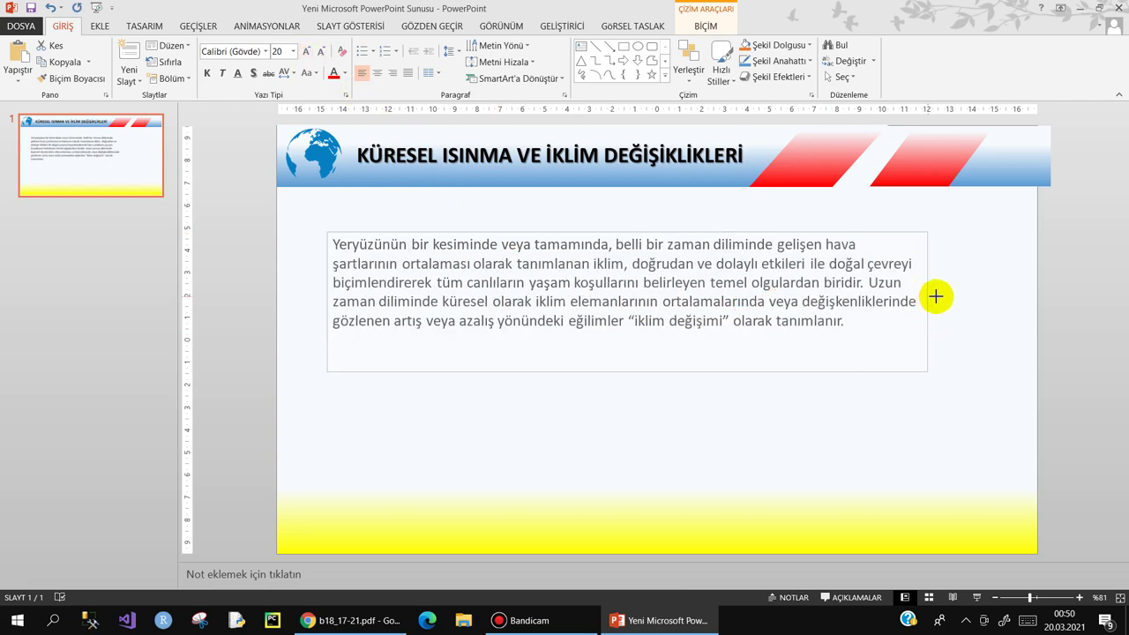
click(746, 431)
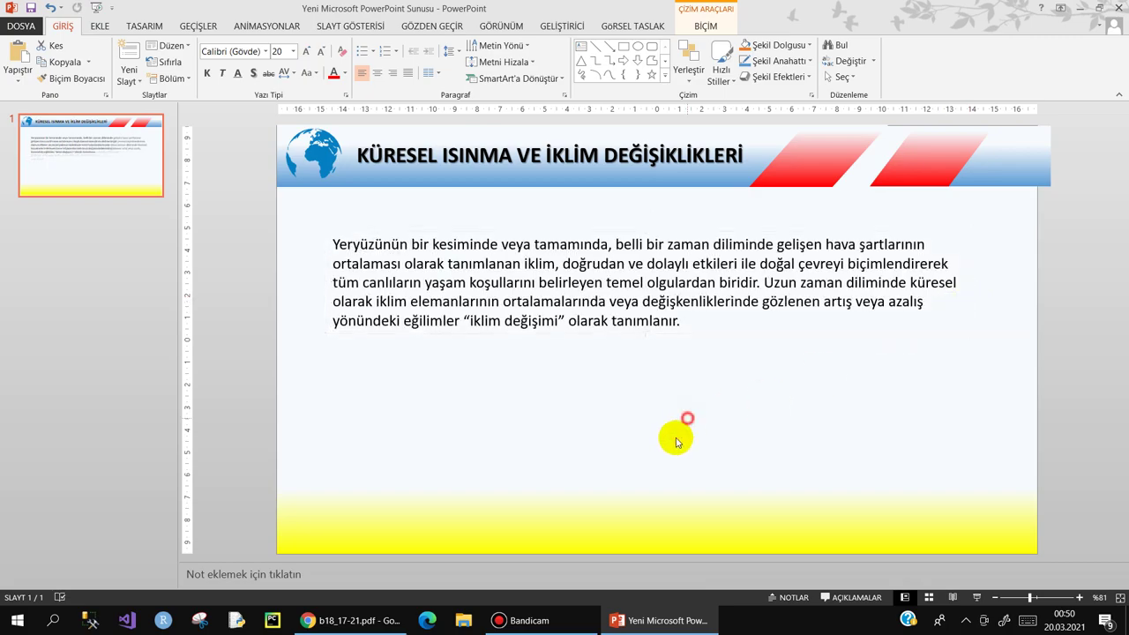
click(353, 620)
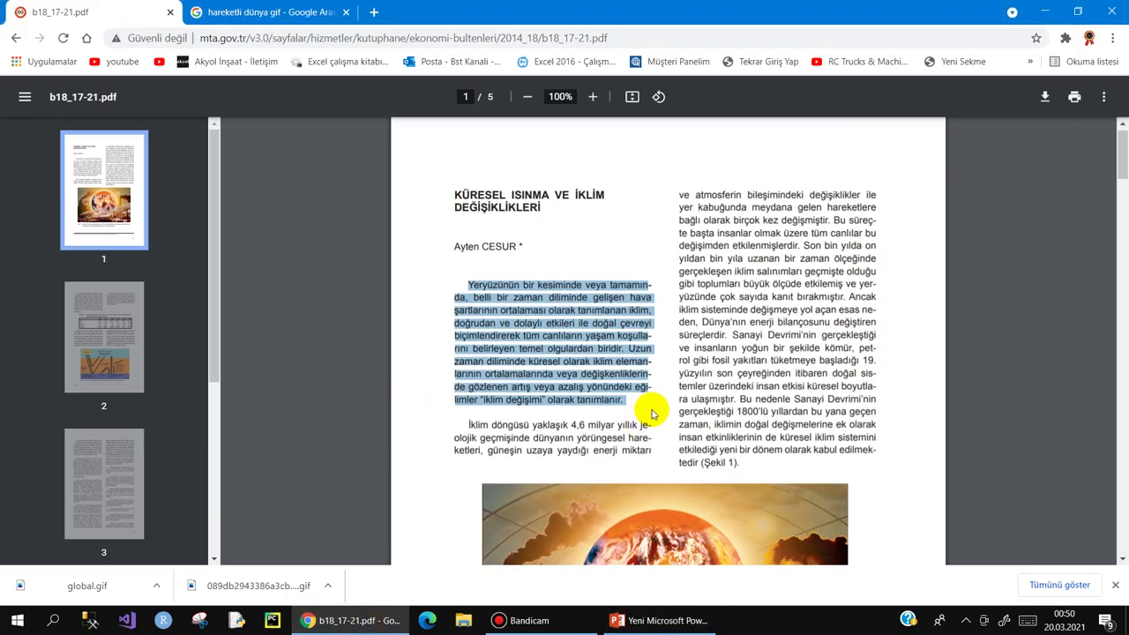
- Scroll the PDF down to the Şekil 1 globe-and-factories illustration
scroll(686, 313, down, 3)
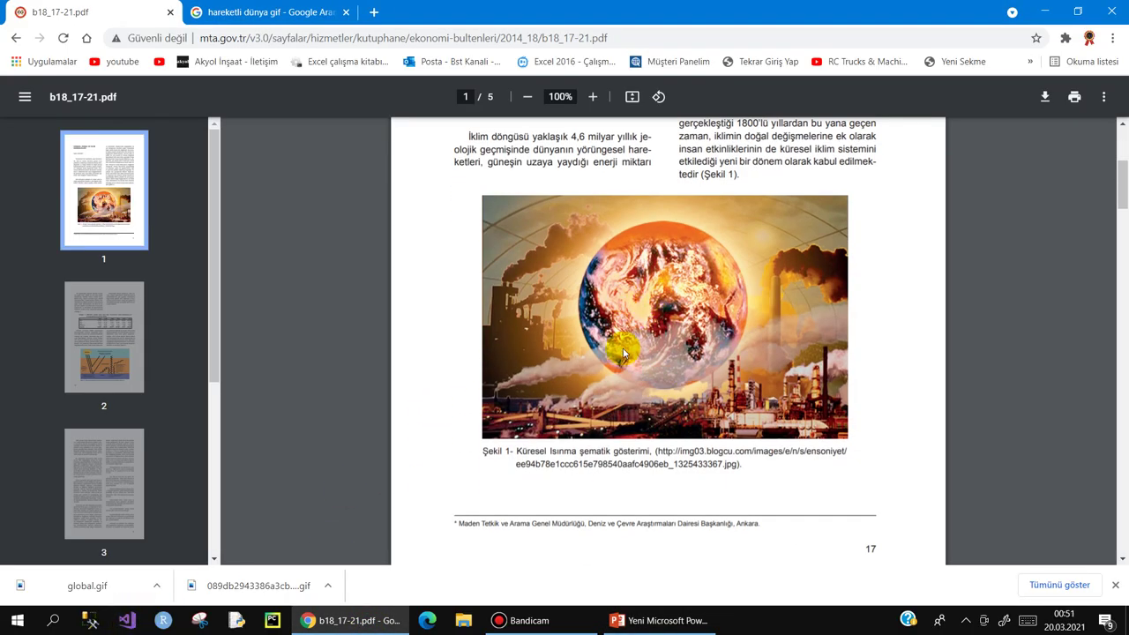
right_click(597, 299)
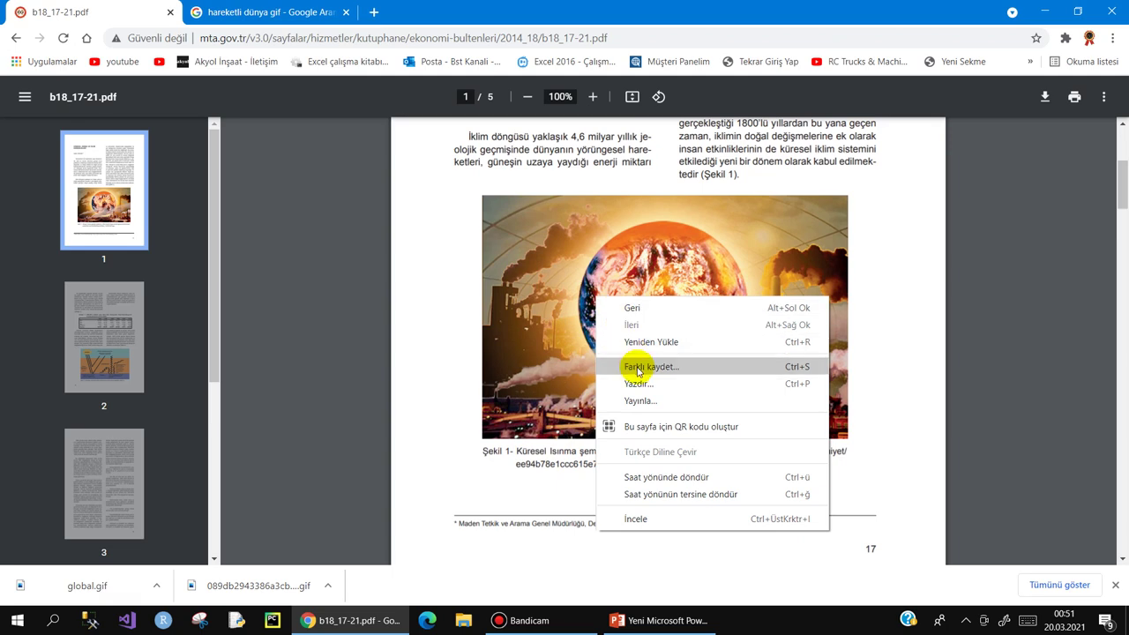
click(530, 343)
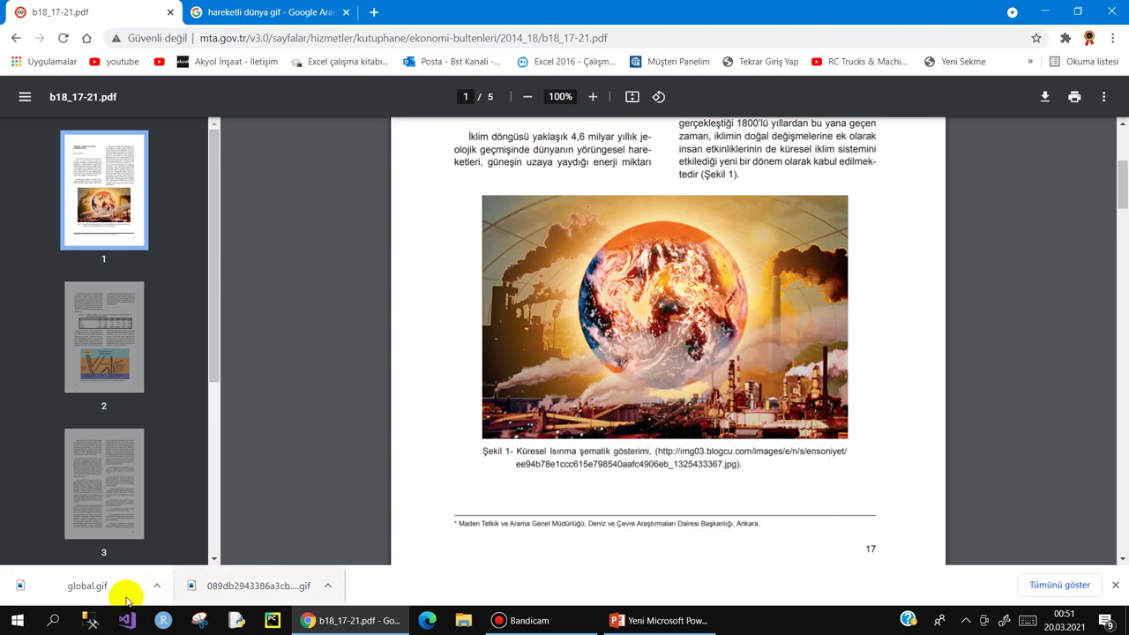
- Snip the Şekil 1 globe picture with Ekran Alıntısı Aracı and copy it
click(51, 622)
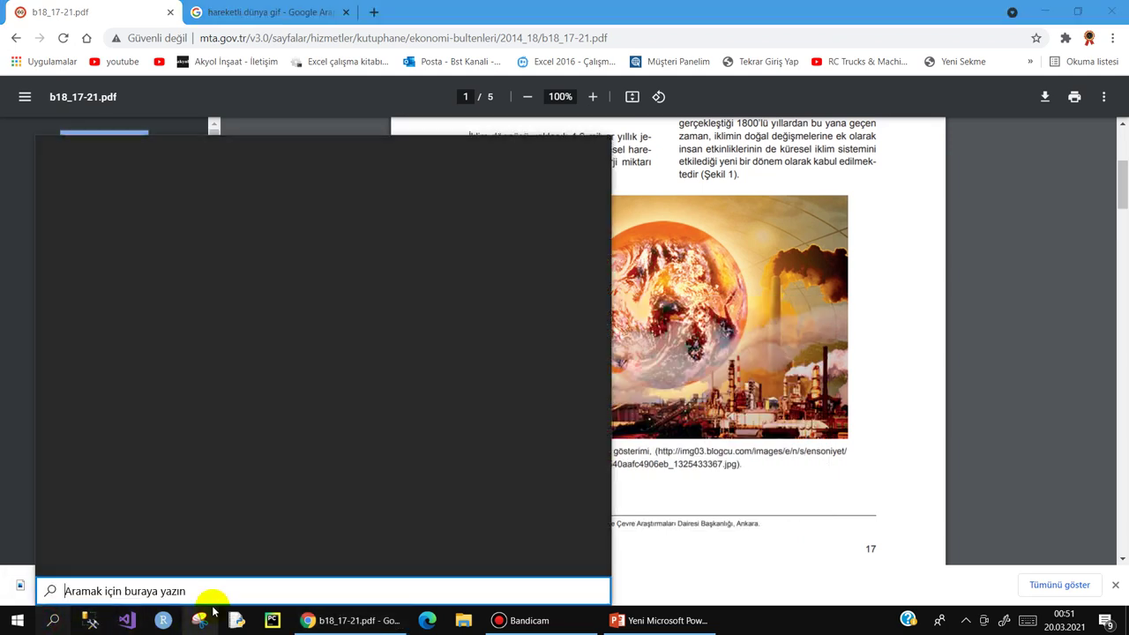
text(ekran)
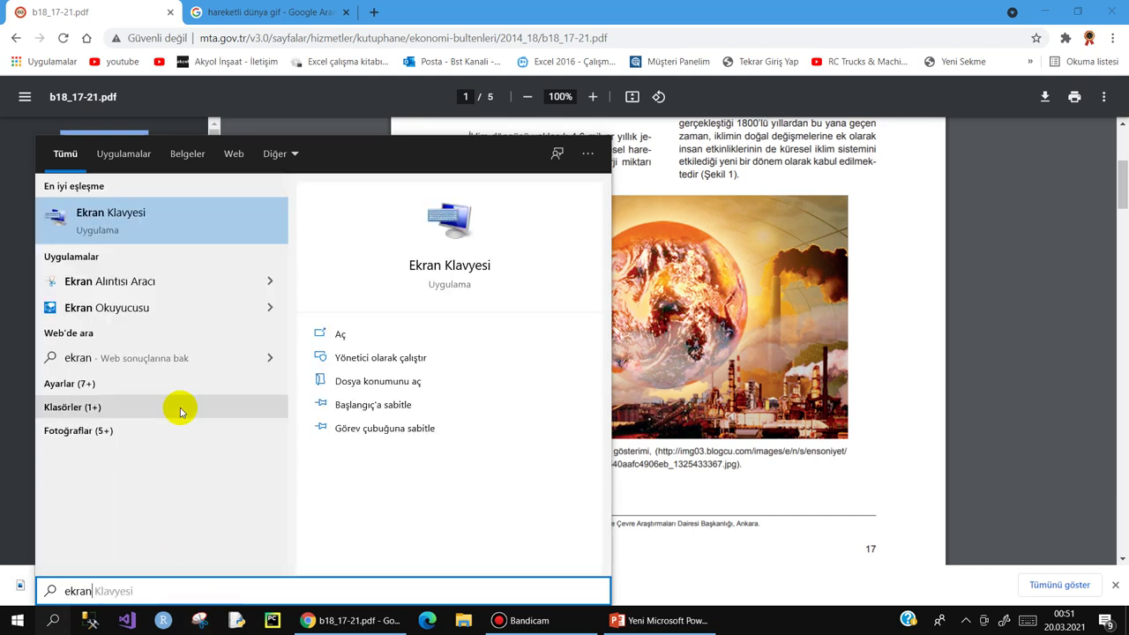
click(150, 281)
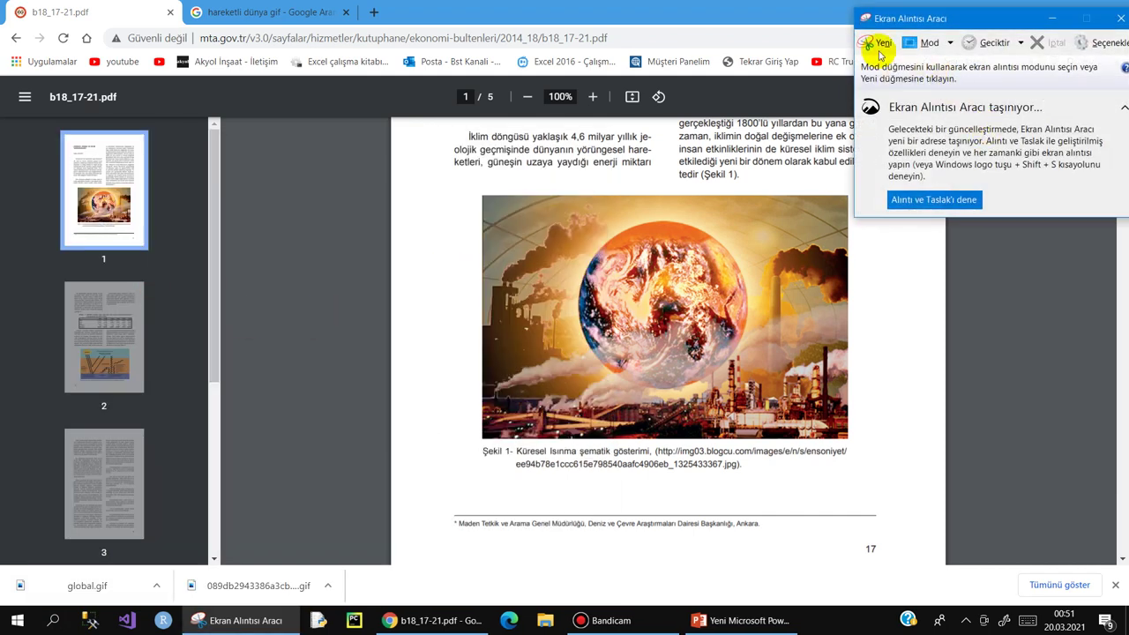
click(873, 42)
drag(484, 194, 845, 436)
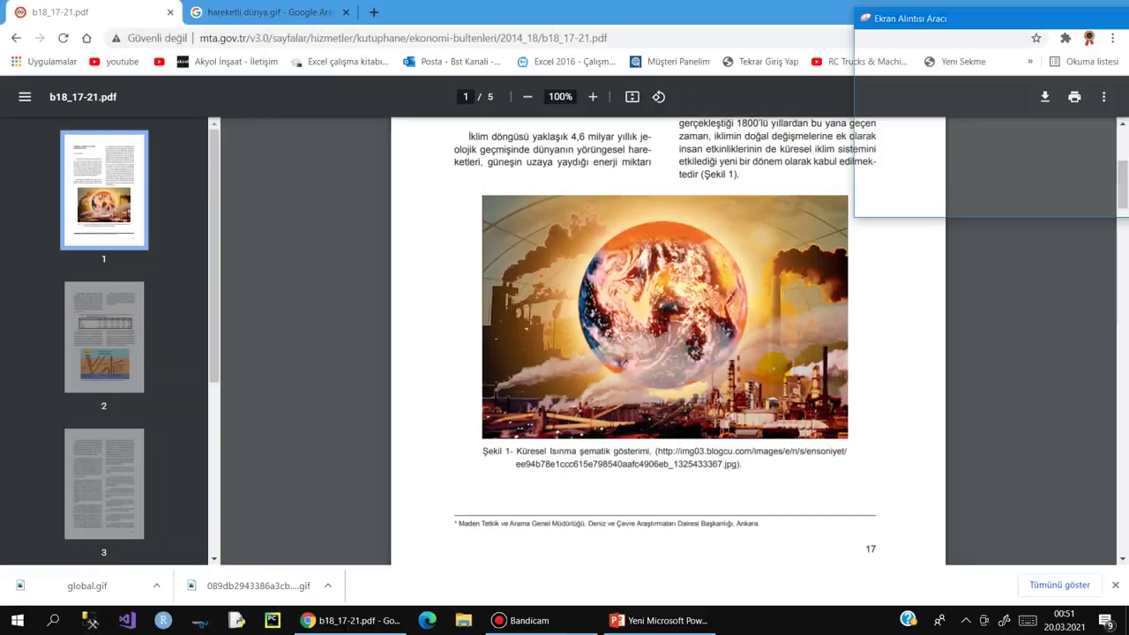
right_click(714, 293)
click(756, 315)
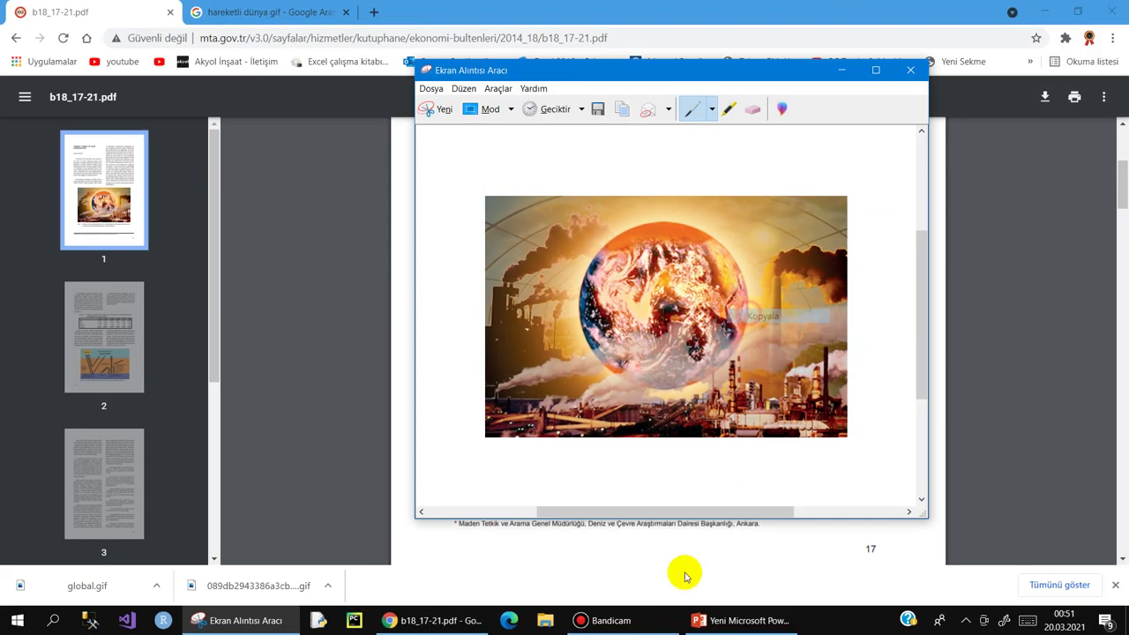
- Paste the captured globe picture onto the PowerPoint slide
click(739, 620)
right_click(473, 371)
click(502, 403)
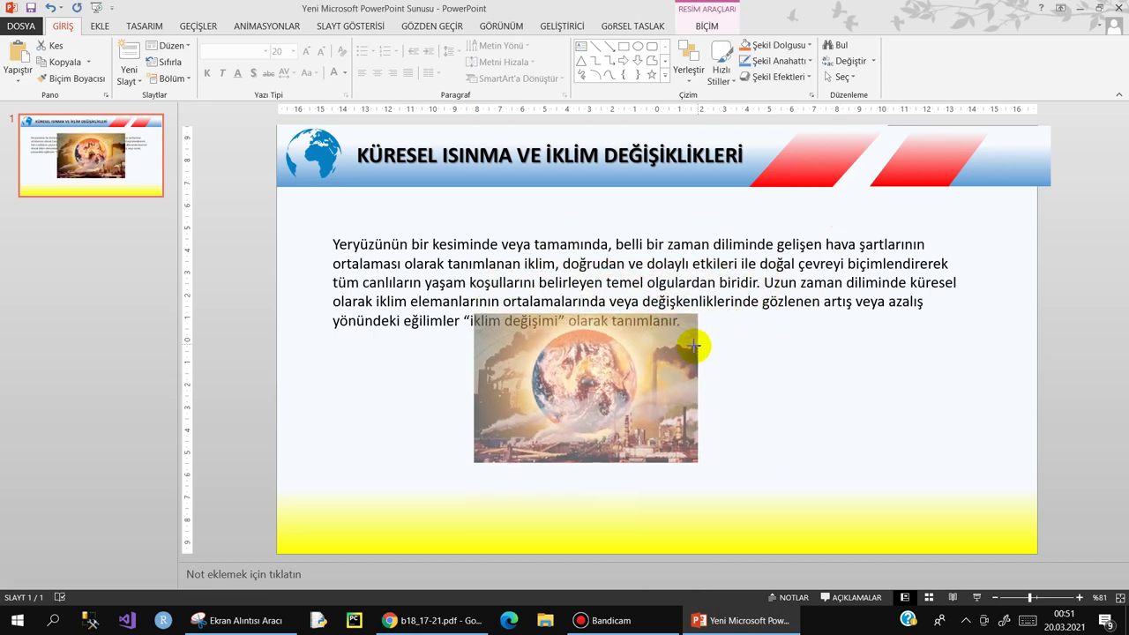
- Shrink the globe picture, move it to the lower right, and apply the tilted white-frame style
drag(840, 215, 674, 329)
drag(589, 377, 925, 398)
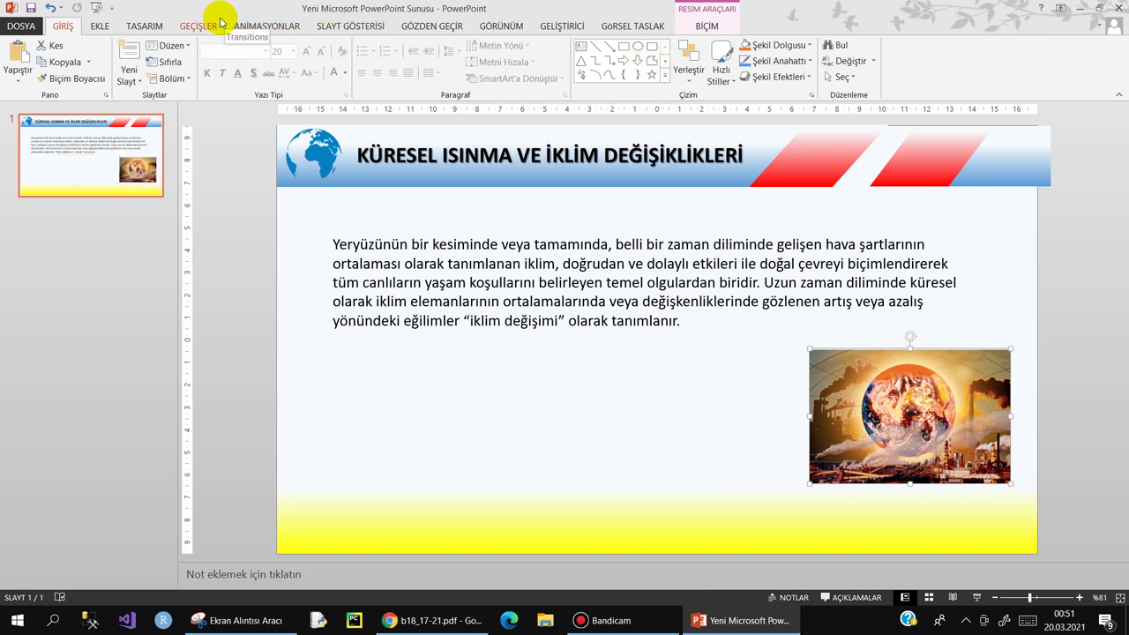
click(706, 25)
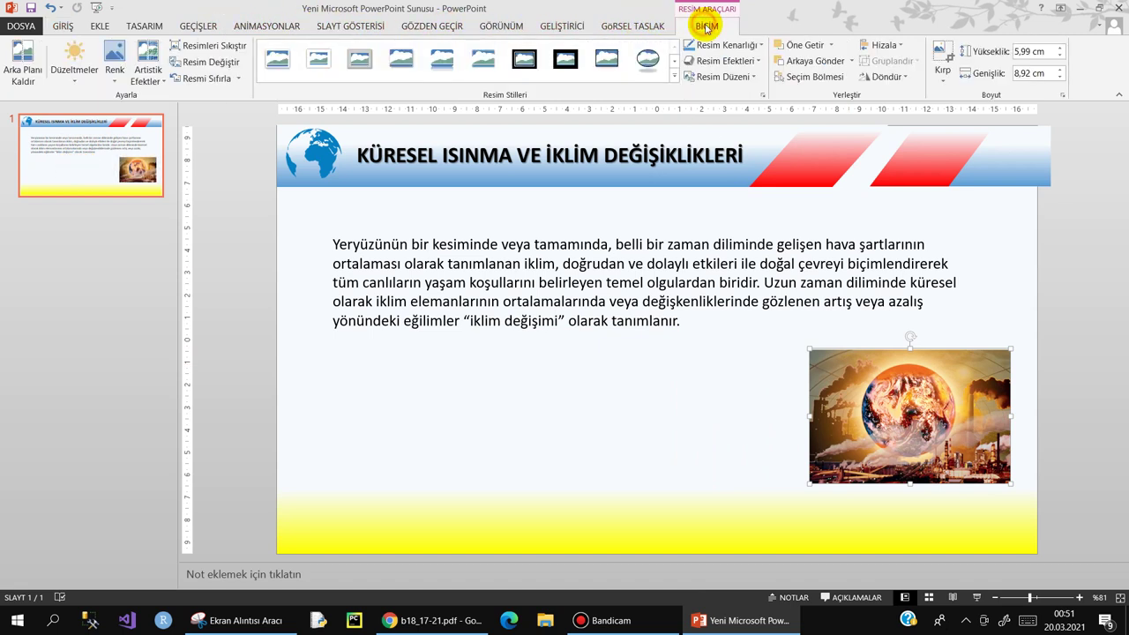
click(674, 62)
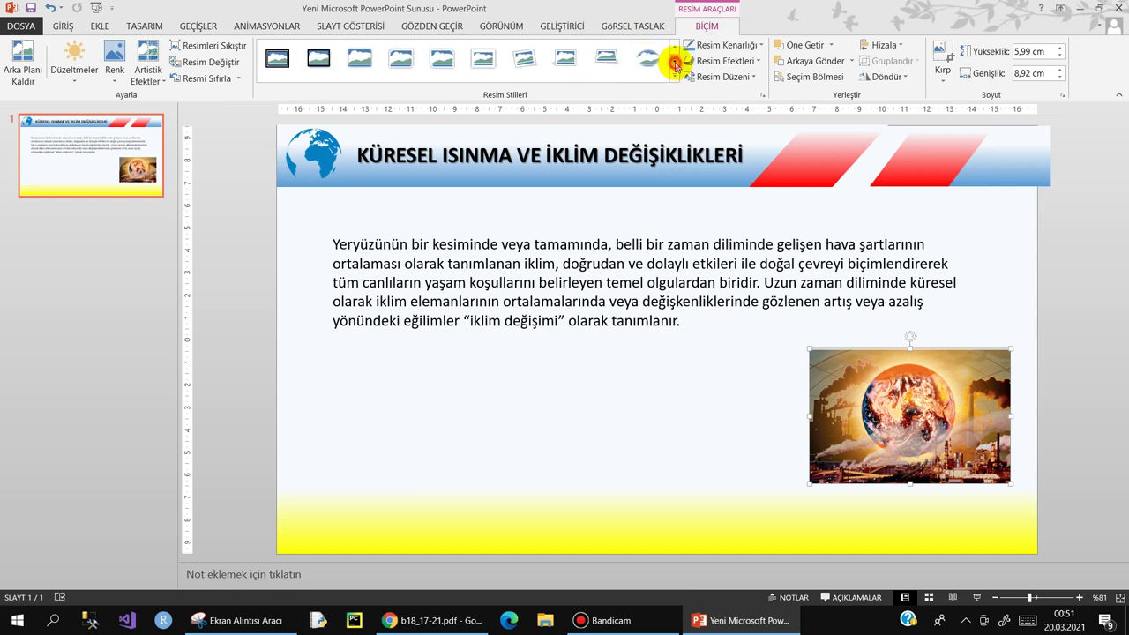
click(522, 58)
click(609, 415)
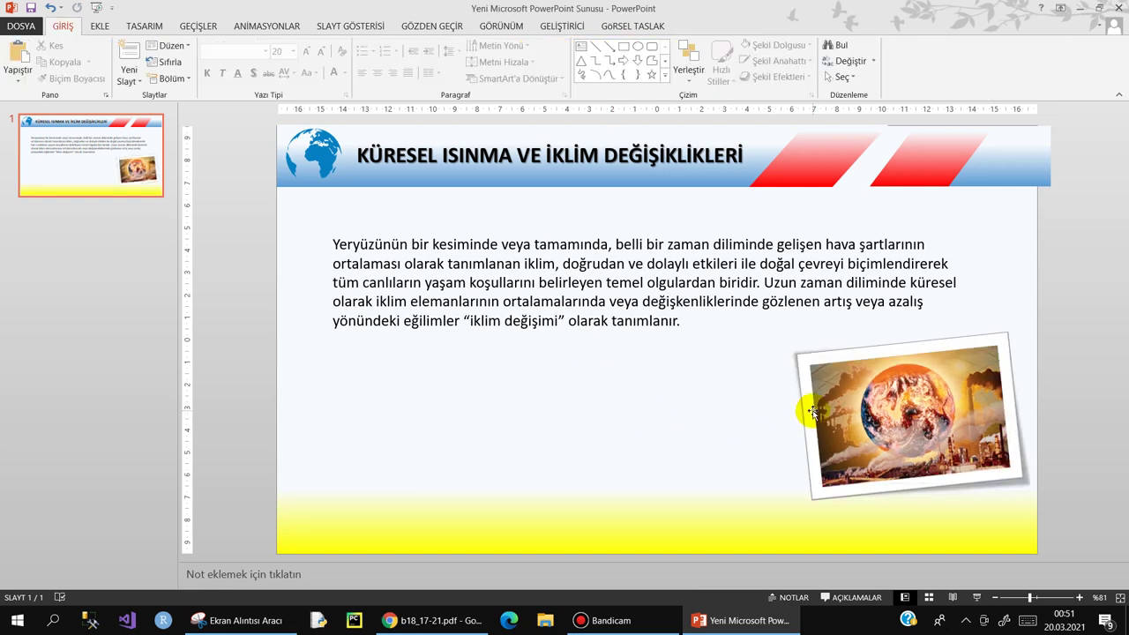
drag(806, 403, 777, 408)
click(474, 417)
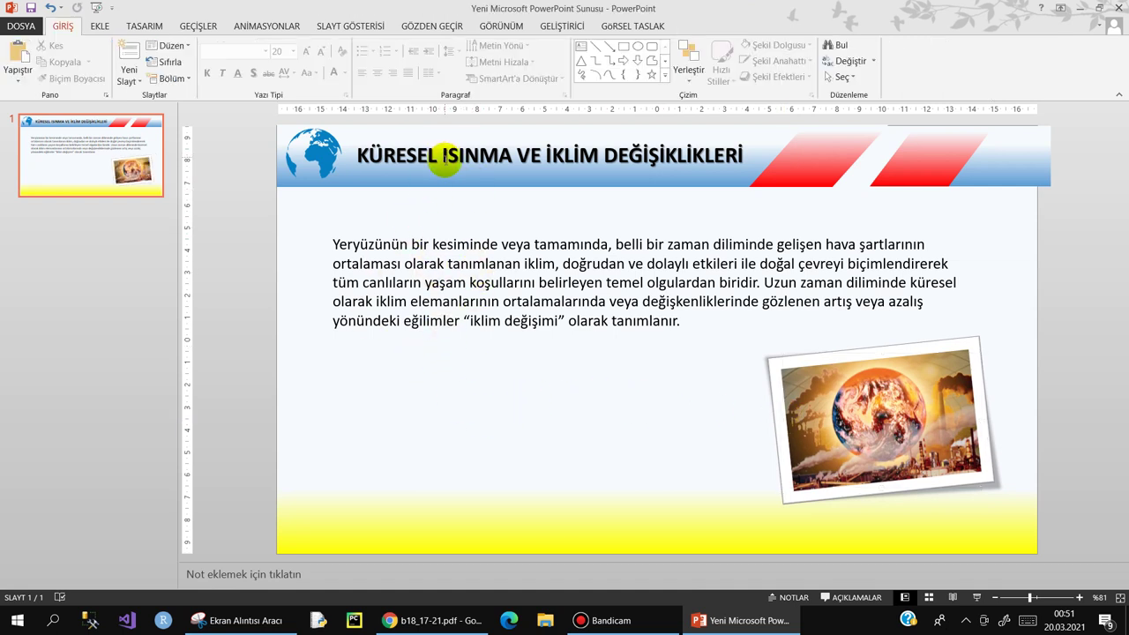
click(451, 157)
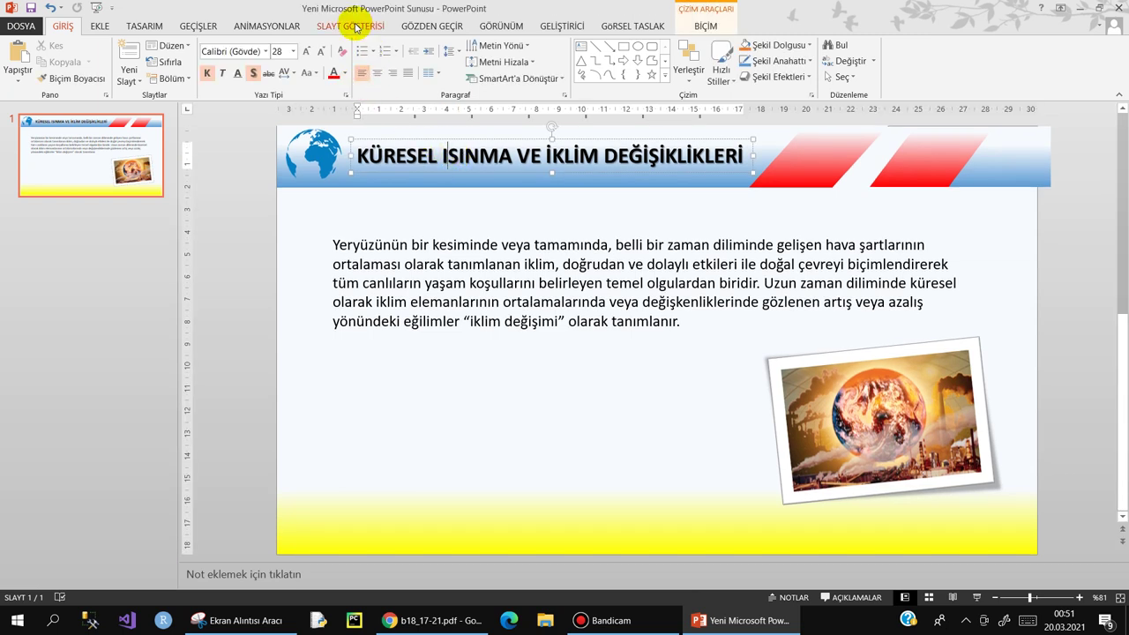
- Give the title a Süpür wipe from Üstten, 00,25 duration, starting after the previous item
click(280, 23)
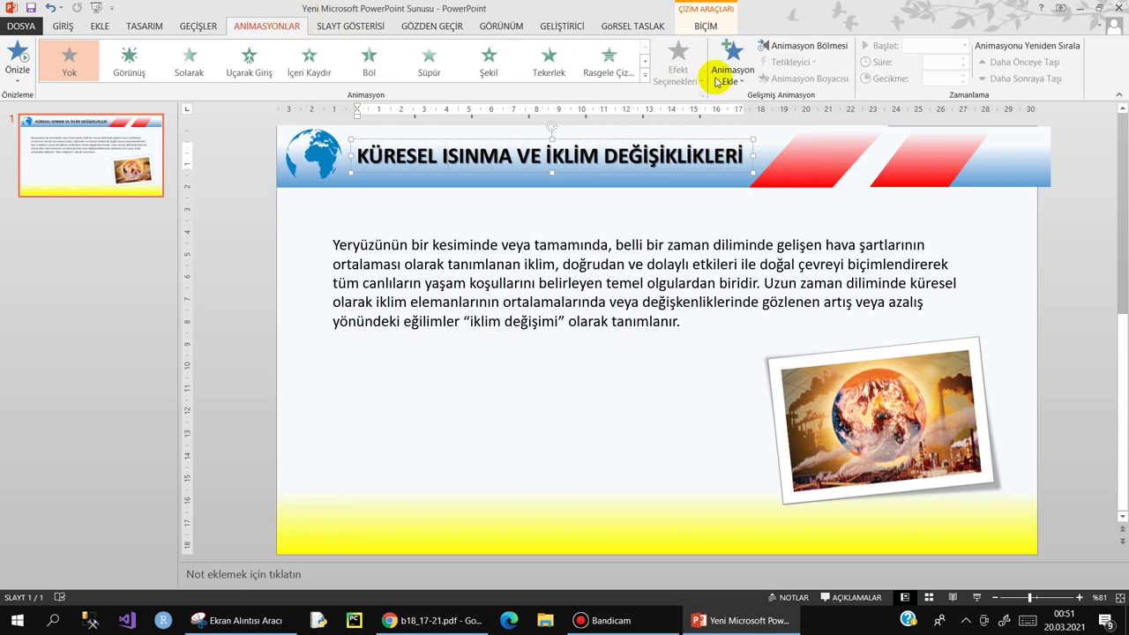
click(805, 47)
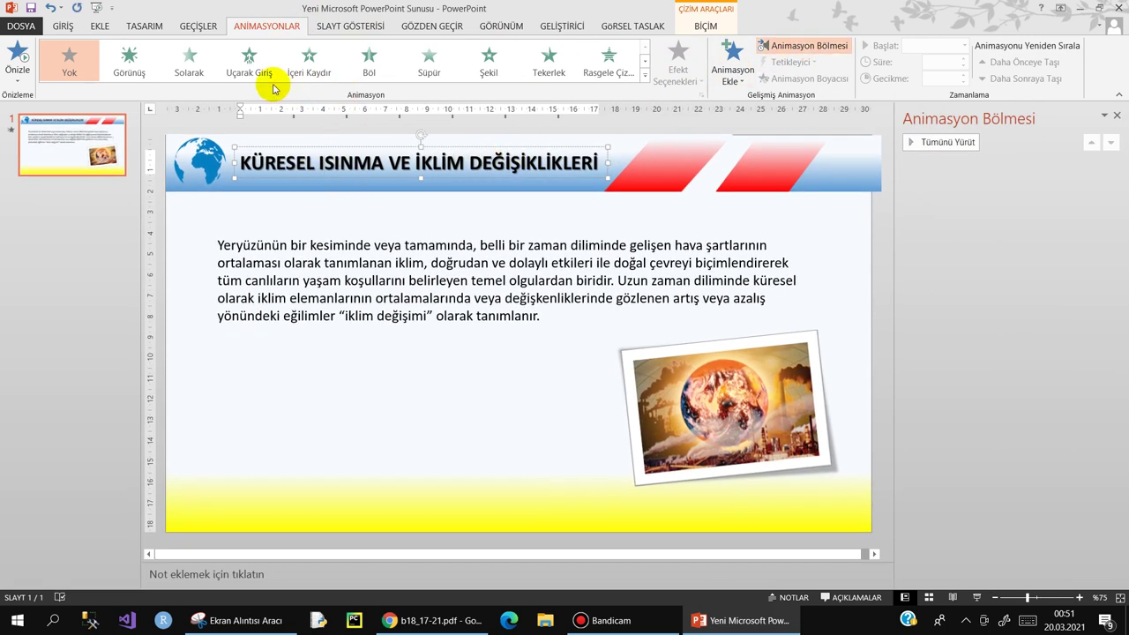
click(428, 63)
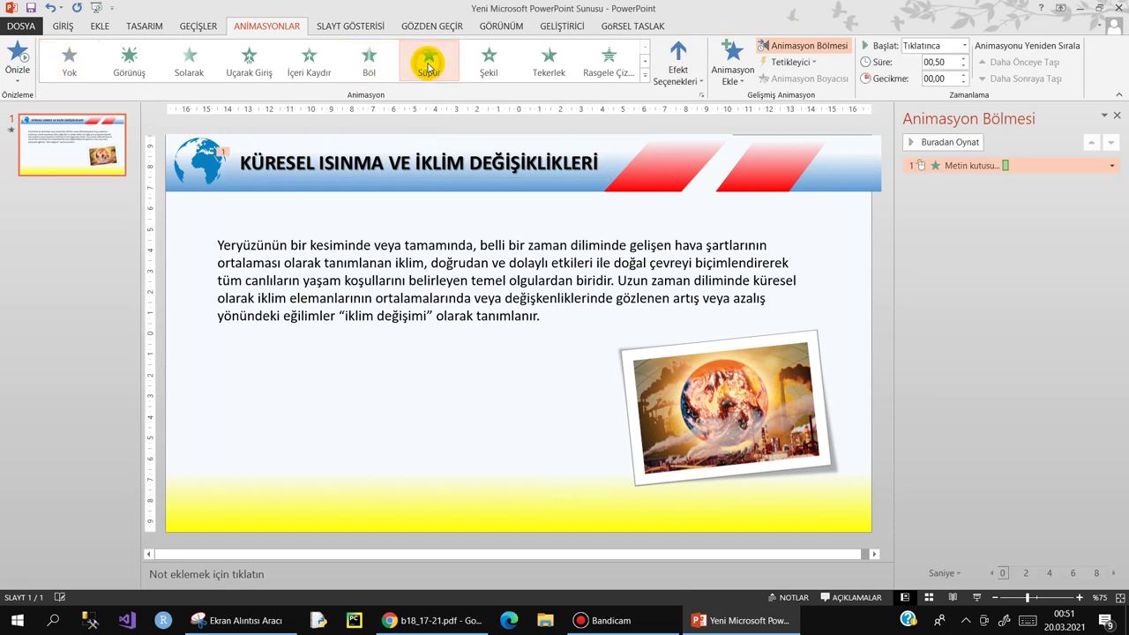
click(677, 69)
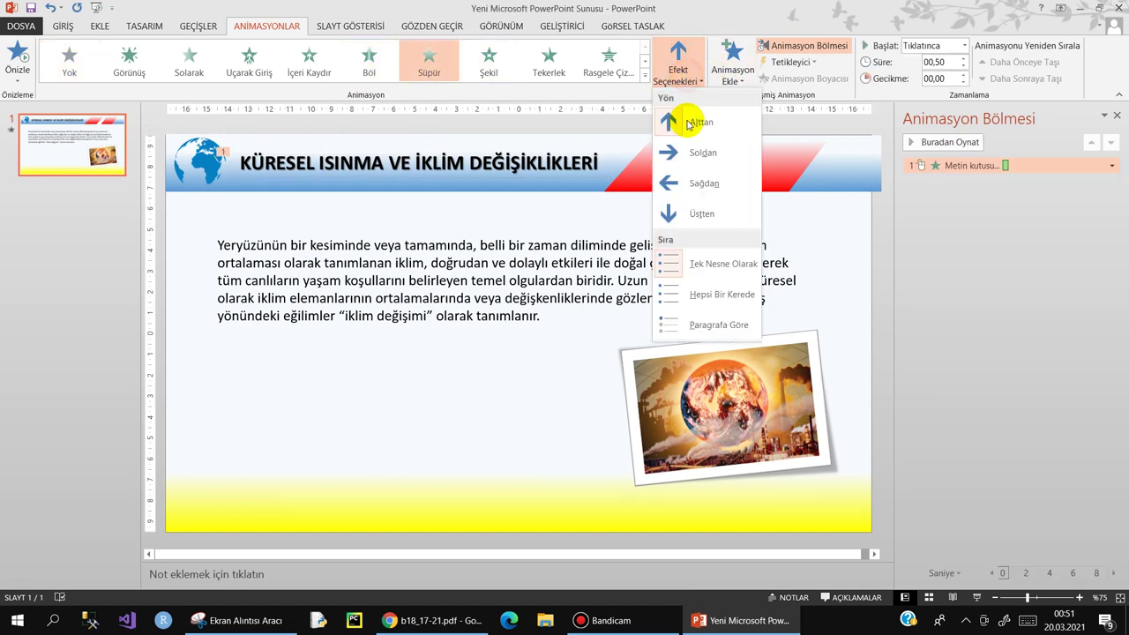
click(683, 216)
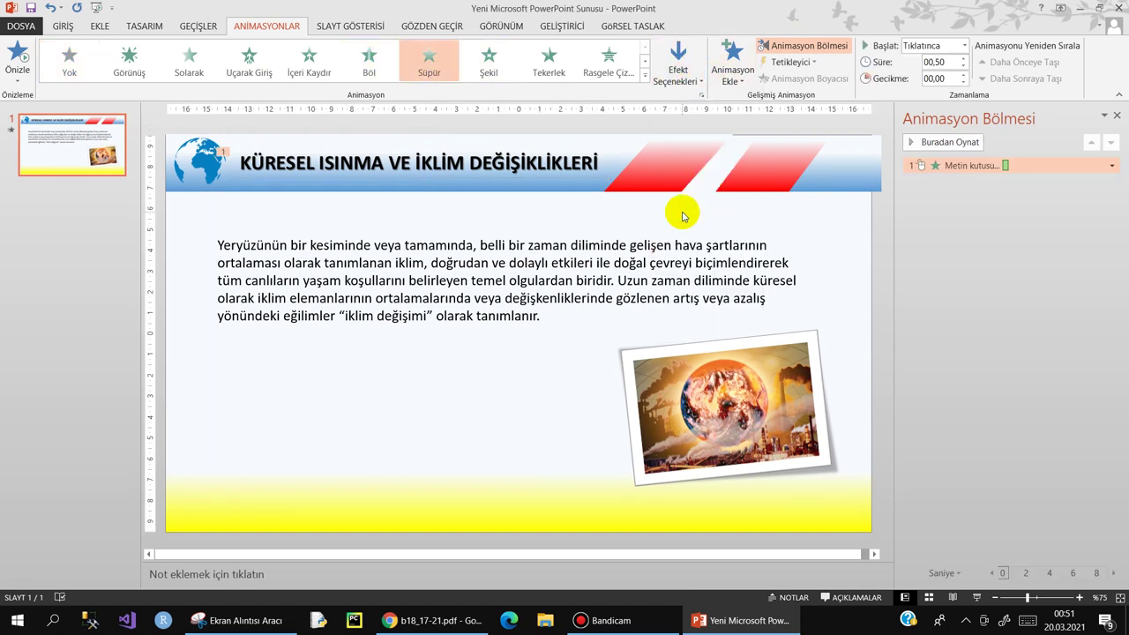
click(962, 71)
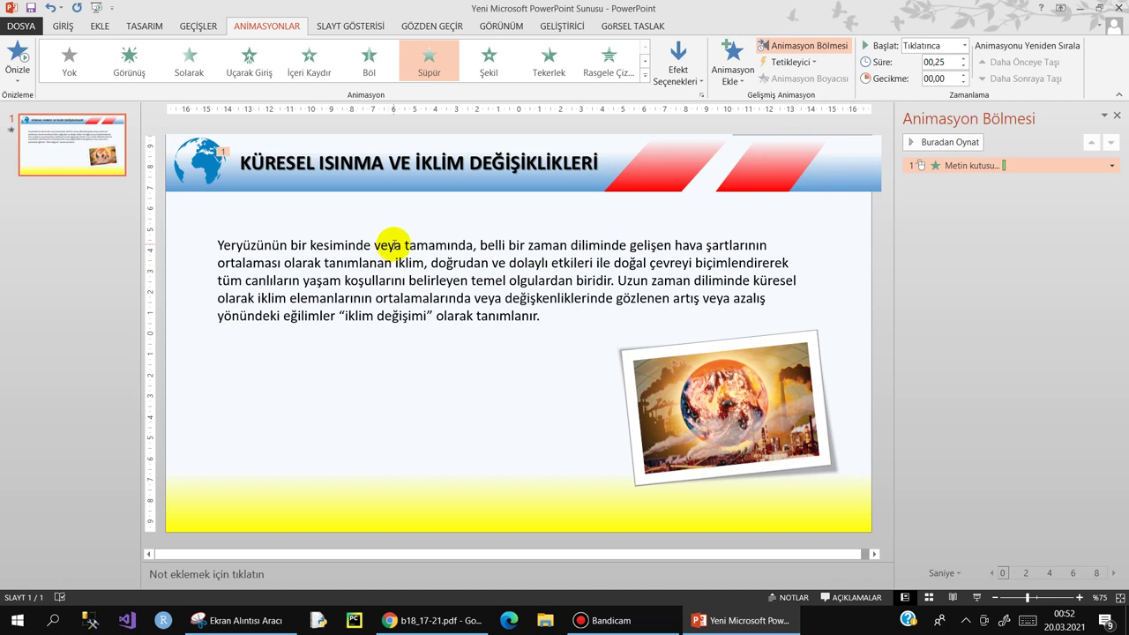
click(1112, 165)
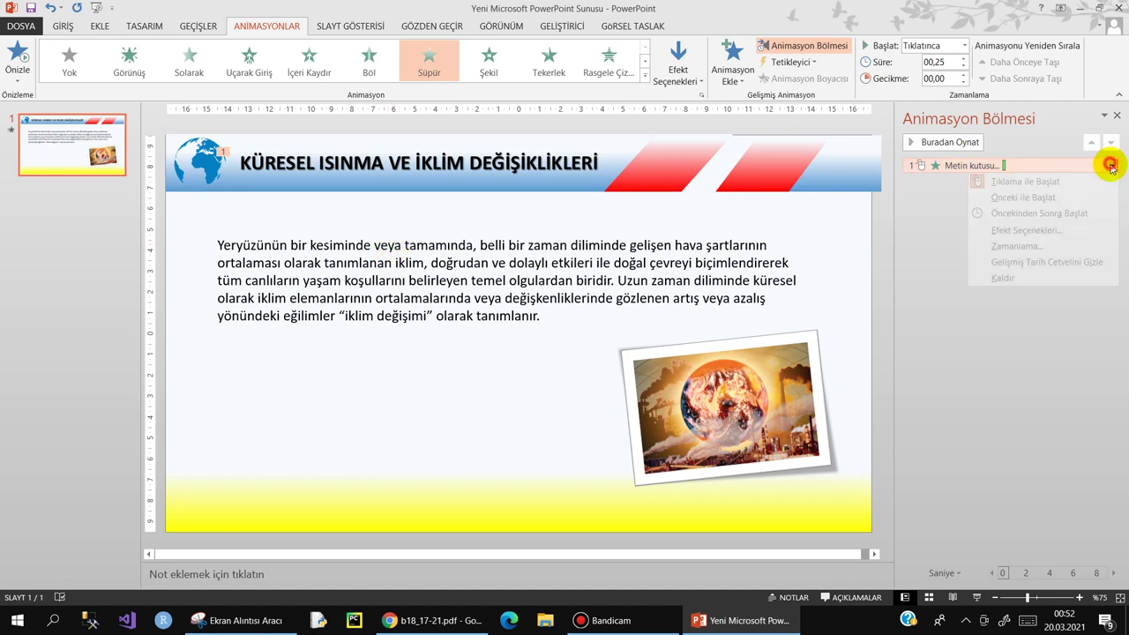
click(1017, 214)
click(483, 279)
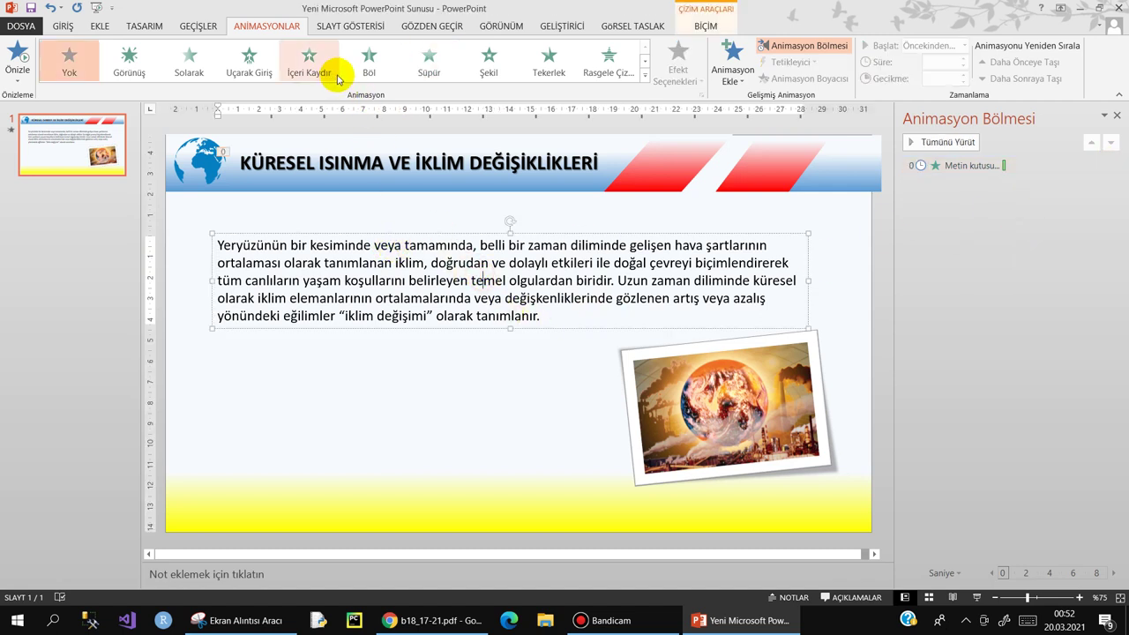
- Apply a Görünüş entrance and add a Darbe emphasis to the body paragraph
click(128, 69)
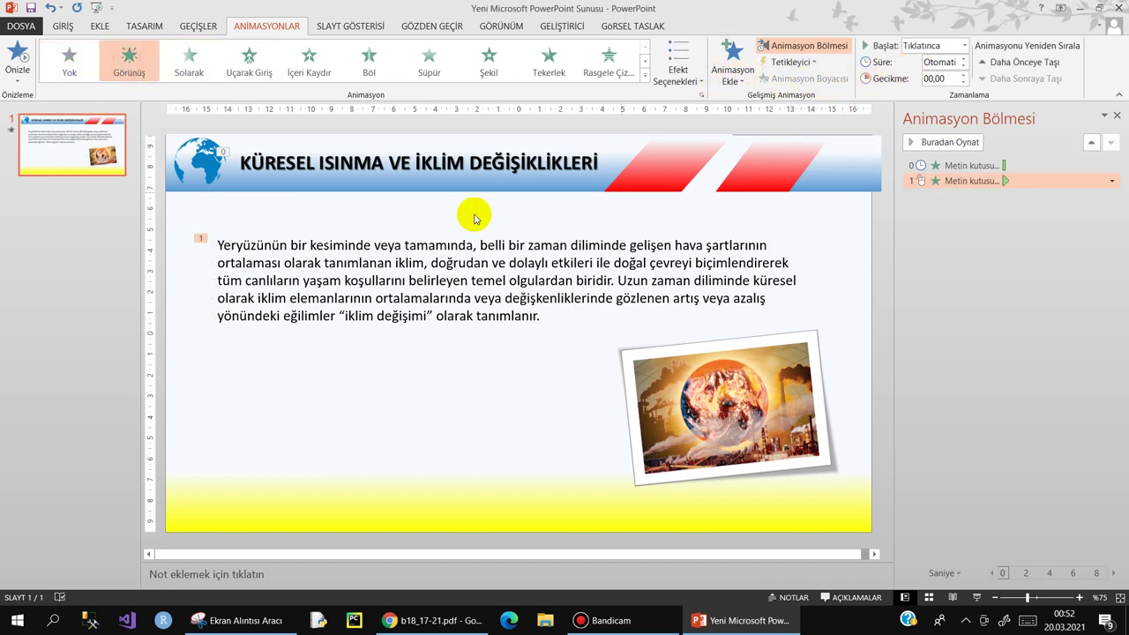
click(735, 74)
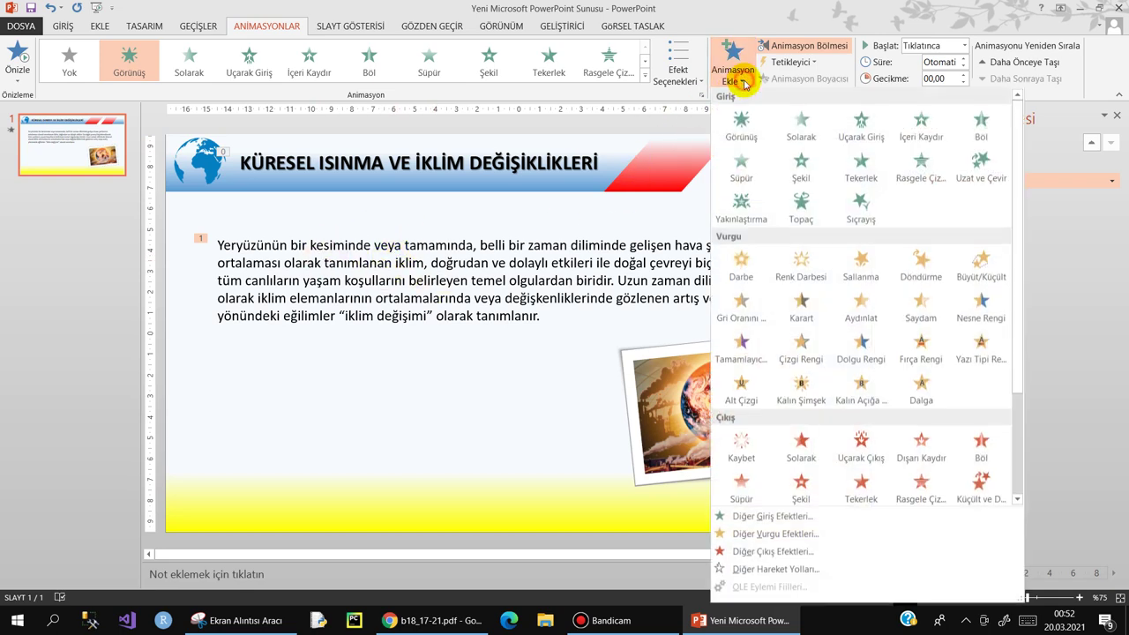
click(745, 268)
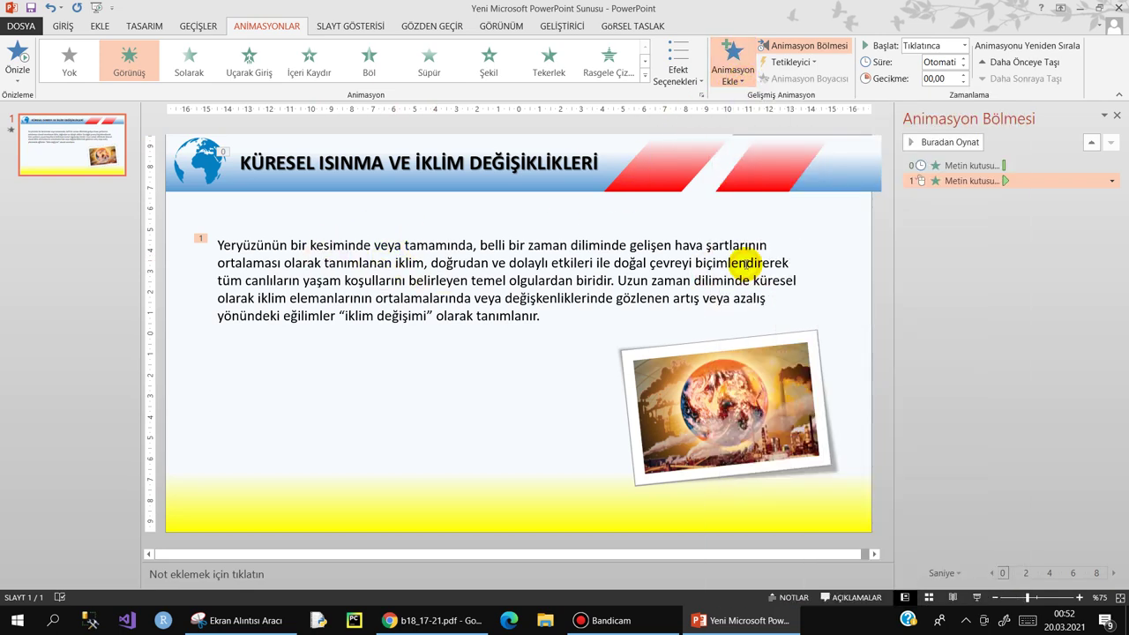
- Set Görünüş to start after the previous animation and Darbe to start with it
click(1069, 180)
click(1107, 181)
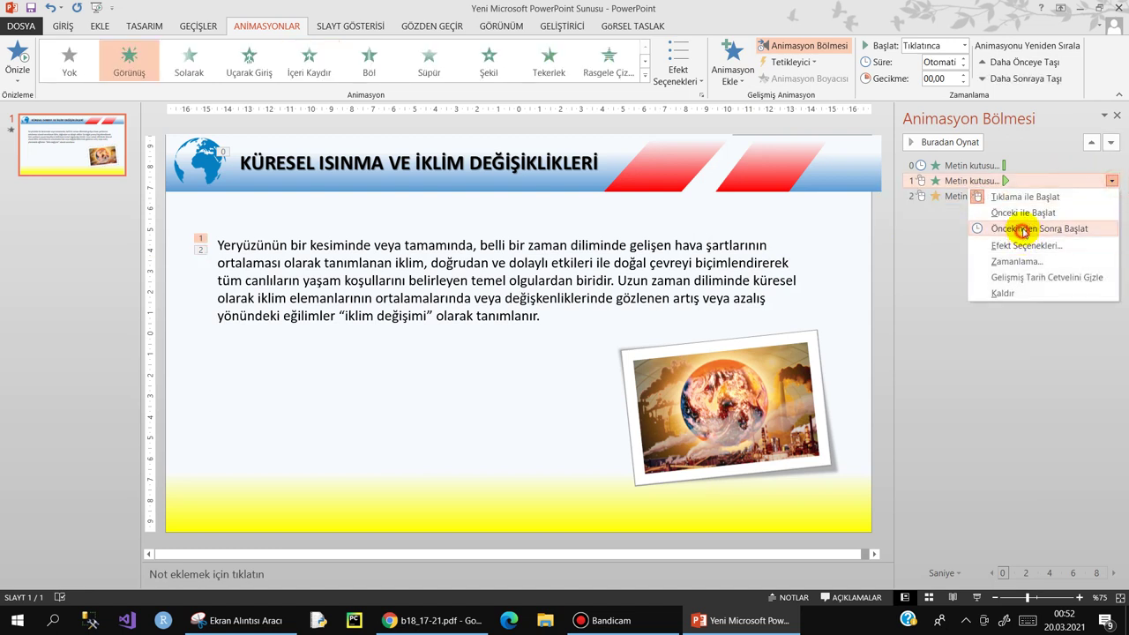
click(1020, 227)
click(1006, 196)
click(1111, 196)
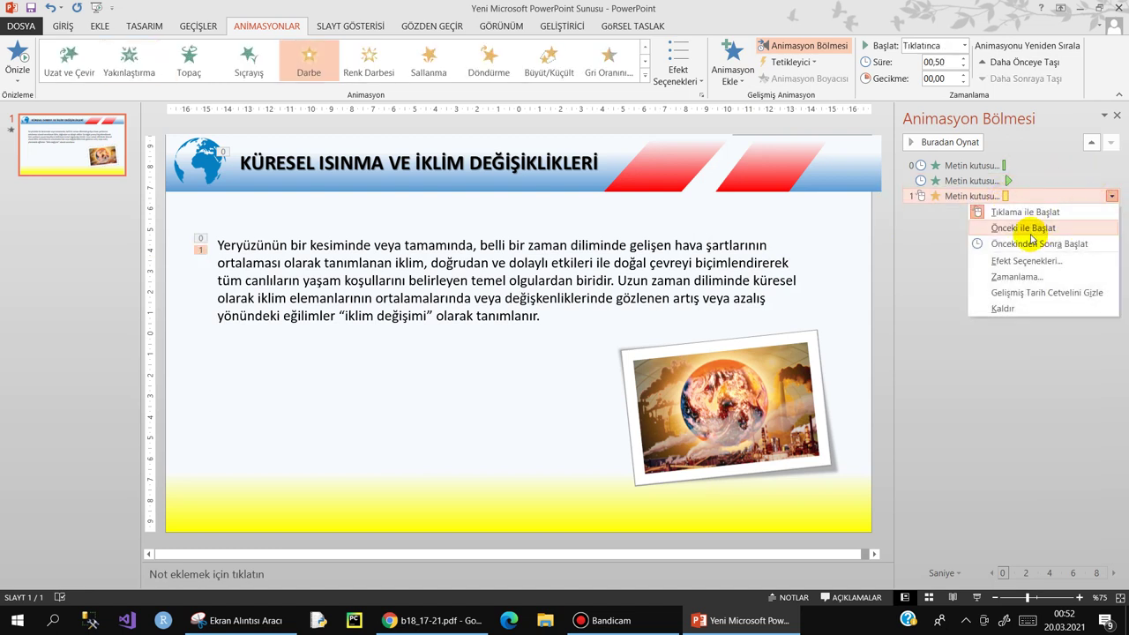
click(1014, 245)
click(948, 263)
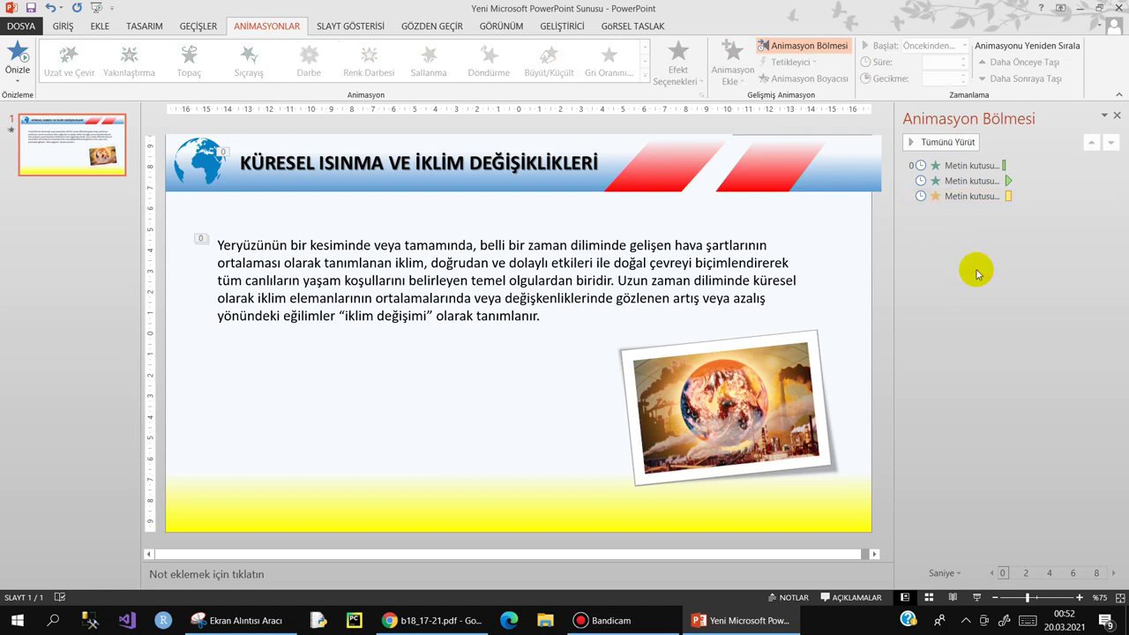
click(350, 26)
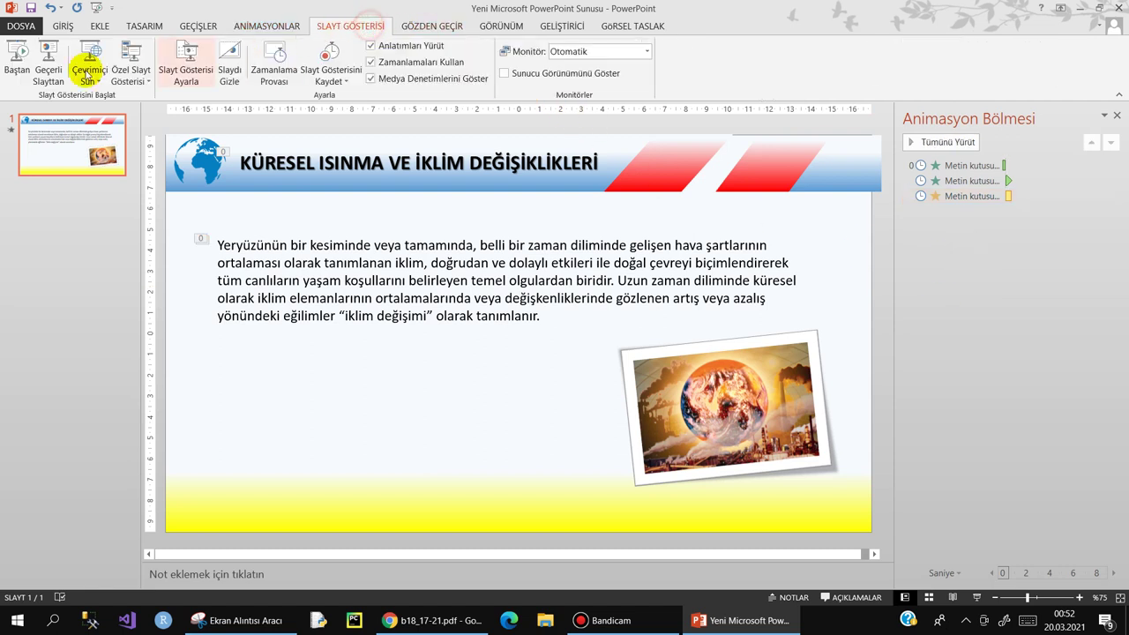
- Preview the show, then give the globe picture a Solarak fade-in starting after the previous animation
click(16, 60)
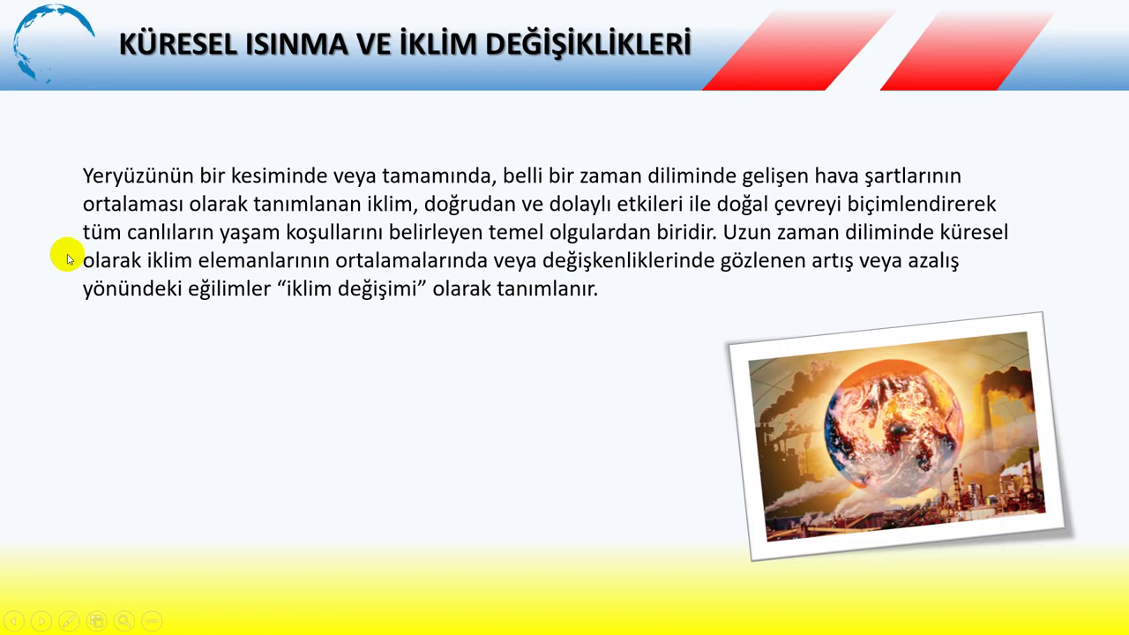
key(Escape)
click(699, 406)
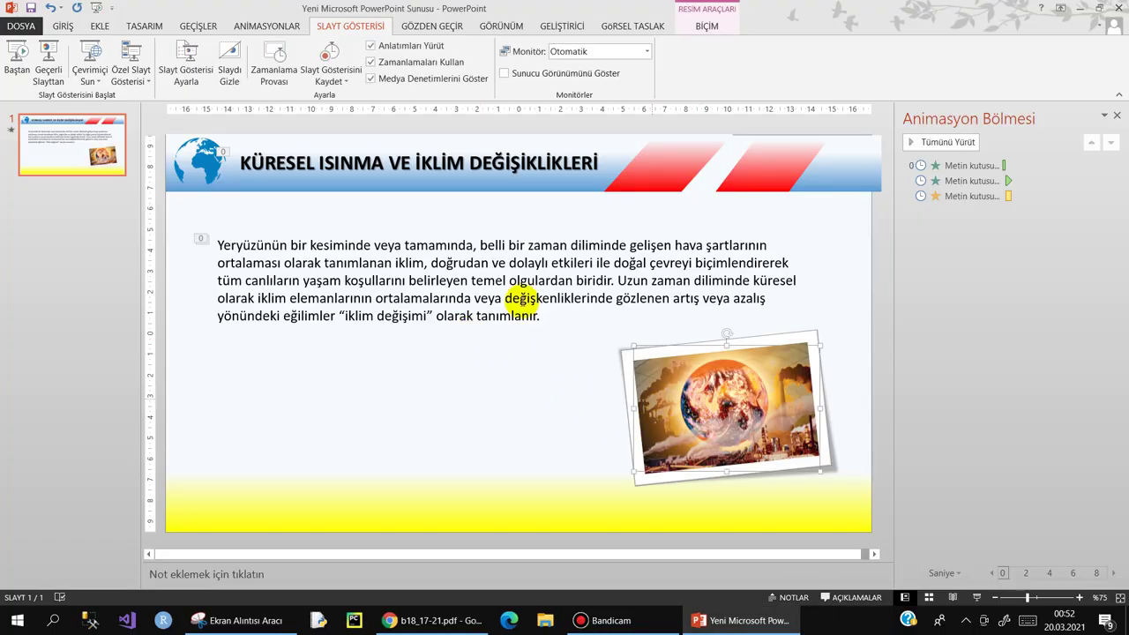
click(261, 27)
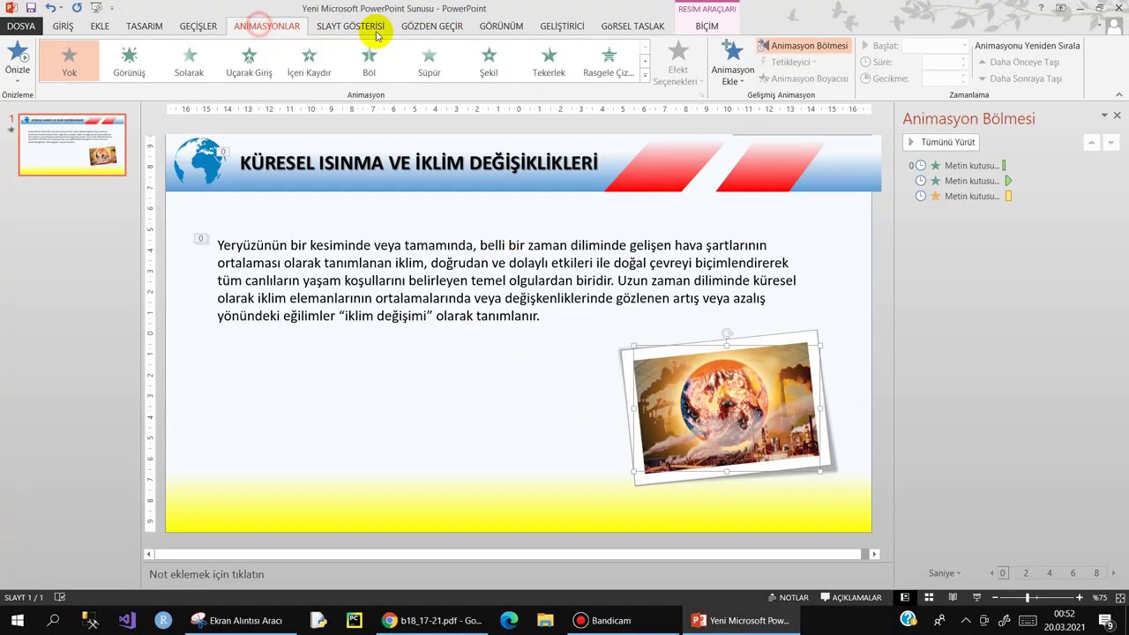
click(191, 71)
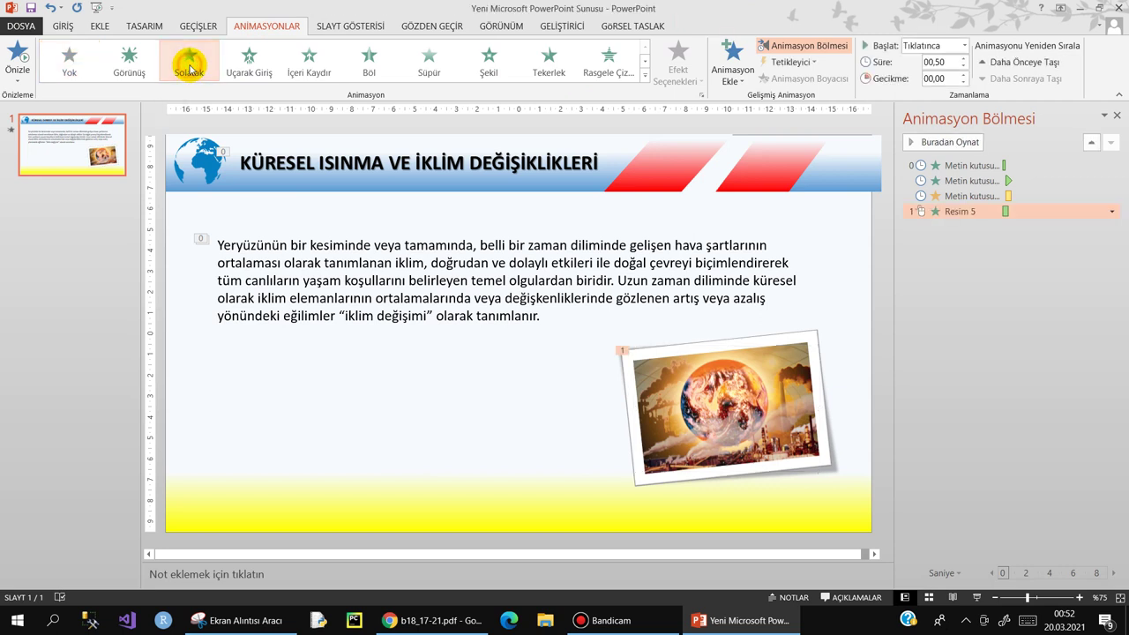
click(1114, 213)
click(1028, 258)
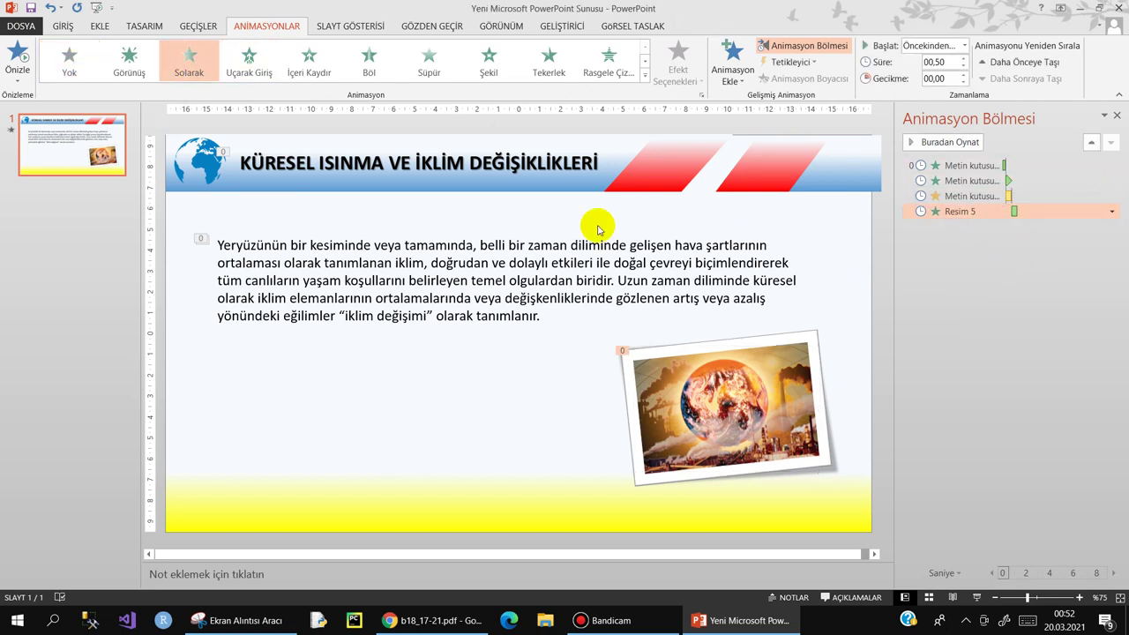
- Preview the show from the beginning, then duplicate slide 1 as a new slide 2
click(364, 27)
click(16, 57)
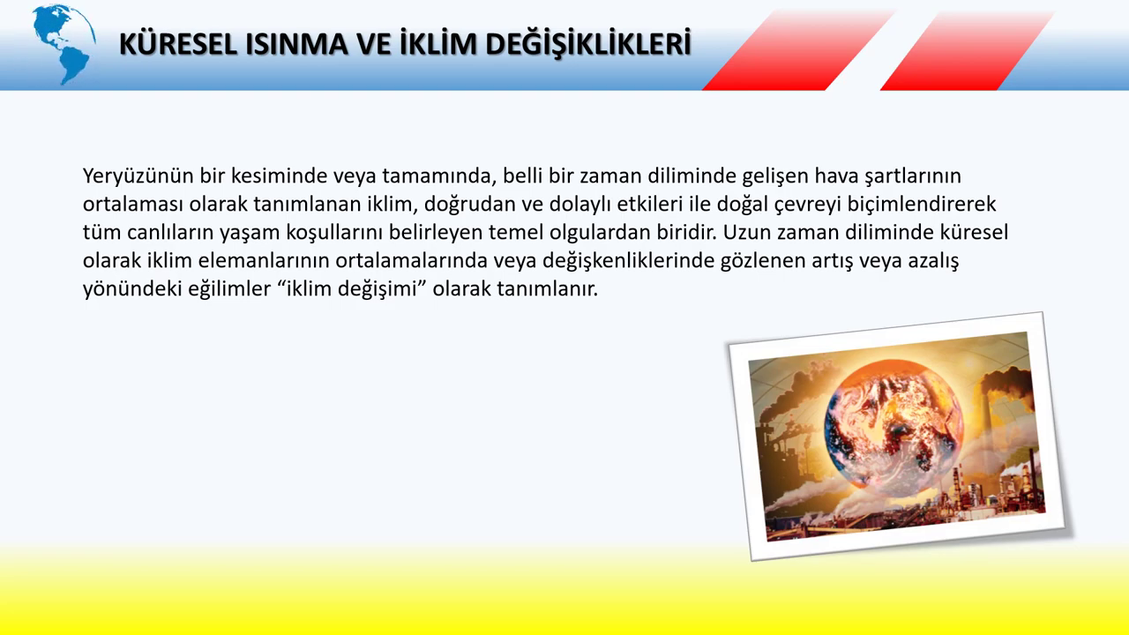
key(Escape)
right_click(86, 155)
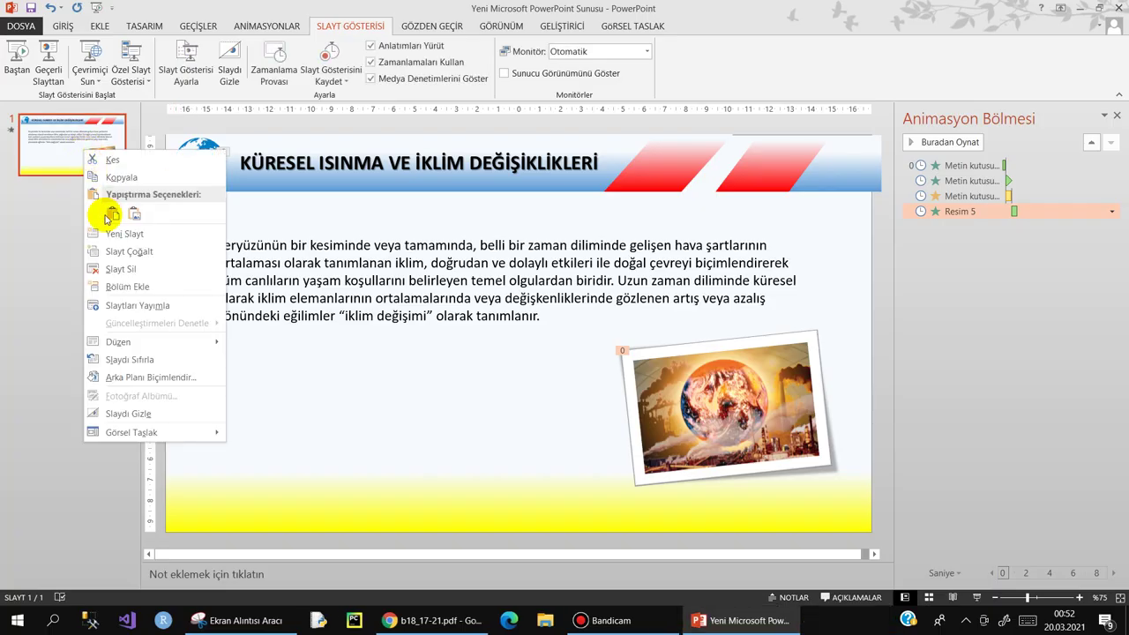
click(111, 251)
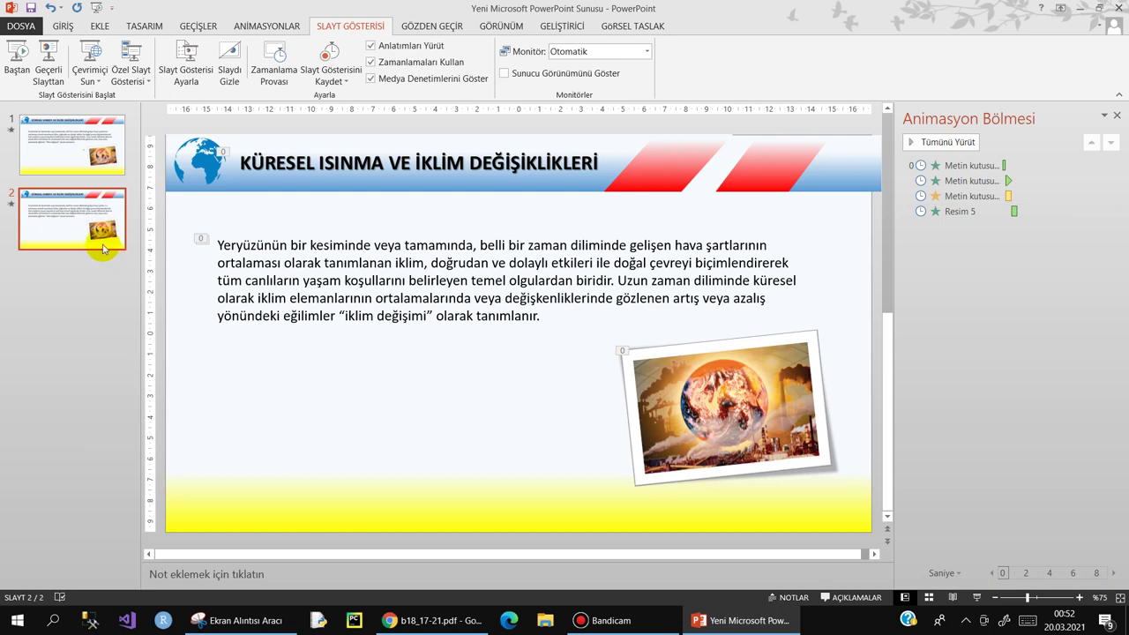
- Copy the PDF paragraph from 'Bu açıklamalar' to 'tanımlanabilir' and return to PowerPoint
click(425, 622)
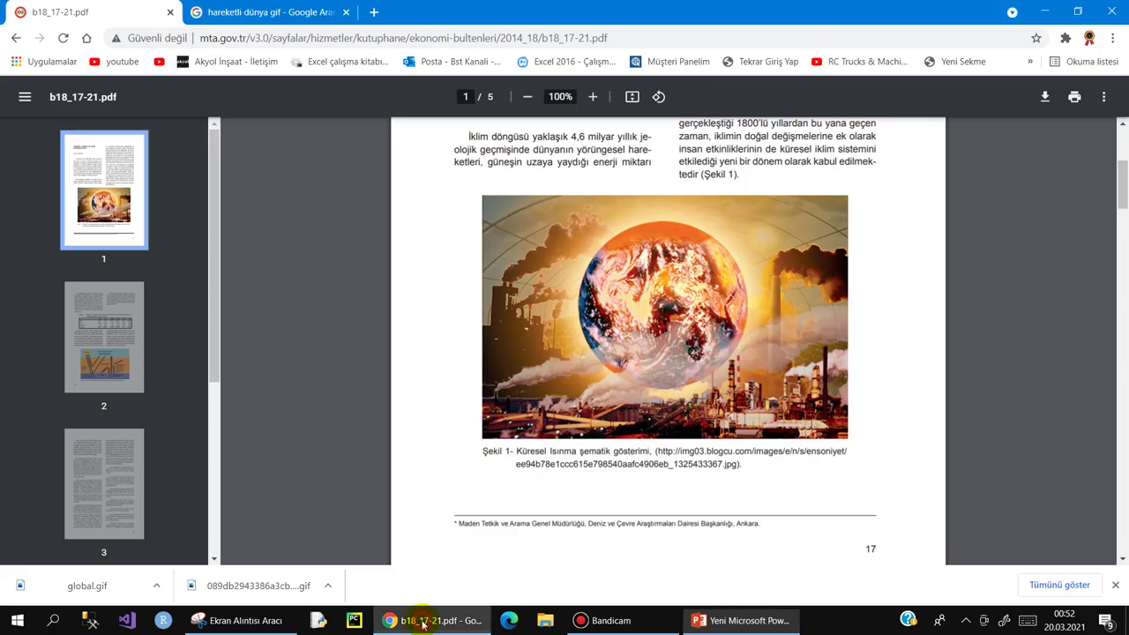
scroll(756, 279, up, 4)
scroll(754, 284, down, 5)
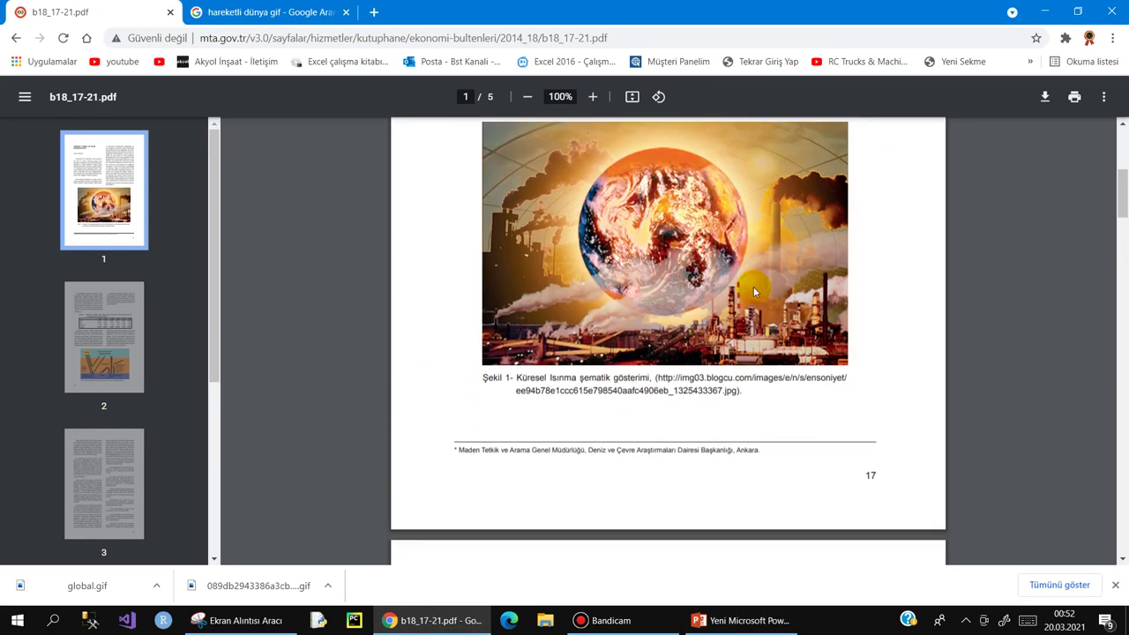
scroll(752, 291, down, 4)
scroll(752, 291, down, 3)
scroll(752, 291, up, 1)
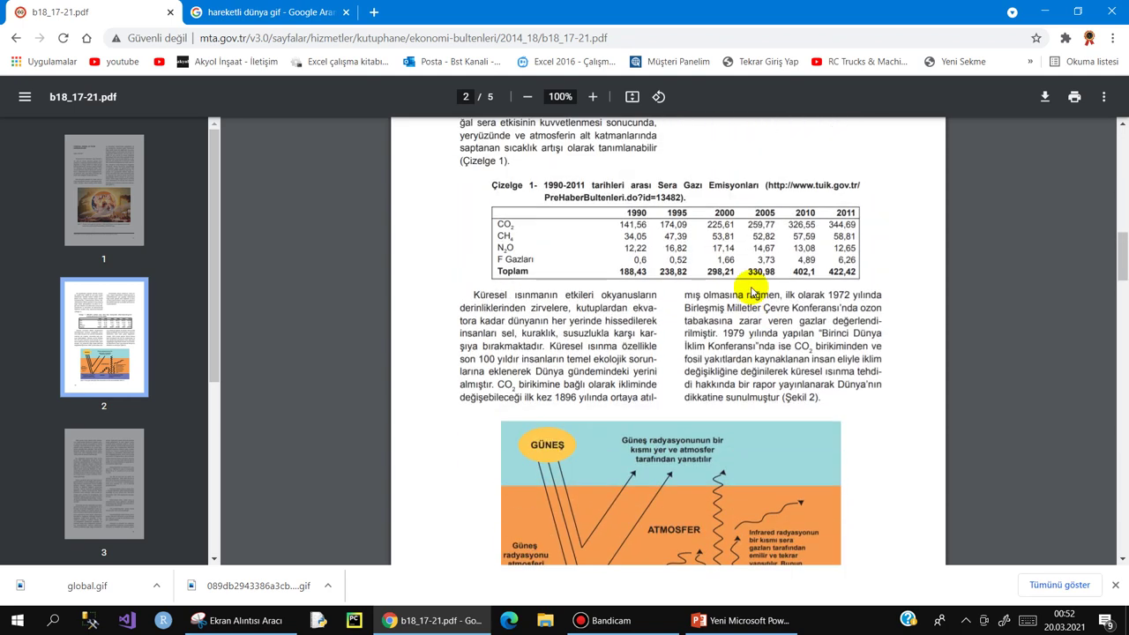
scroll(752, 291, up, 2)
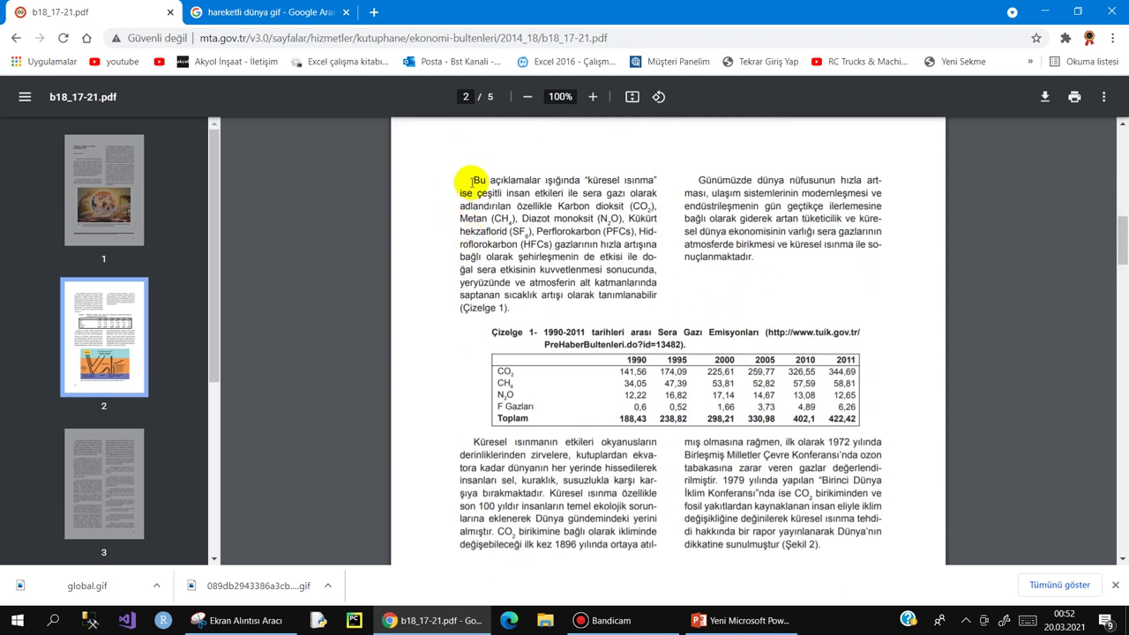
drag(551, 206, 672, 299)
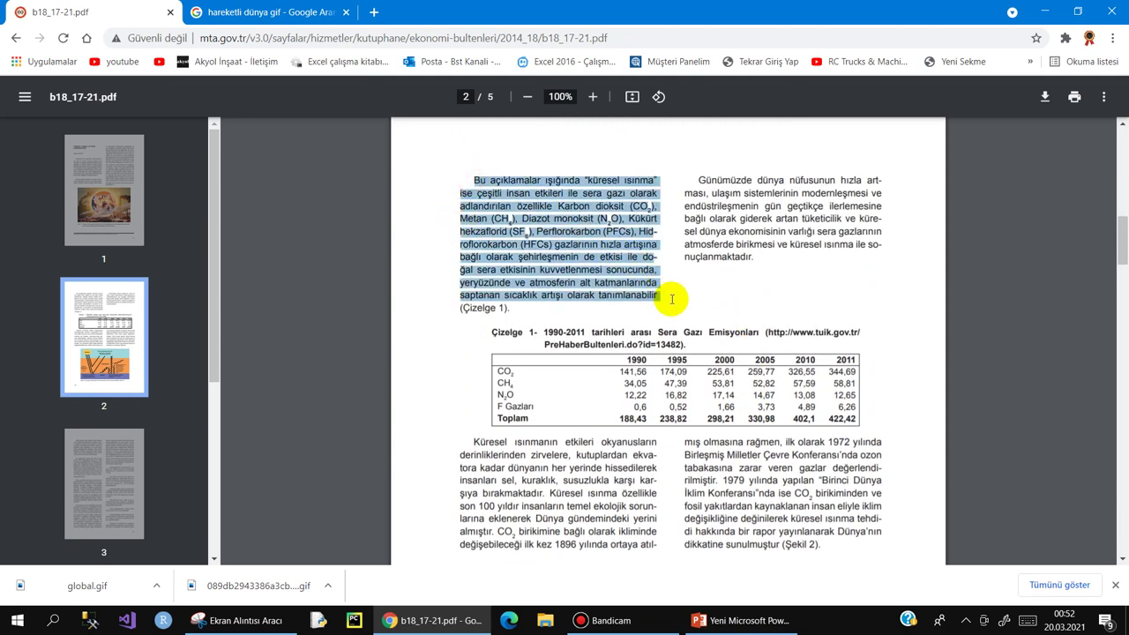
right_click(604, 228)
click(606, 237)
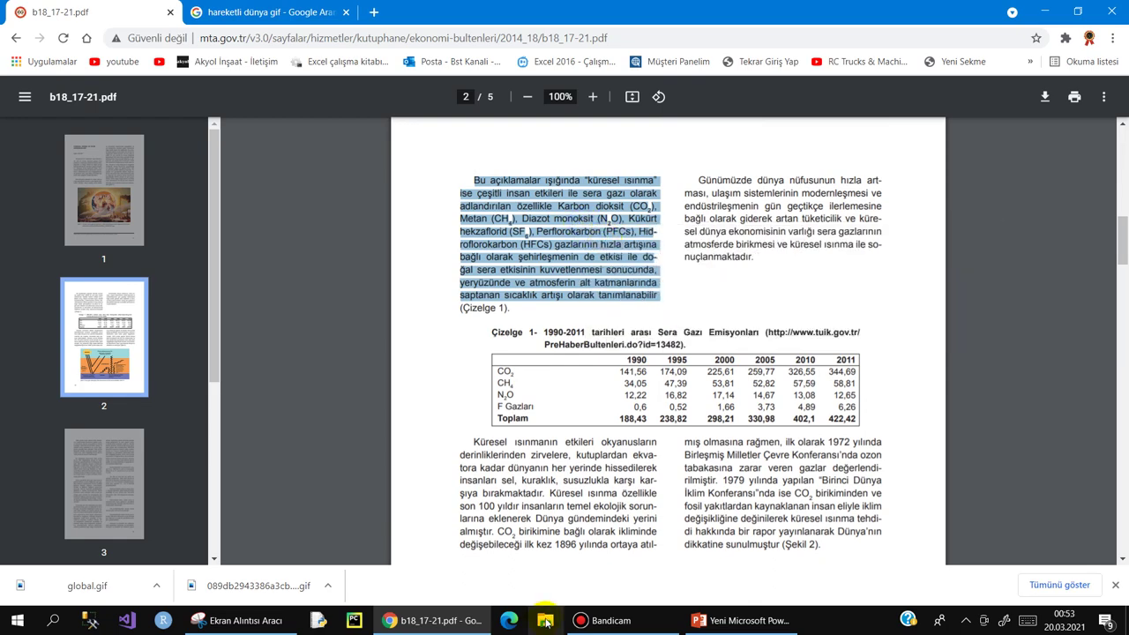
click(739, 620)
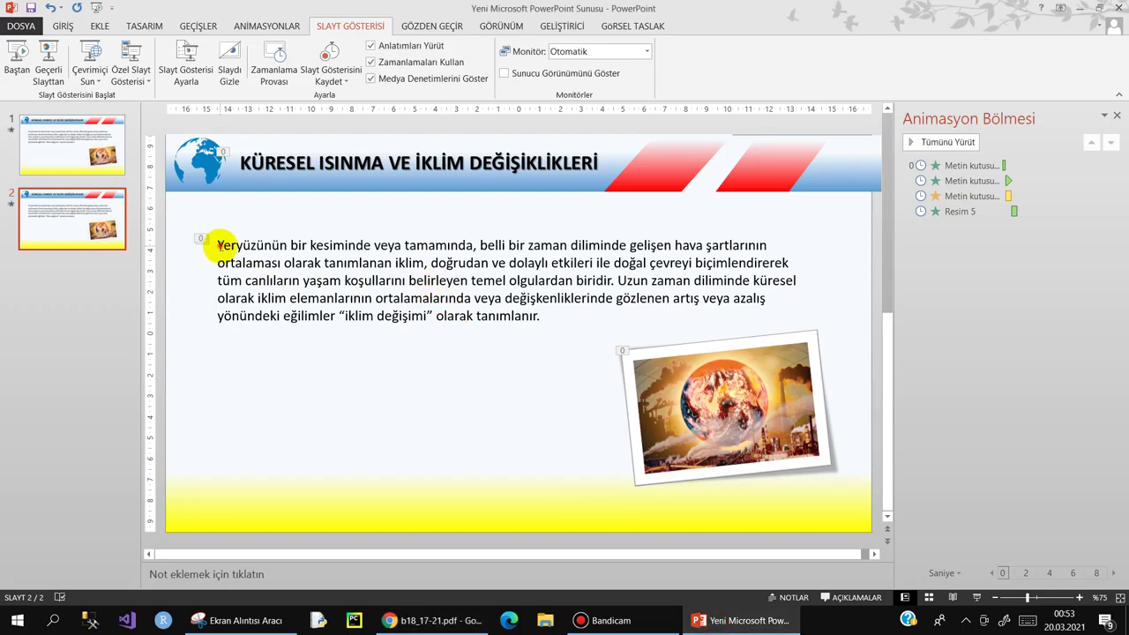
- Paste the copied paragraph over slide 2's text and delete the globe picture
drag(218, 245, 603, 331)
key(ctrl+v)
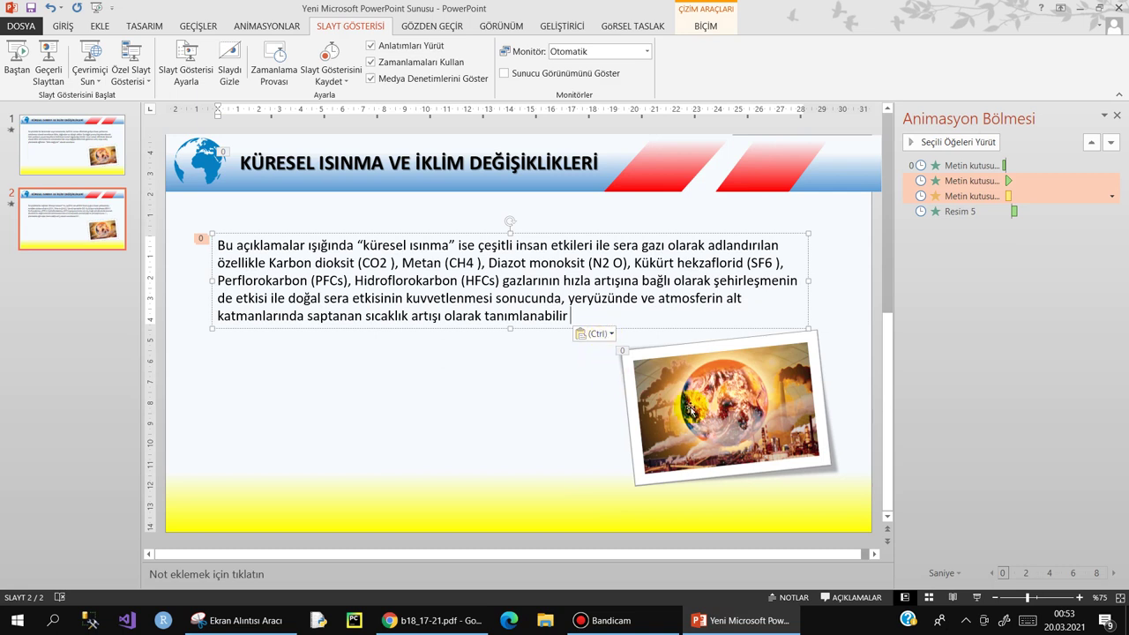
click(732, 397)
key(Delete)
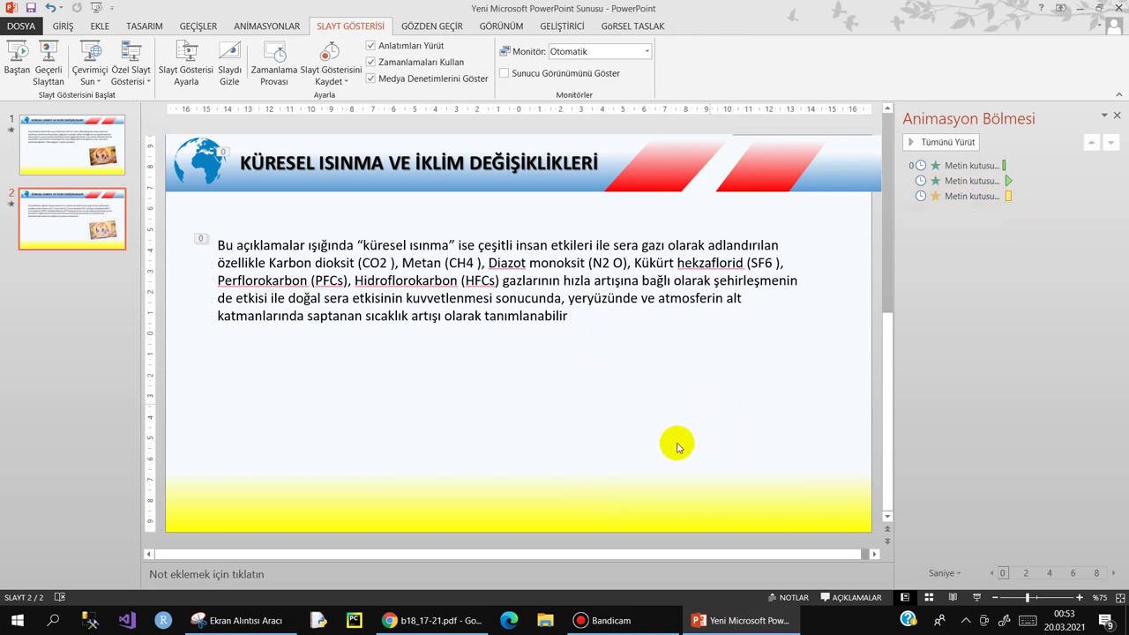
click(432, 620)
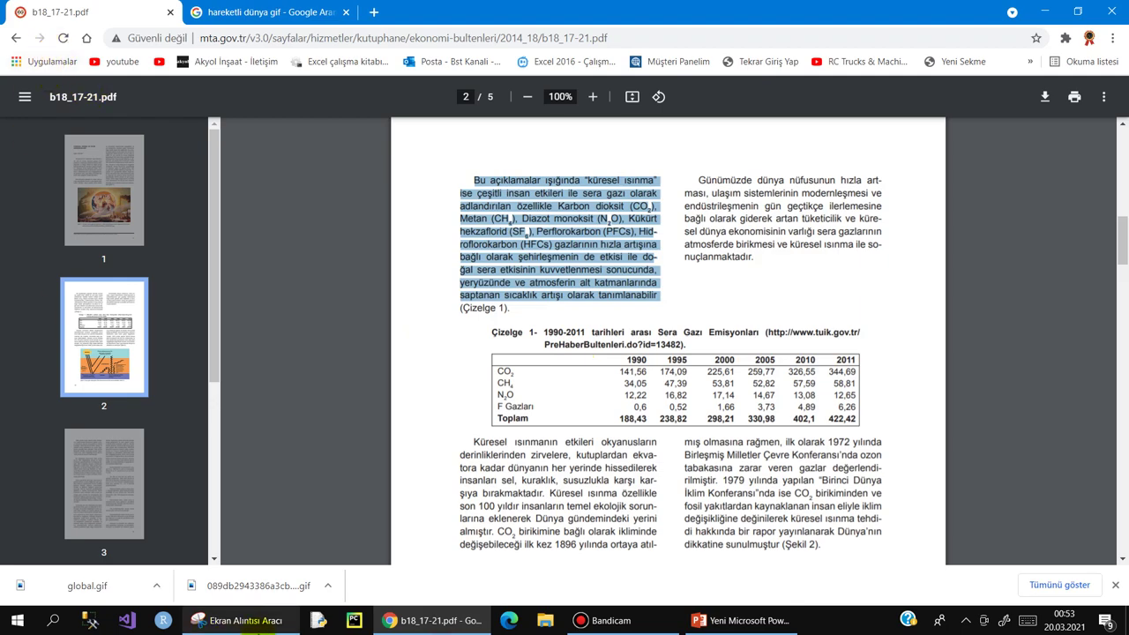
- Snip the Çizelge 1 emissions table from the PDF with Snipping Tool and copy the image
click(251, 620)
click(459, 109)
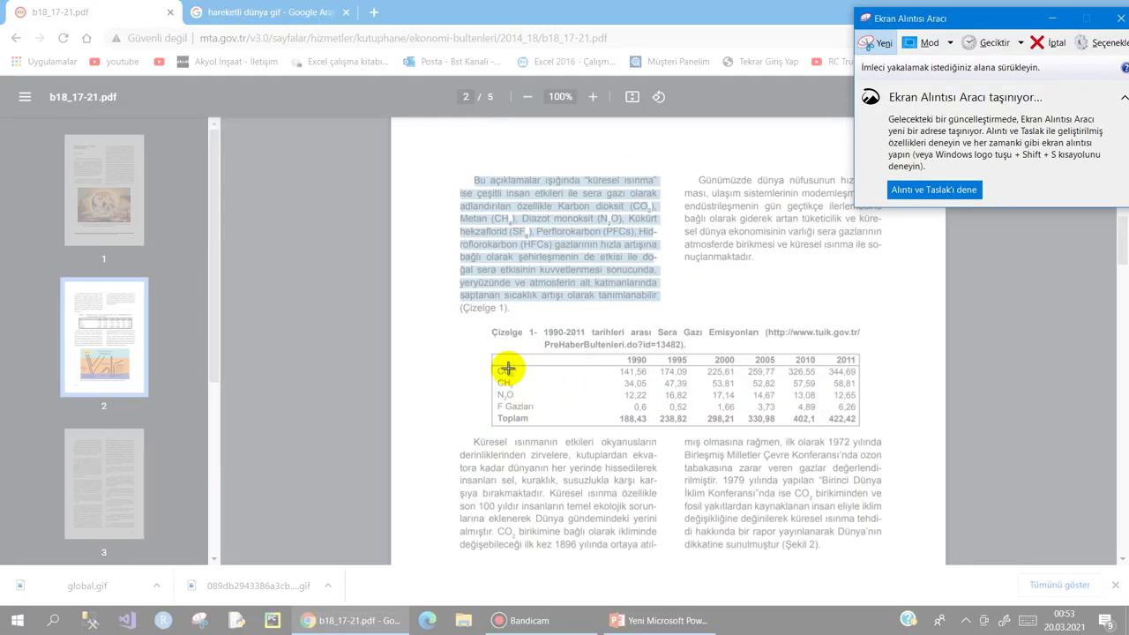
drag(479, 322, 877, 434)
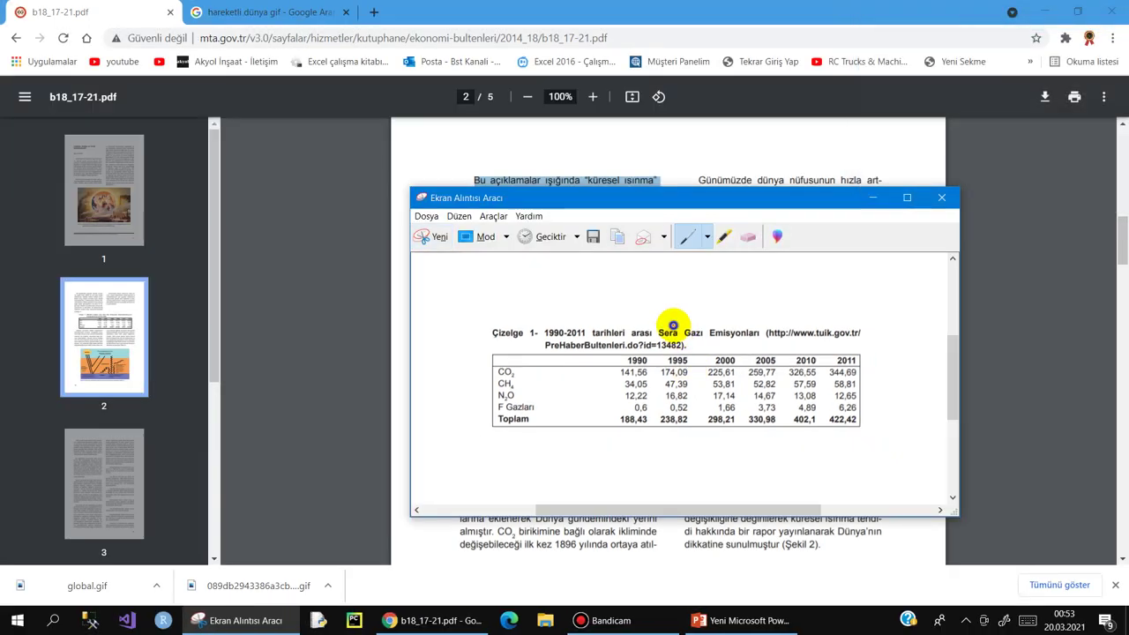
click(692, 230)
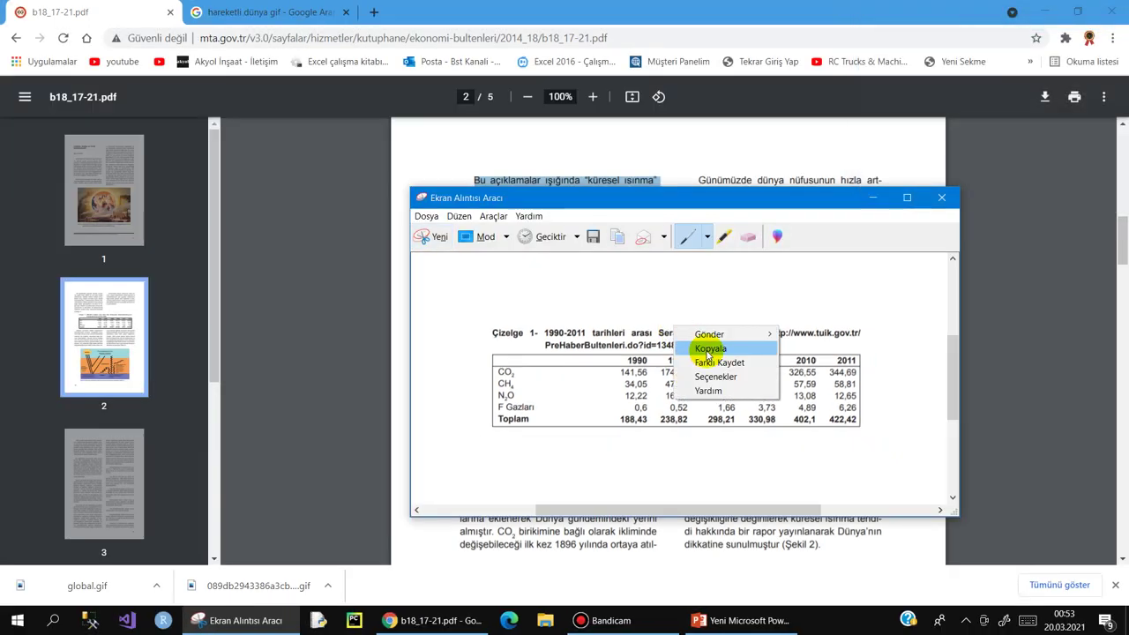
click(711, 350)
click(741, 621)
right_click(464, 407)
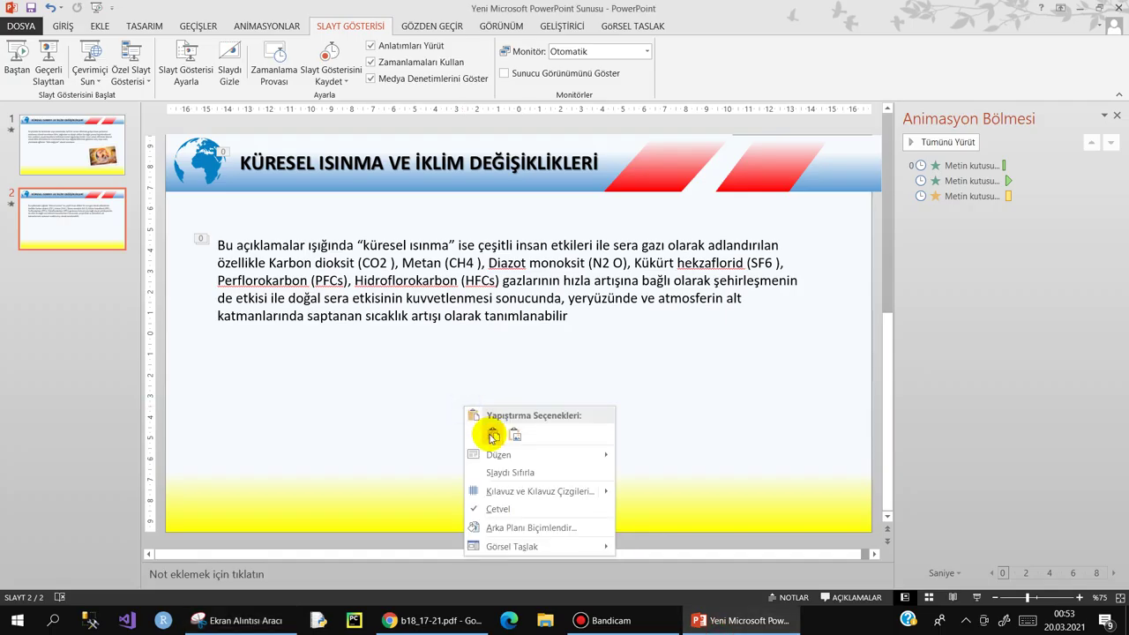
- Paste the table snip as a picture, enlarge it and place it below the paragraph
click(492, 435)
drag(466, 373, 448, 397)
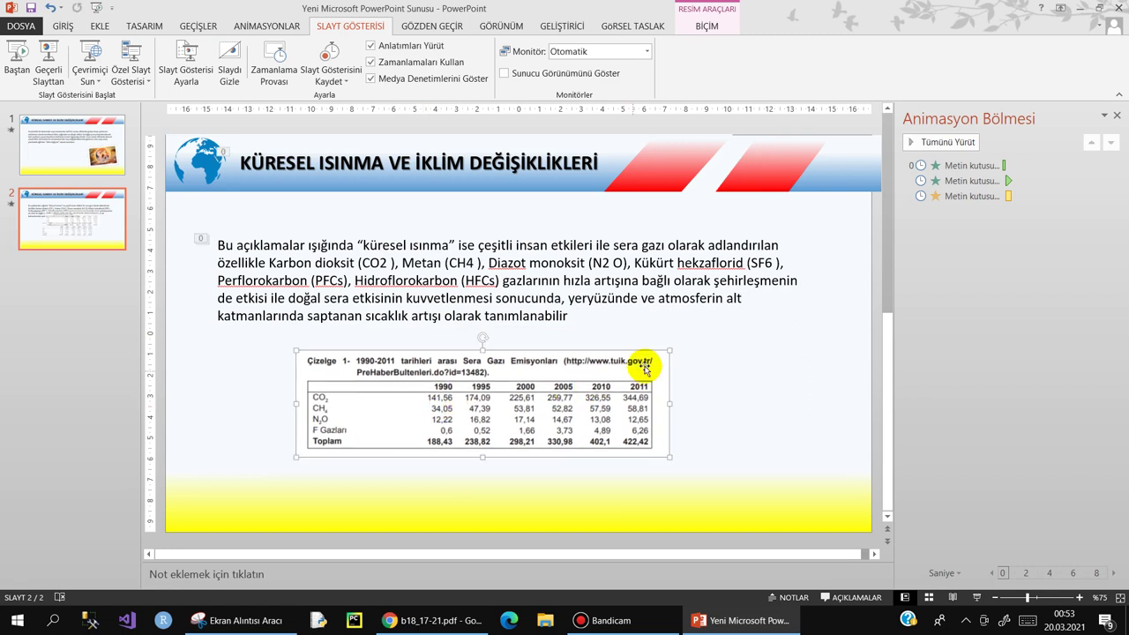
drag(670, 350, 740, 333)
drag(580, 365, 608, 380)
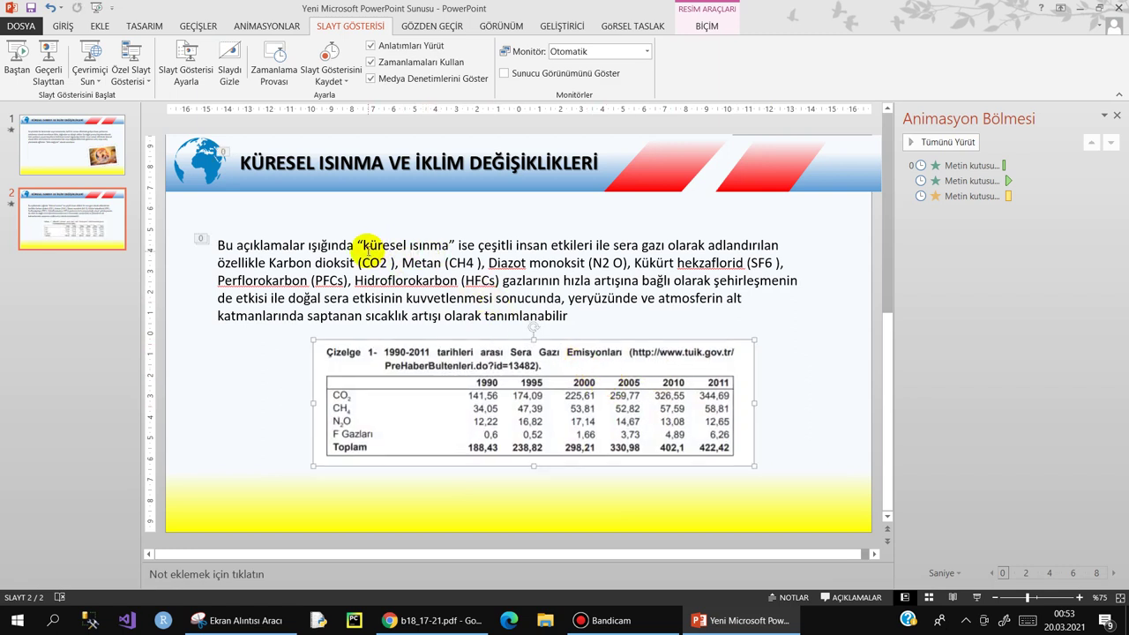
click(367, 250)
click(487, 373)
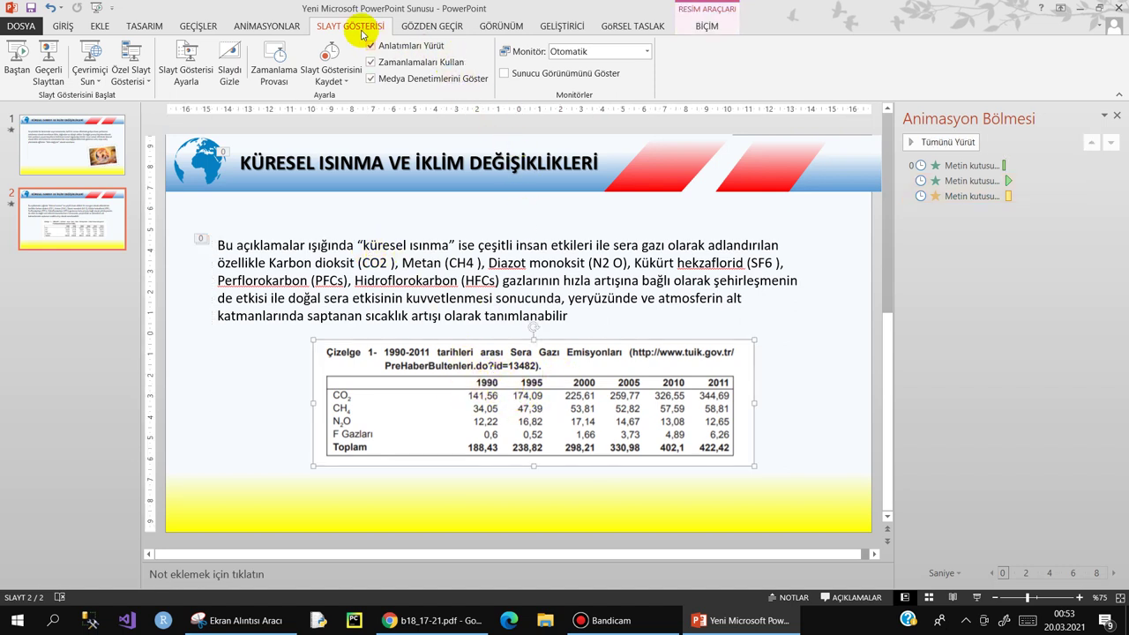
- Give the table image a Solarak fade-in starting after the previous animation
click(267, 26)
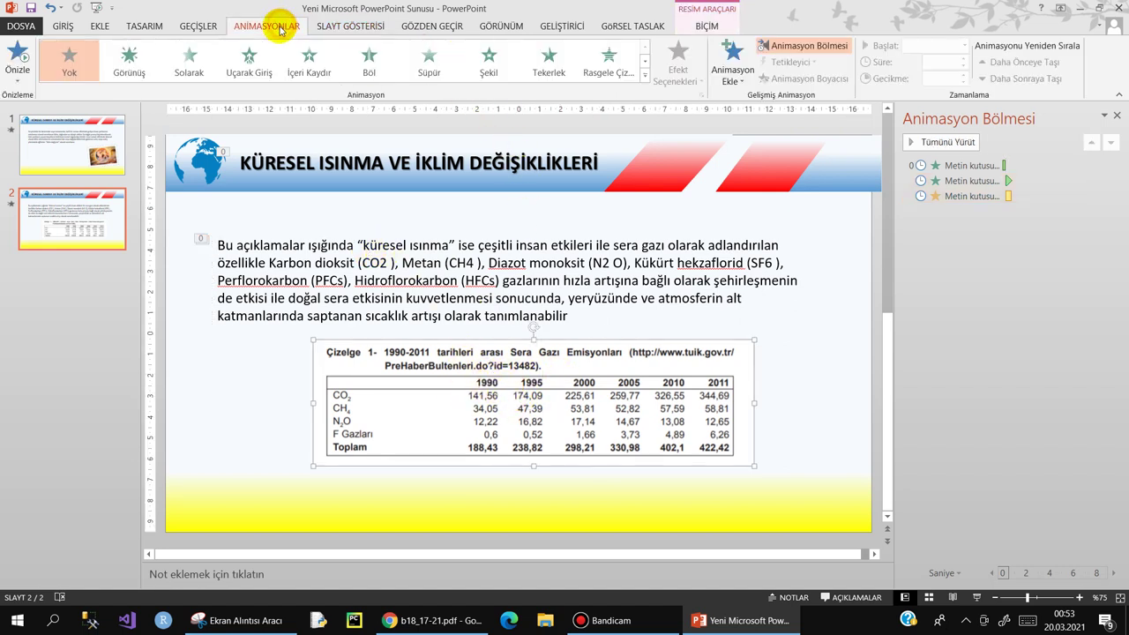
click(183, 69)
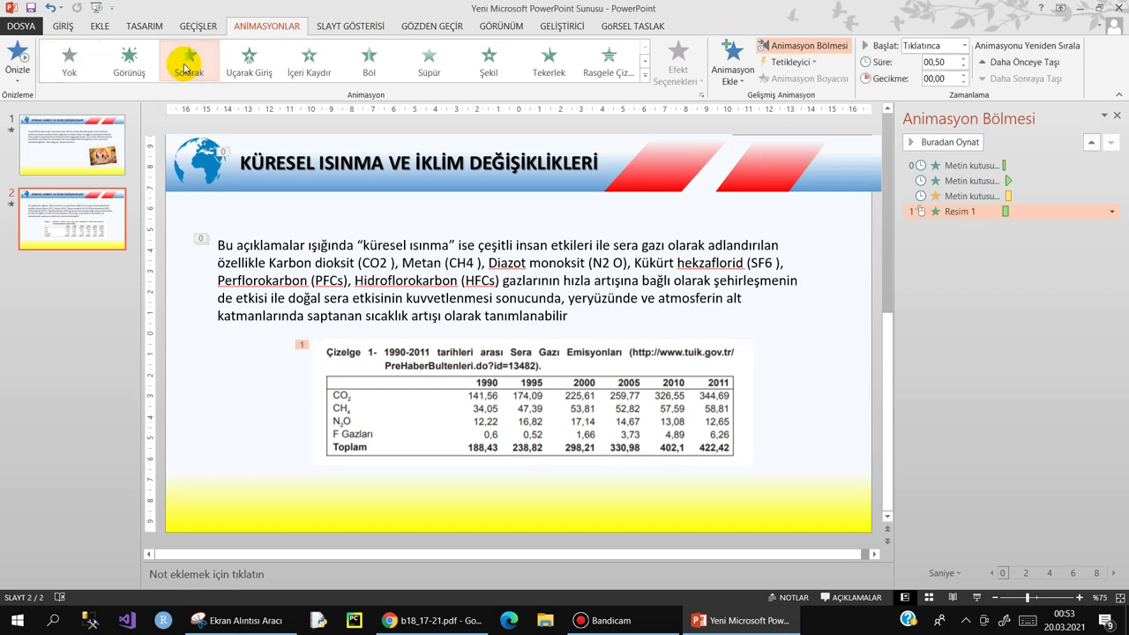
click(1103, 213)
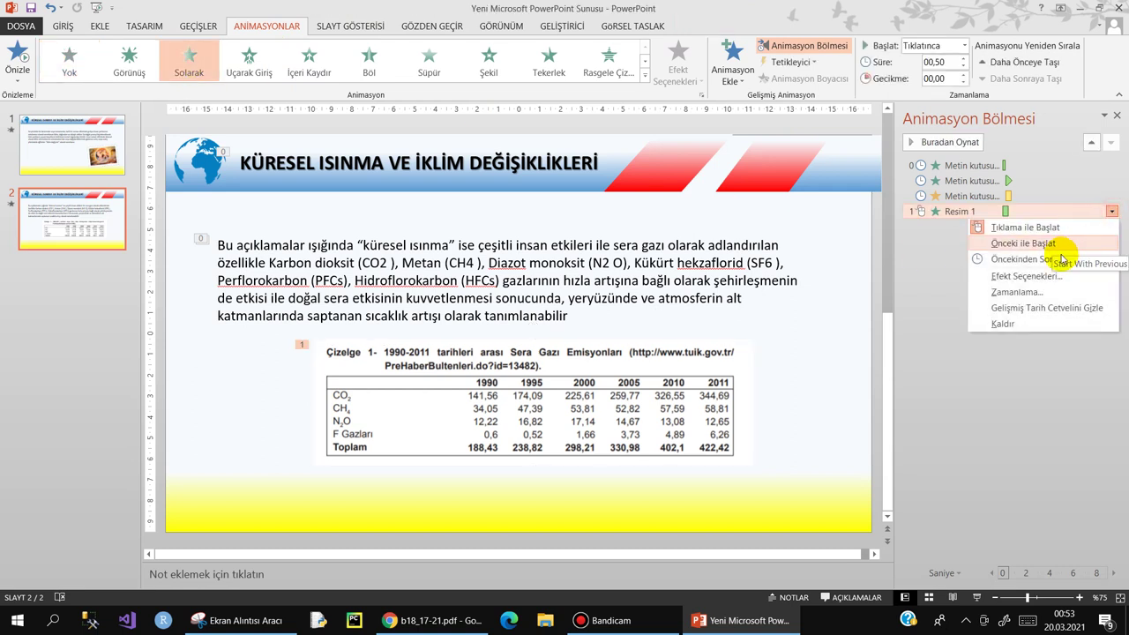
click(1014, 254)
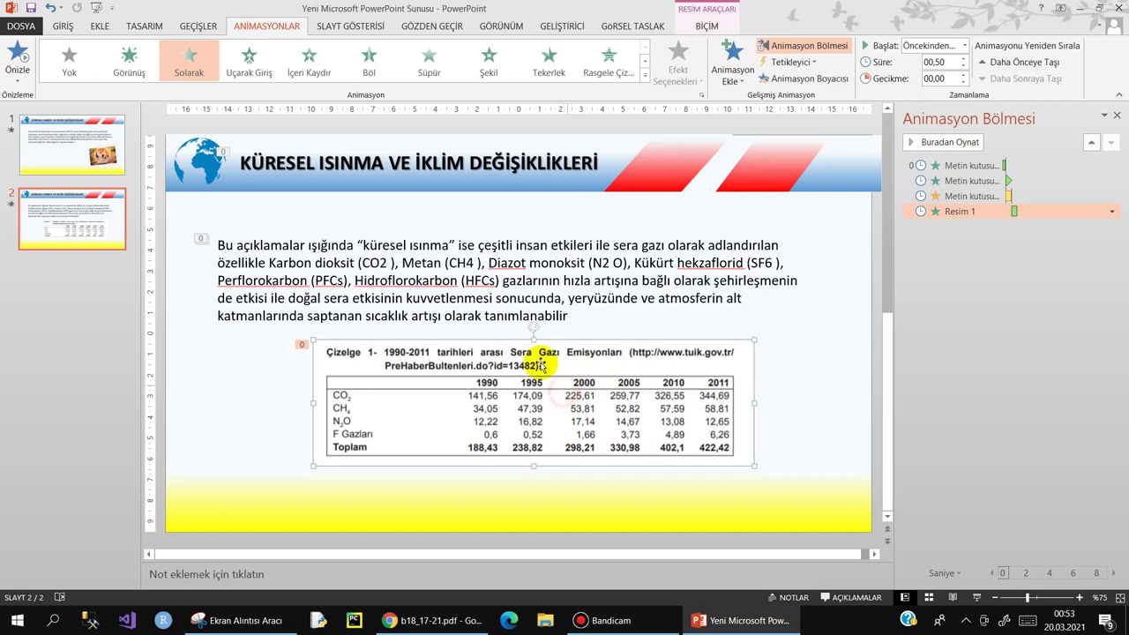
- Add a Darbe emphasis to the table image, set to start after the previous animation
click(732, 70)
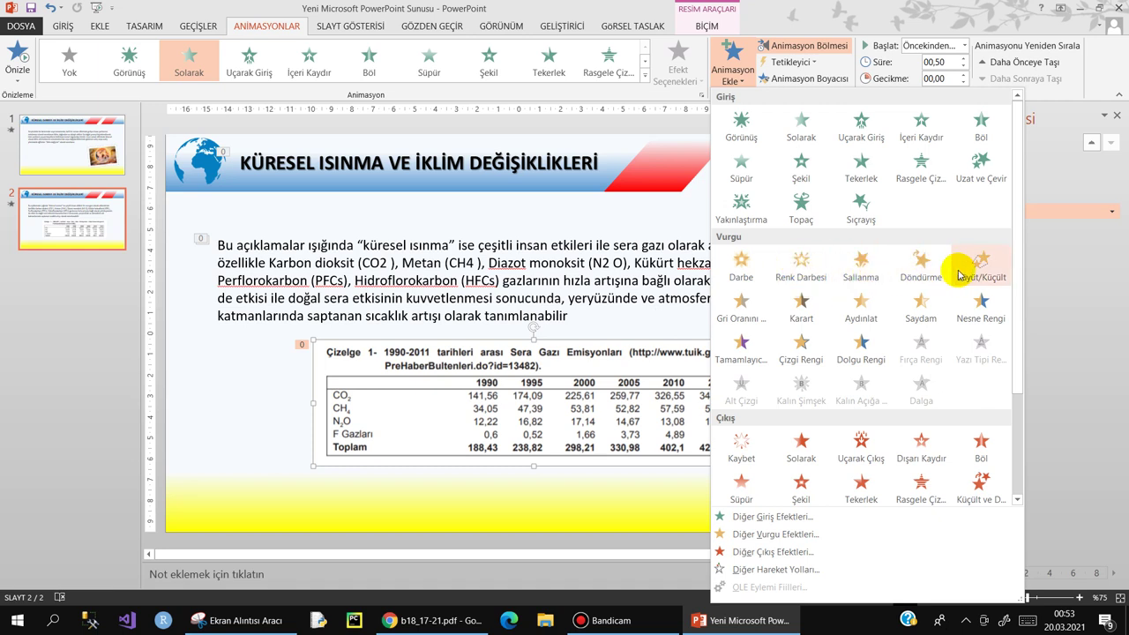
click(744, 264)
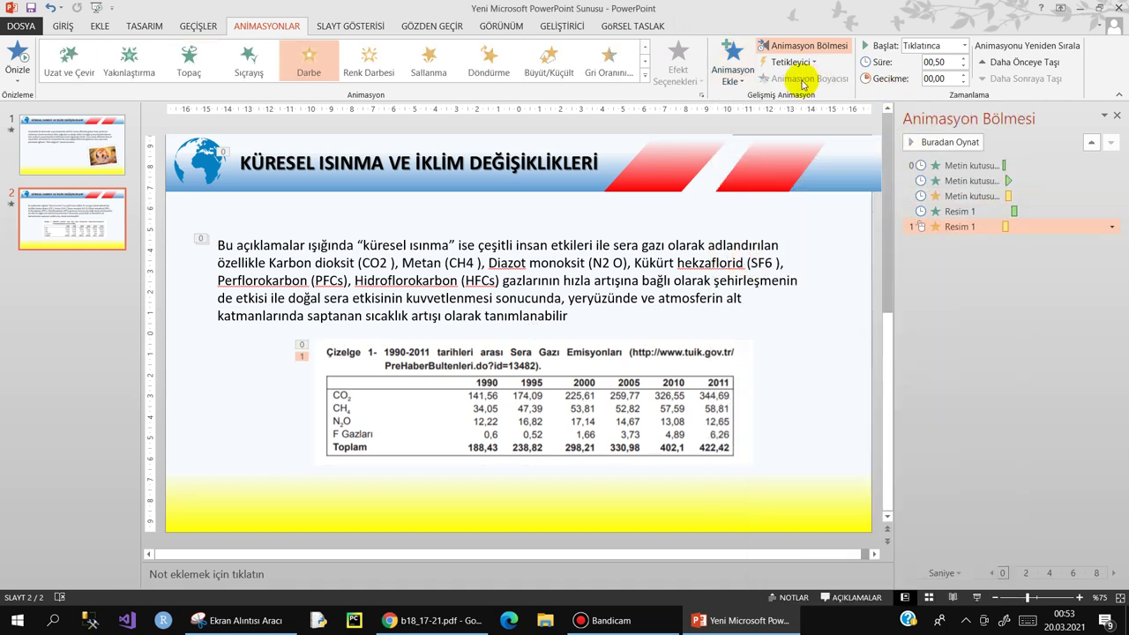
click(737, 75)
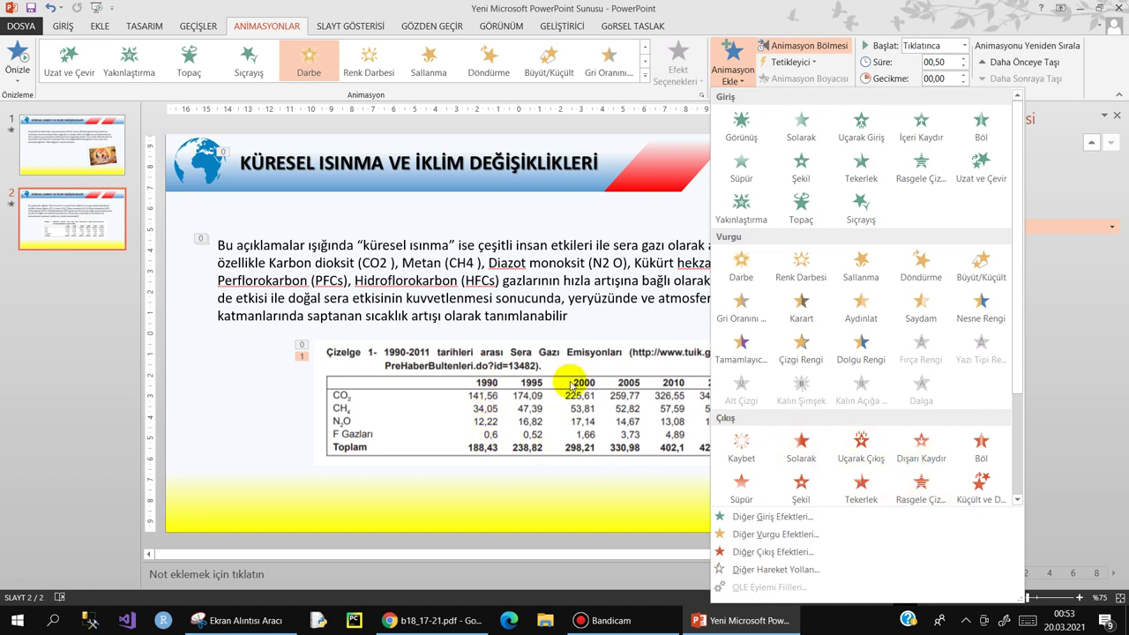
key(Escape)
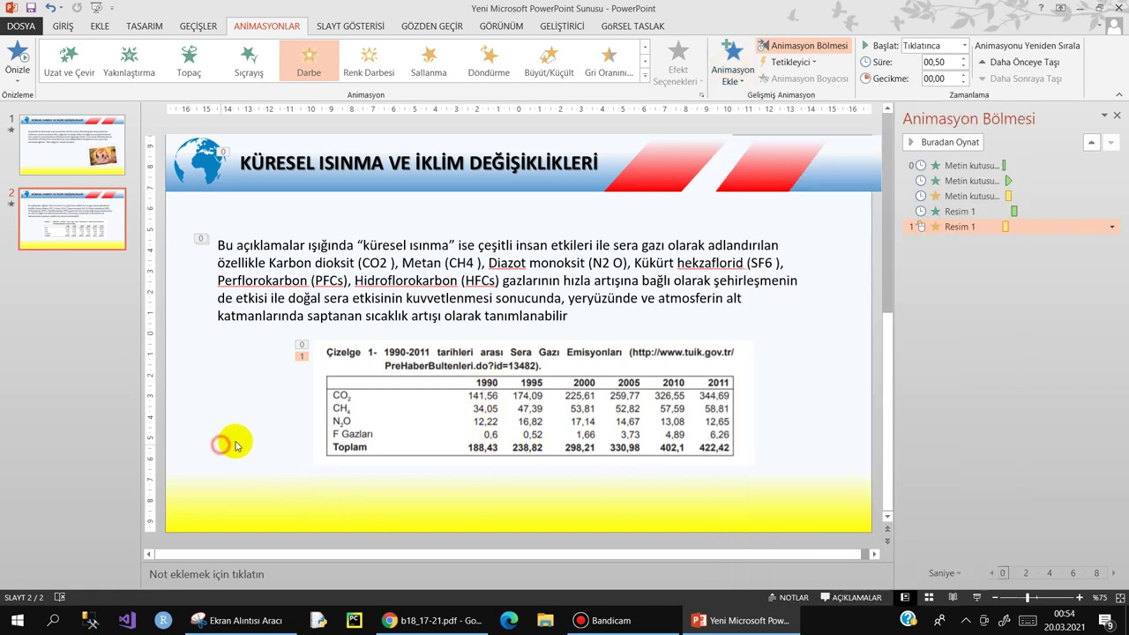
click(1111, 227)
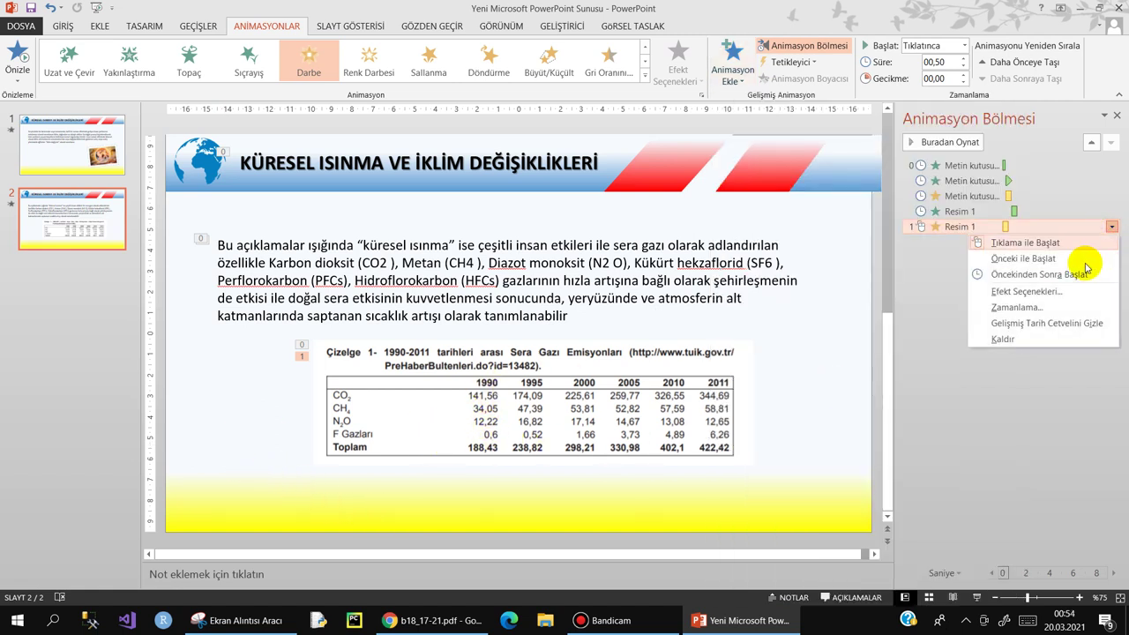
click(1061, 275)
click(822, 322)
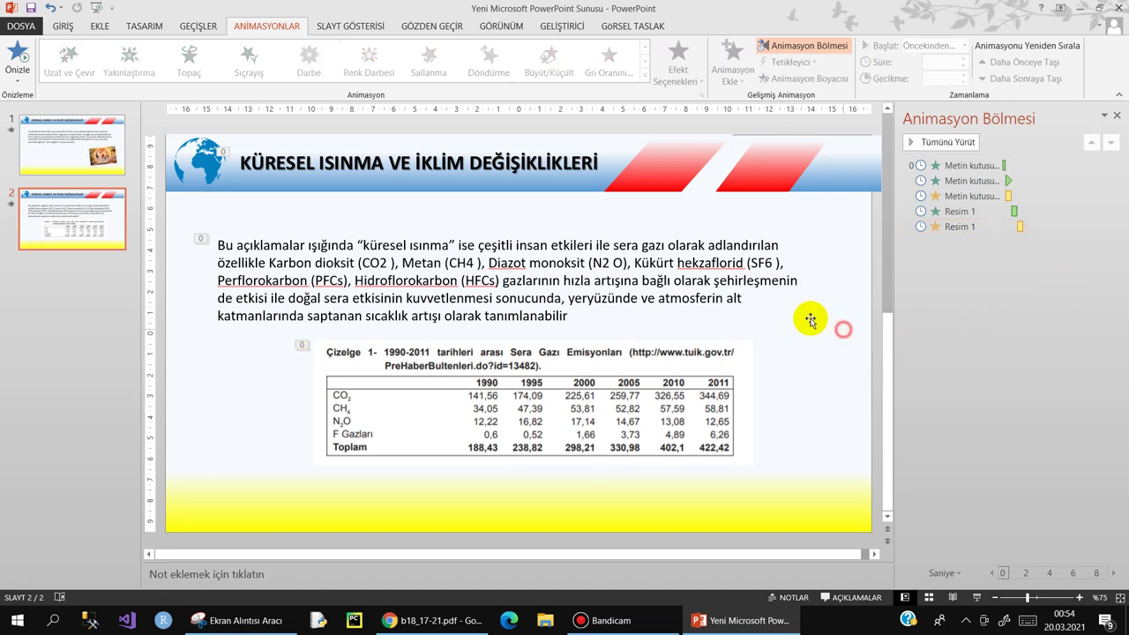
click(197, 26)
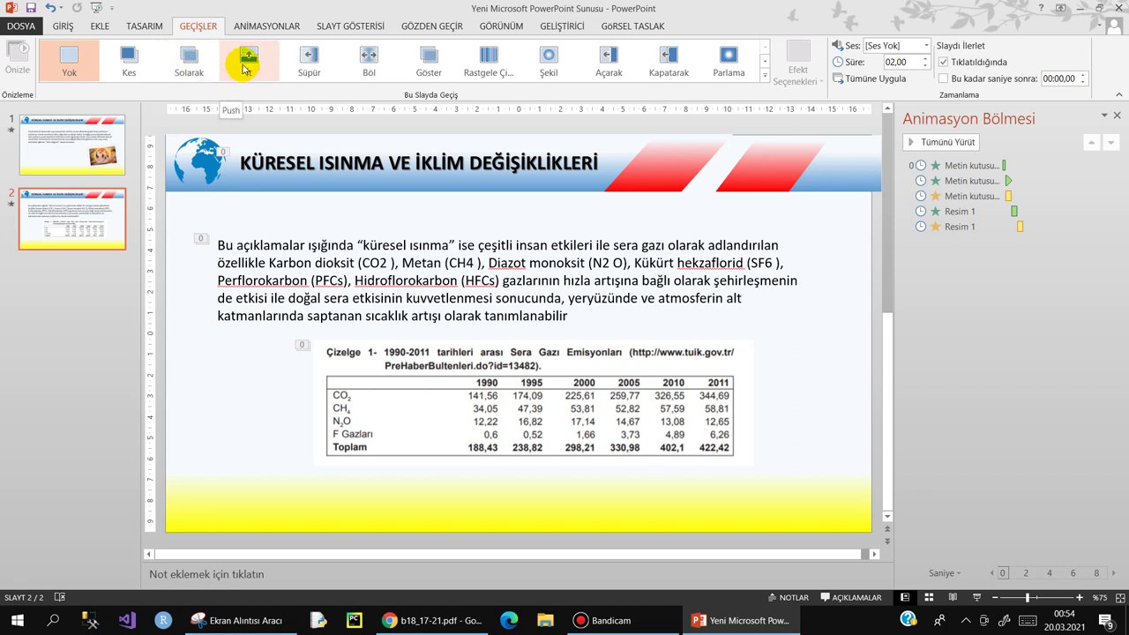
- Apply the İt push transition to slide 2 and preview the show from the current slide
click(245, 69)
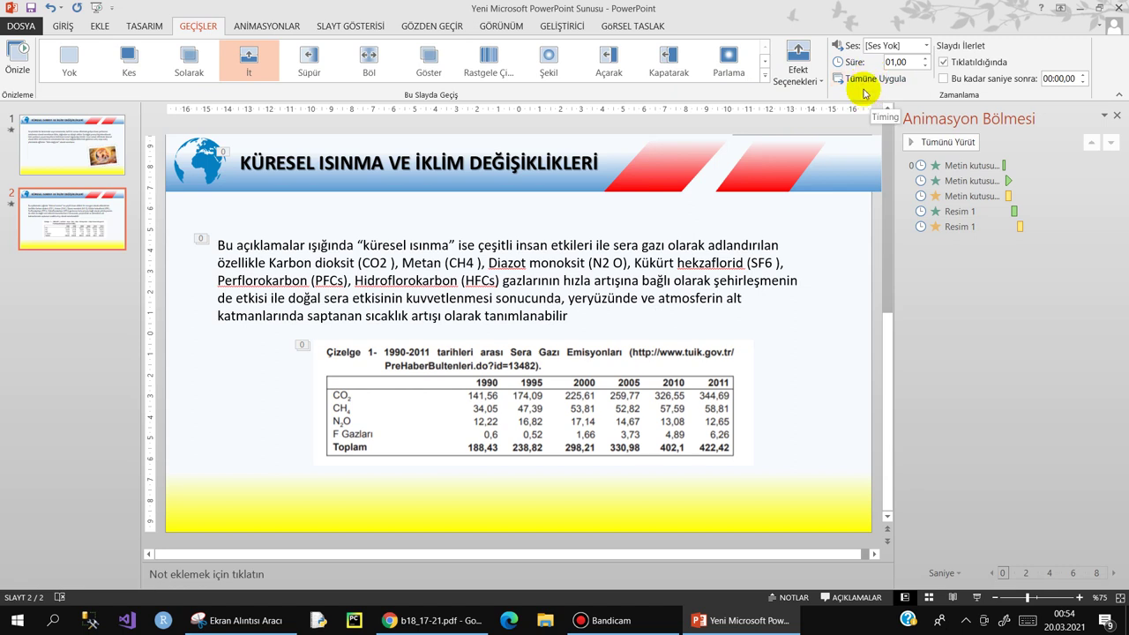
click(351, 28)
click(418, 26)
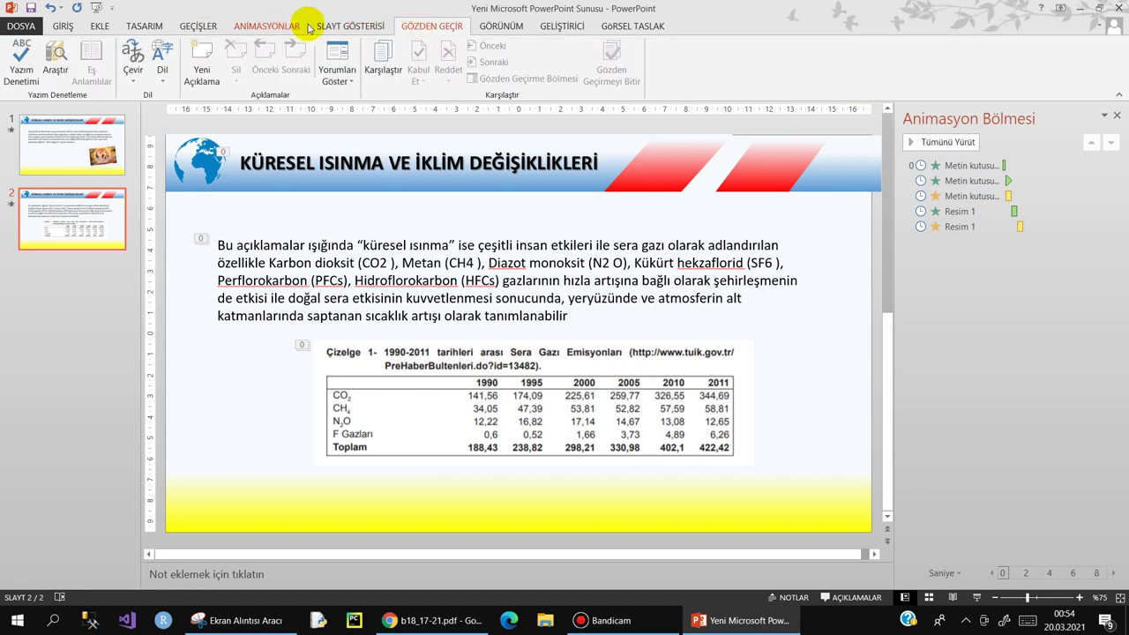
click(327, 24)
click(14, 59)
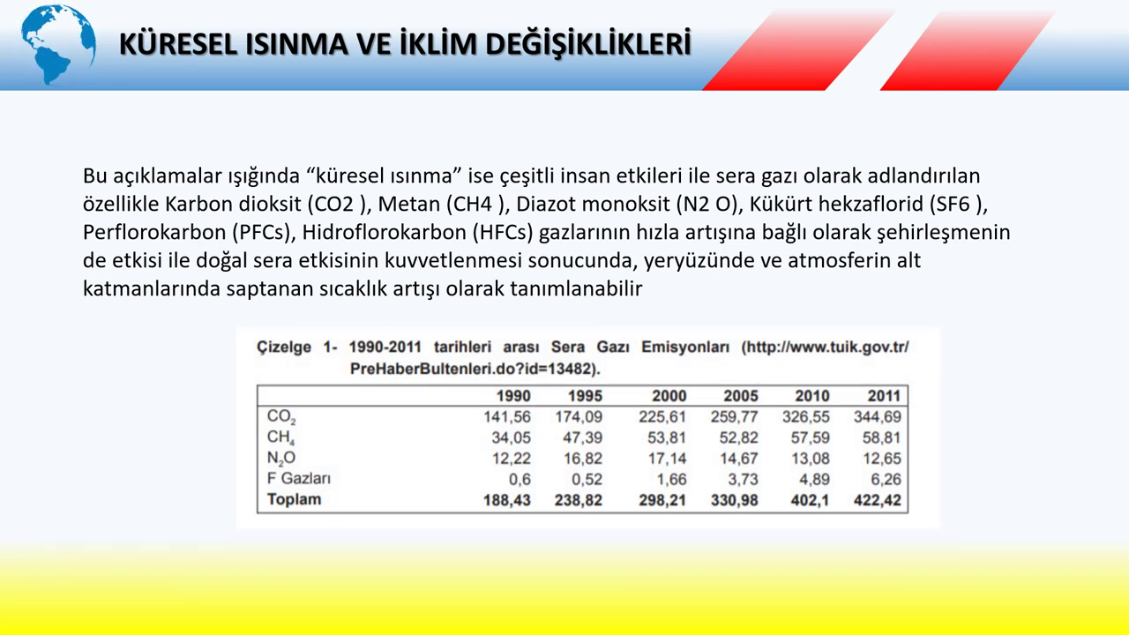
key(Escape)
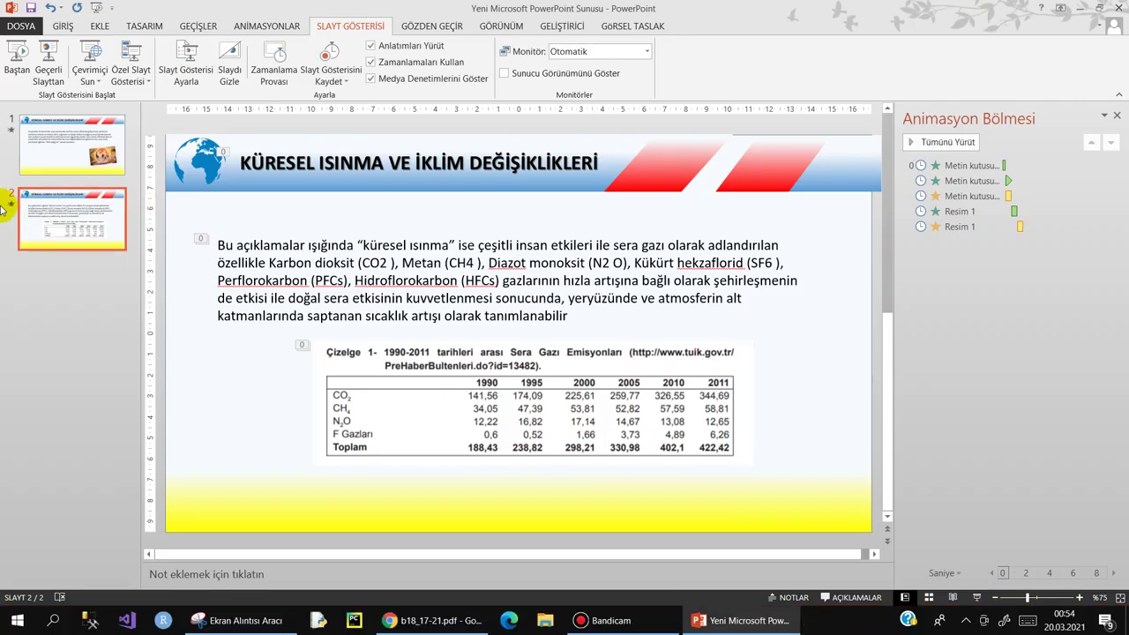
- Remove the table picture's animations and add an Aydınlat emphasis instead
click(410, 382)
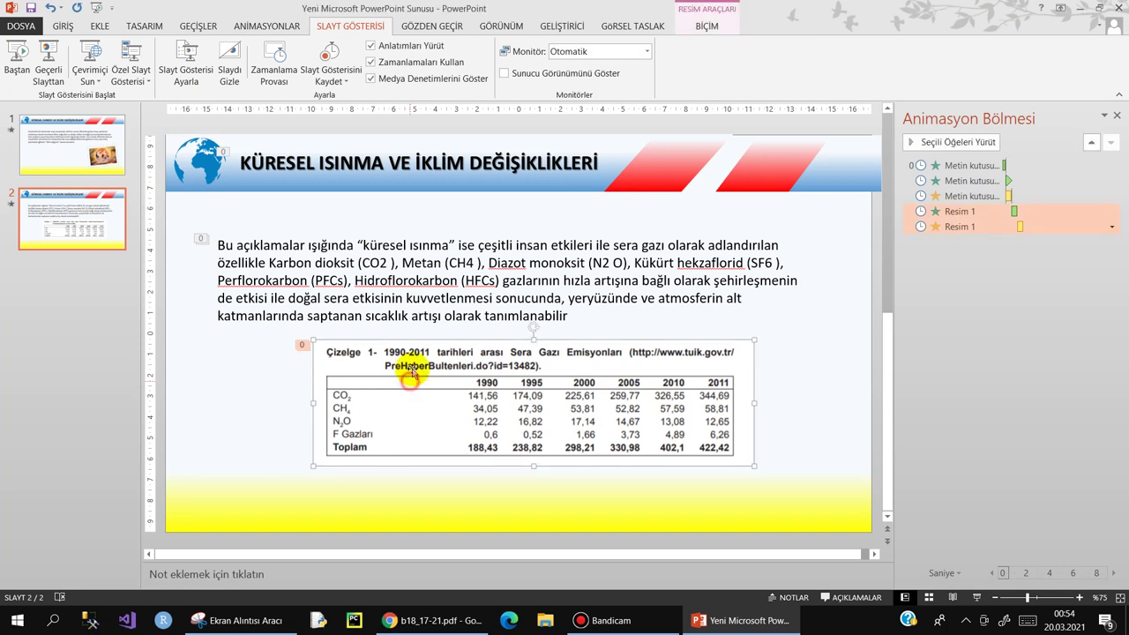
click(422, 264)
click(477, 378)
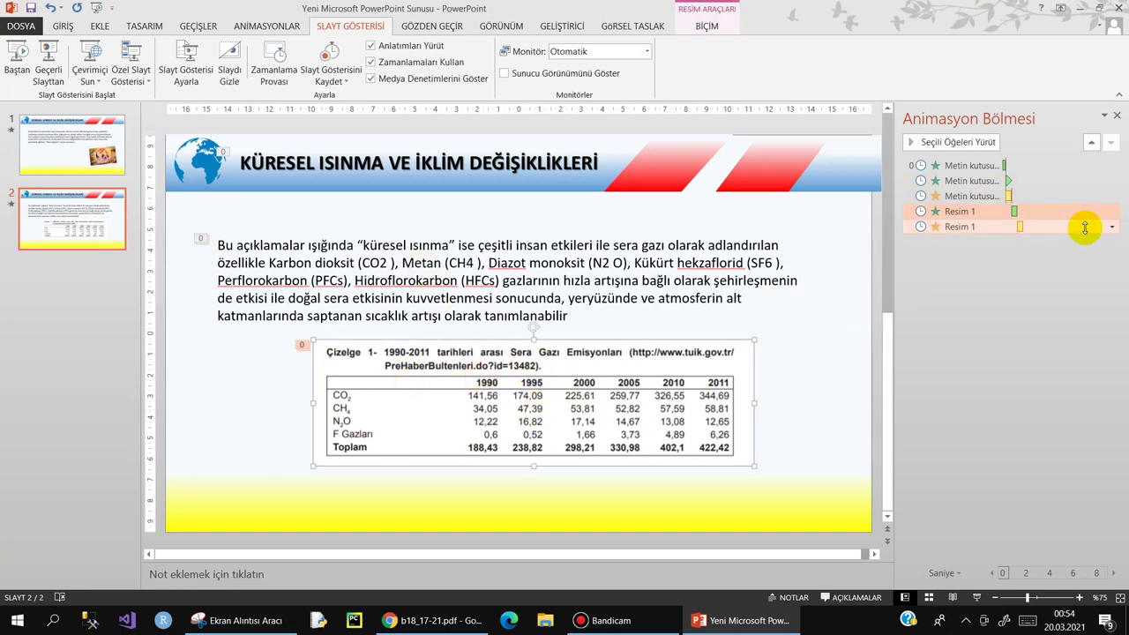
click(1112, 226)
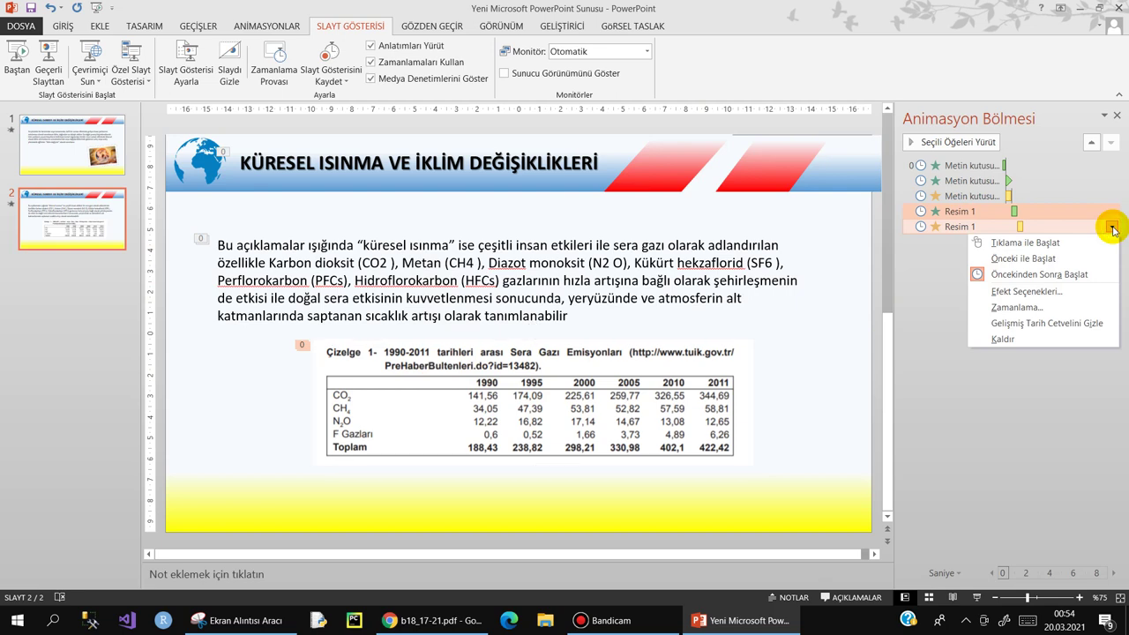
click(1036, 340)
click(539, 389)
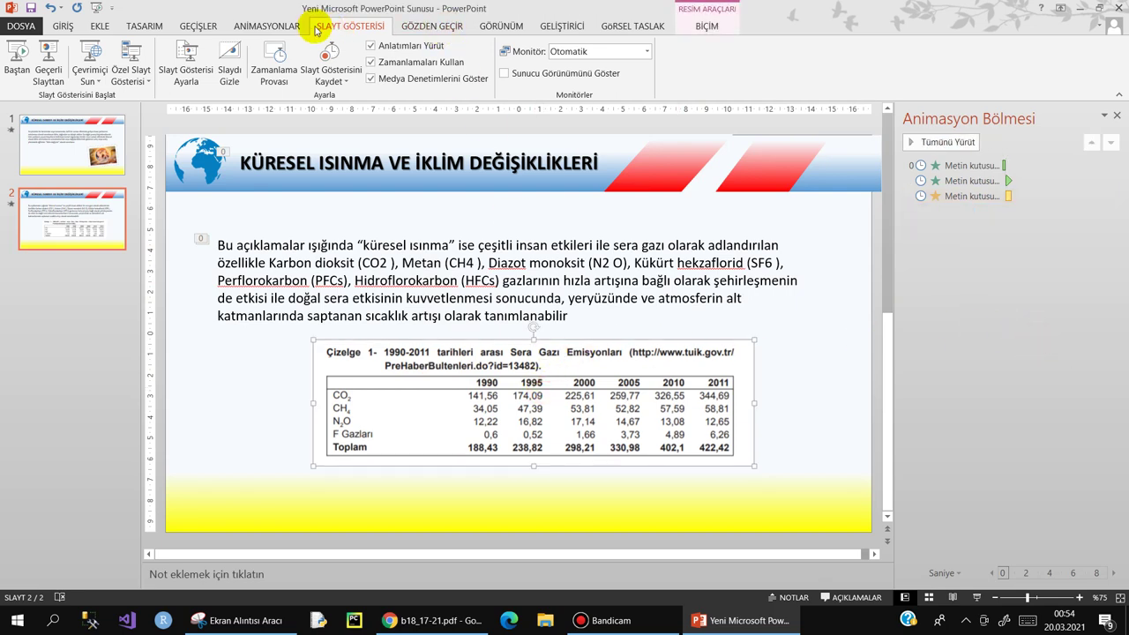
click(280, 26)
click(741, 80)
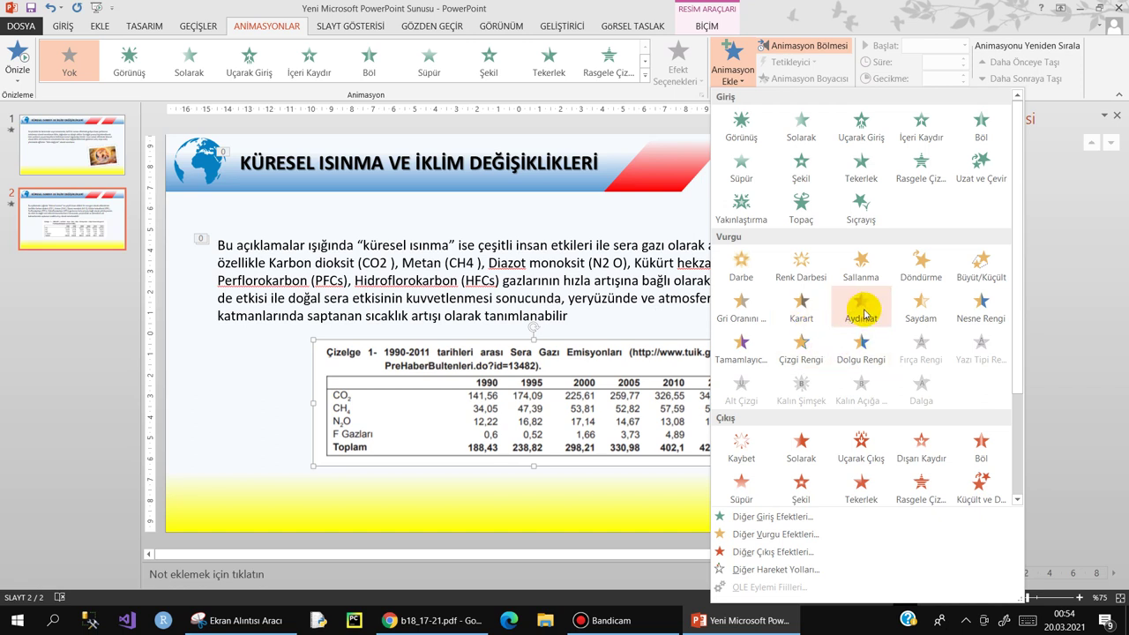
click(865, 308)
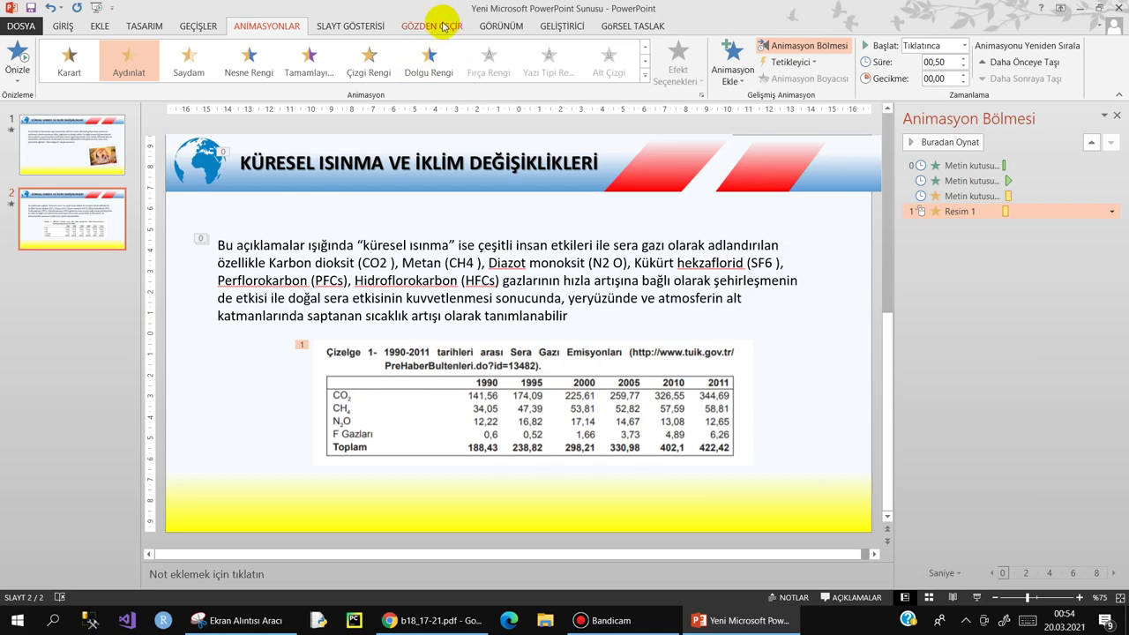
- Play the slide show from the beginning through slide 2, then exit
click(351, 25)
click(25, 67)
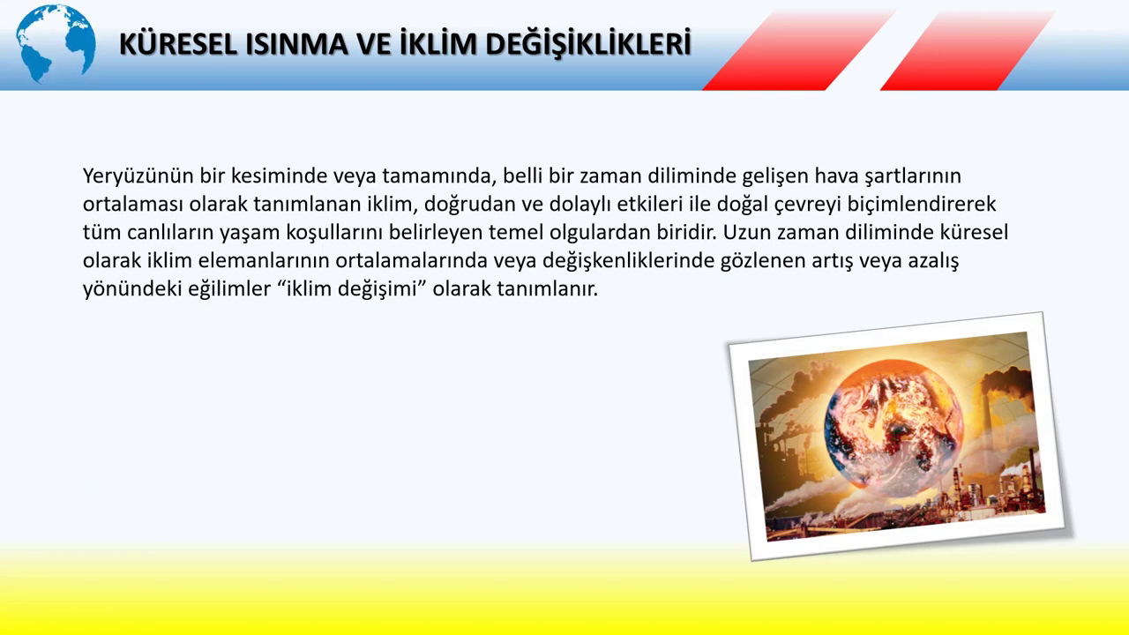
key(Right)
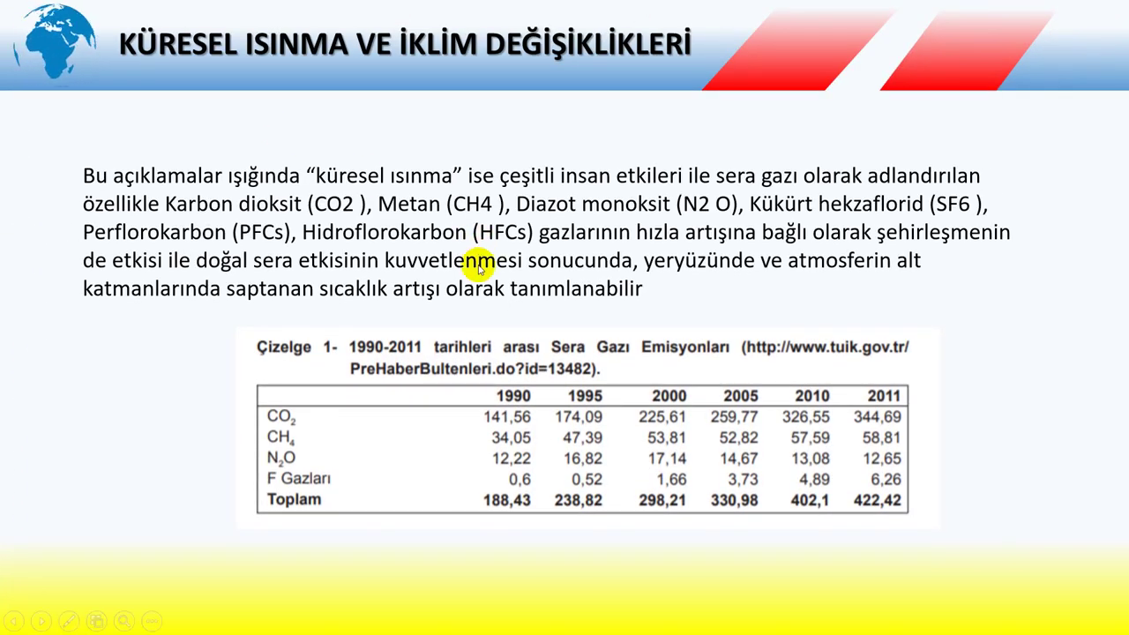
key(Escape)
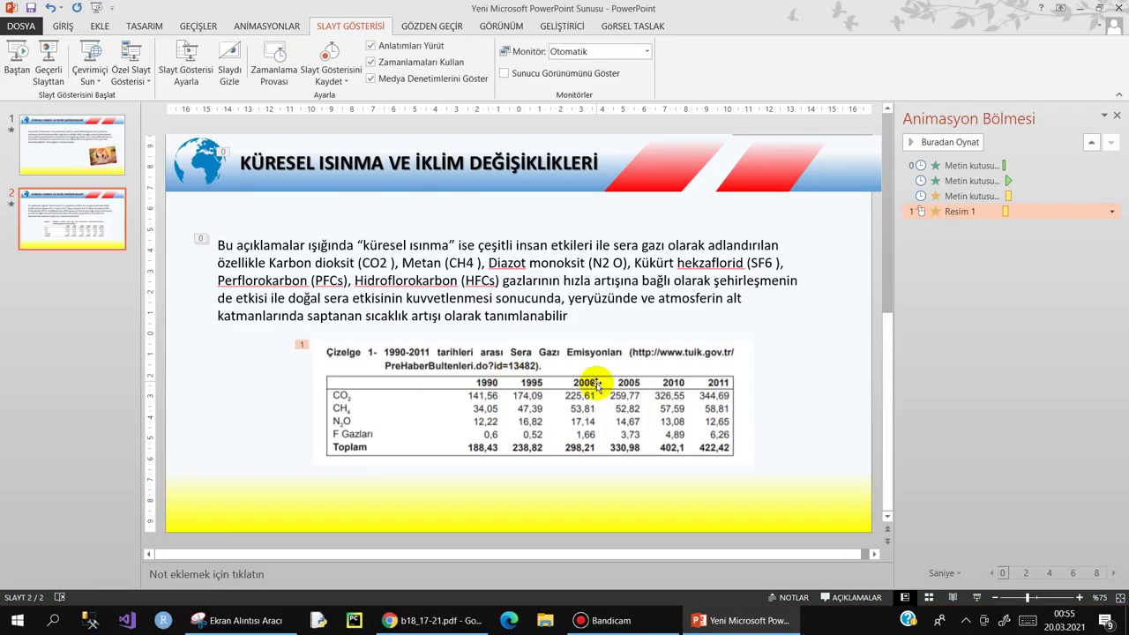
- Replace the table's Aydınlat effect with a Yakınlaştırma entrance starting after the previous animation
click(596, 384)
click(1112, 212)
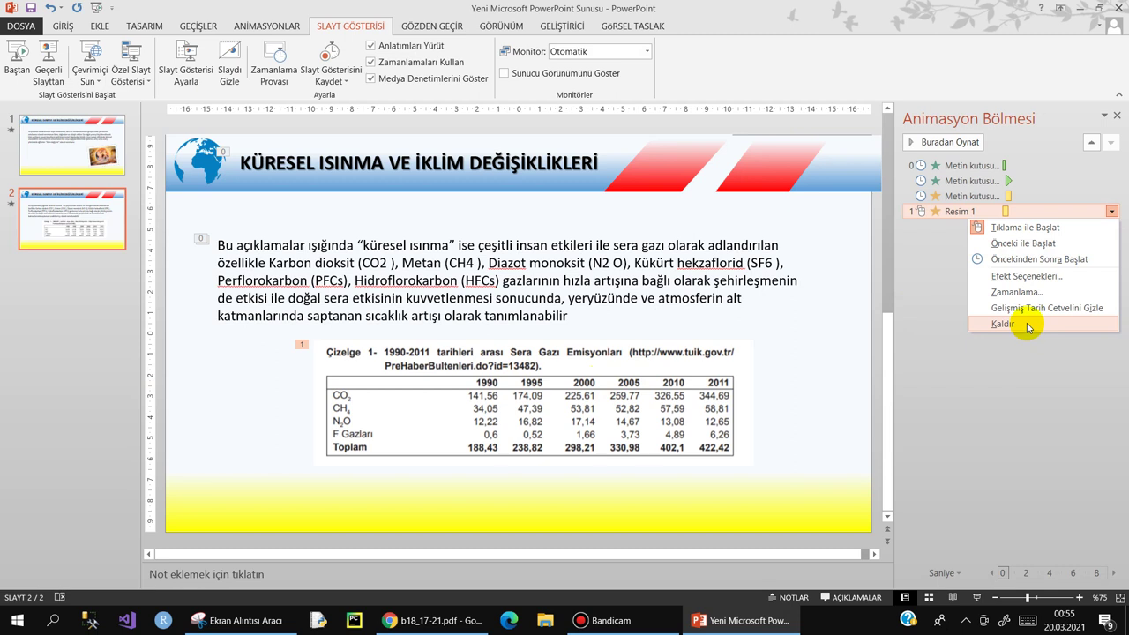
click(1027, 324)
click(582, 395)
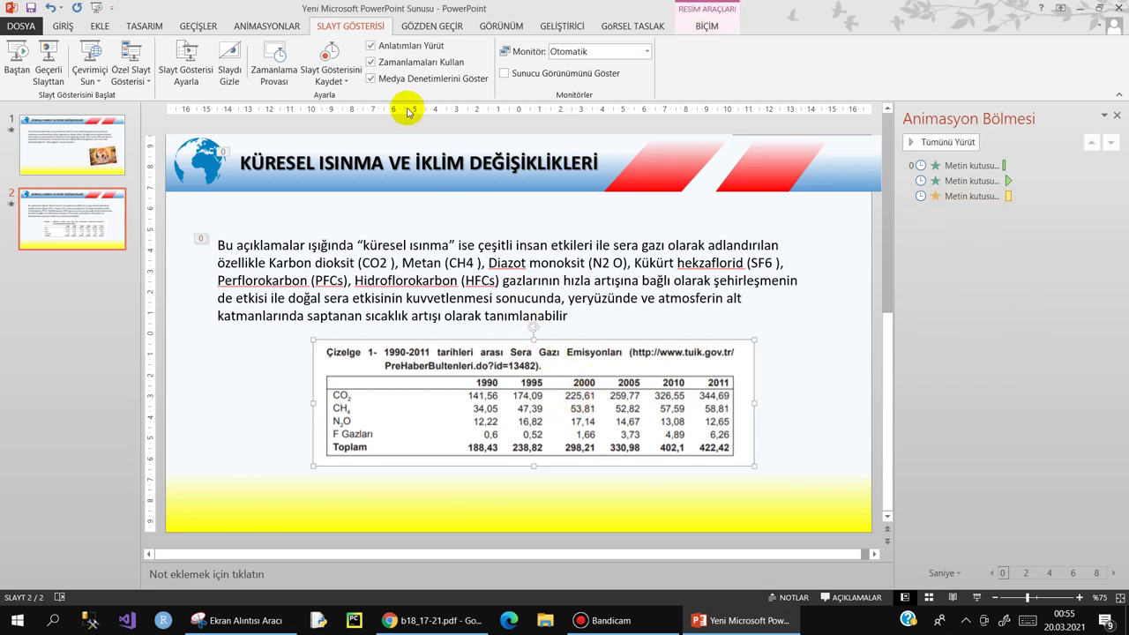
click(254, 27)
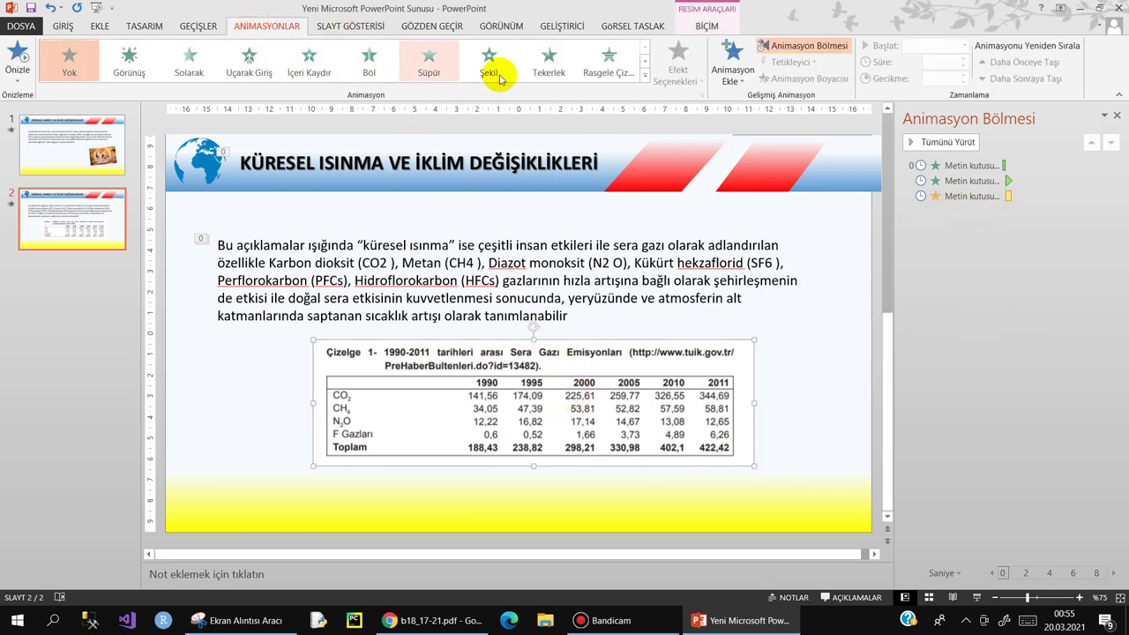
click(646, 76)
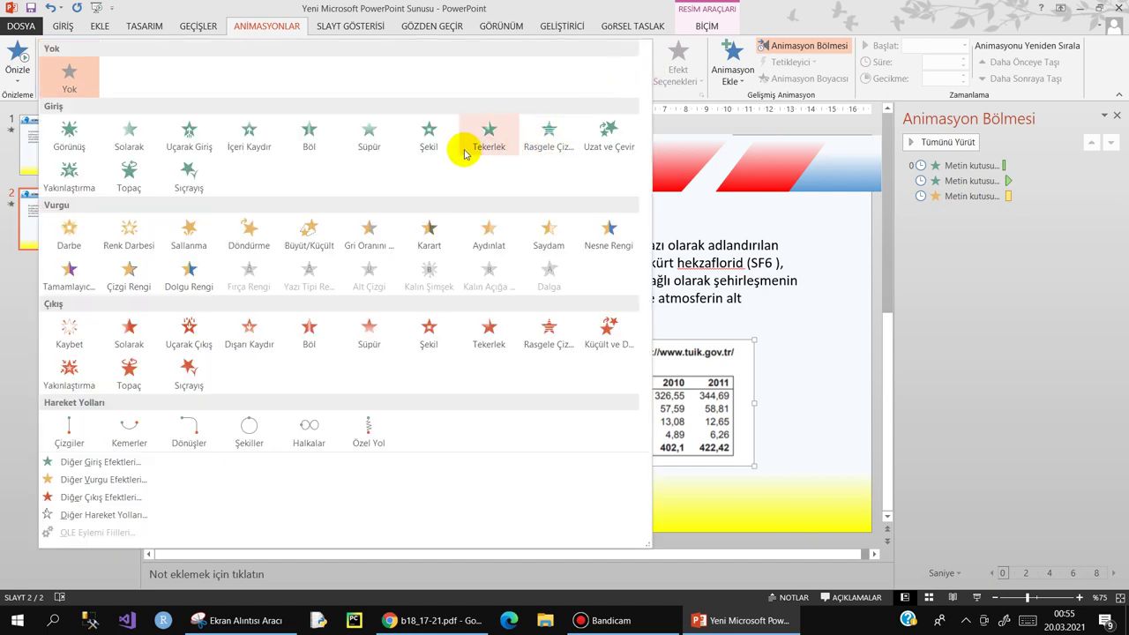
click(70, 172)
click(1112, 212)
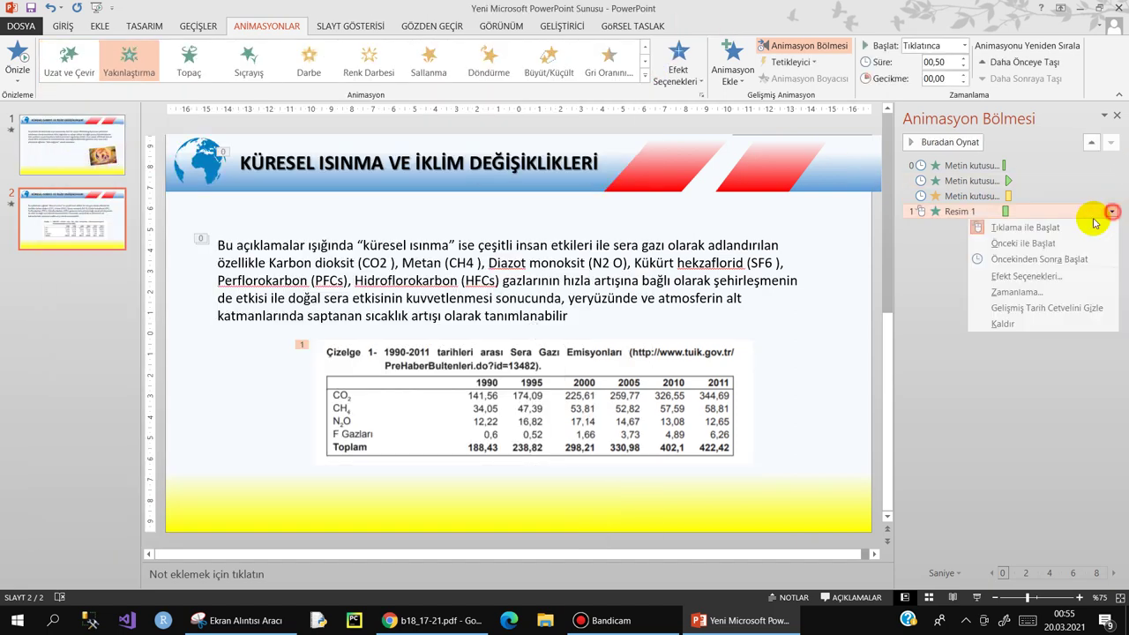
click(1040, 256)
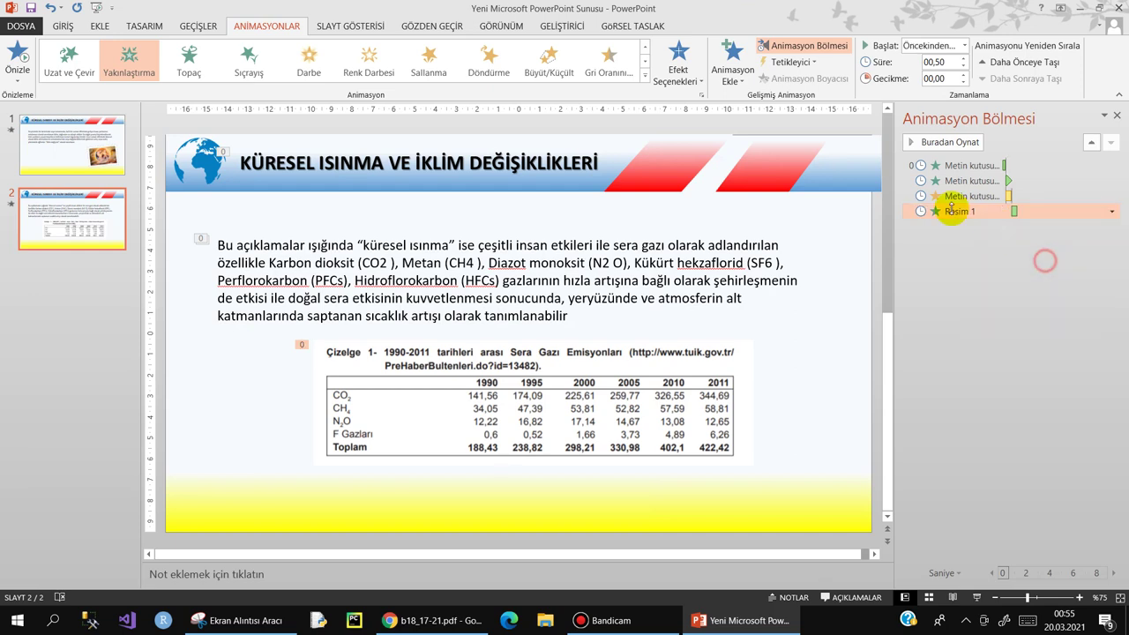
- Add a Büyüt/Küçült emphasis after the previous animation, then play the show from the beginning
click(732, 87)
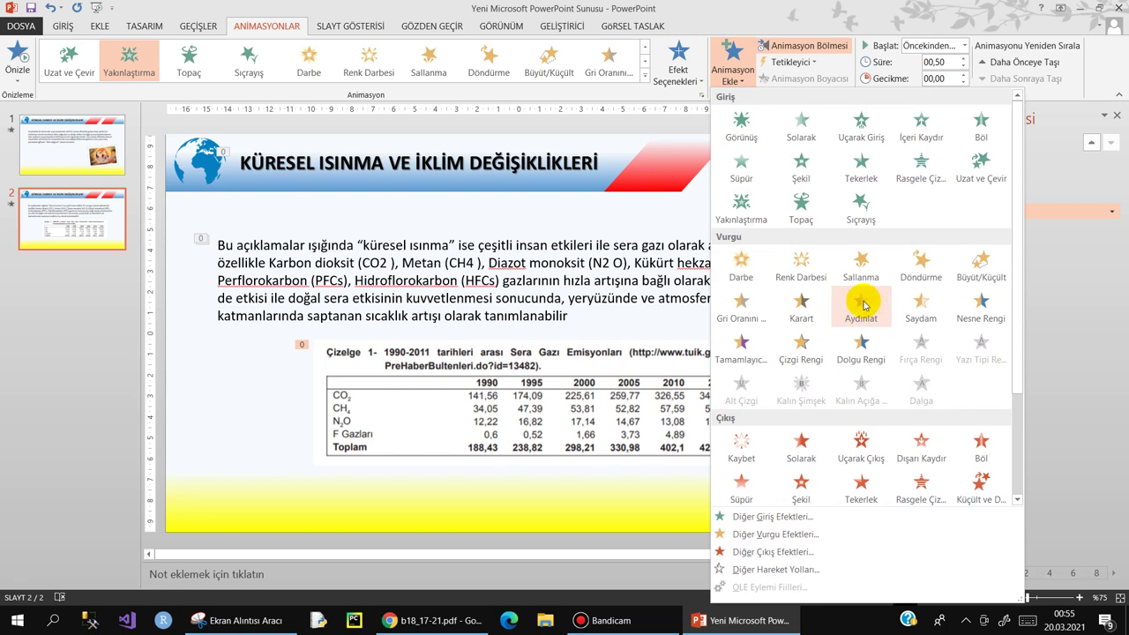
click(978, 272)
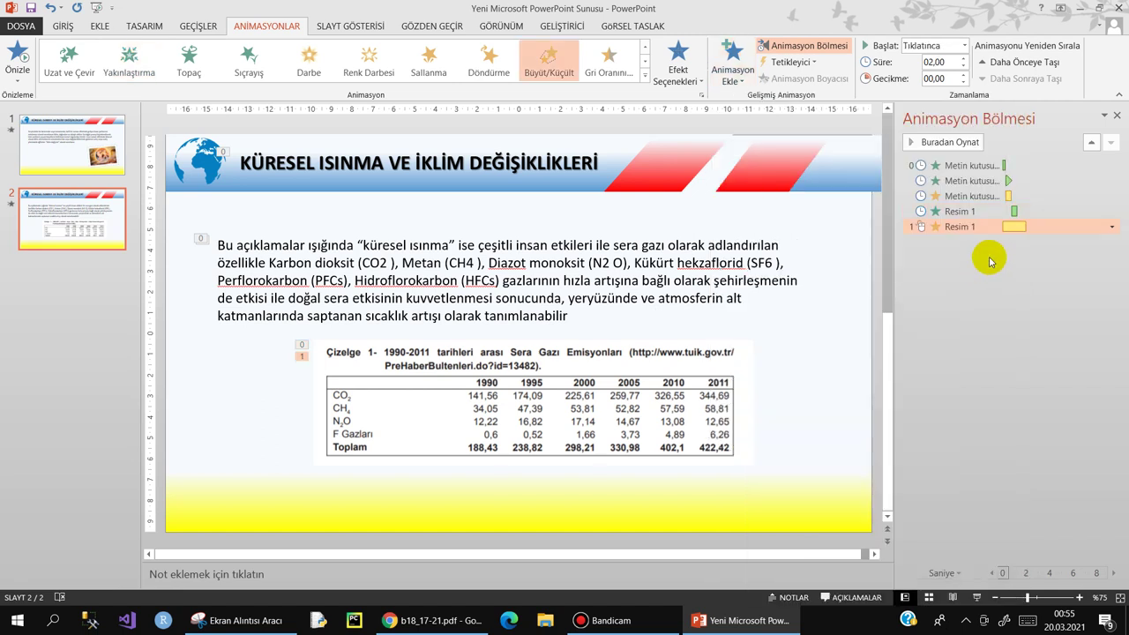
click(1112, 226)
click(1044, 279)
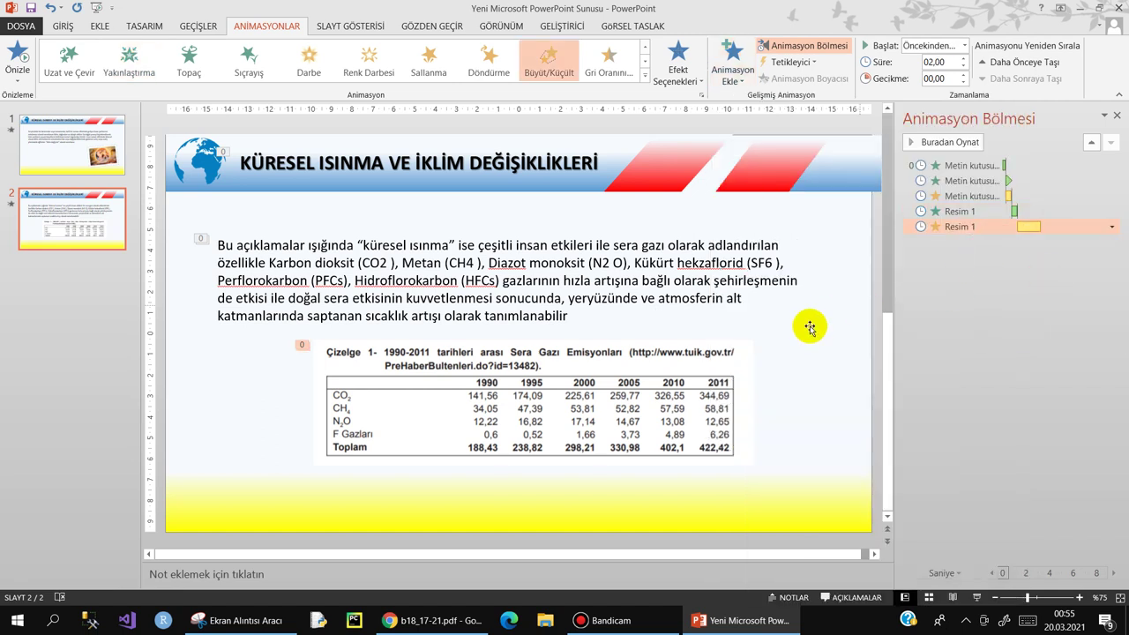
click(826, 324)
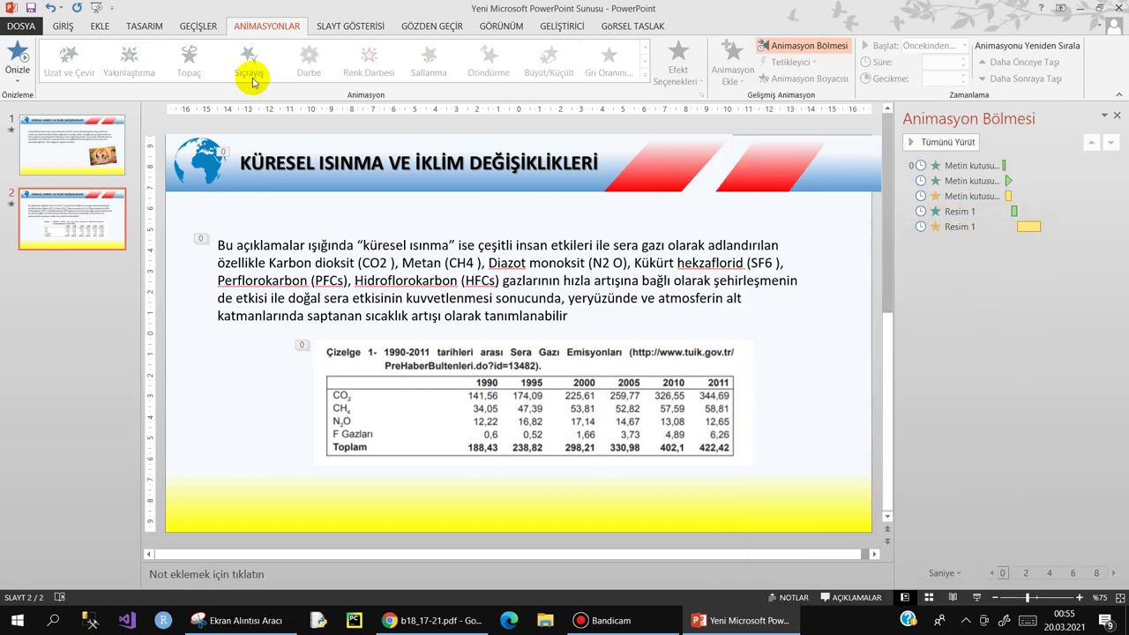
click(384, 21)
click(17, 54)
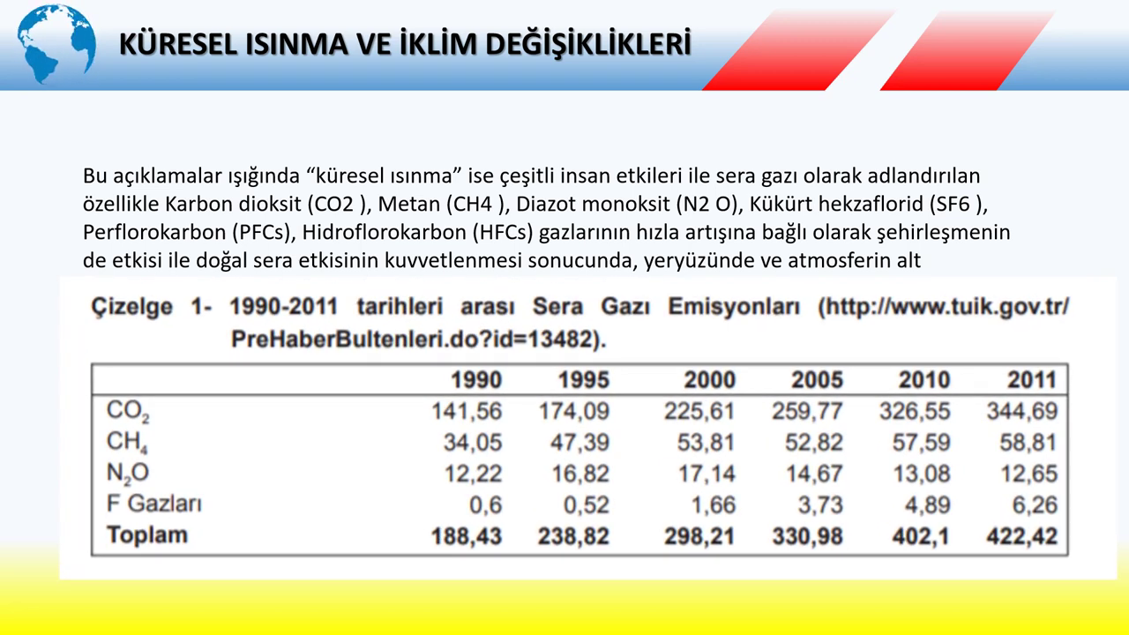
- Advance past the final slide and leave the preview, back in Normal view on slide 2
click(3, 71)
click(3, 70)
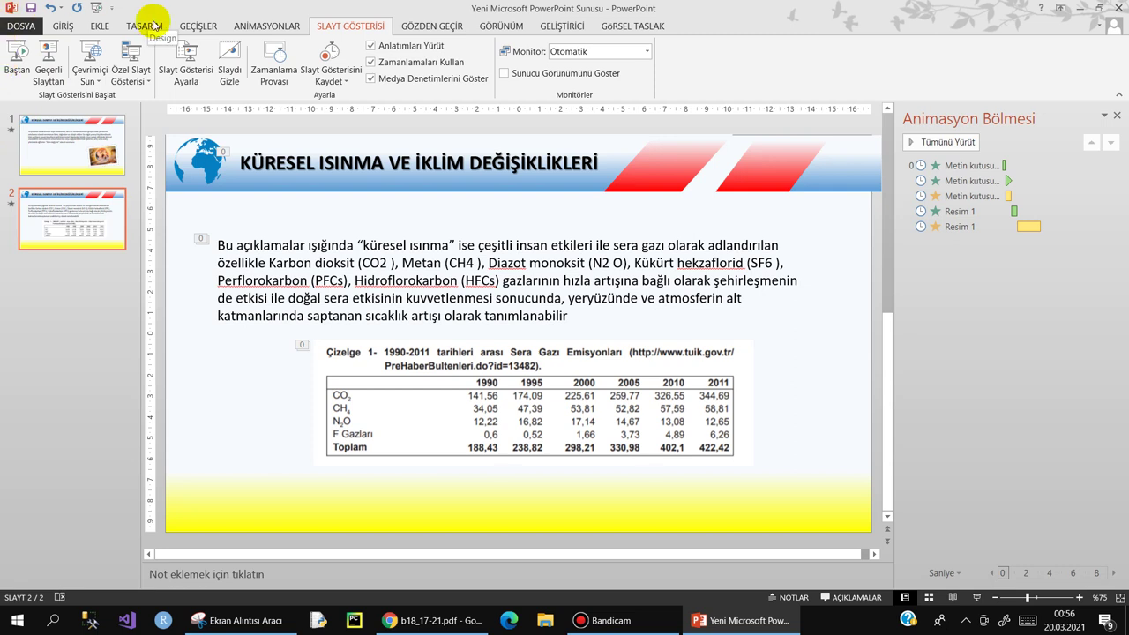
- Move the emissions table picture lower and shorten its second animation to 0,50 seconds
click(528, 400)
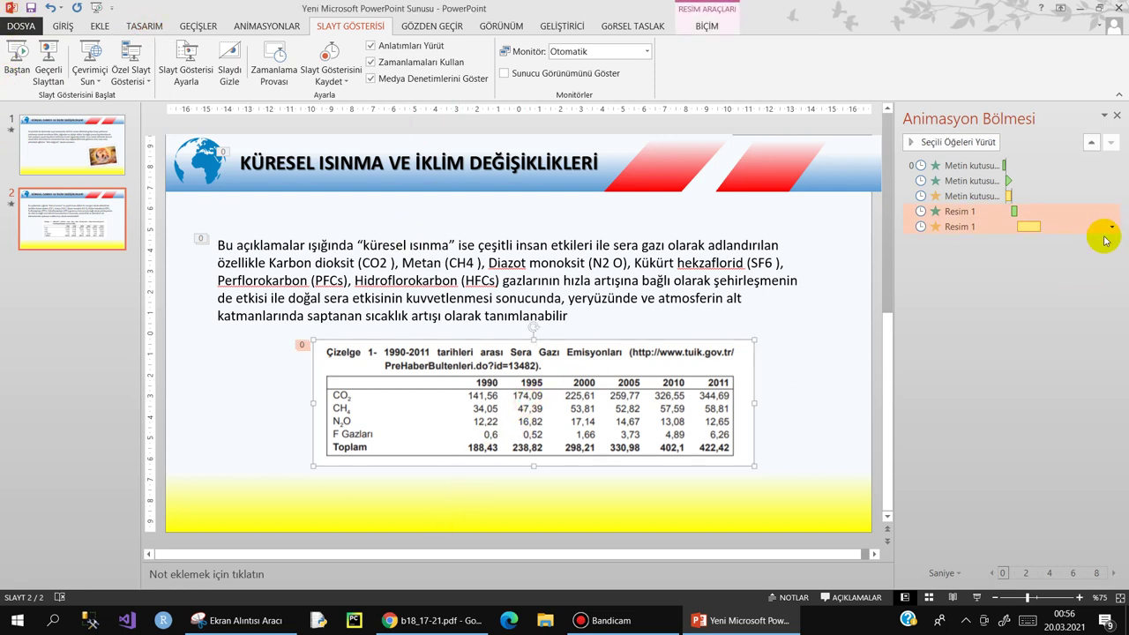
drag(1083, 231, 1094, 230)
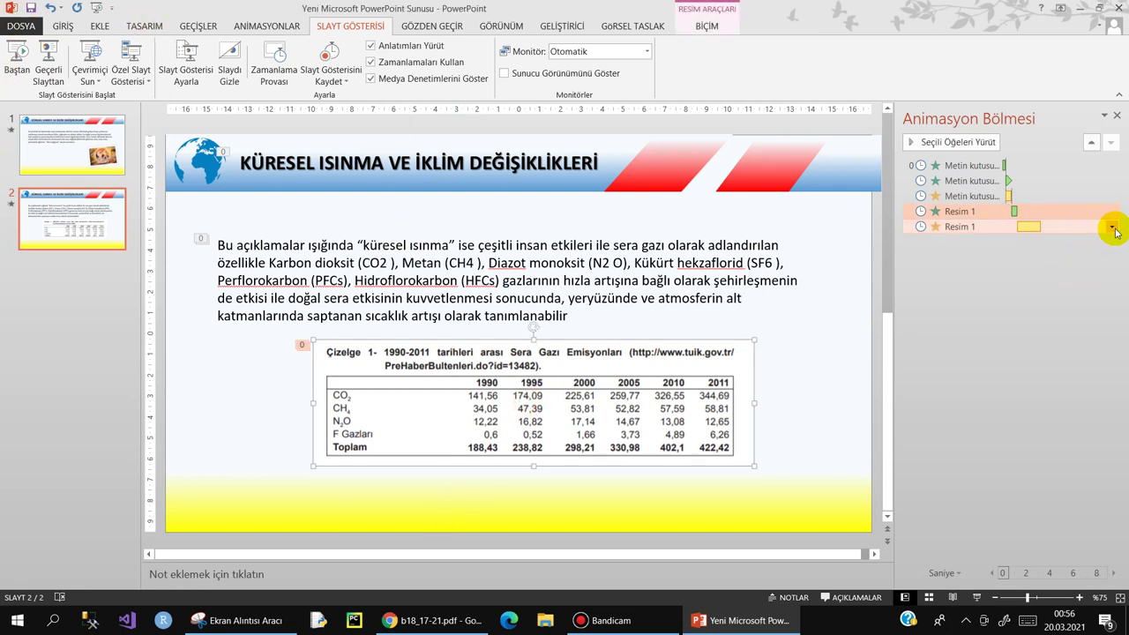
drag(574, 420, 571, 472)
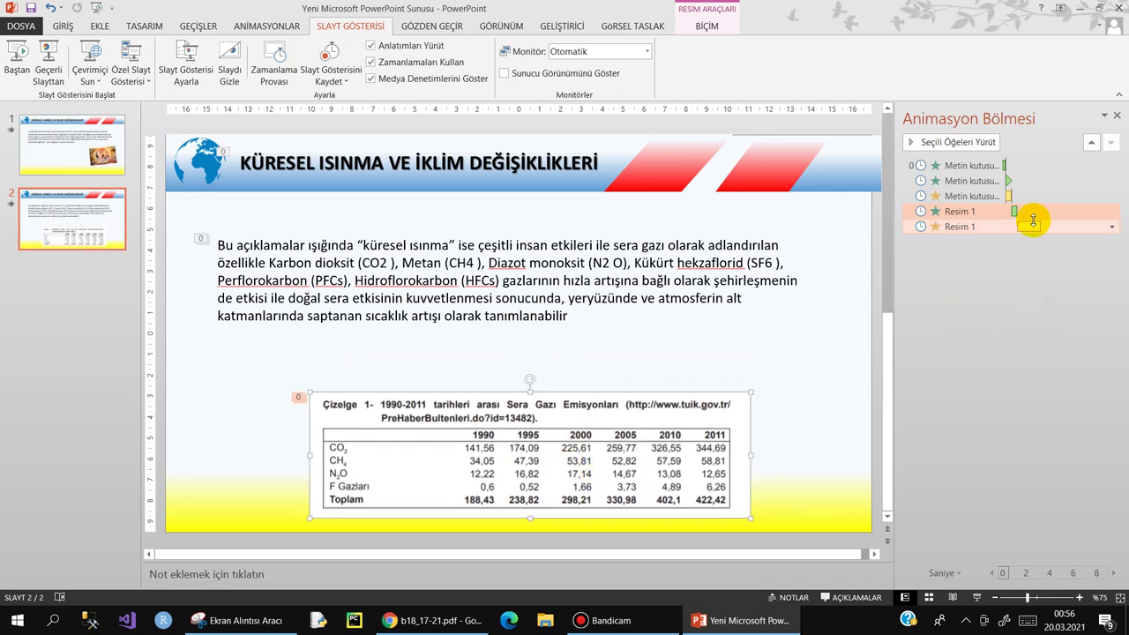
click(269, 26)
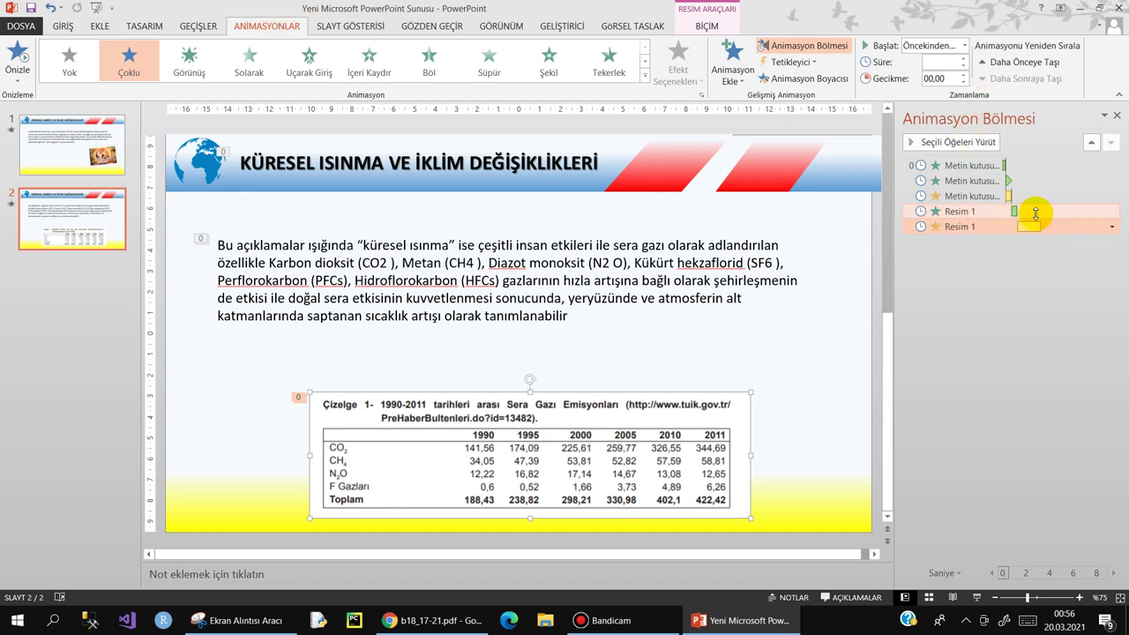
click(1008, 231)
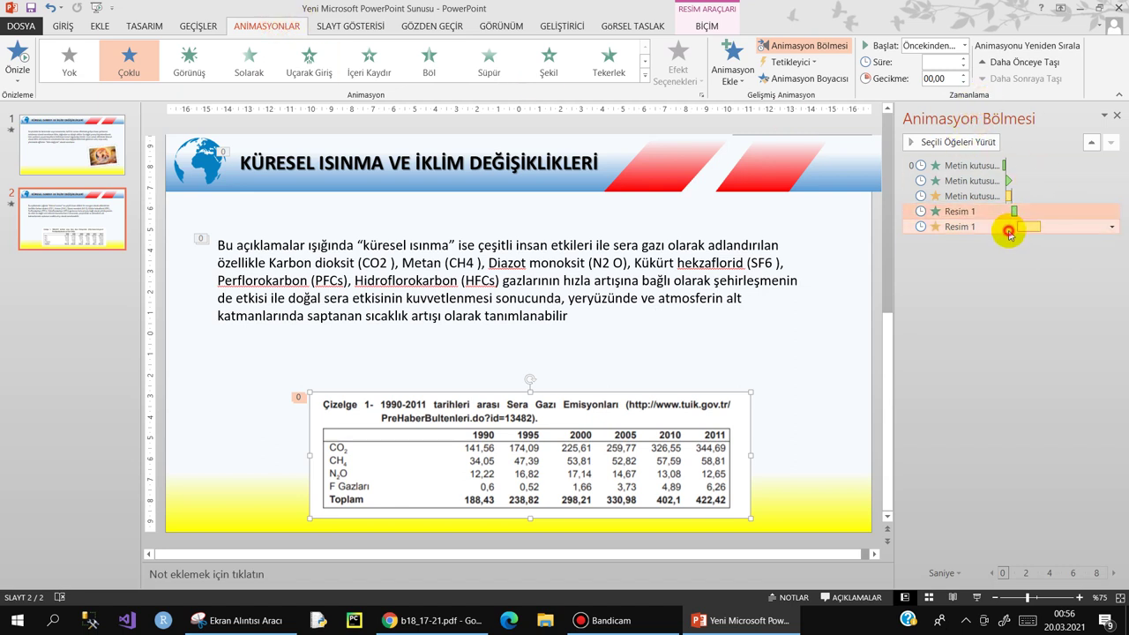
click(964, 67)
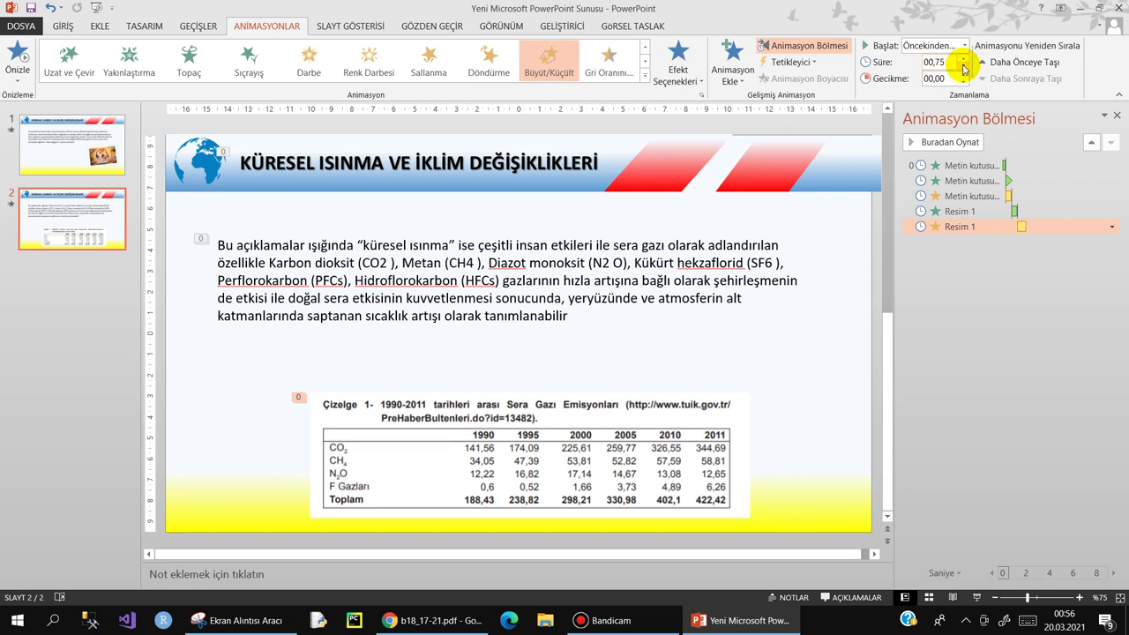
- Duplicate slide 2 with Slayt Çoğalt to create slide 3
click(830, 354)
right_click(82, 234)
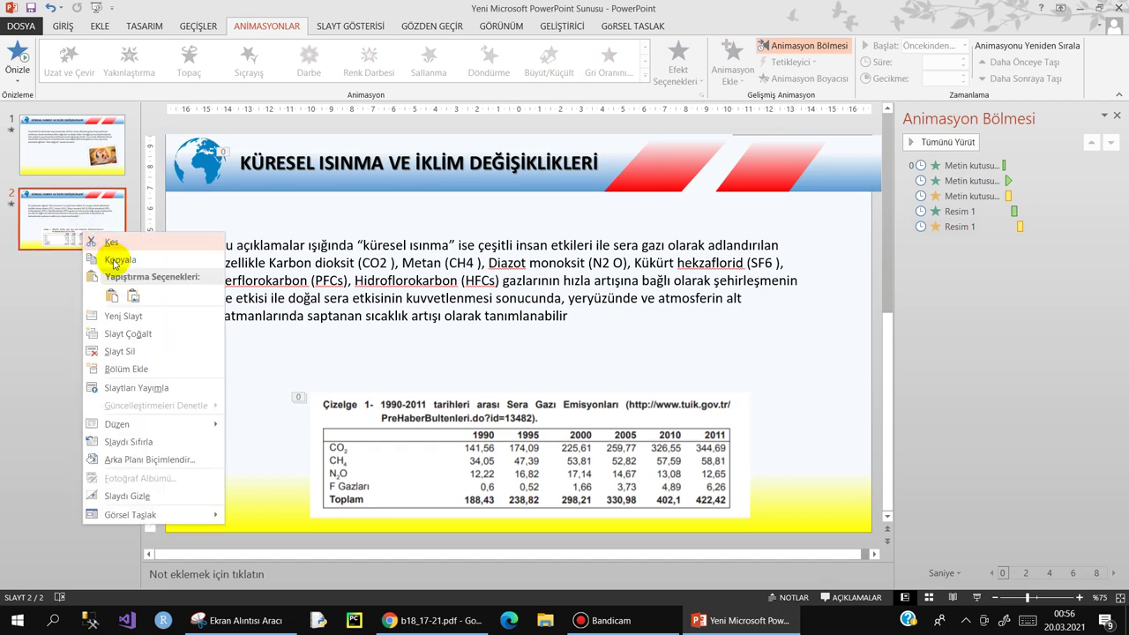
click(129, 332)
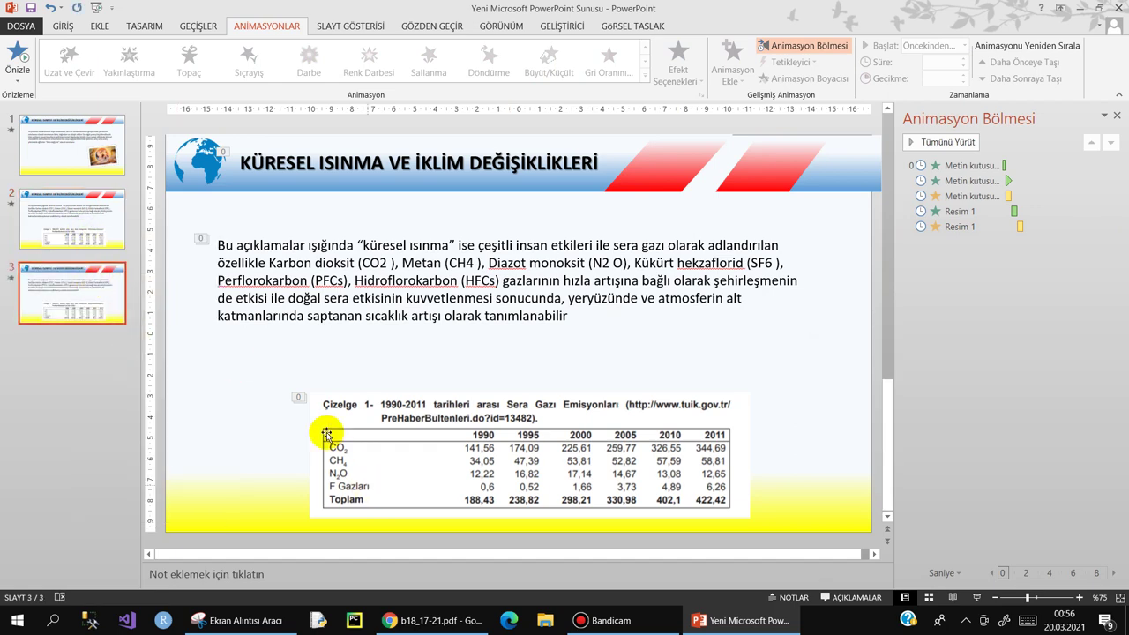
- Bring the source PDF forward and scroll to page 4
click(432, 620)
scroll(608, 406, down, 10)
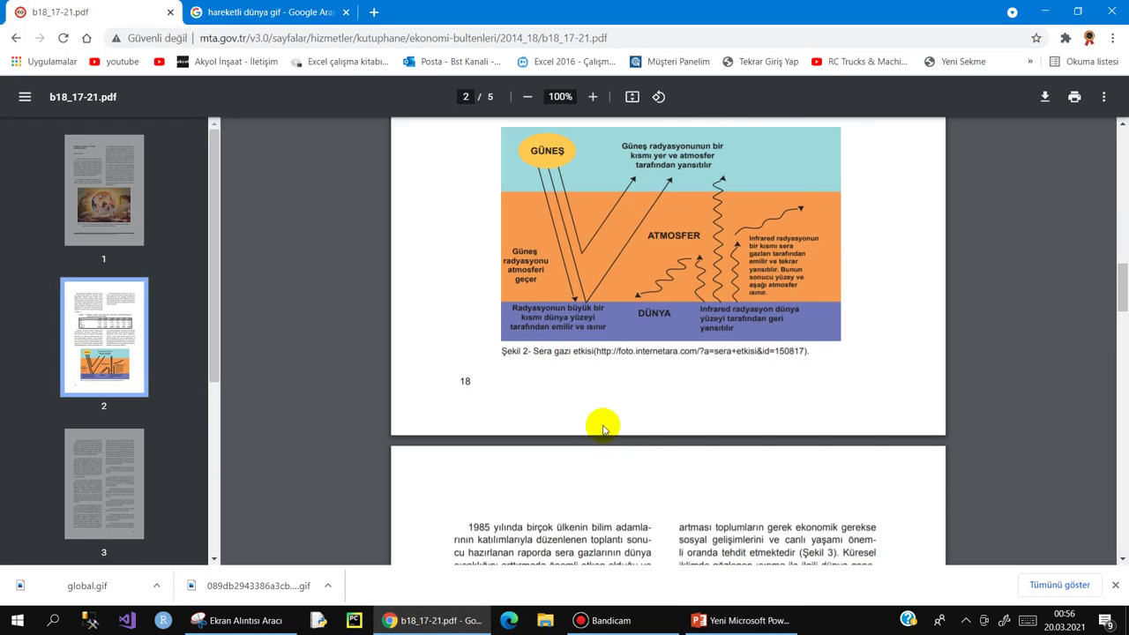
scroll(613, 406, up, 2)
scroll(613, 406, down, 6)
scroll(612, 406, down, 6)
scroll(609, 399, down, 5)
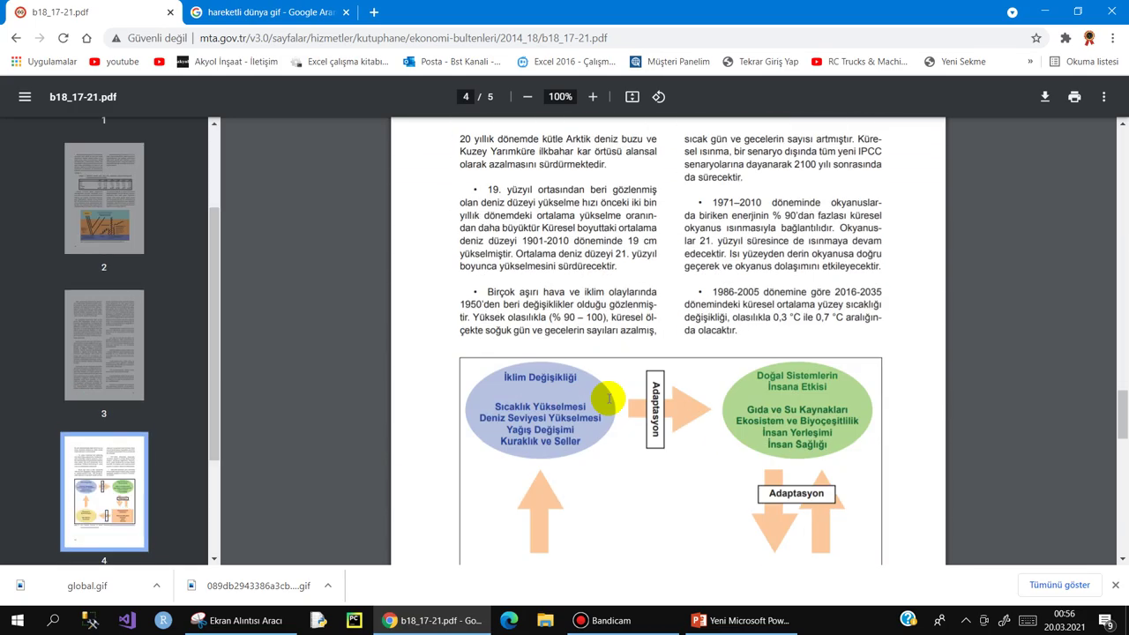
scroll(608, 398, down, 5)
scroll(605, 396, down, 6)
scroll(605, 392, down, 3)
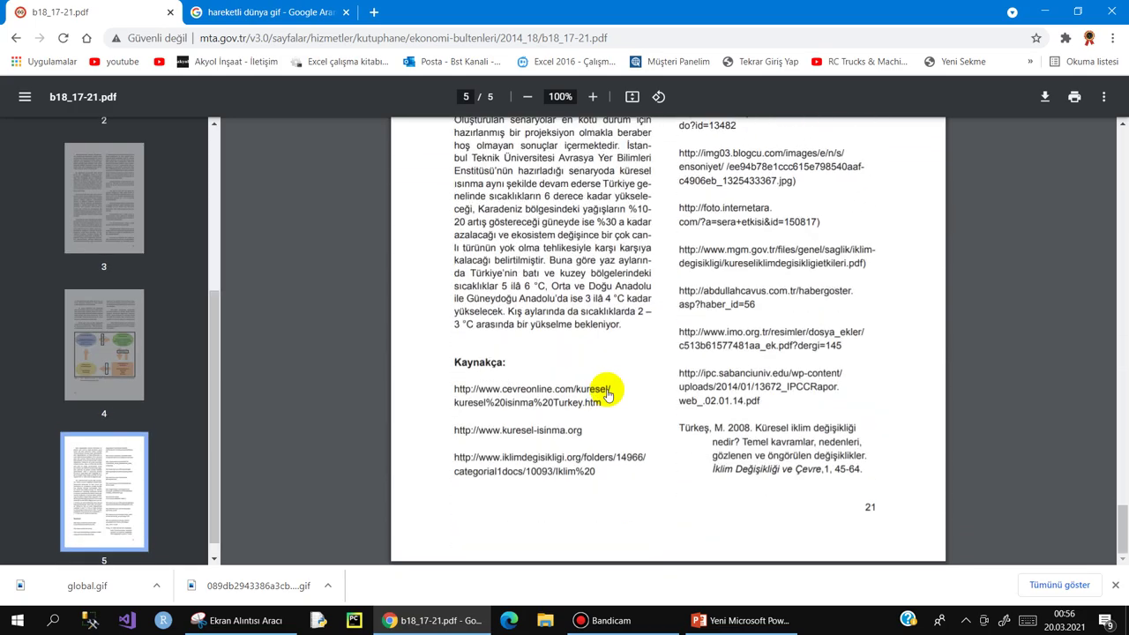
scroll(574, 339, up, 10)
scroll(504, 189, up, 2)
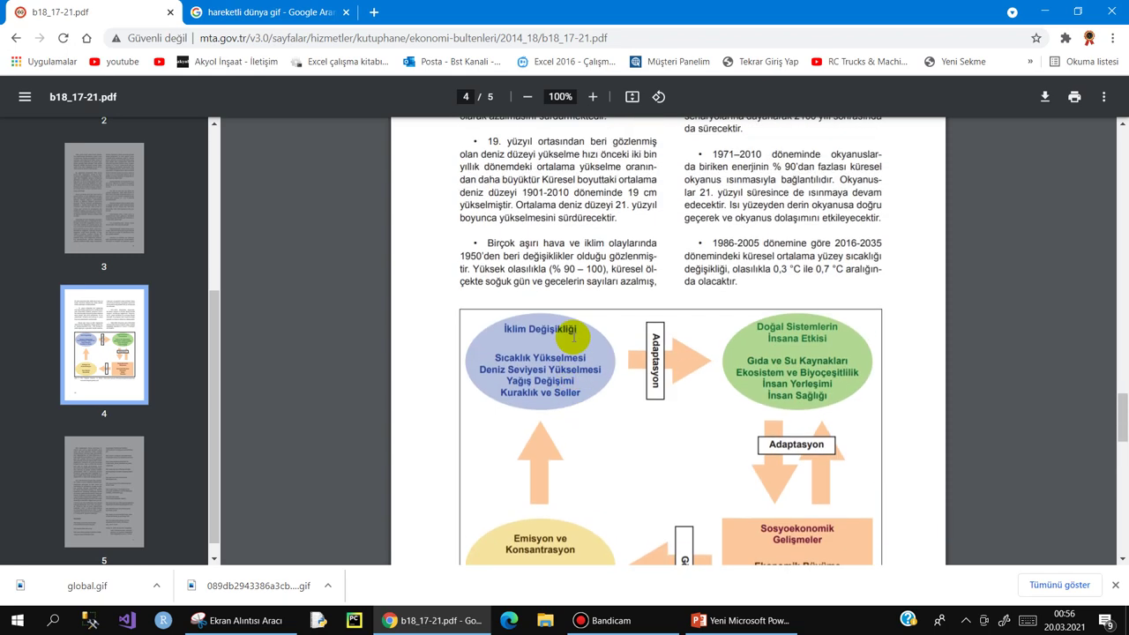
scroll(465, 270, up, 2)
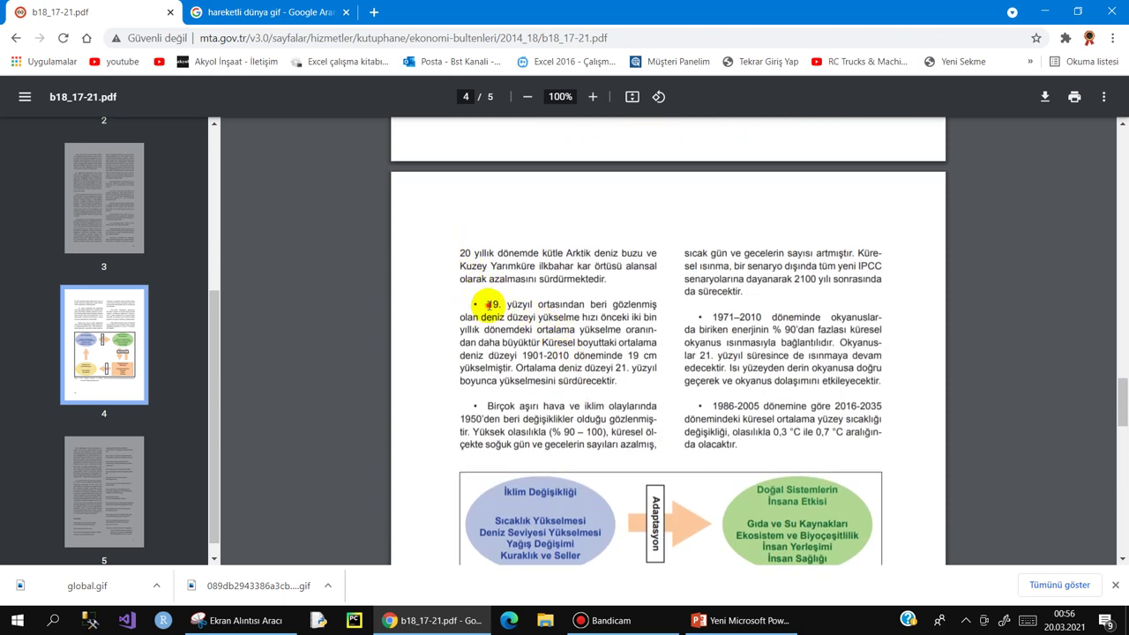
- Copy the '19. yüzyıl' sea level rise paragraph and return to PowerPoint
mouse_move(488, 304)
mouse_down()
mouse_move(637, 373)
mouse_move(617, 389)
mouse_up()
right_click(583, 318)
click(607, 324)
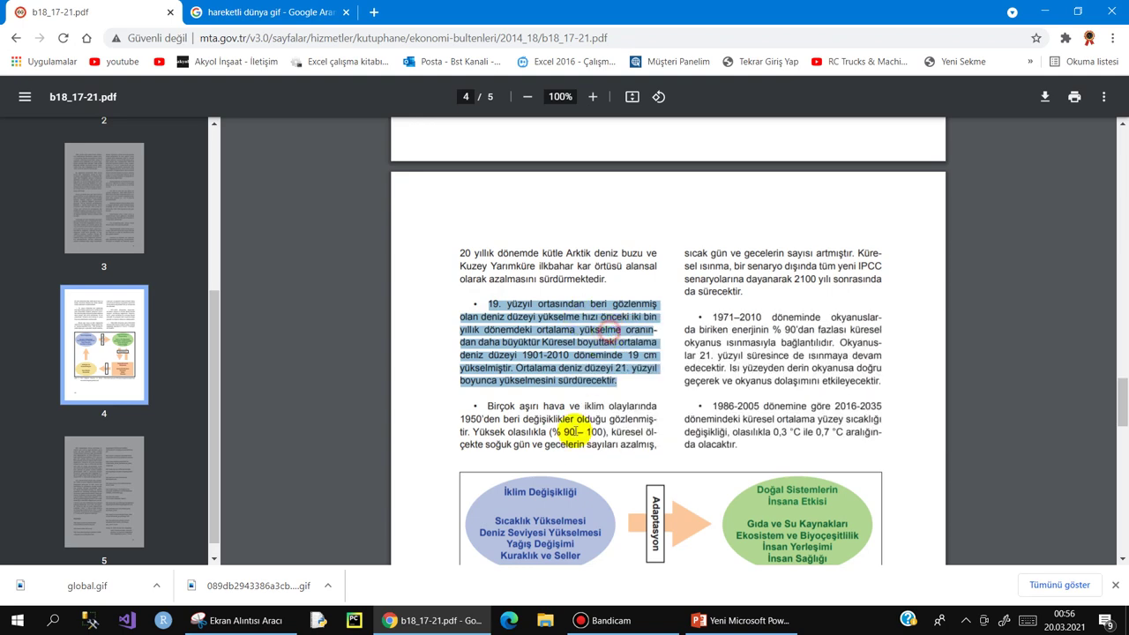
click(708, 623)
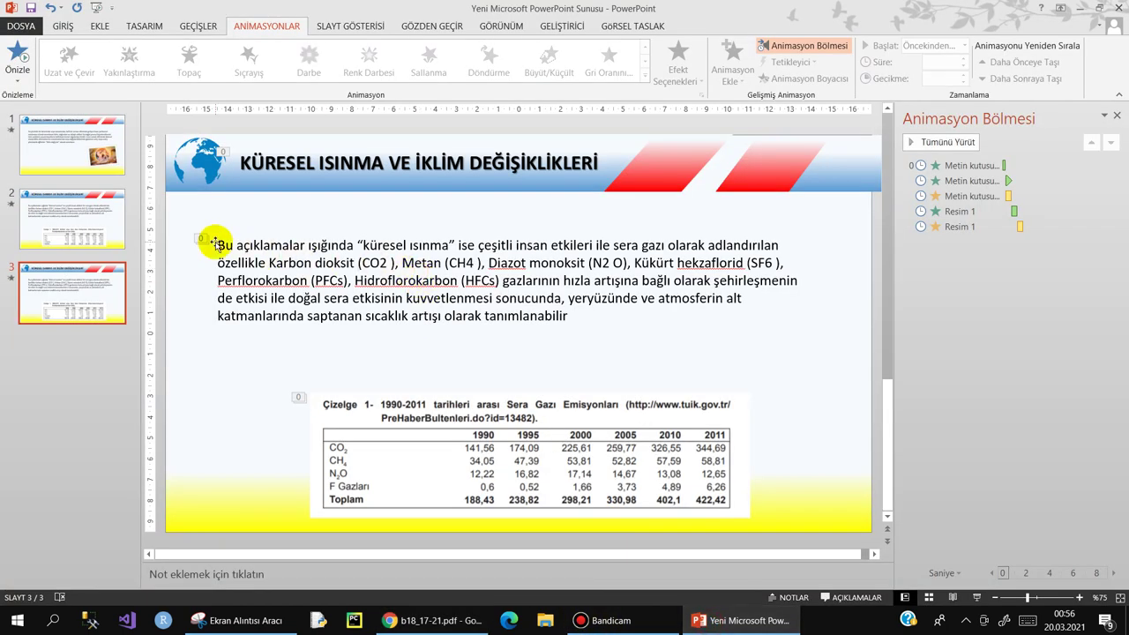
- Paste the sea level text over slide 3's paragraph and delete the emissions table picture
drag(220, 245, 606, 323)
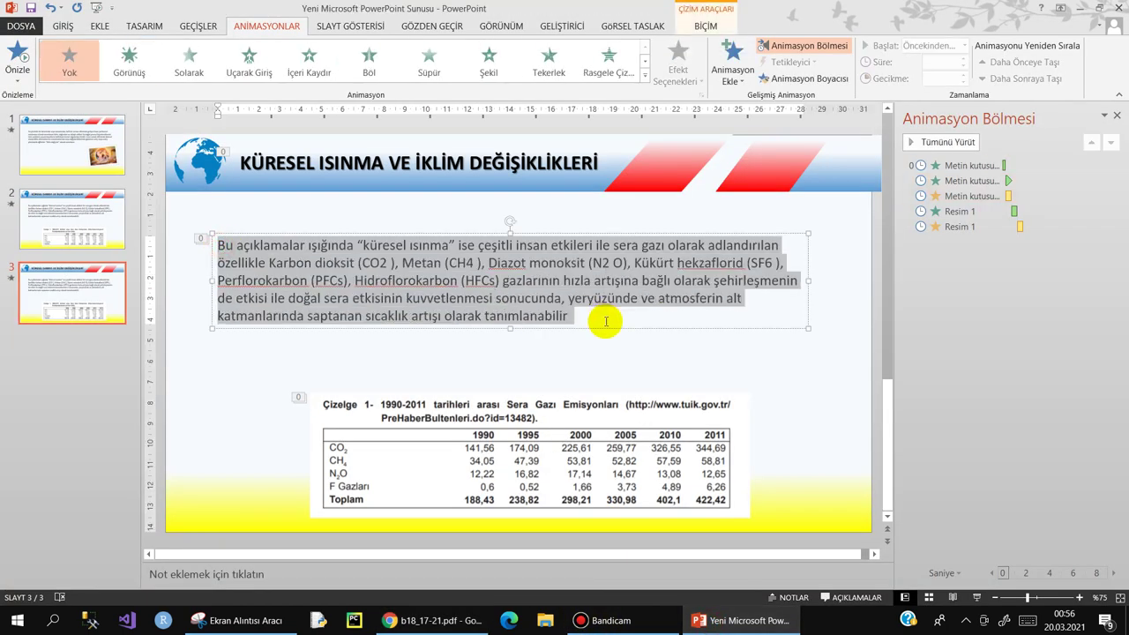
key(ctrl+v)
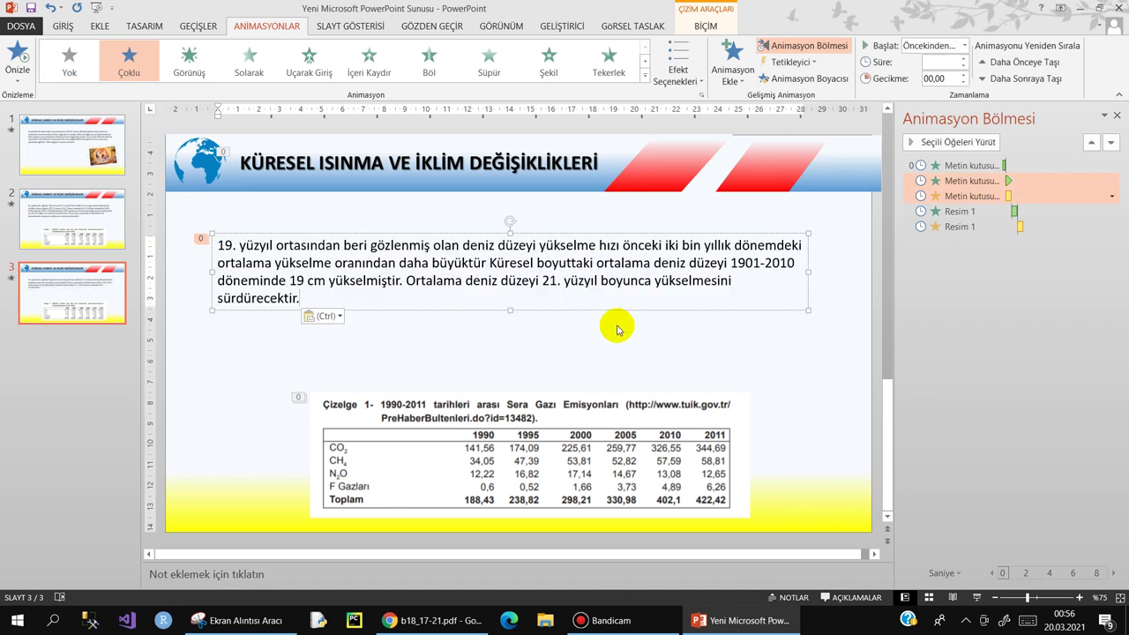
click(544, 443)
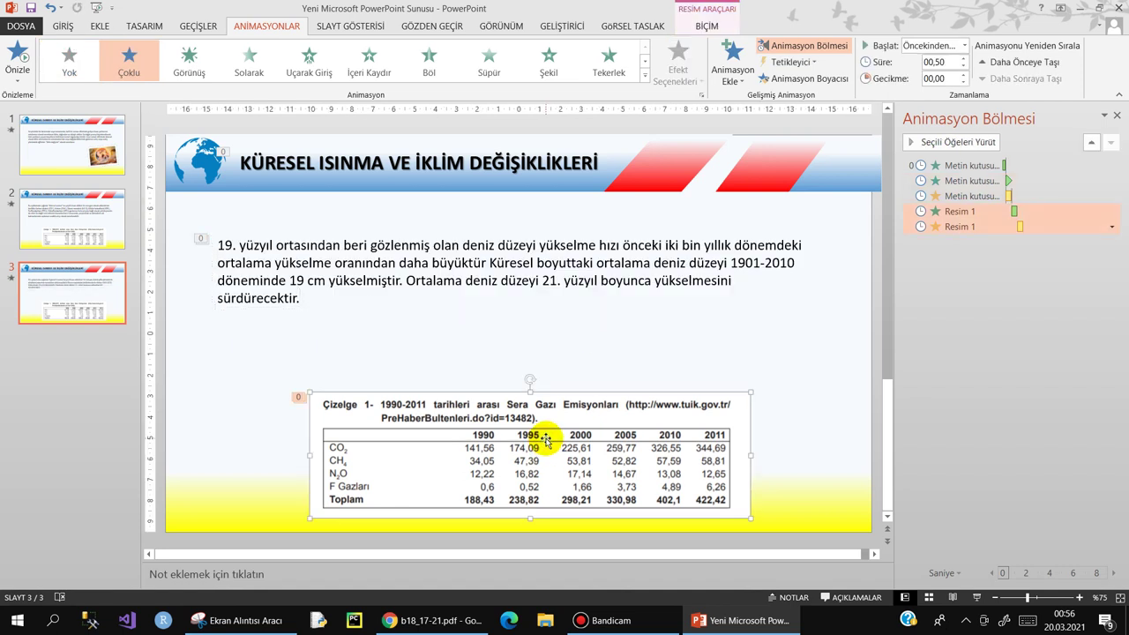
key(Delete)
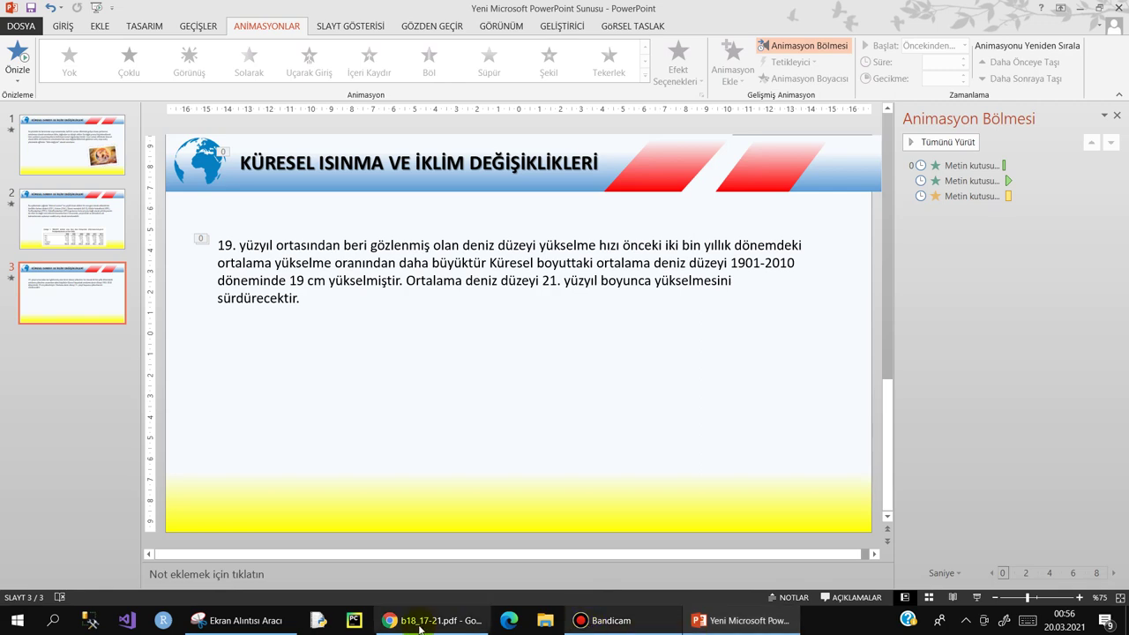
click(422, 621)
scroll(558, 398, down, 3)
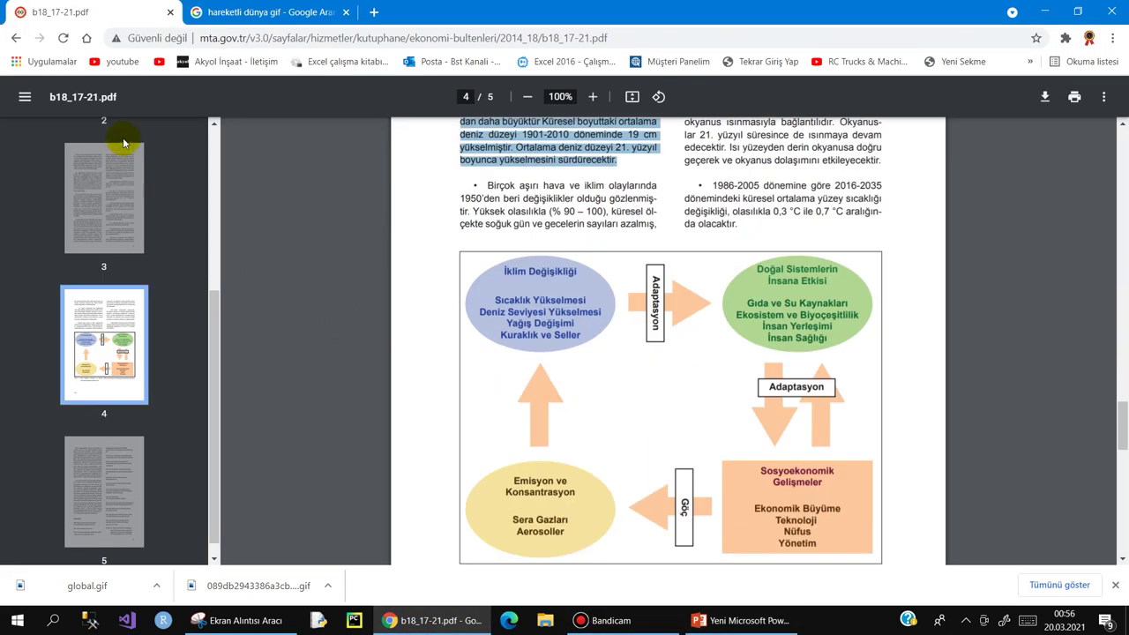
- Snip the İklim Değişikliği cycle diagram from PDF page 4 and copy the capture
click(238, 620)
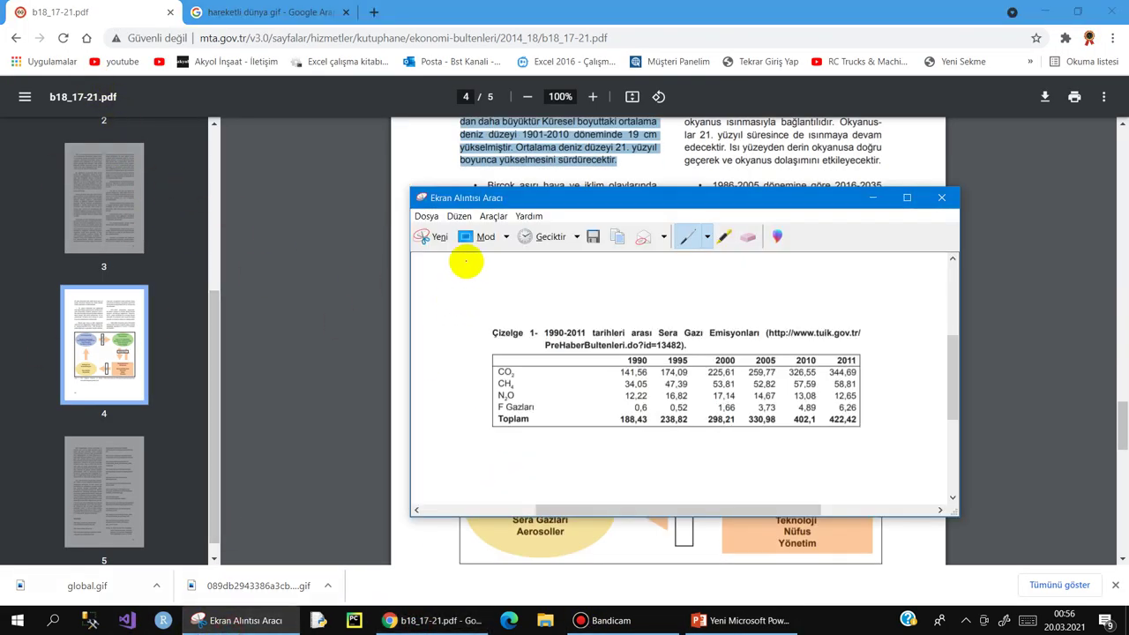
click(426, 241)
drag(448, 246, 864, 555)
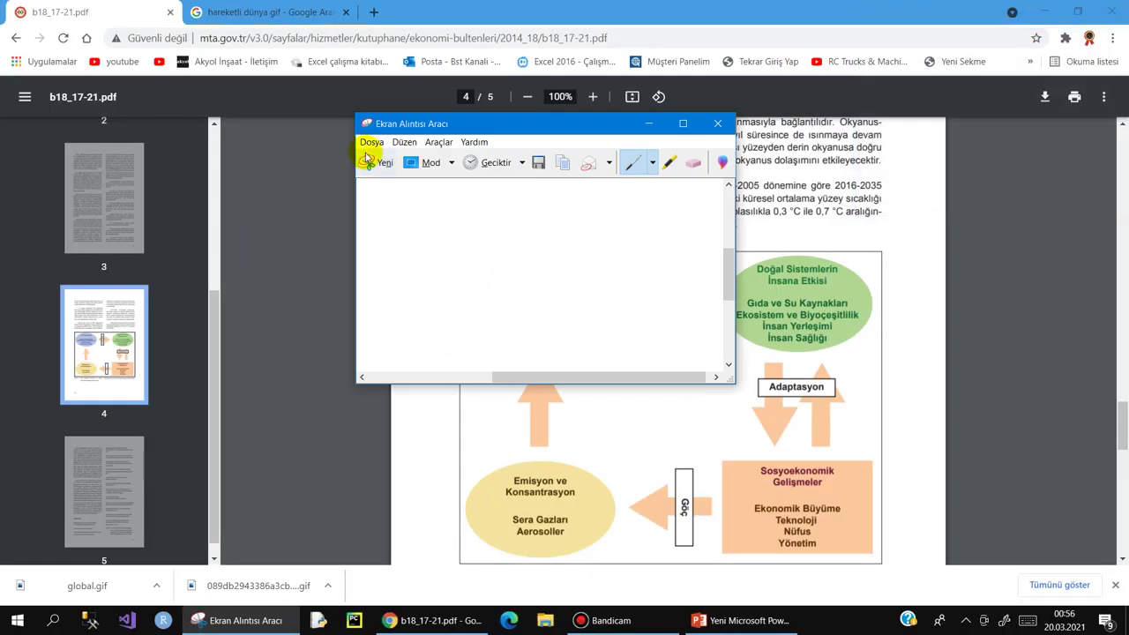
click(374, 168)
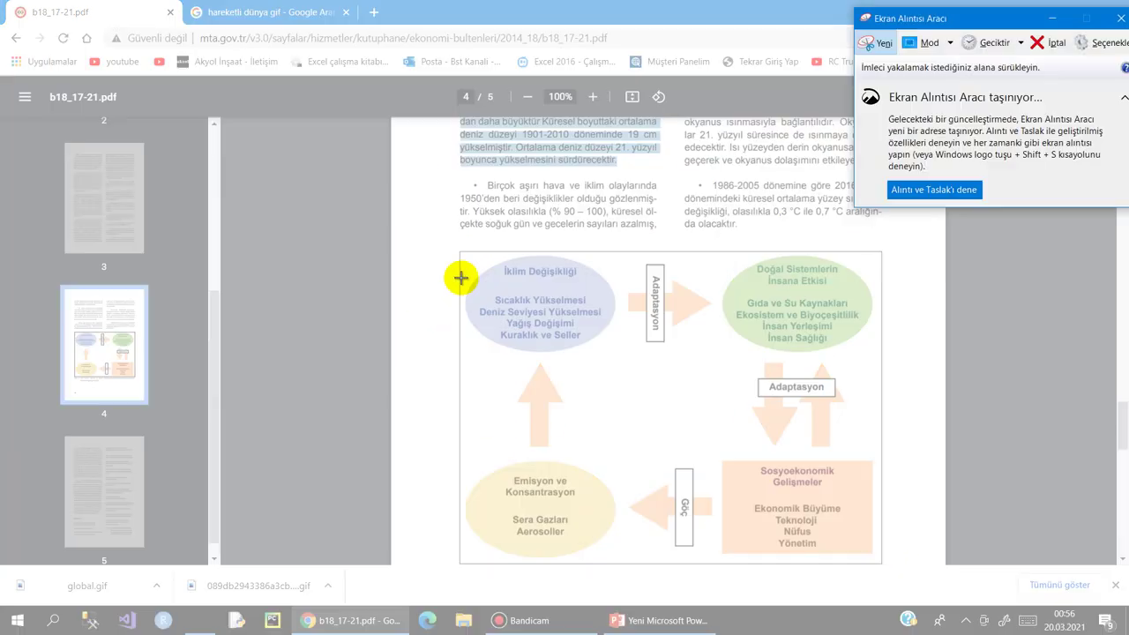
drag(461, 255, 878, 558)
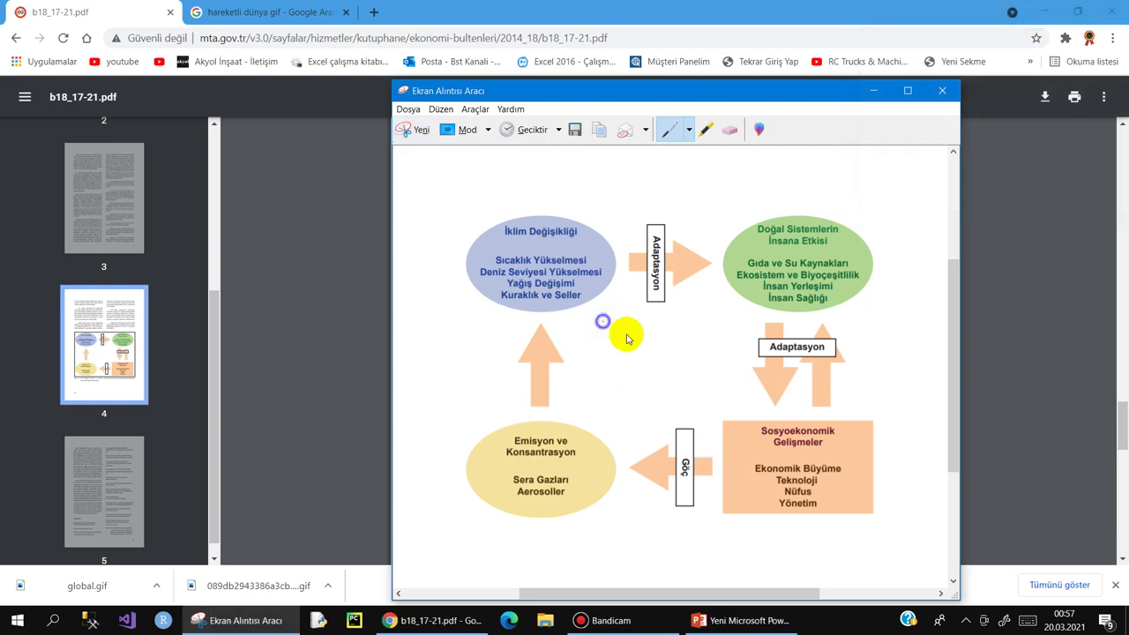
right_click(621, 321)
click(646, 343)
- Paste the diagram onto slide 3, shrink it, and position it below the raised paragraph
click(713, 621)
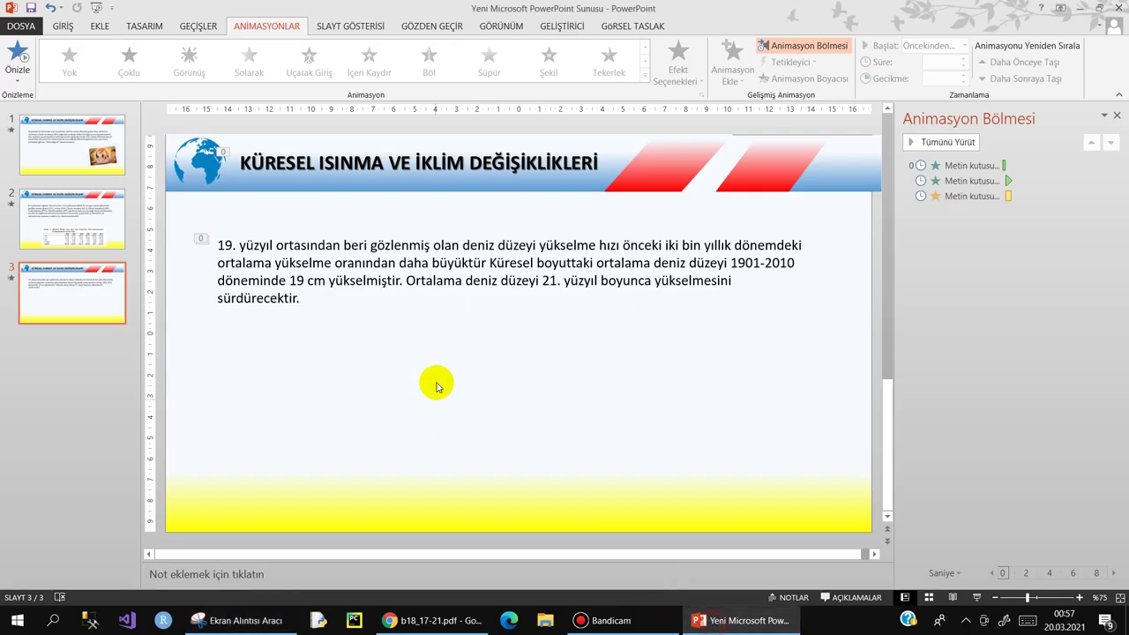
right_click(438, 368)
click(461, 395)
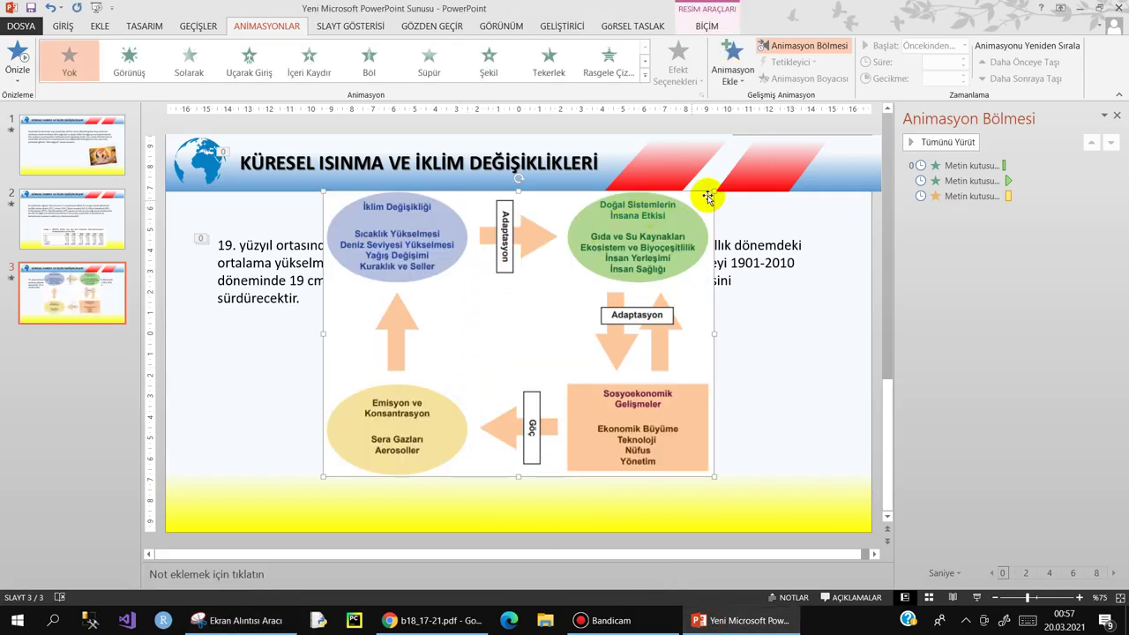
drag(712, 189, 486, 279)
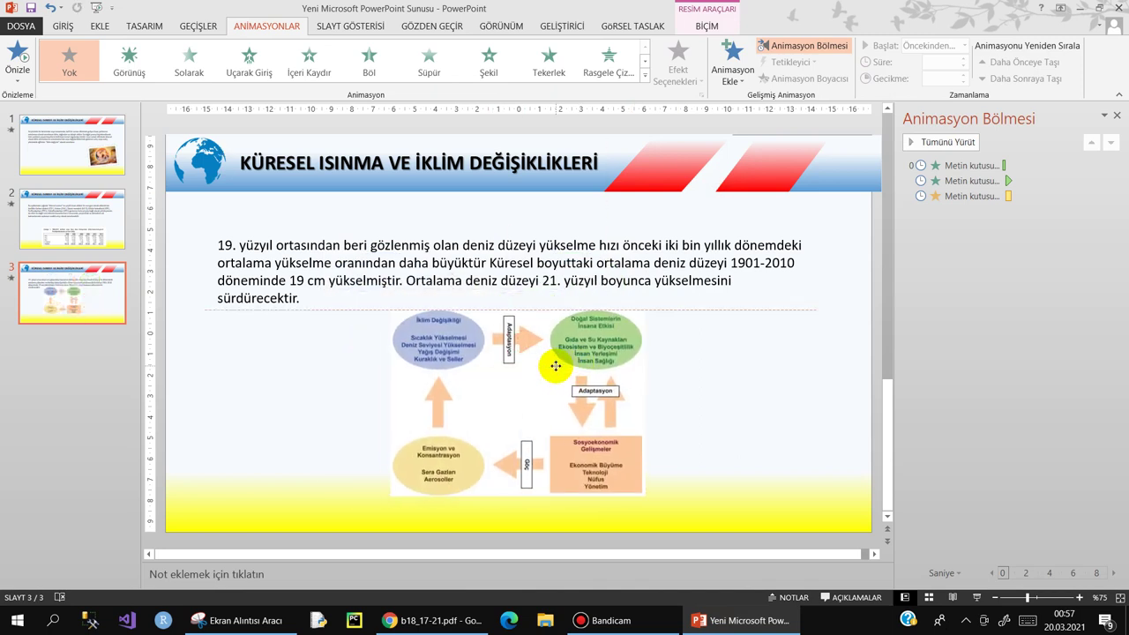
mouse_move(554, 297)
mouse_down()
mouse_move(395, 374)
mouse_move(201, 374)
mouse_up()
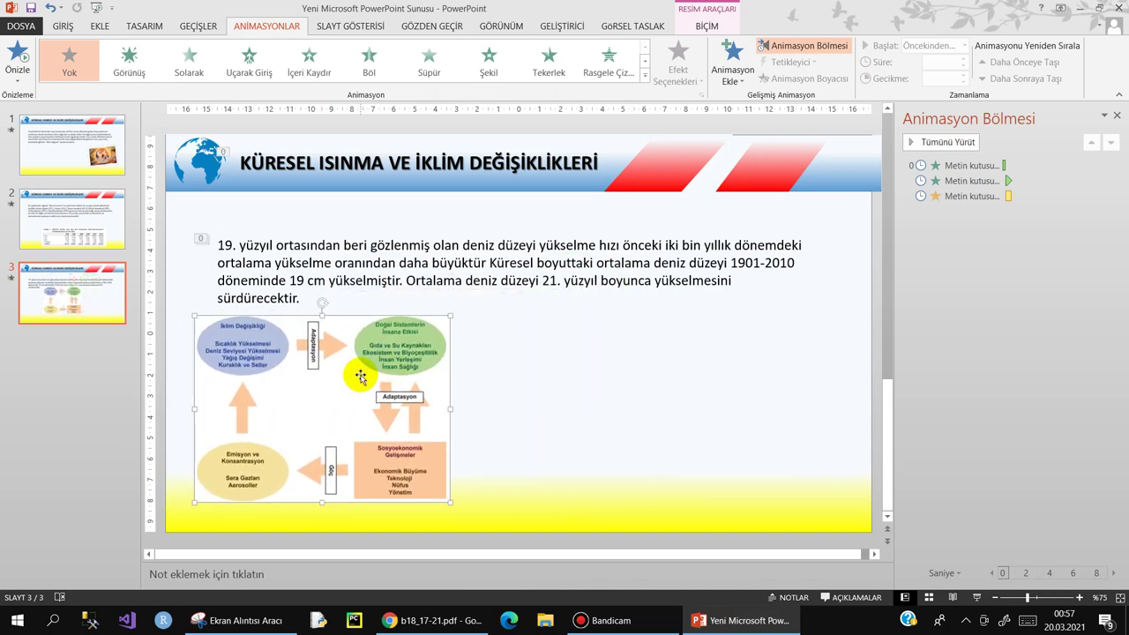
click(466, 279)
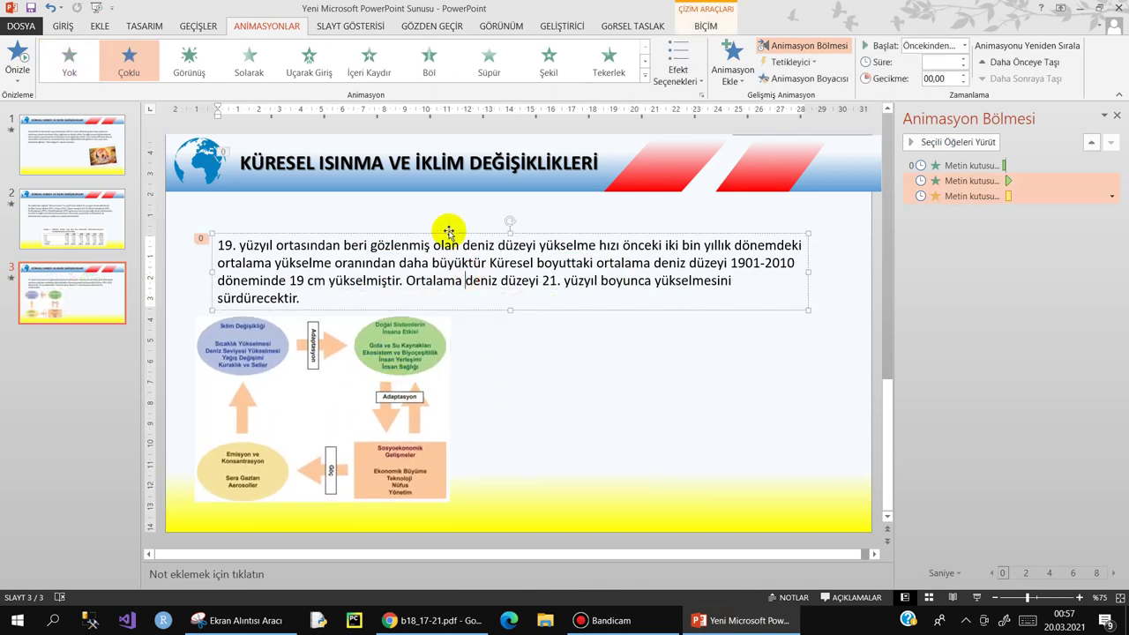
drag(449, 232, 449, 207)
mouse_move(328, 354)
mouse_down()
mouse_move(335, 335)
mouse_move(705, 324)
mouse_move(336, 319)
mouse_up()
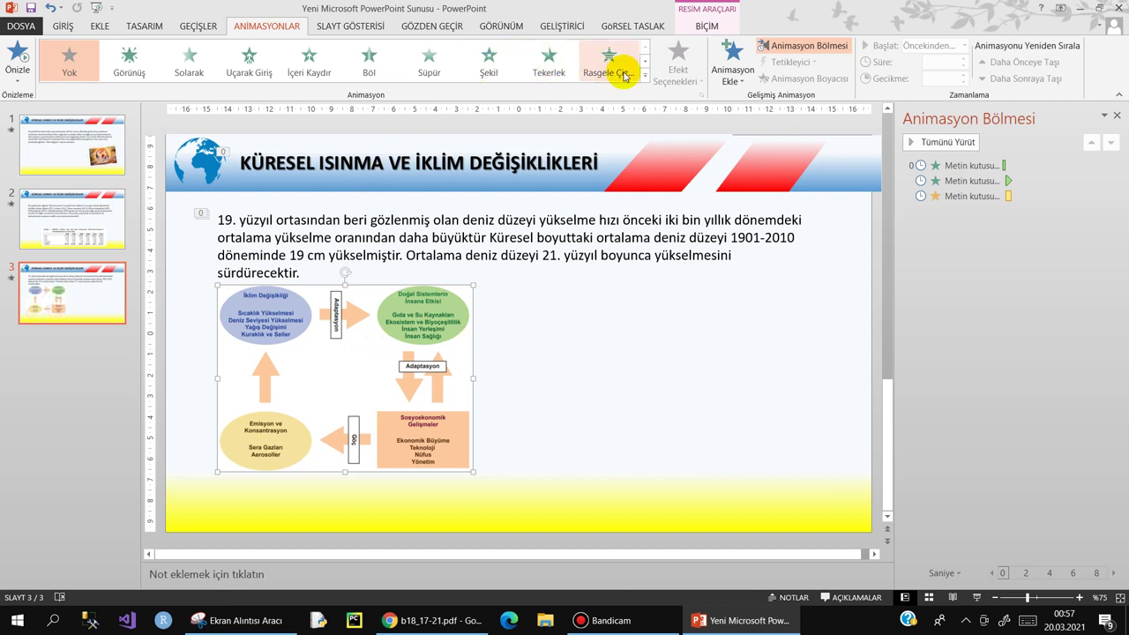
- Give the diagram a Süpür entrance from the bottom, starting after the previous animation
click(643, 75)
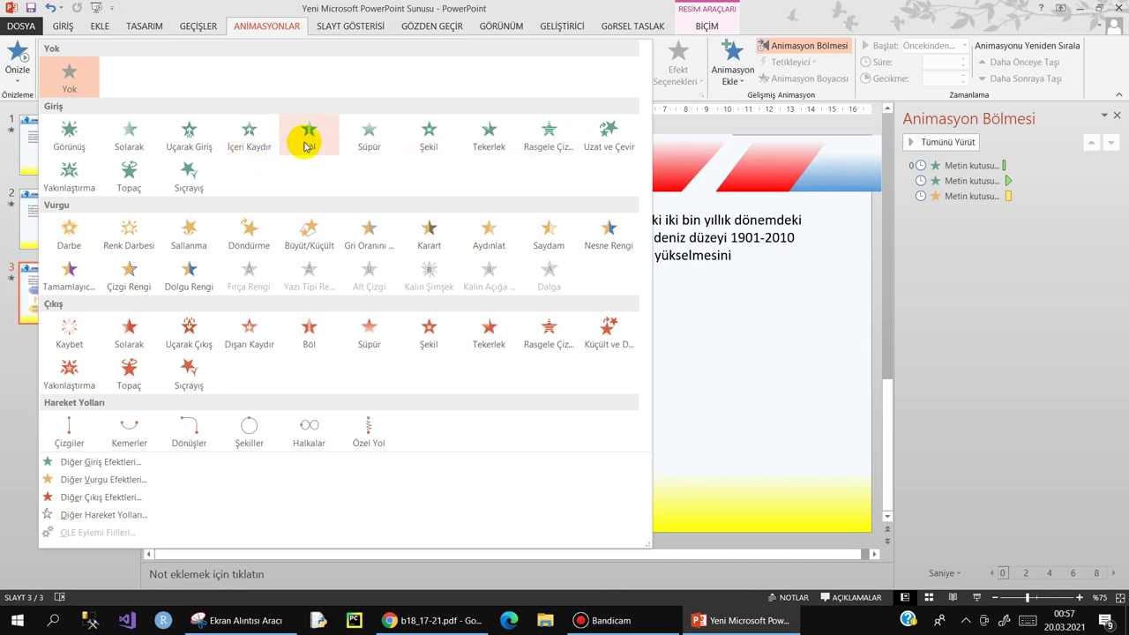
click(368, 139)
click(677, 69)
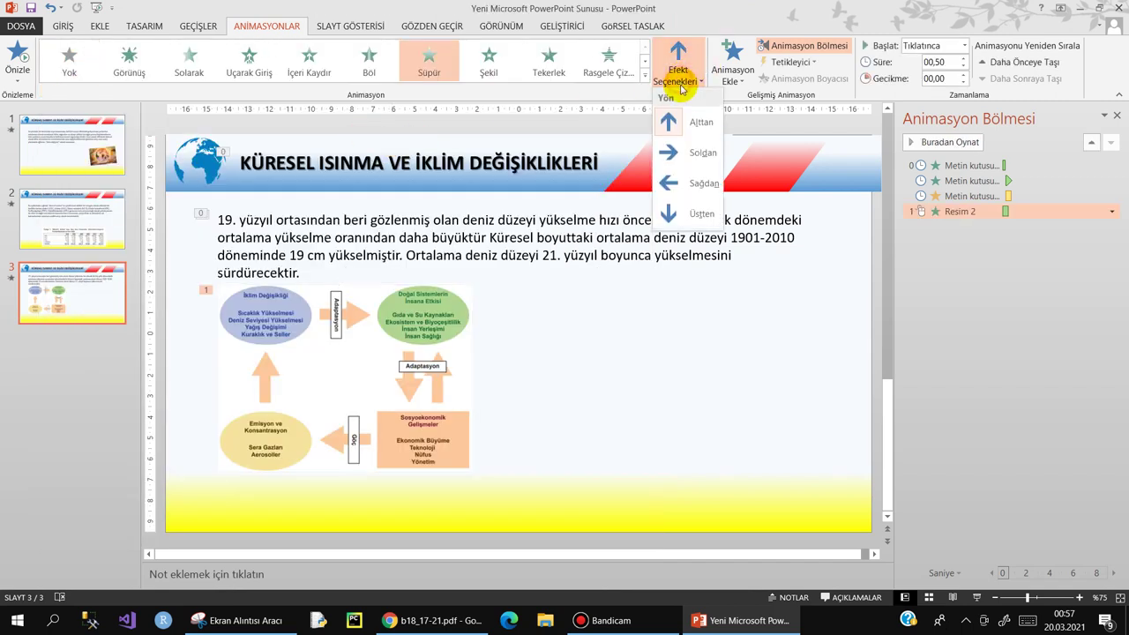
click(665, 155)
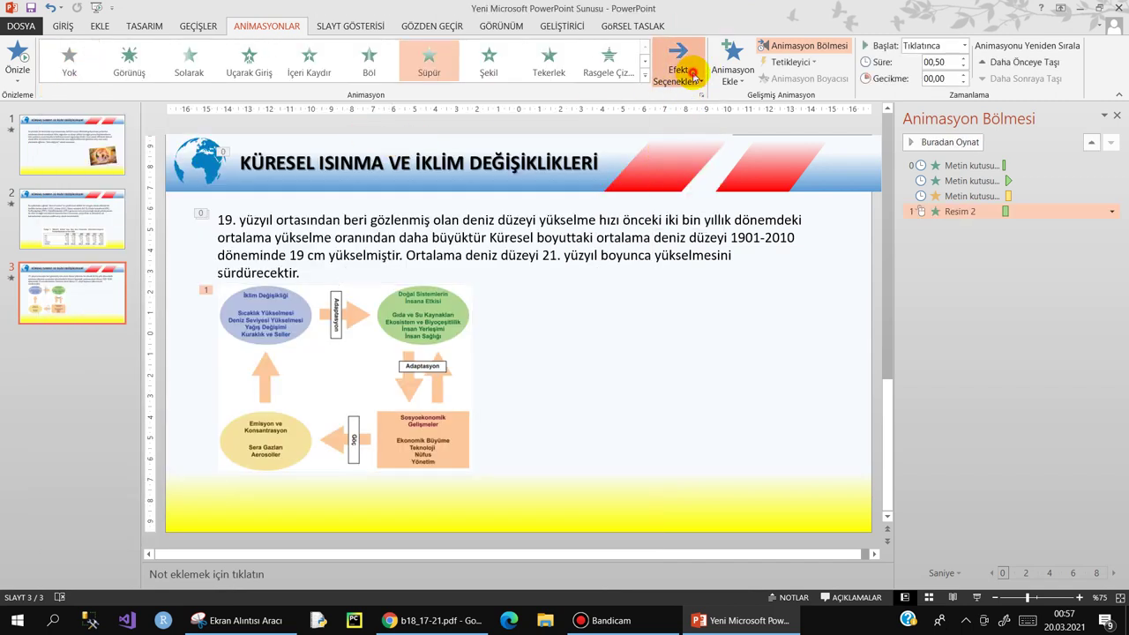
click(677, 72)
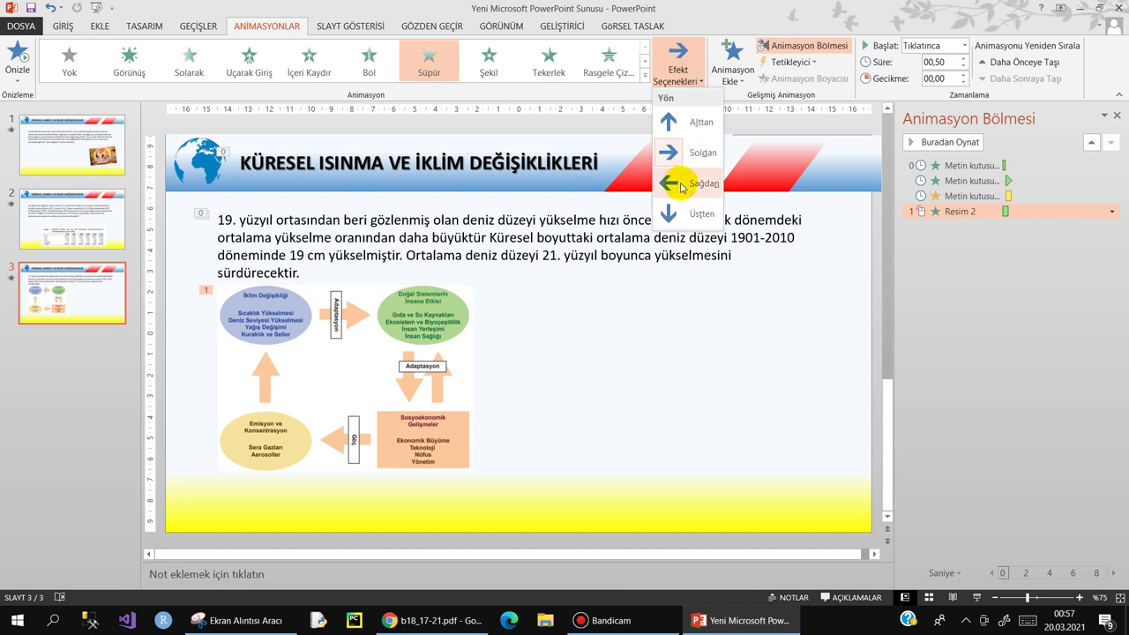
click(676, 125)
click(1112, 216)
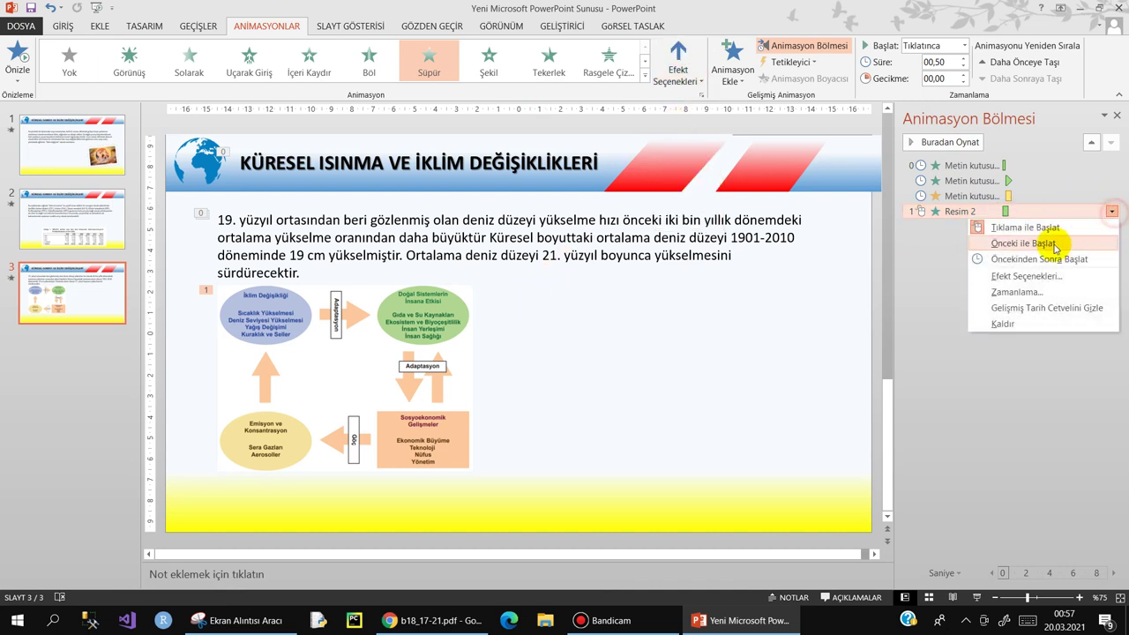
click(1027, 255)
- Add a Darbe emphasis to the diagram, also starting after the previous animation
click(437, 394)
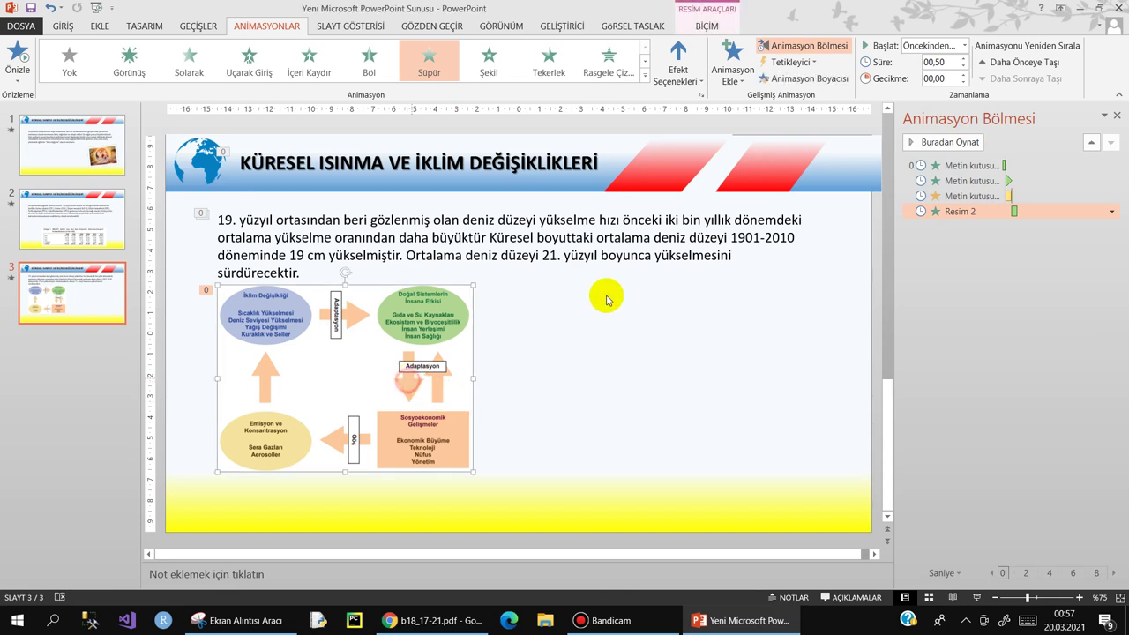
click(739, 80)
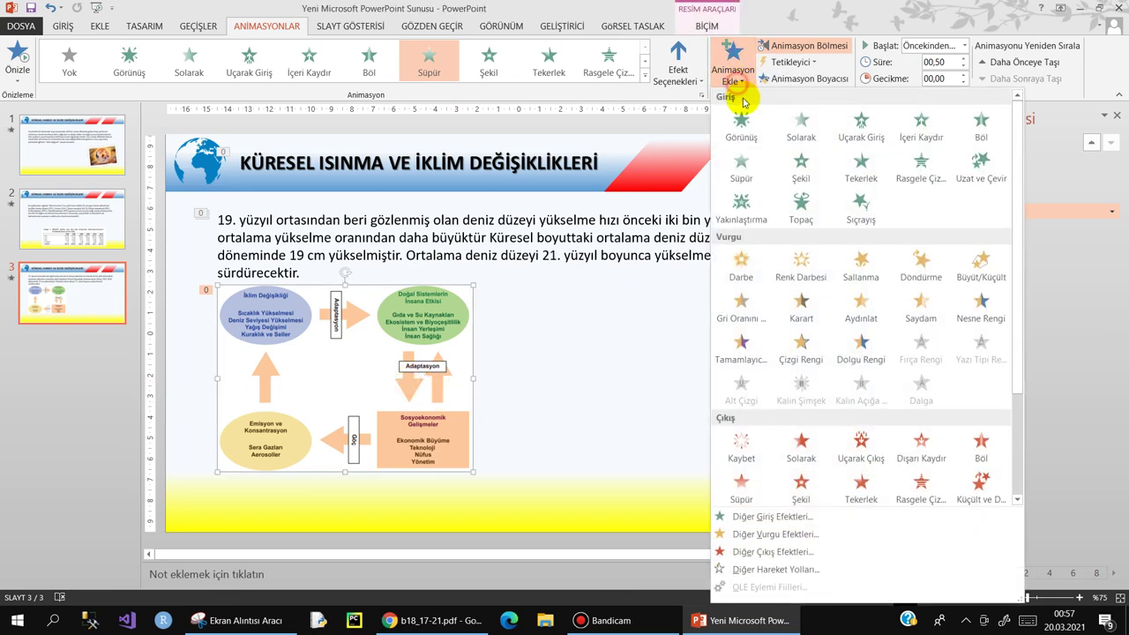
click(740, 267)
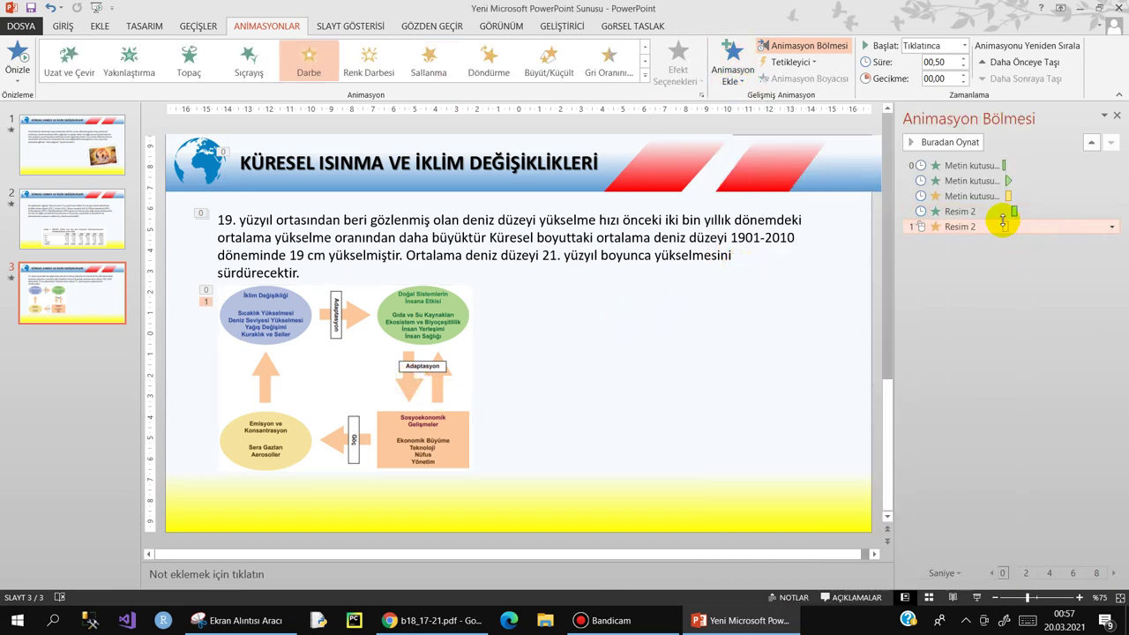
click(1112, 228)
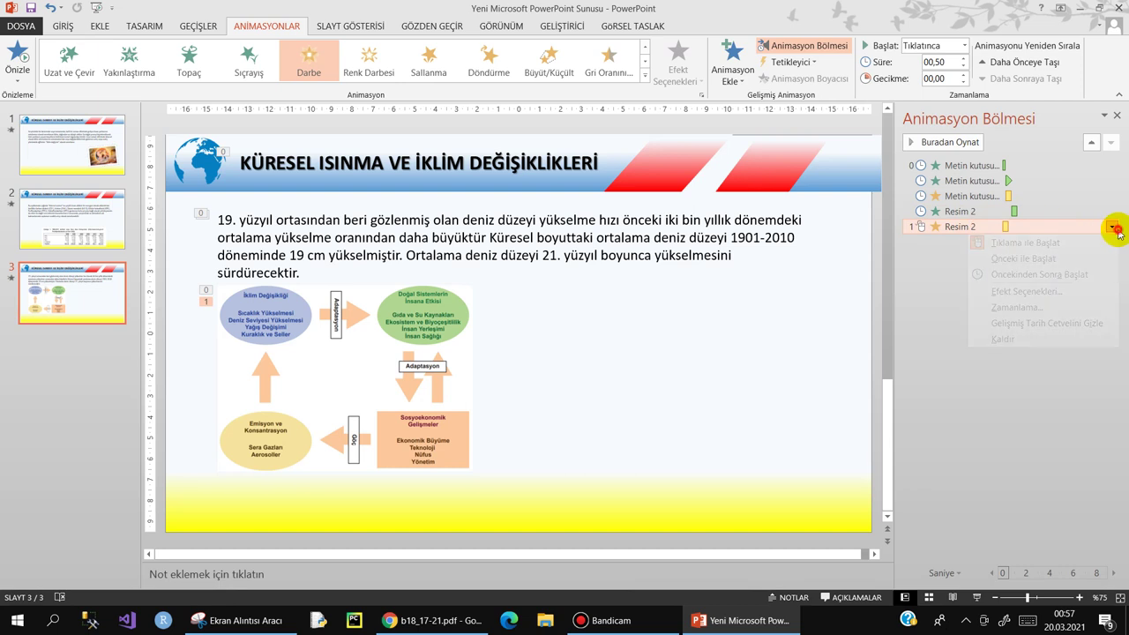
click(1048, 274)
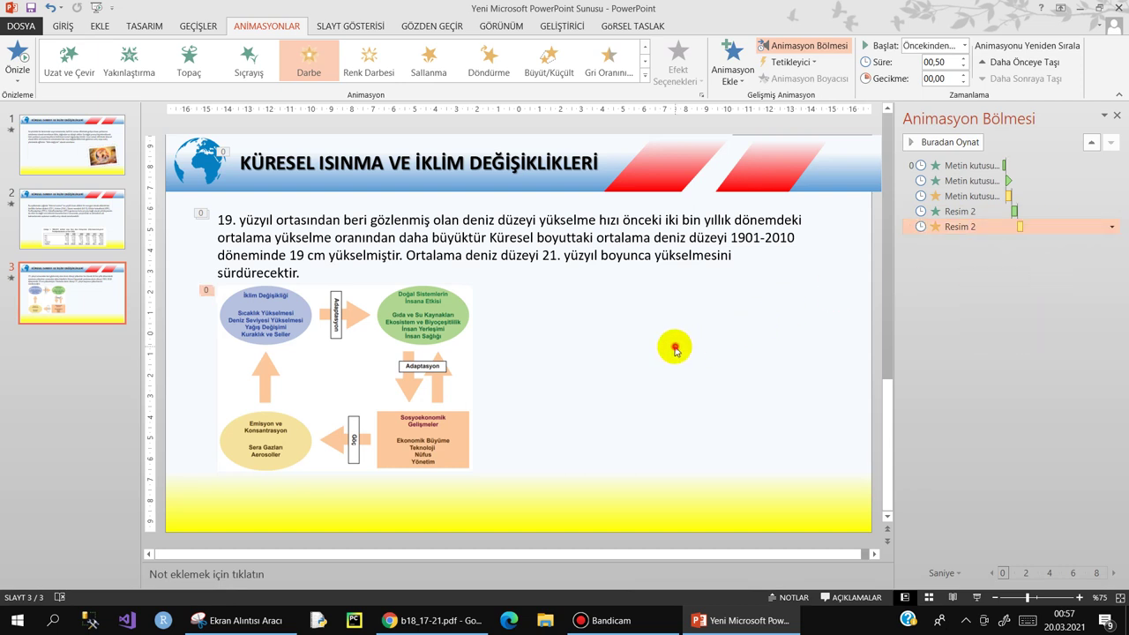
- Duplicate slide 3 as slide 4 and delete its paragraph and diagram
right_click(78, 303)
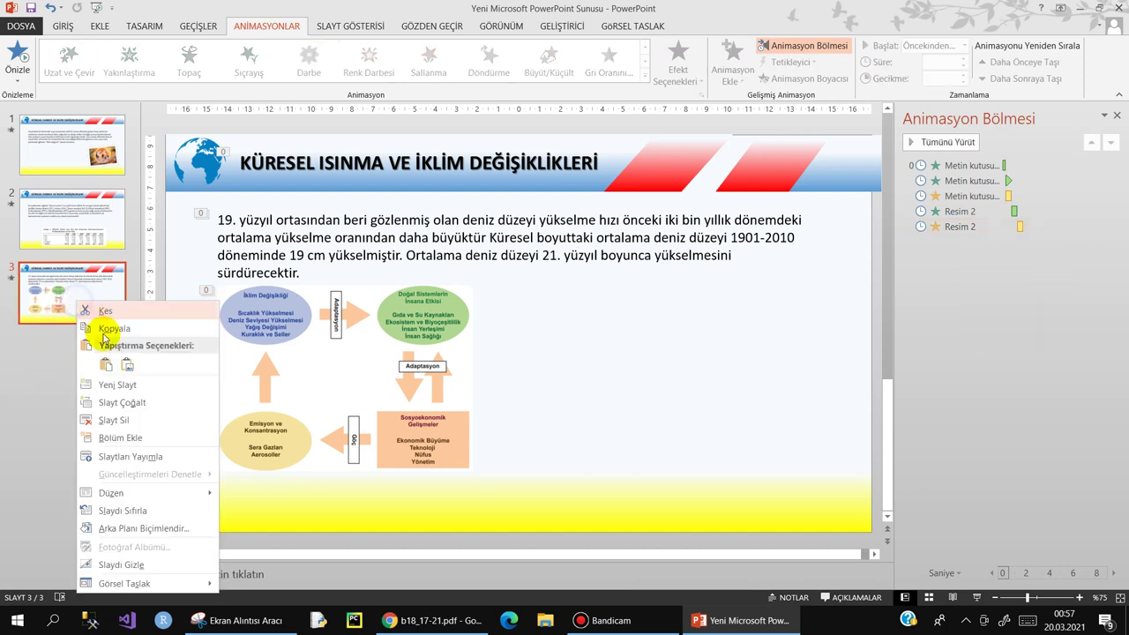
click(122, 408)
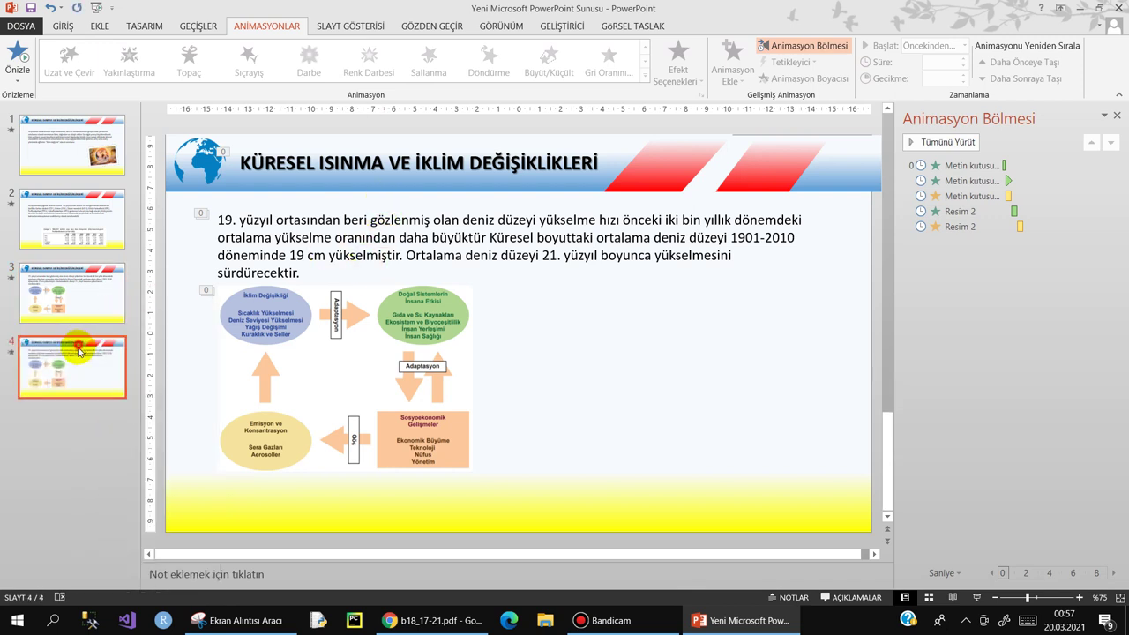
click(332, 259)
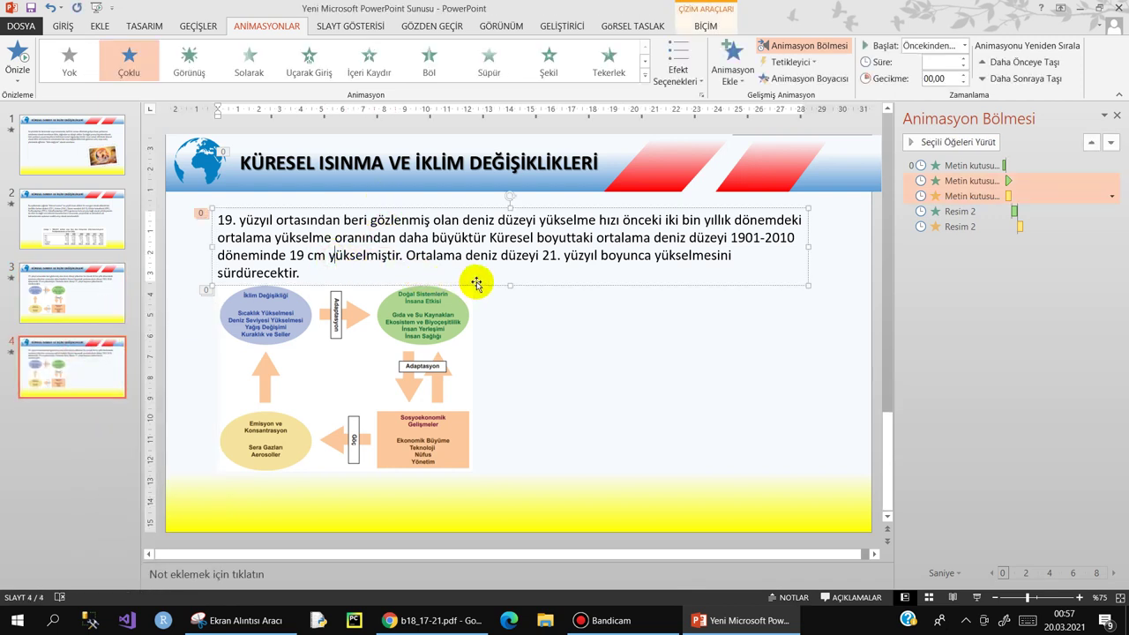
key(Delete)
click(454, 302)
key(Delete)
- Retype the title as TEŞEKKÜRLER, centre it on the slide, then return to slide 1
click(247, 179)
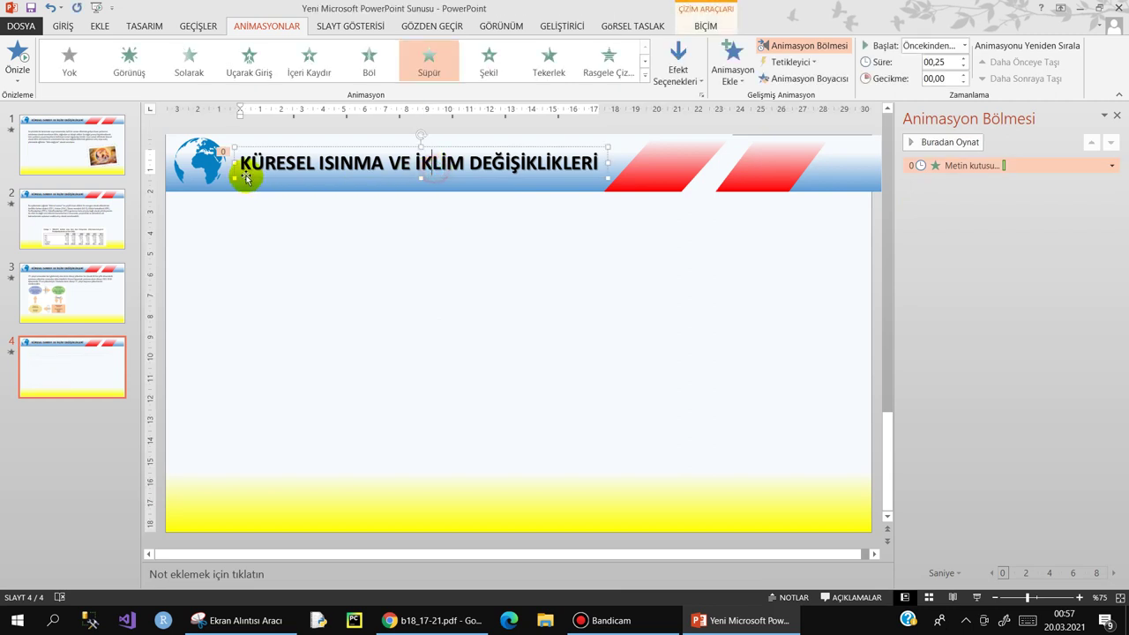
drag(245, 163, 600, 164)
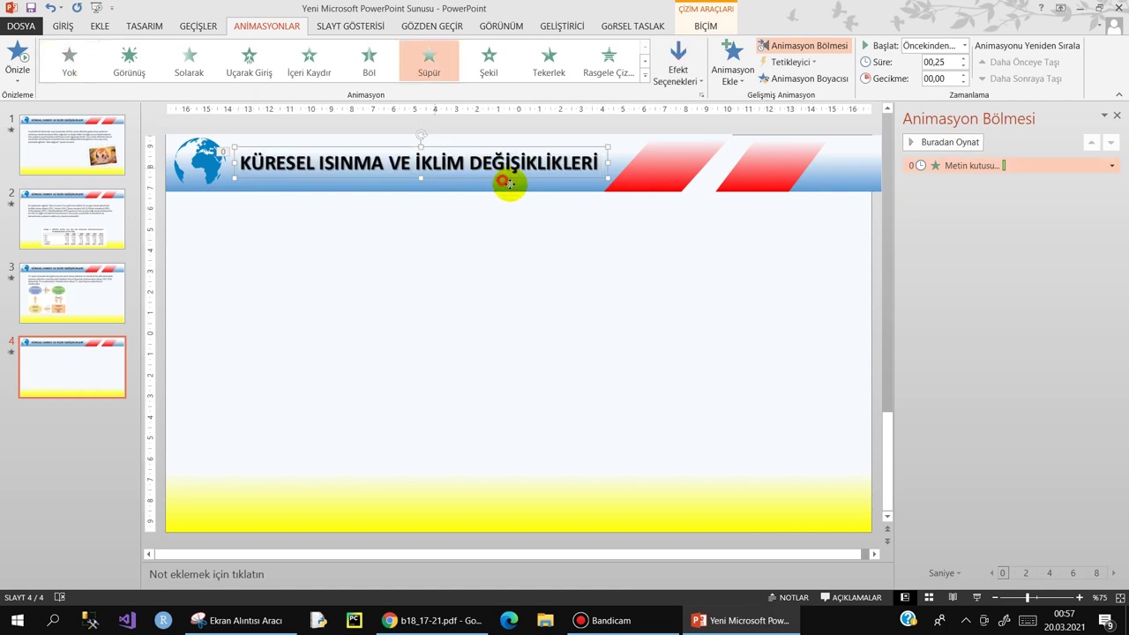
drag(502, 180, 584, 323)
drag(325, 309, 715, 308)
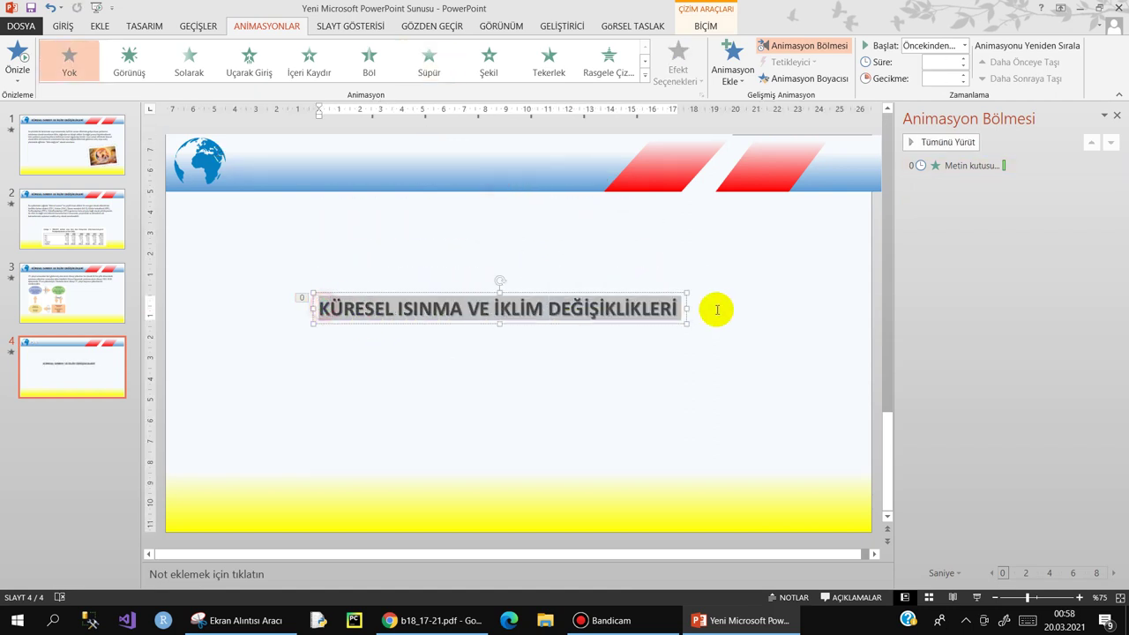
text(TEŞEKKÜRLER)
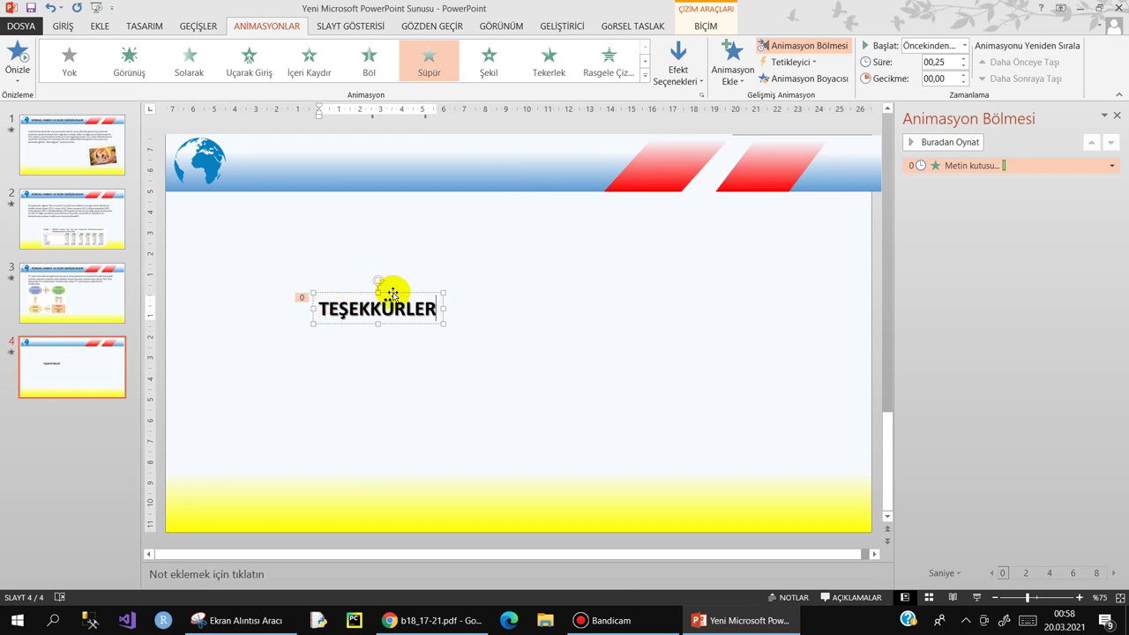
drag(392, 294, 546, 312)
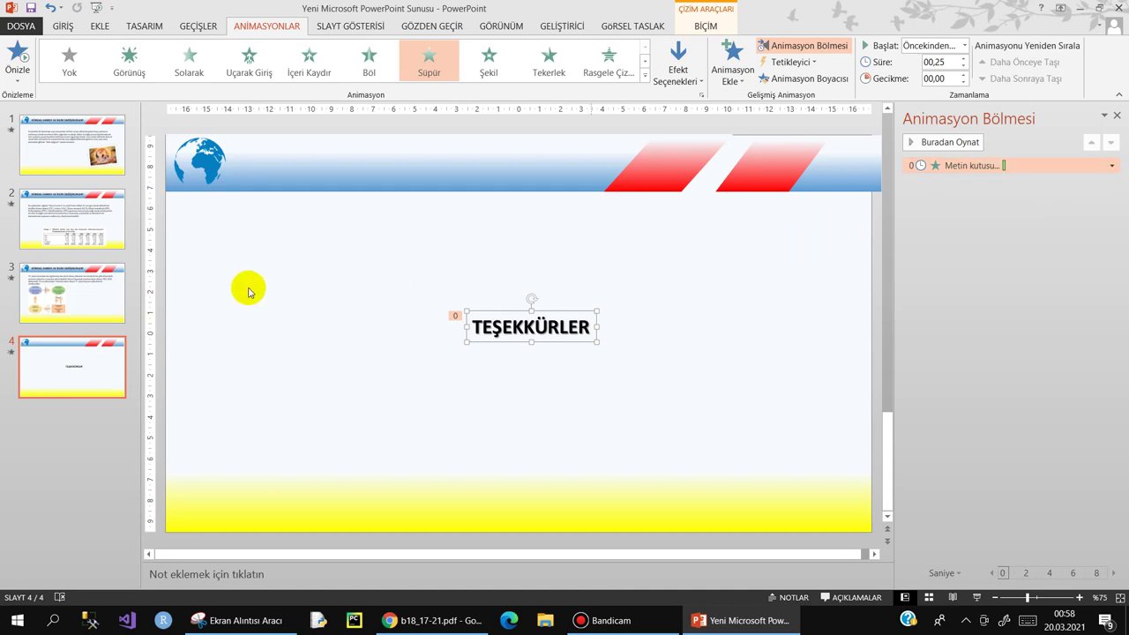
click(55, 147)
click(424, 23)
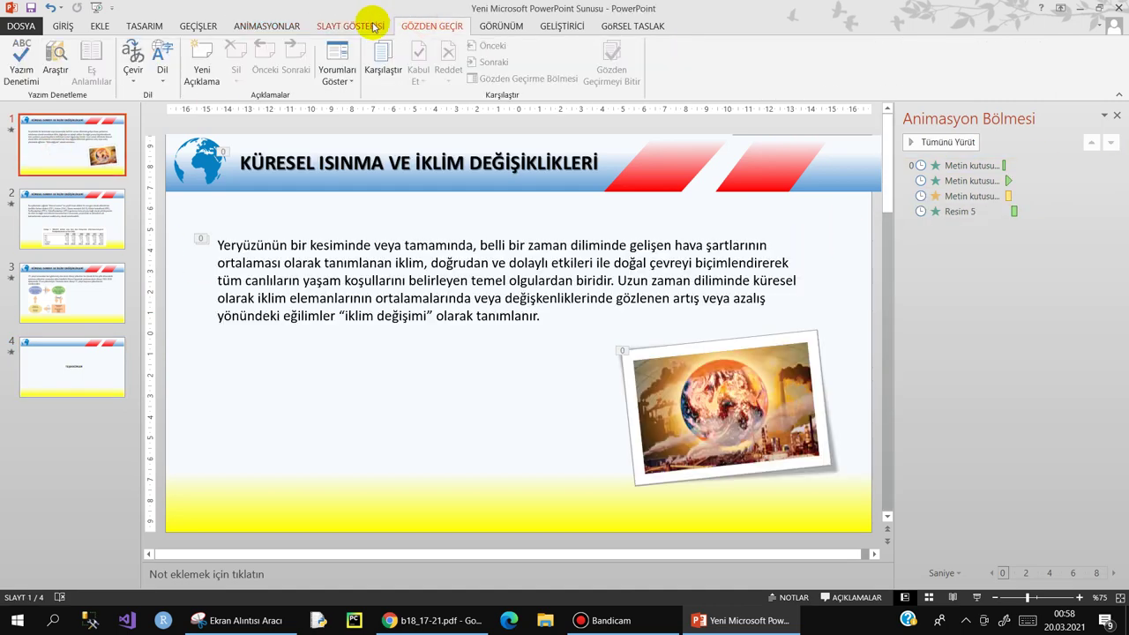
click(357, 25)
click(16, 59)
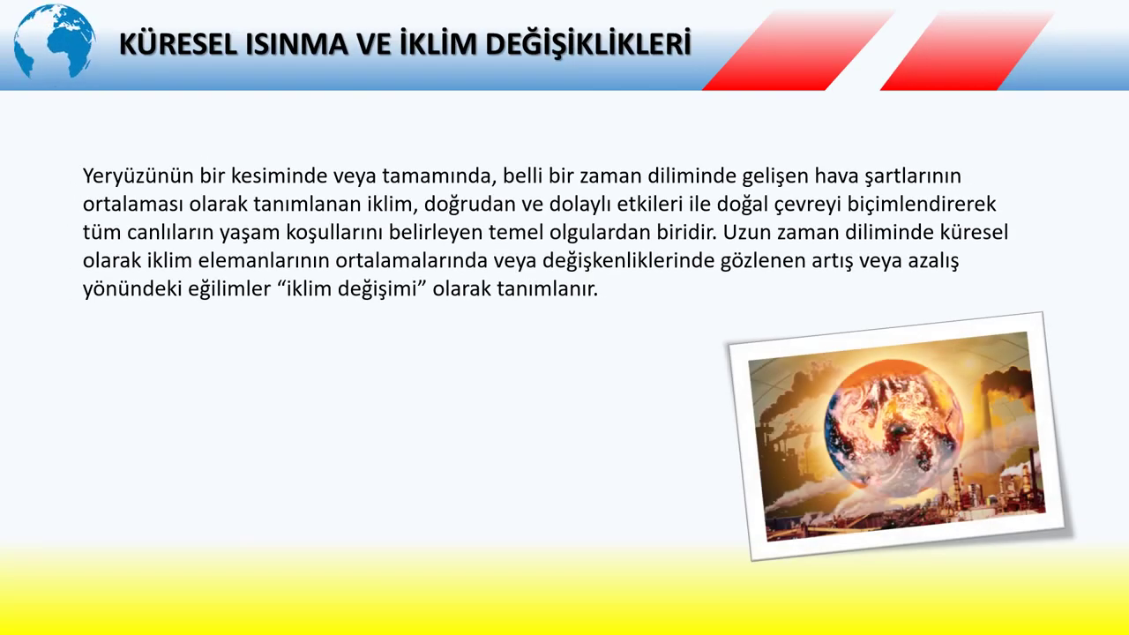
key(Right)
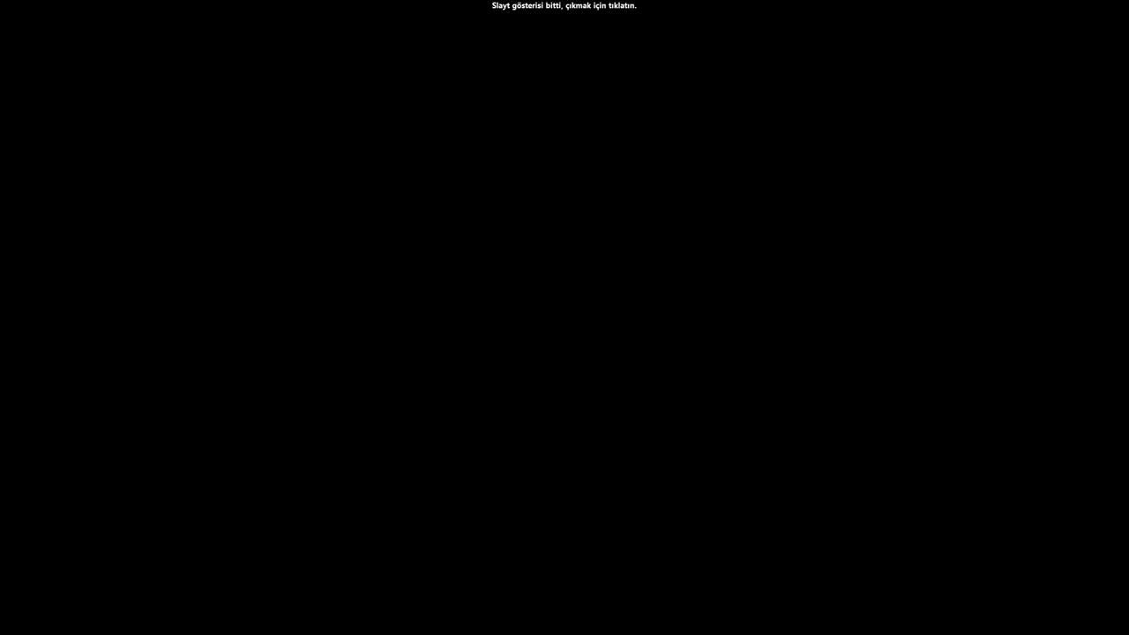
click(349, 219)
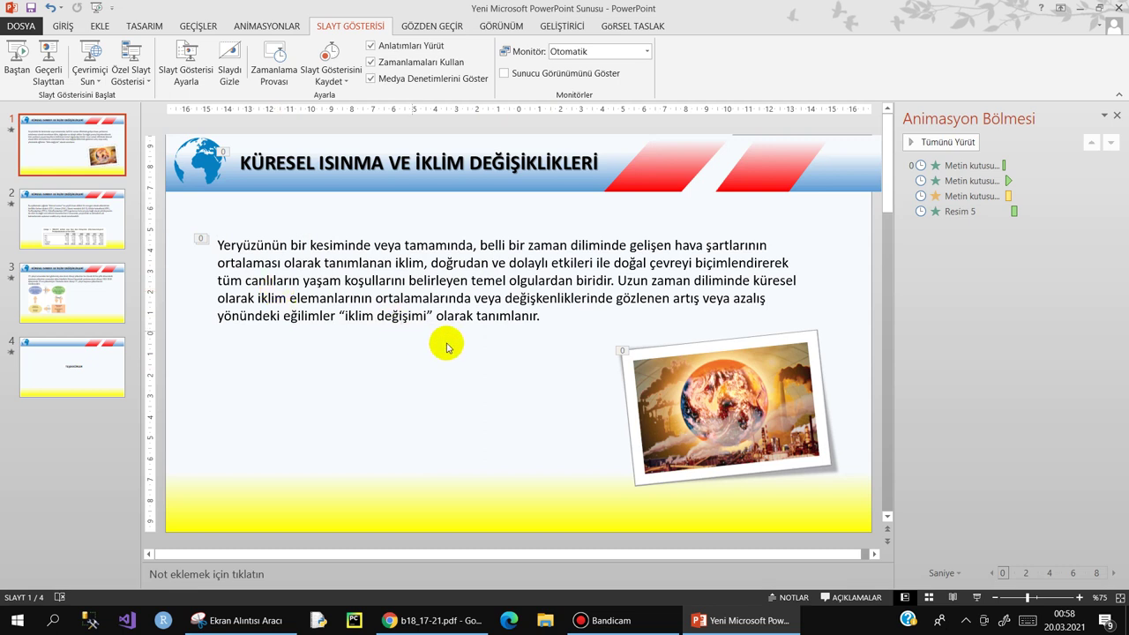
- Apply the Süpür transition to slide 1 with the Üstten (from top) direction
click(462, 246)
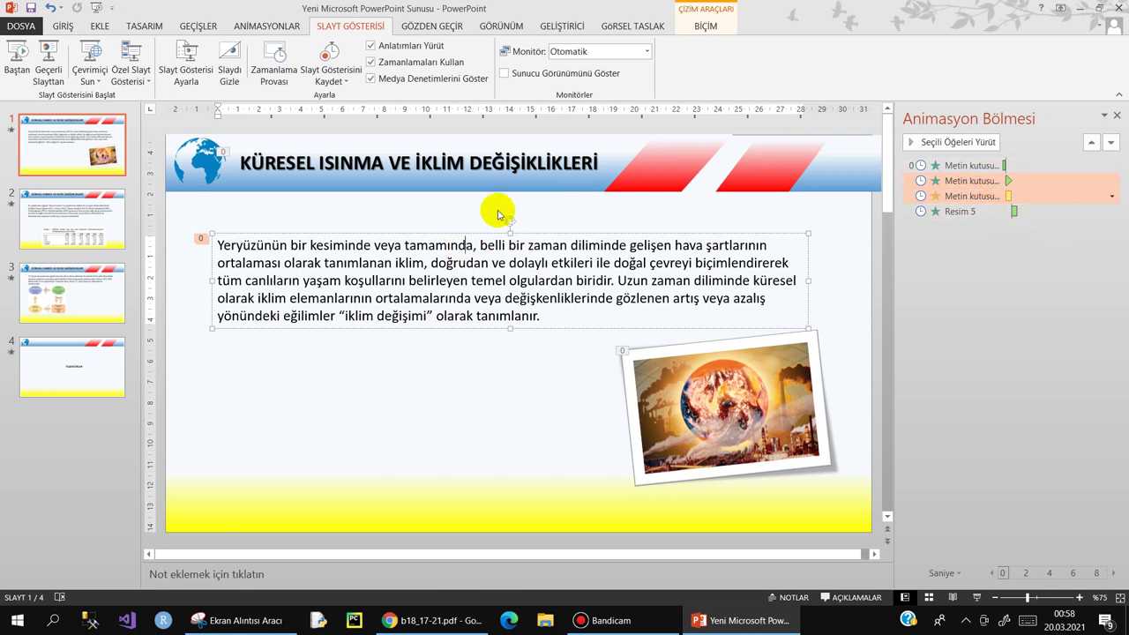
click(213, 25)
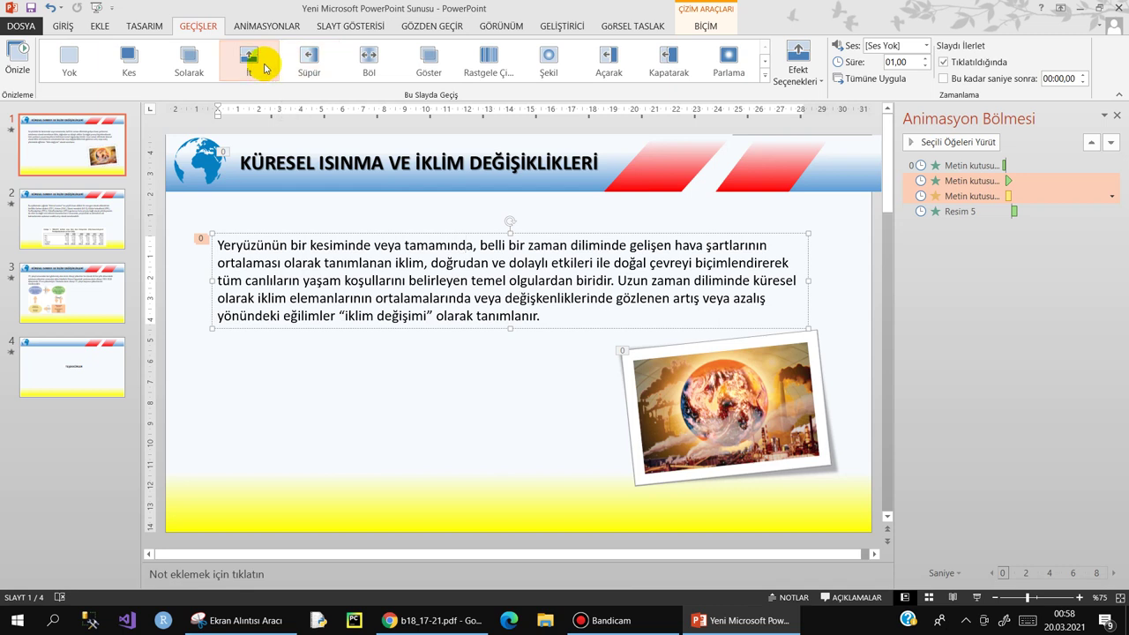
click(304, 59)
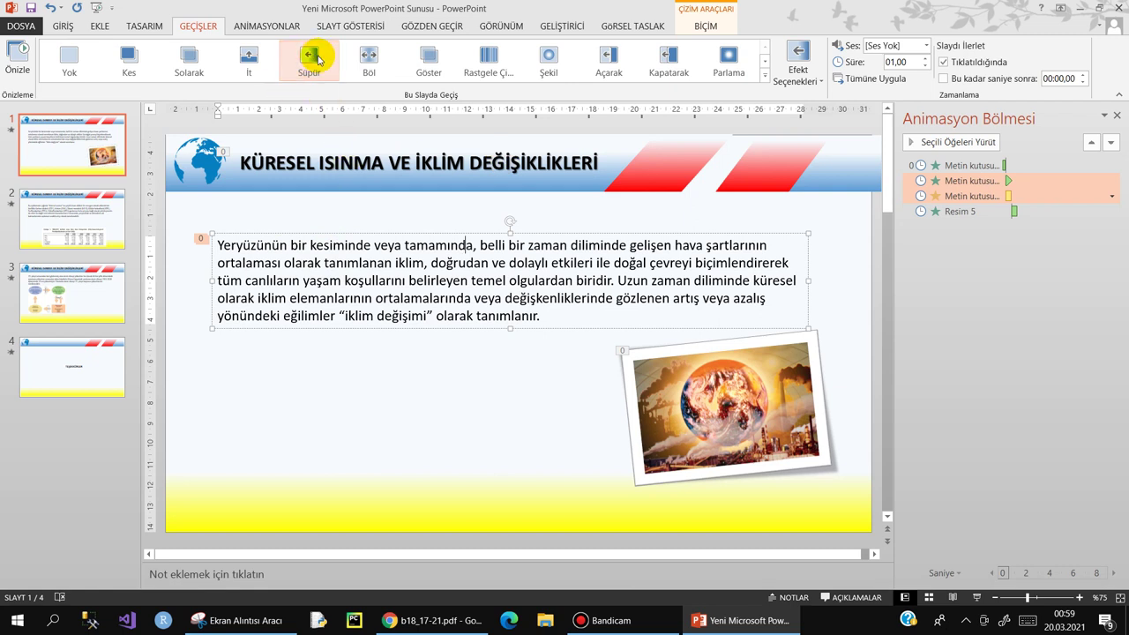
click(810, 79)
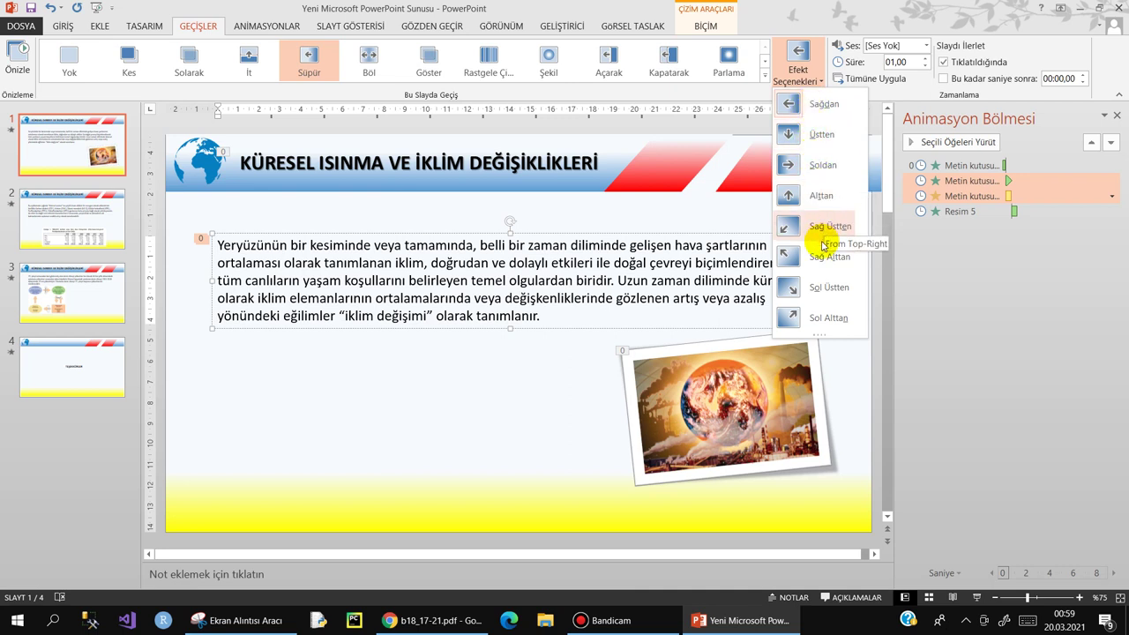
click(805, 137)
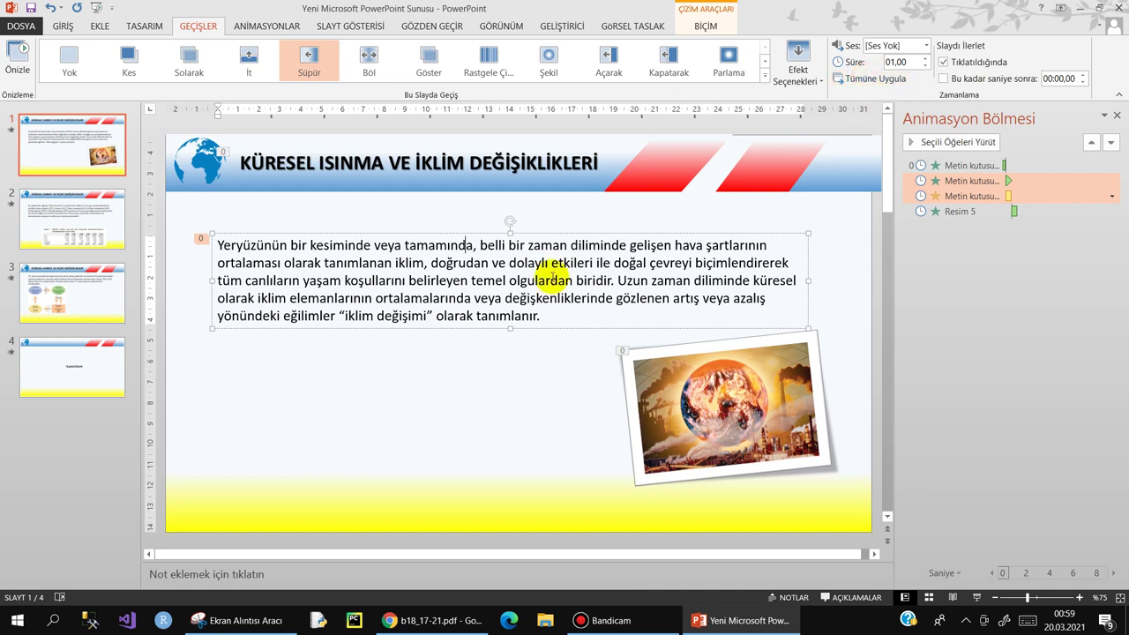
click(636, 181)
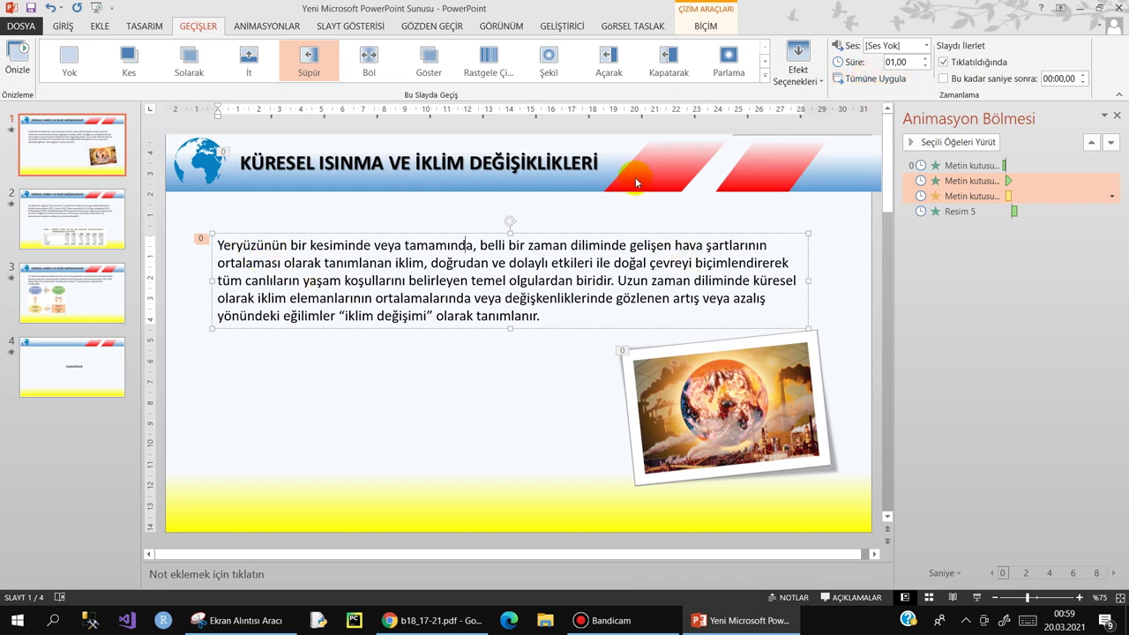
click(620, 179)
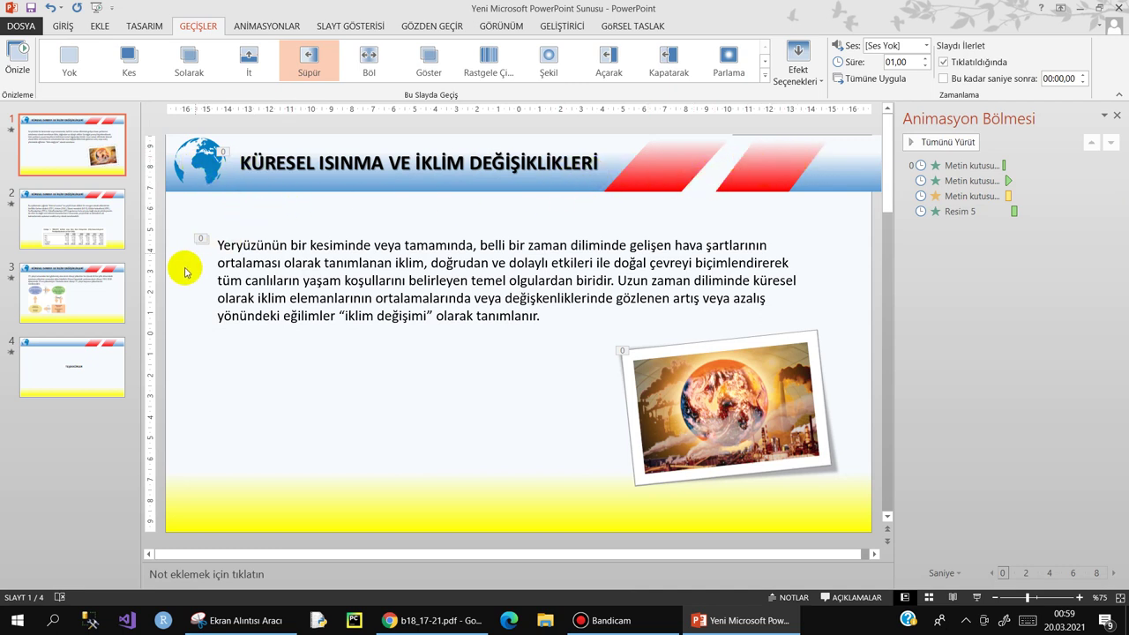
- Add a new fifth slide after TEŞEKKÜRLER and shift its title placeholder into the blue header
click(93, 370)
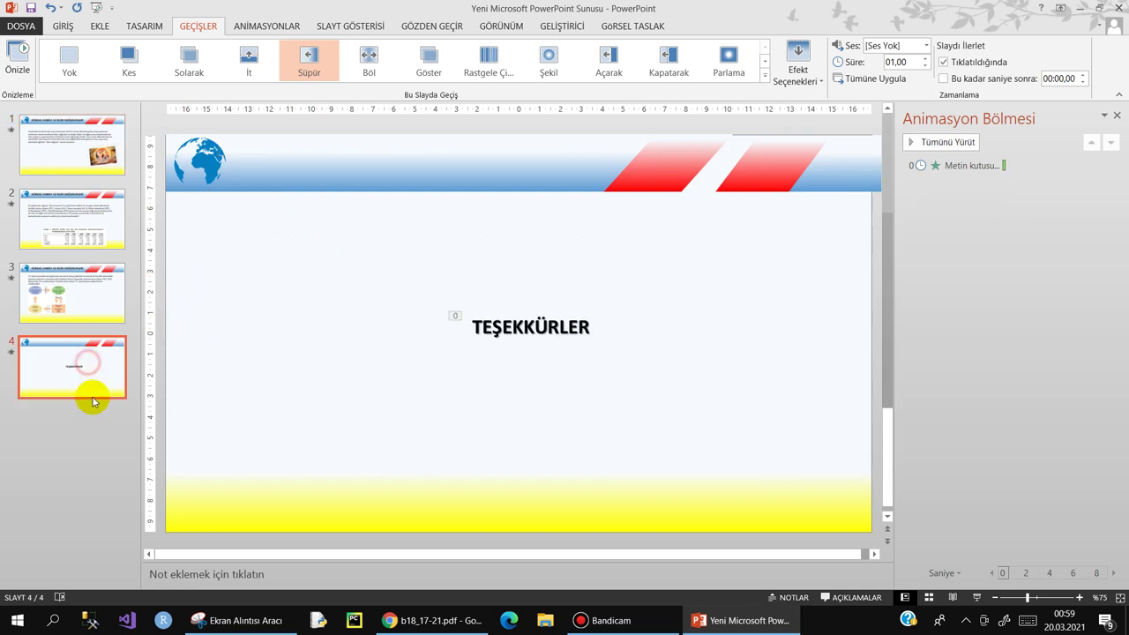
right_click(91, 417)
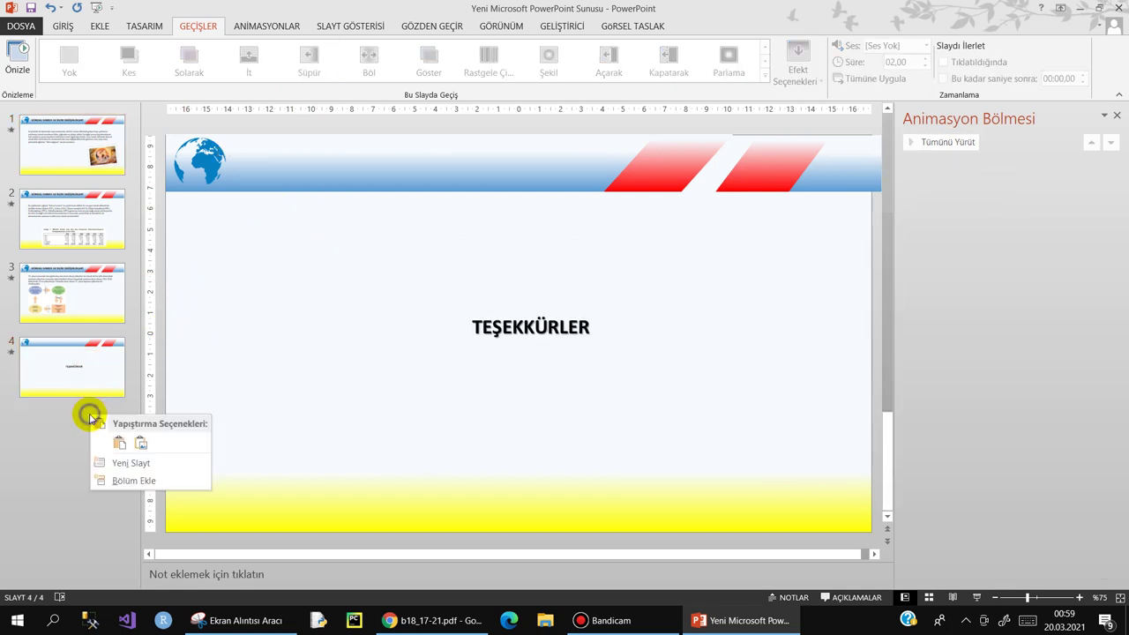
click(117, 464)
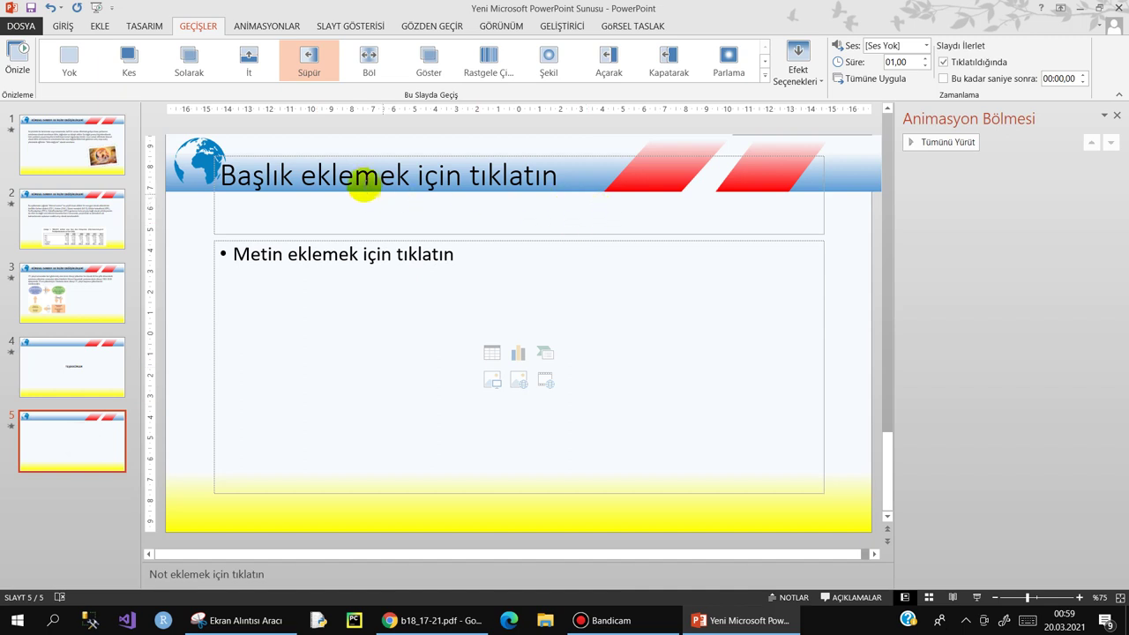
drag(263, 158, 296, 142)
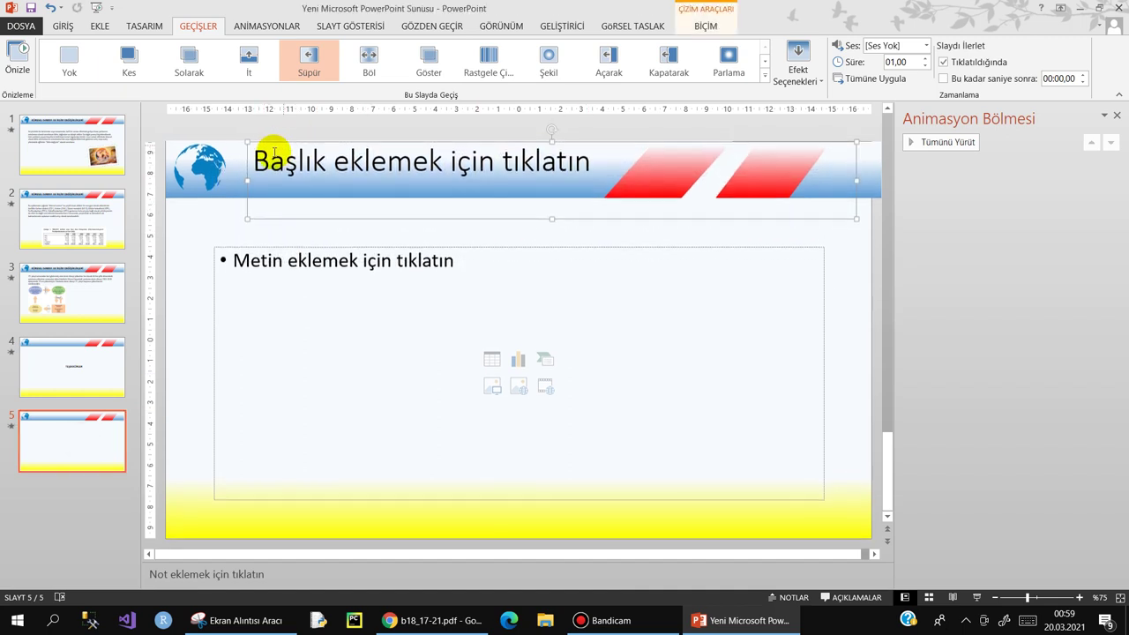
click(282, 155)
text(başlık)
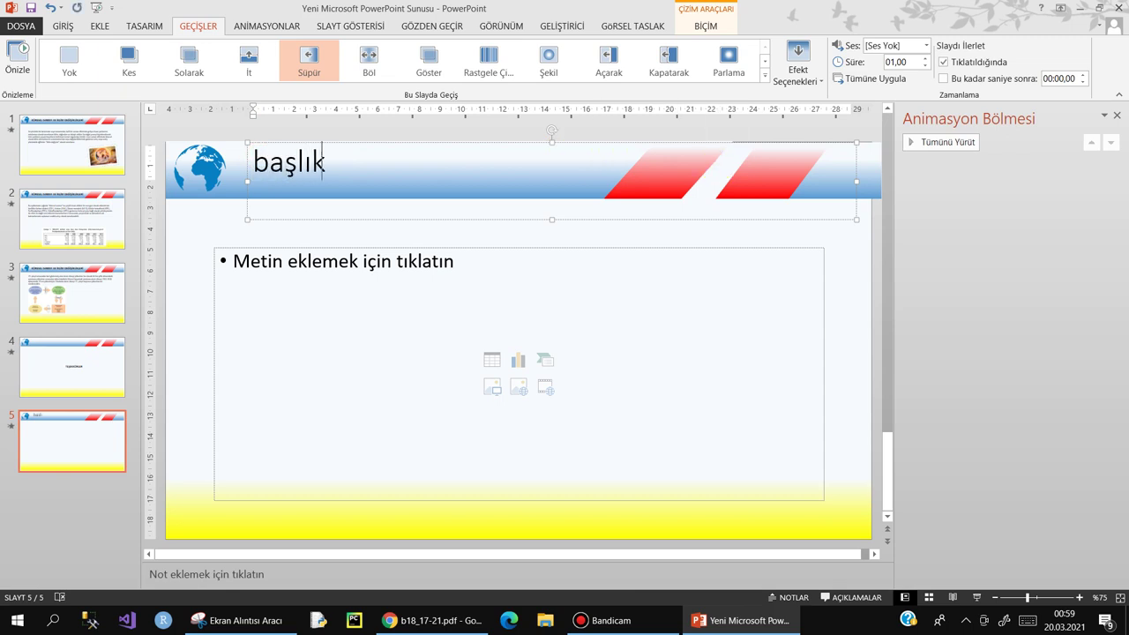
- Type two filler bullet lines, 'sdfgsdfgsdfgsdfg' and 'sdfgsdfgds', in the body placeholder
click(359, 277)
text(sdfgsdfgs)
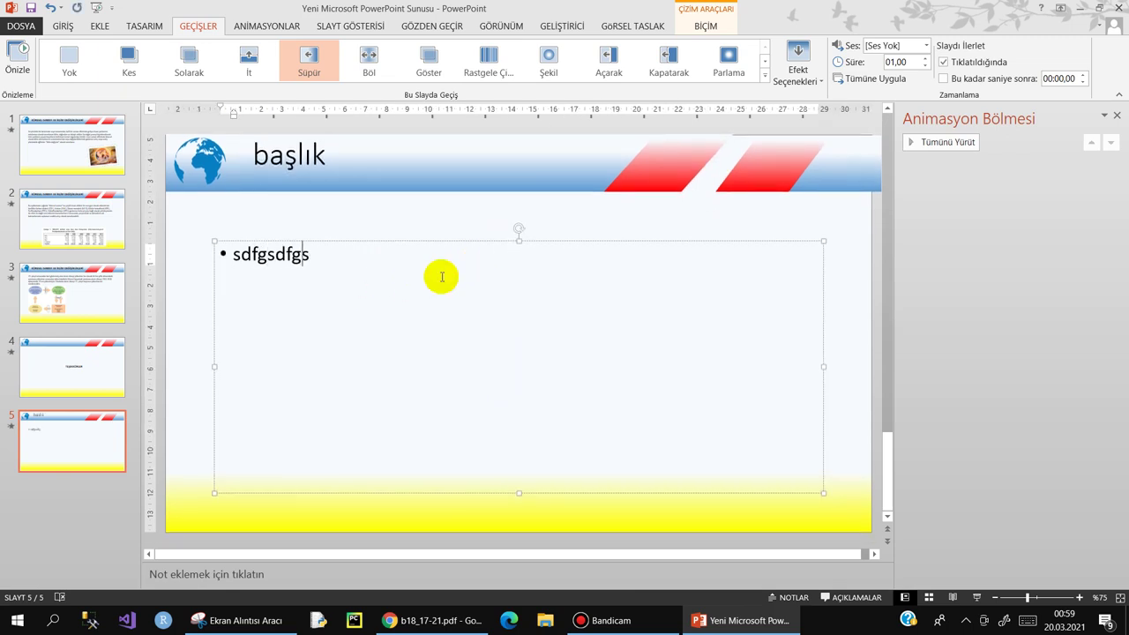
text(dfgsdfgsdfgsdfg)
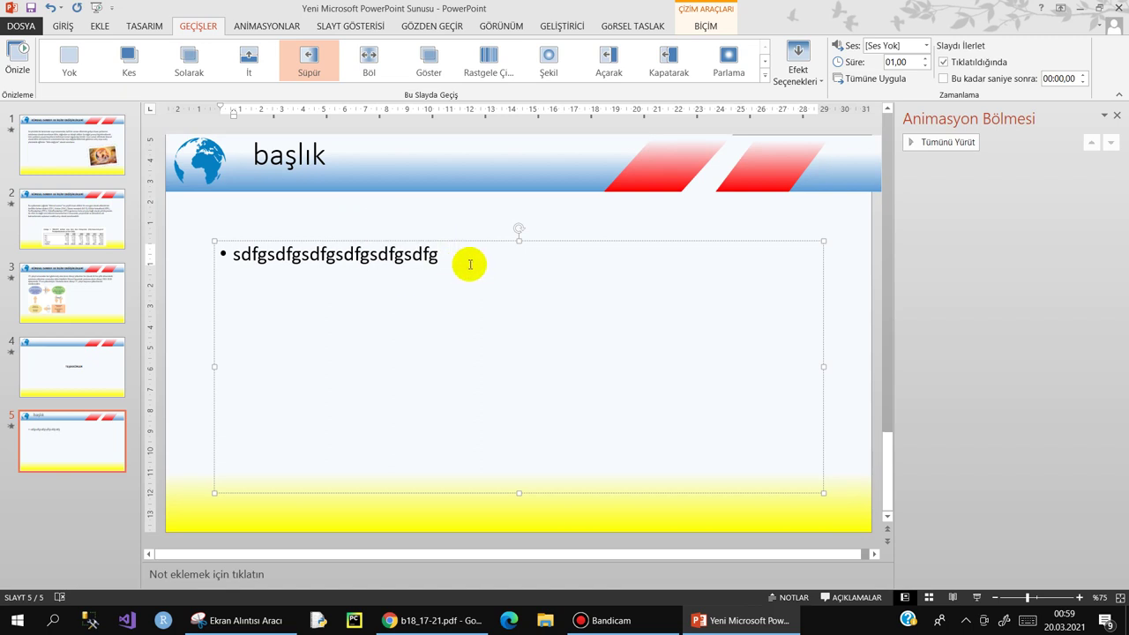
key(Return)
text(sdfgsdfgds)
click(278, 222)
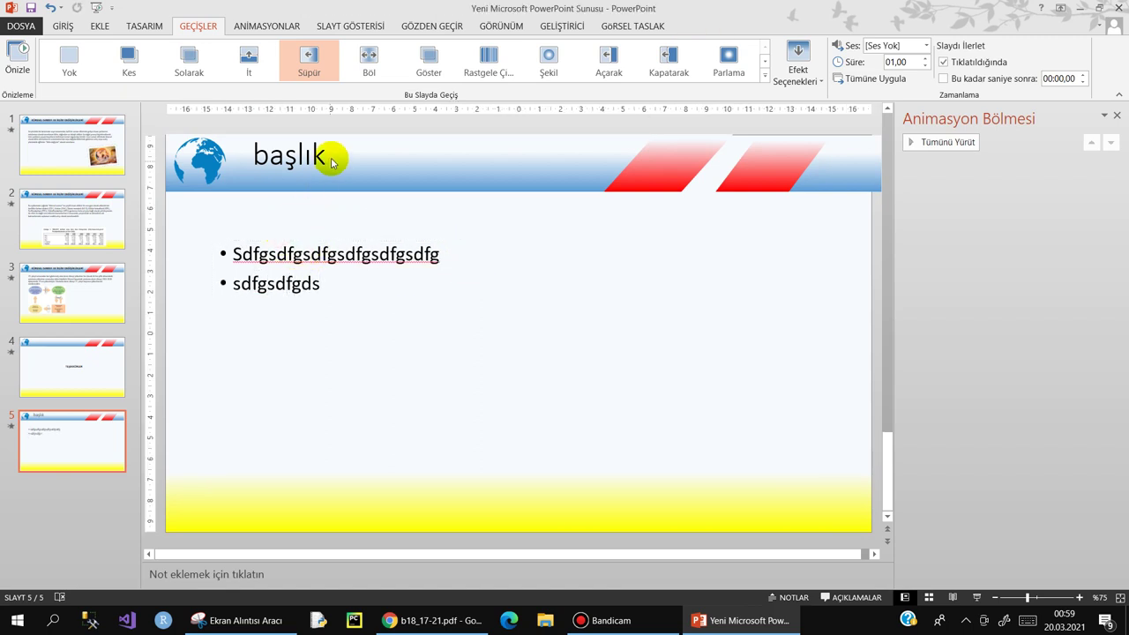
click(306, 157)
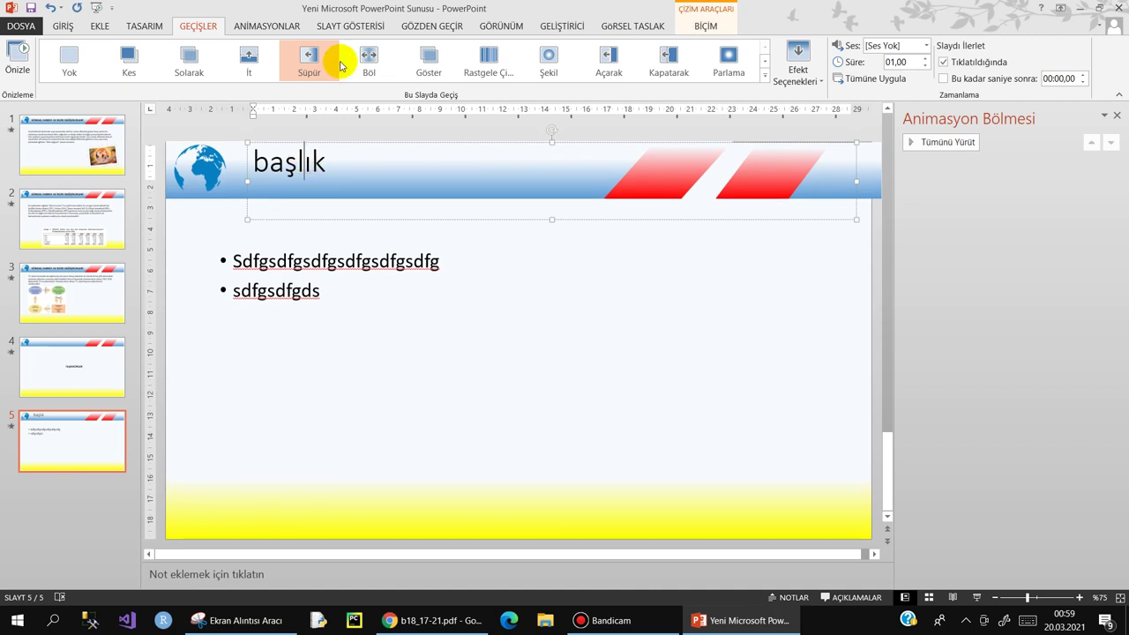
- Give the başlık title a Uçarak Giriş entrance flying in from Sol Alttan (bottom left)
click(273, 27)
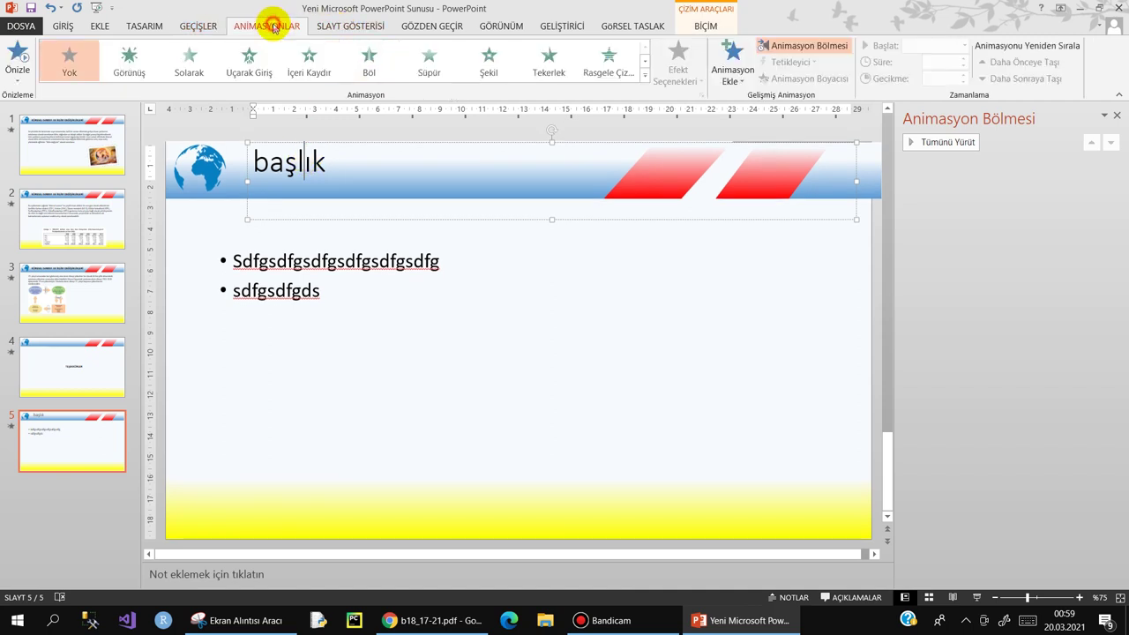
click(1118, 117)
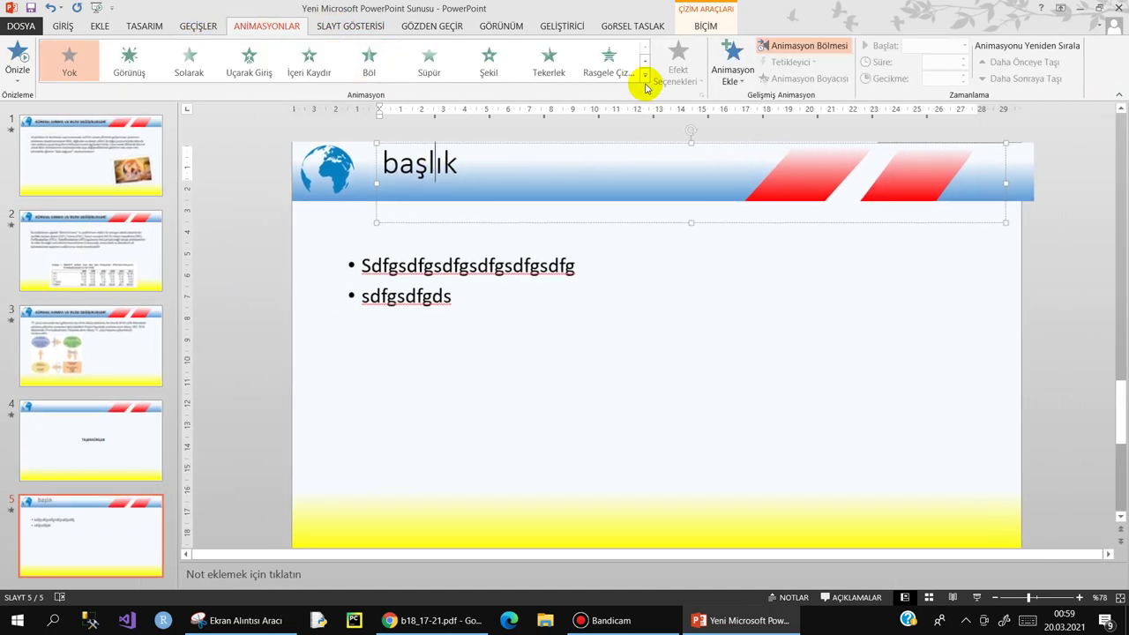
click(801, 47)
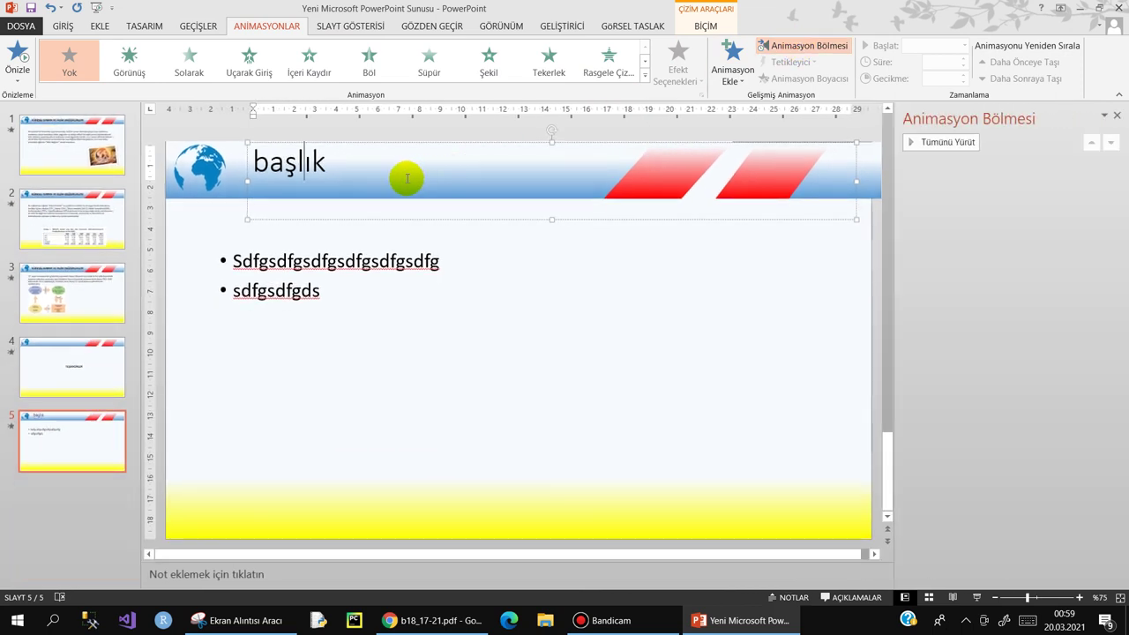
click(249, 66)
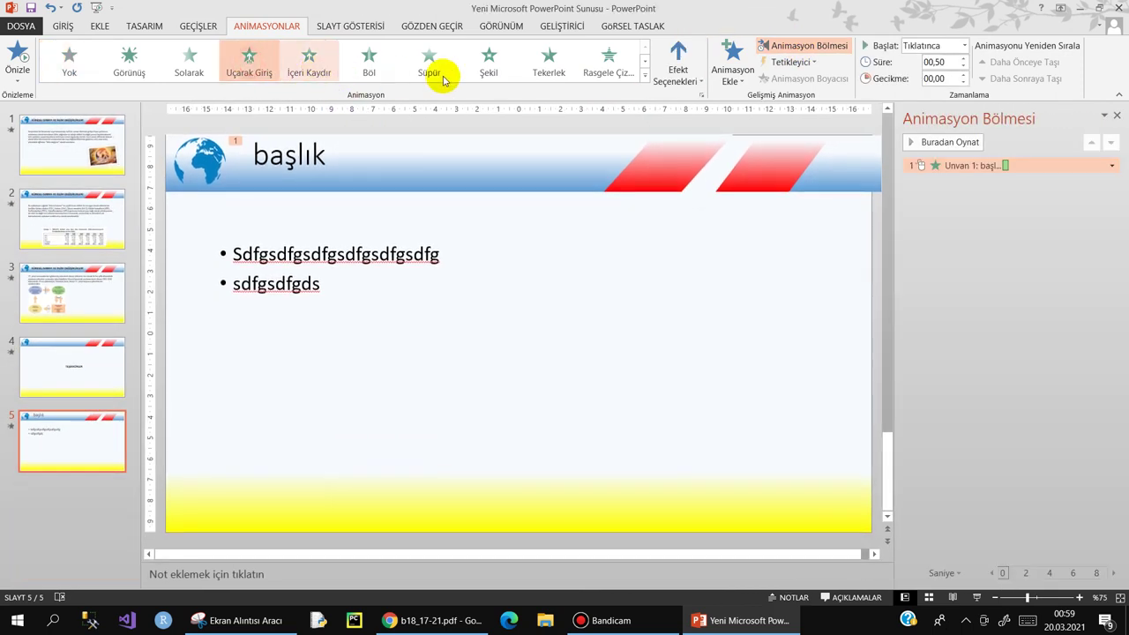
click(677, 71)
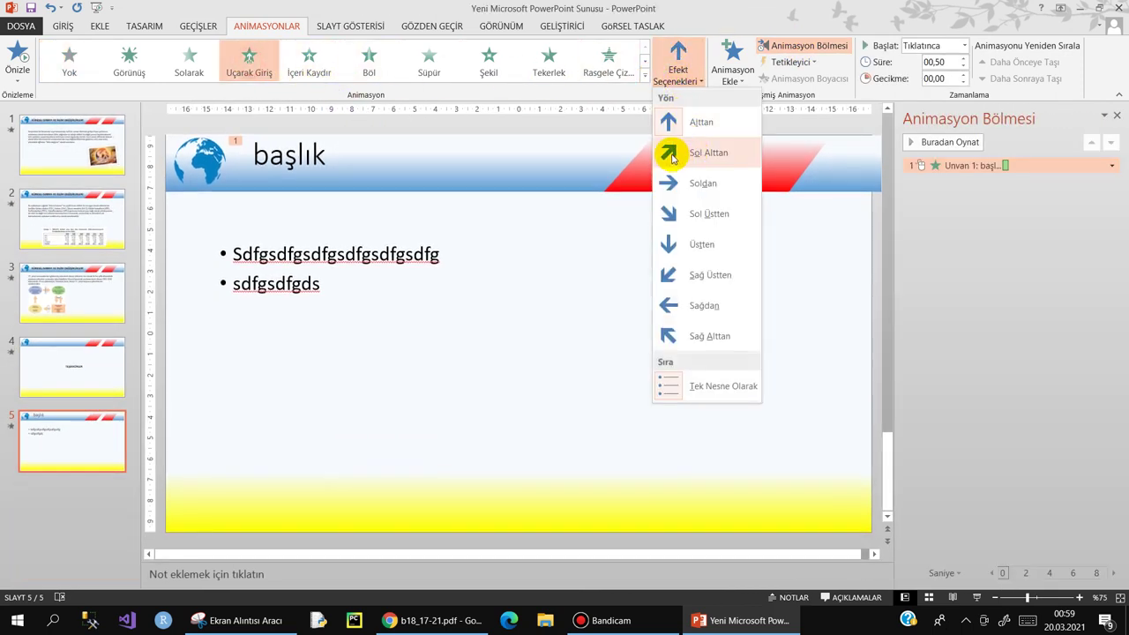
click(672, 155)
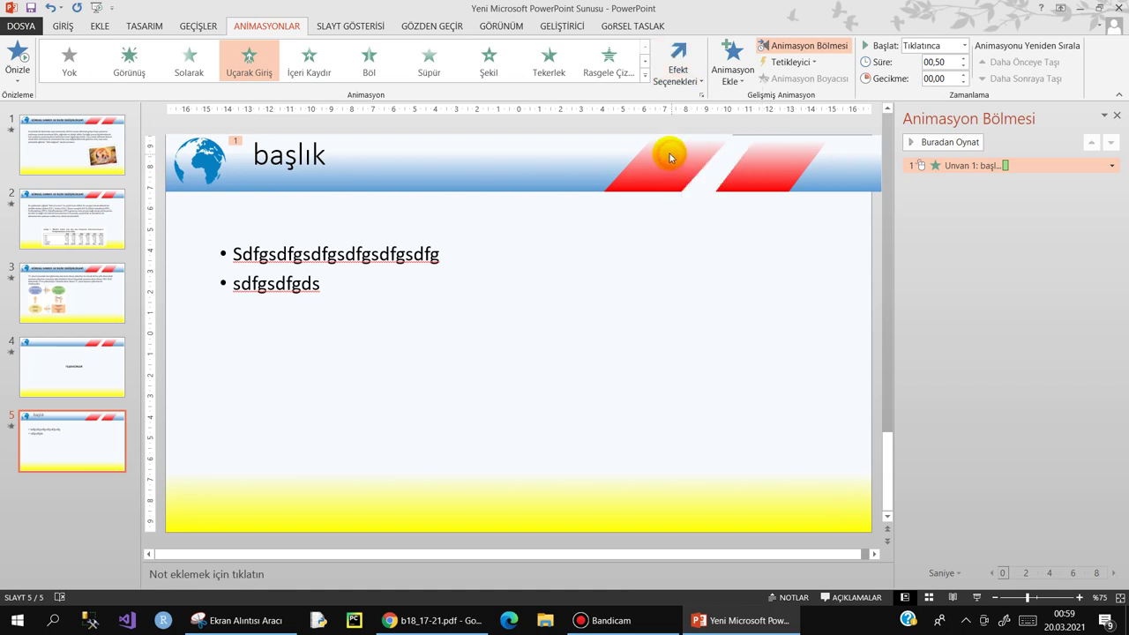
- Set the title animation to start Öncekinden Sonra with a 00,25 duration
click(1110, 167)
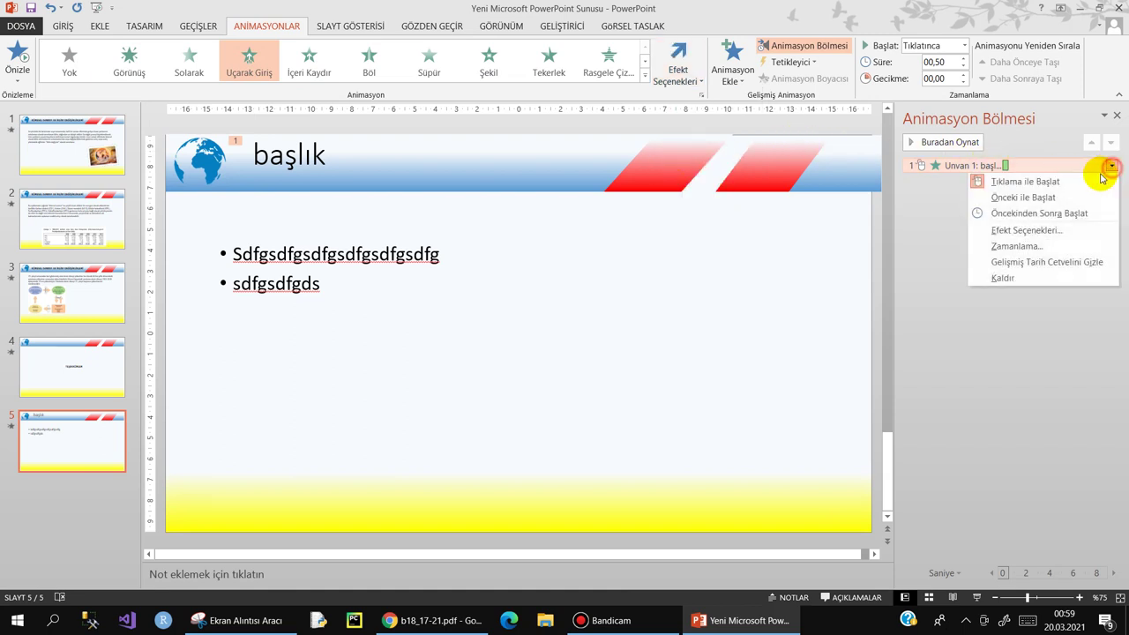
click(1039, 215)
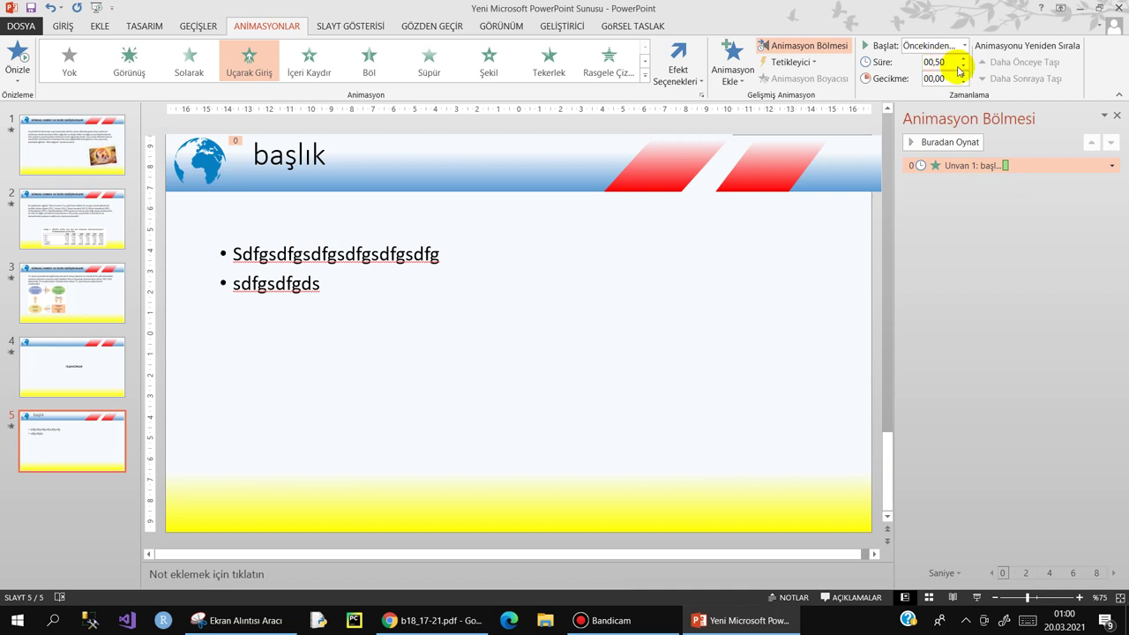
click(962, 70)
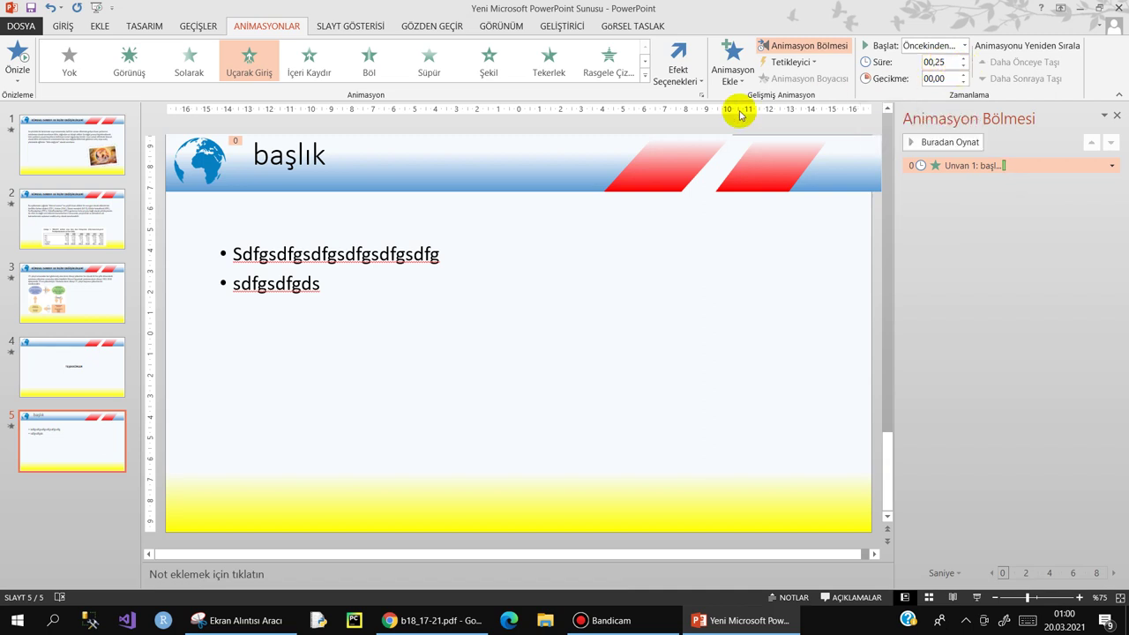
click(347, 252)
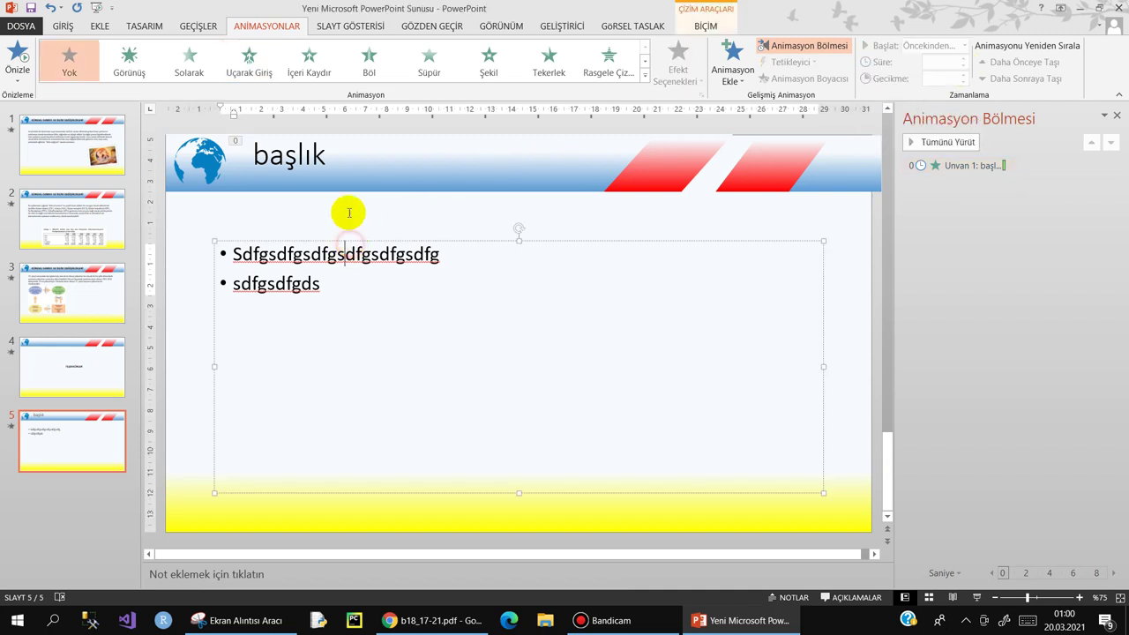
- Apply a Solarak fade entrance to the bullet text and add a Darbe pulse emphasis
click(185, 66)
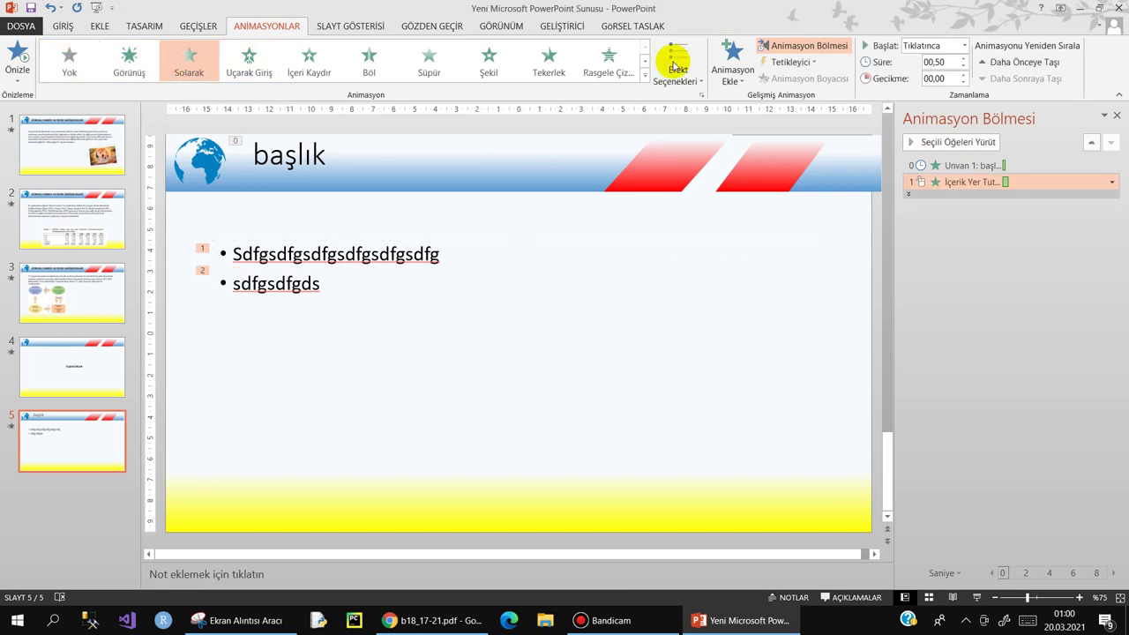
click(703, 81)
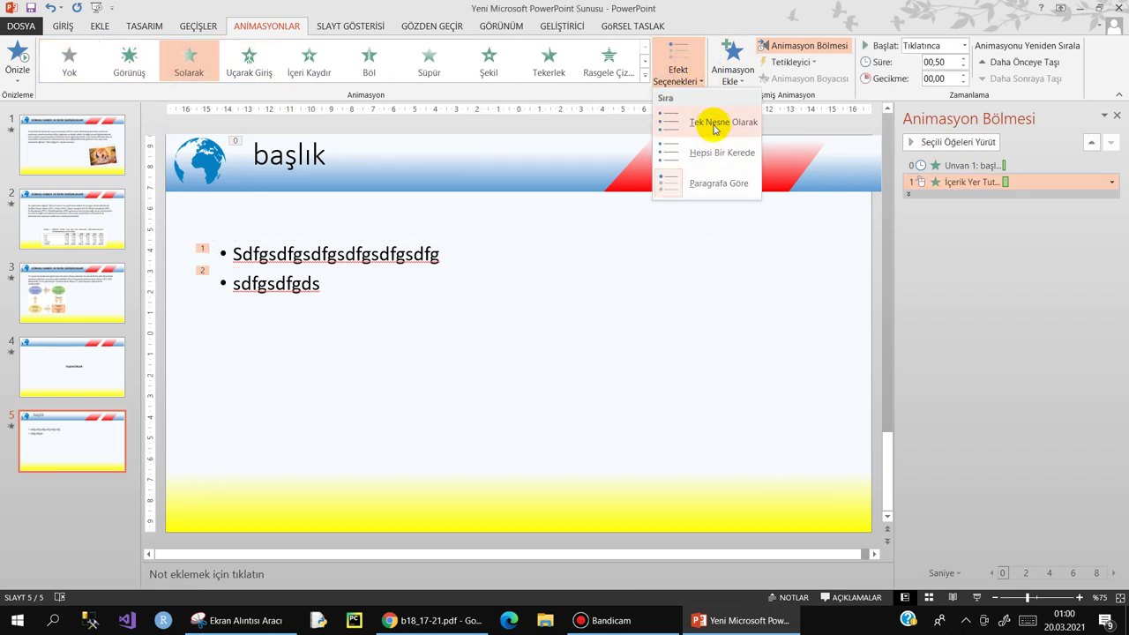
click(714, 179)
click(734, 79)
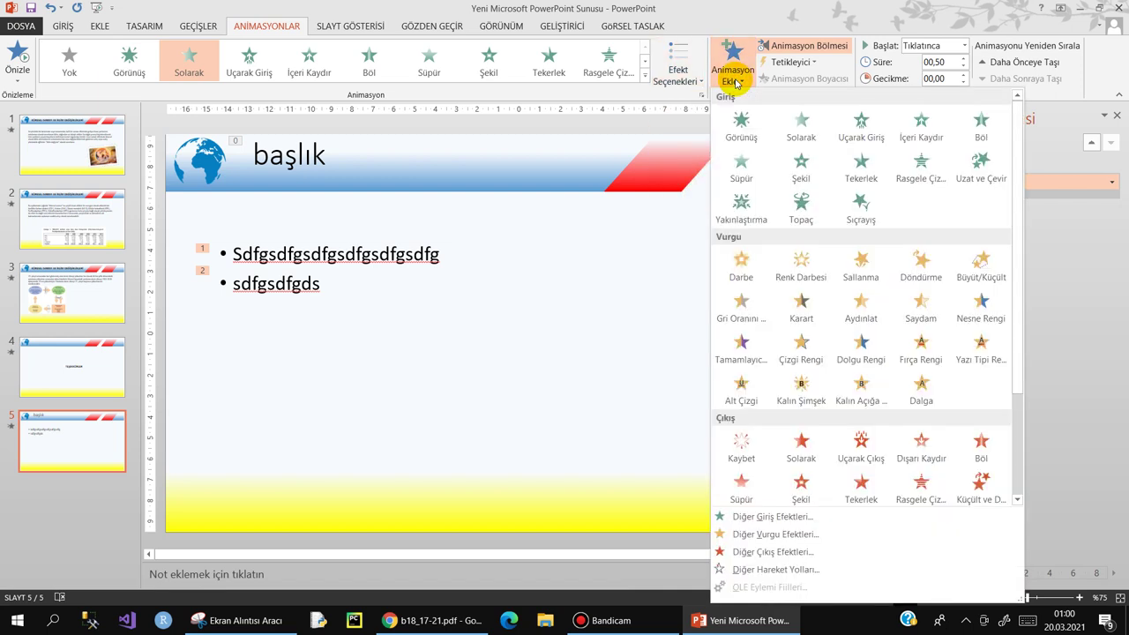
click(739, 263)
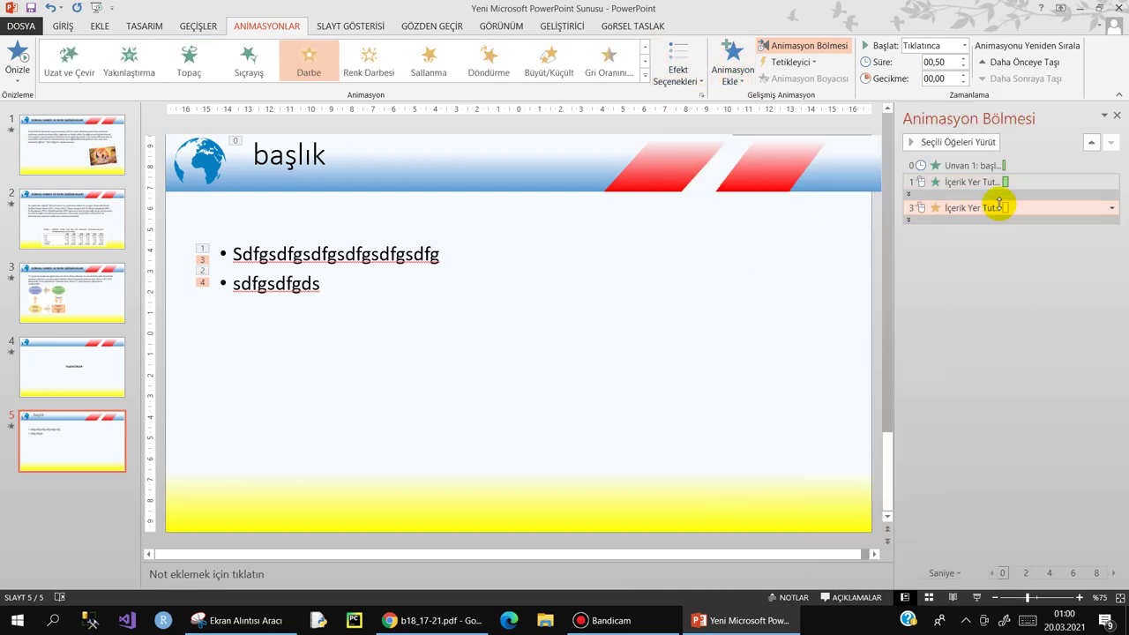
- Set both the fade and pulse animations to start Öncekinden Sonra, then return to slide 1
click(1053, 182)
click(1111, 182)
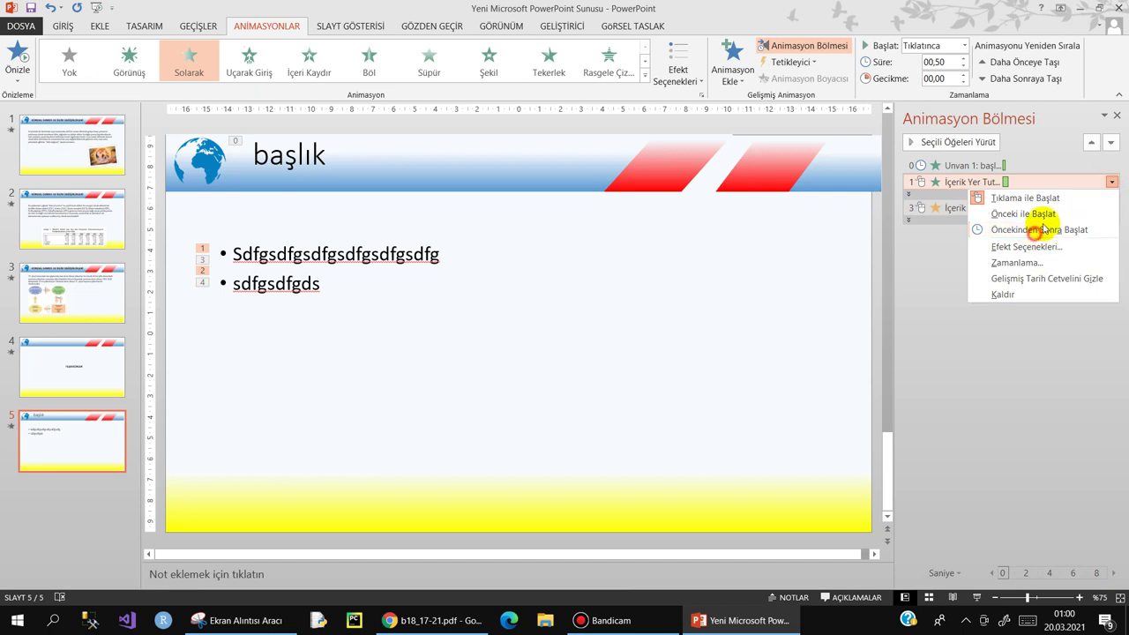
click(1043, 229)
click(1059, 204)
click(1111, 208)
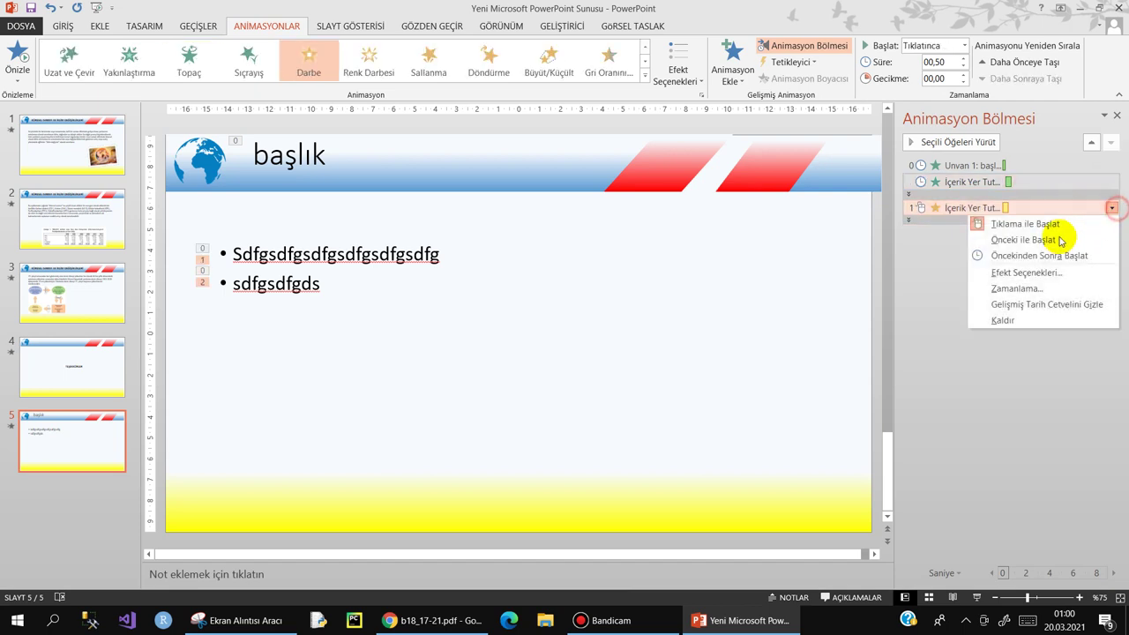
click(1041, 255)
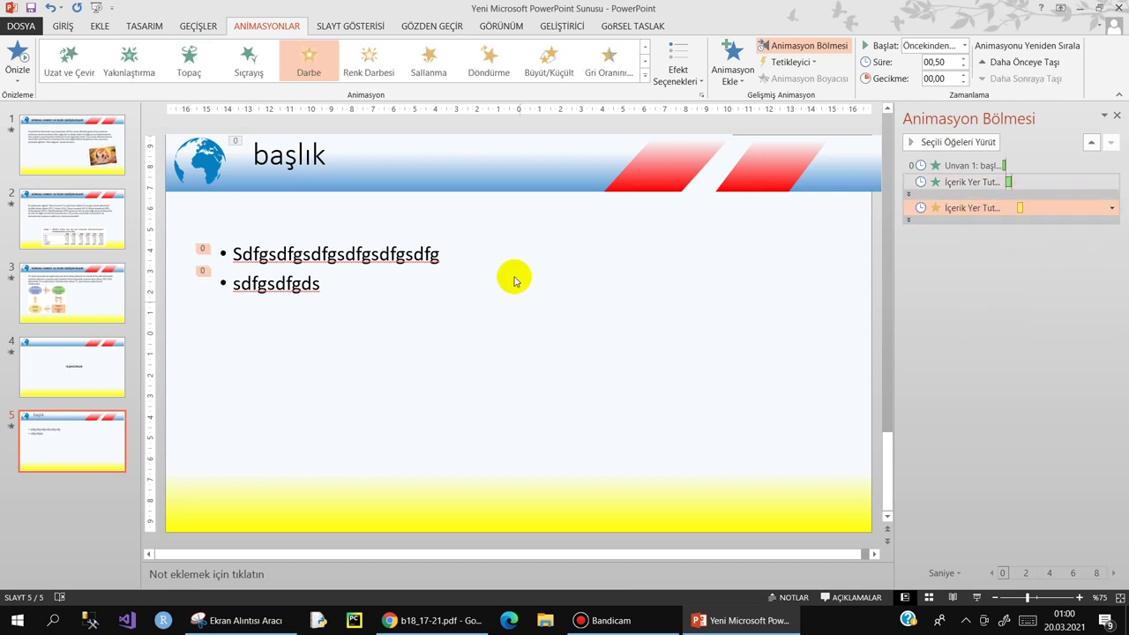
click(1112, 209)
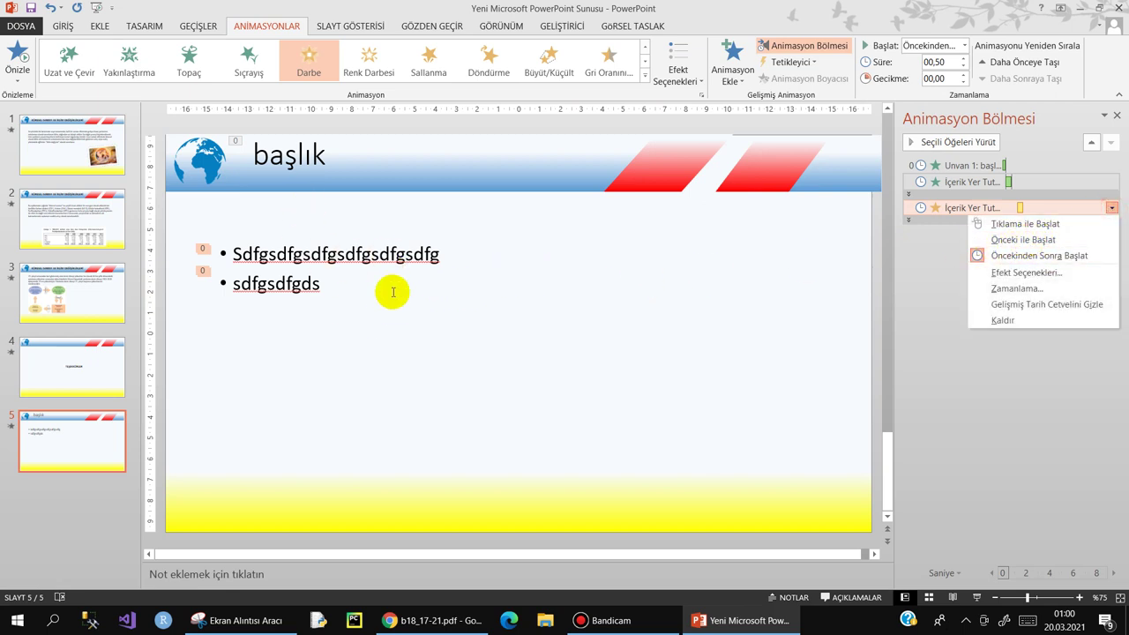
click(562, 242)
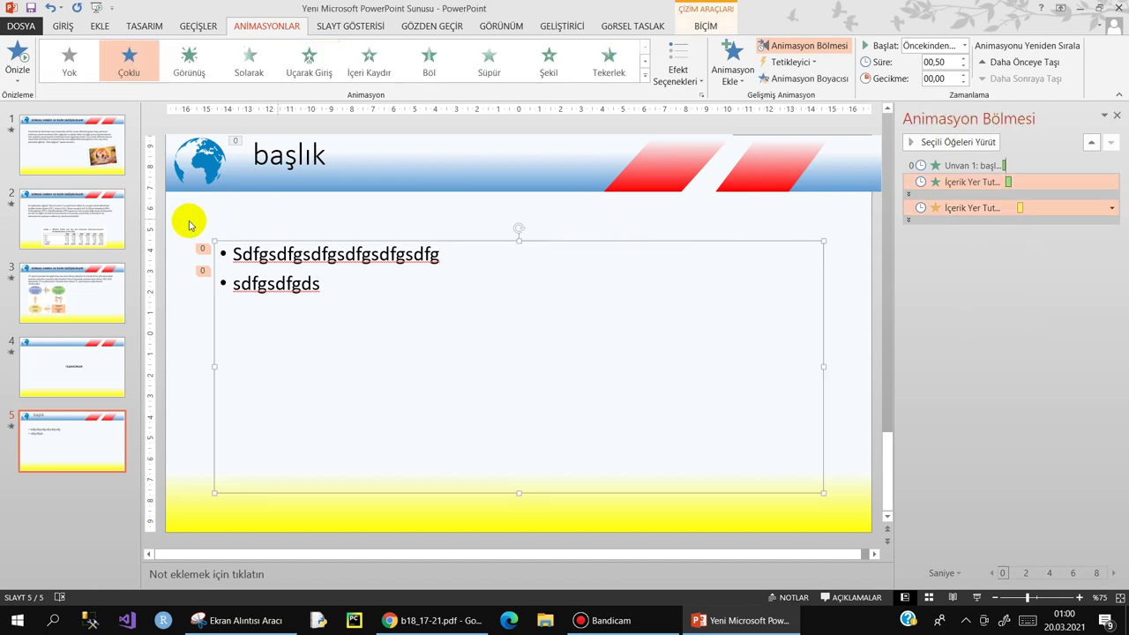
click(79, 145)
- Run the slideshow Baştan to the end, then drag TEŞEKKÜRLER below slide 5
click(380, 25)
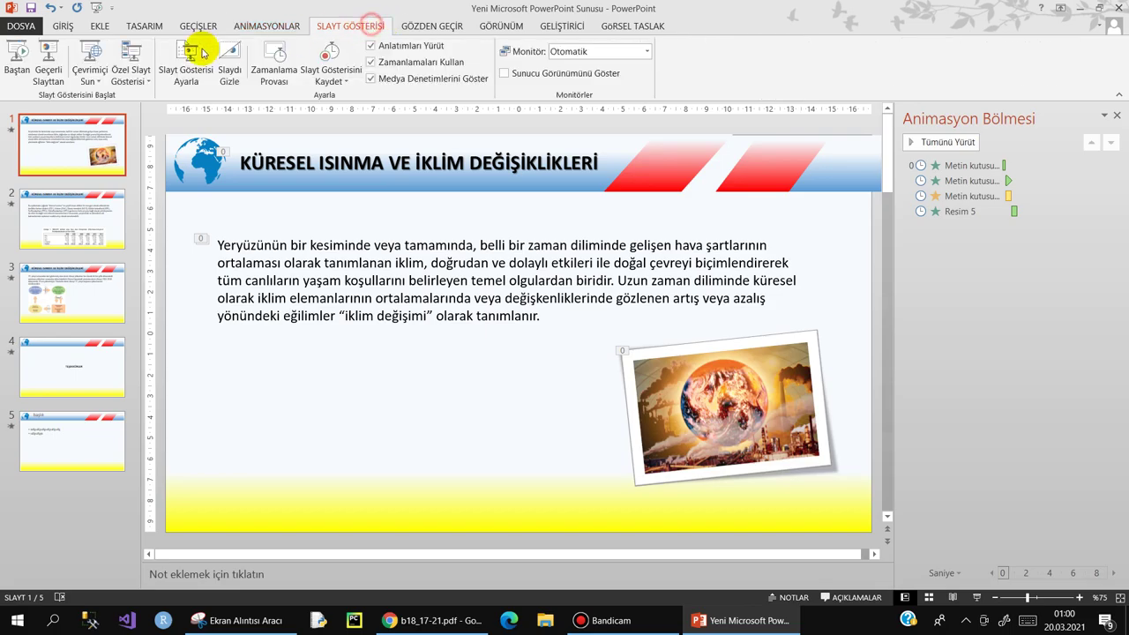
click(18, 55)
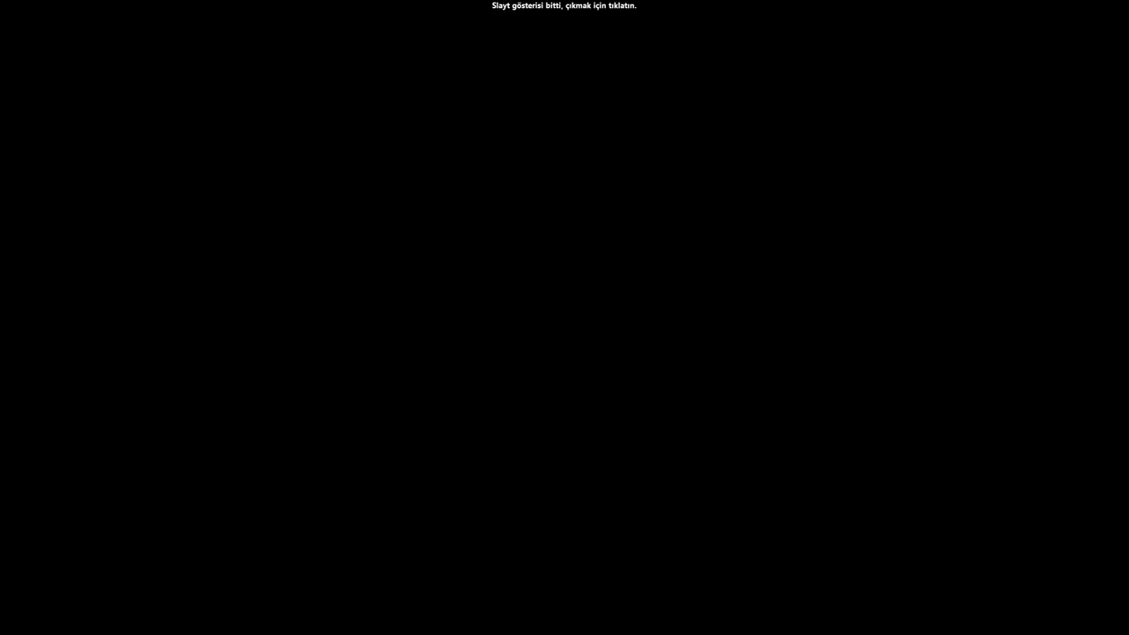
click(157, 336)
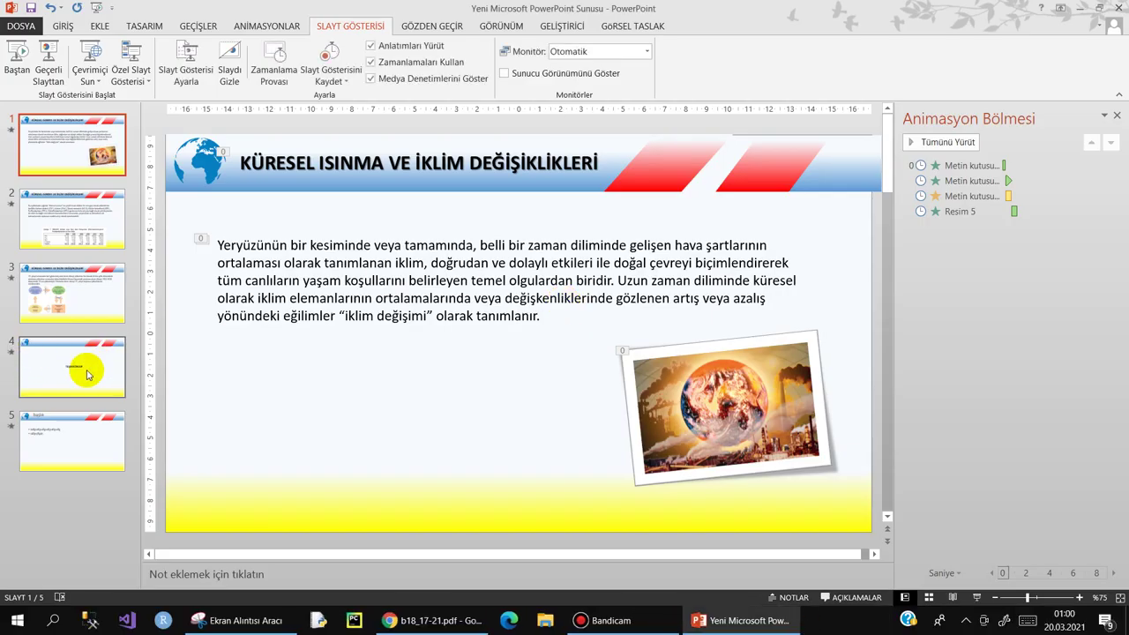
drag(81, 365, 89, 446)
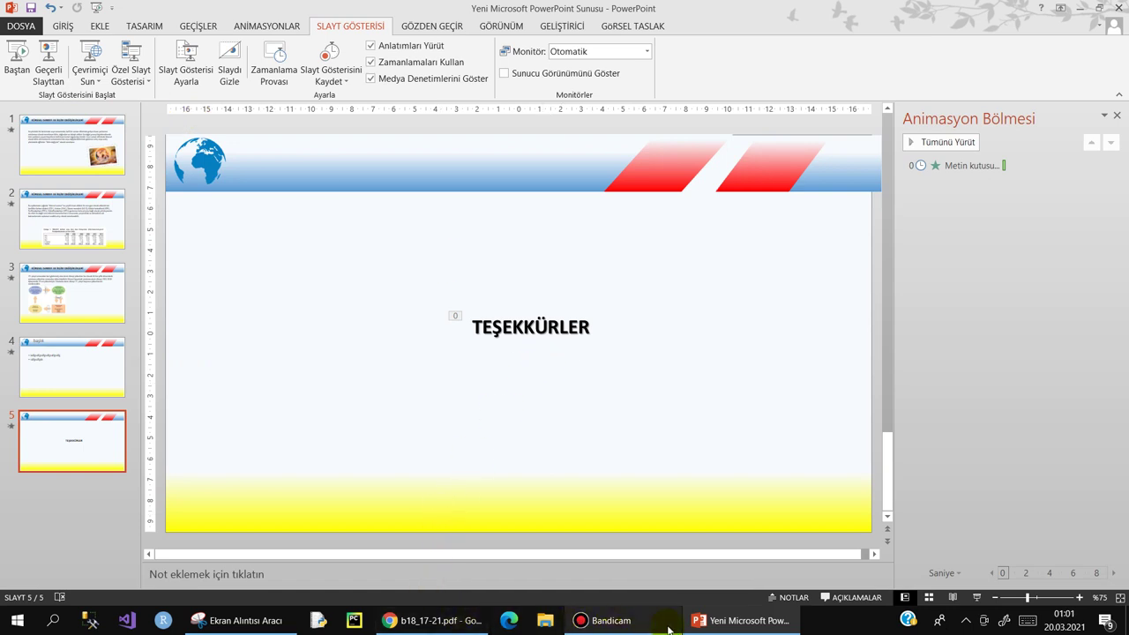
click(608, 620)
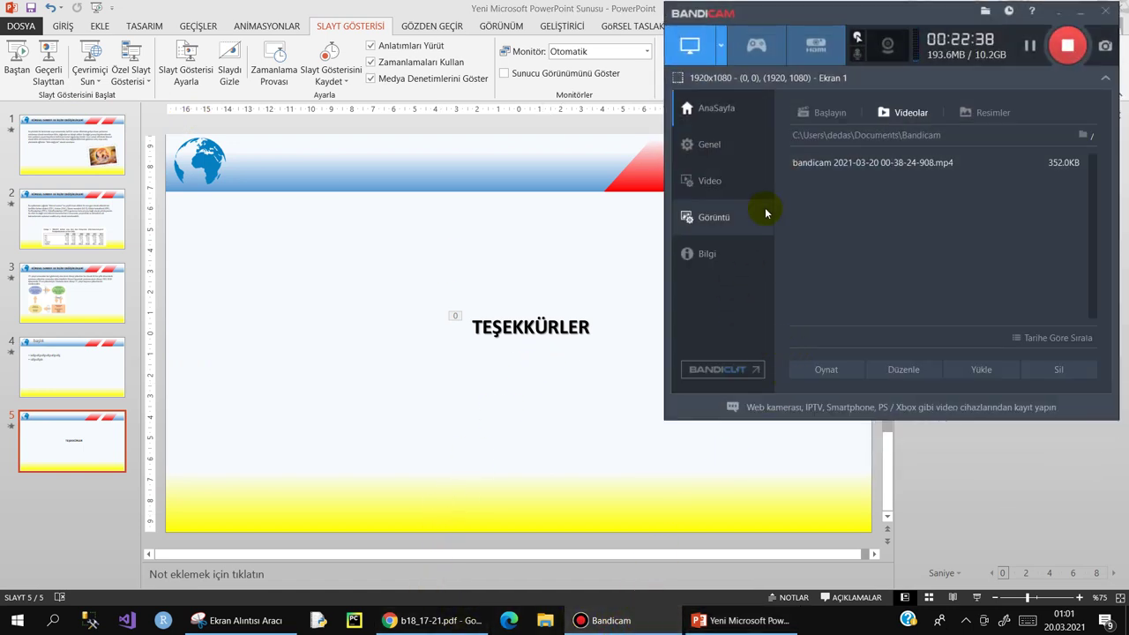